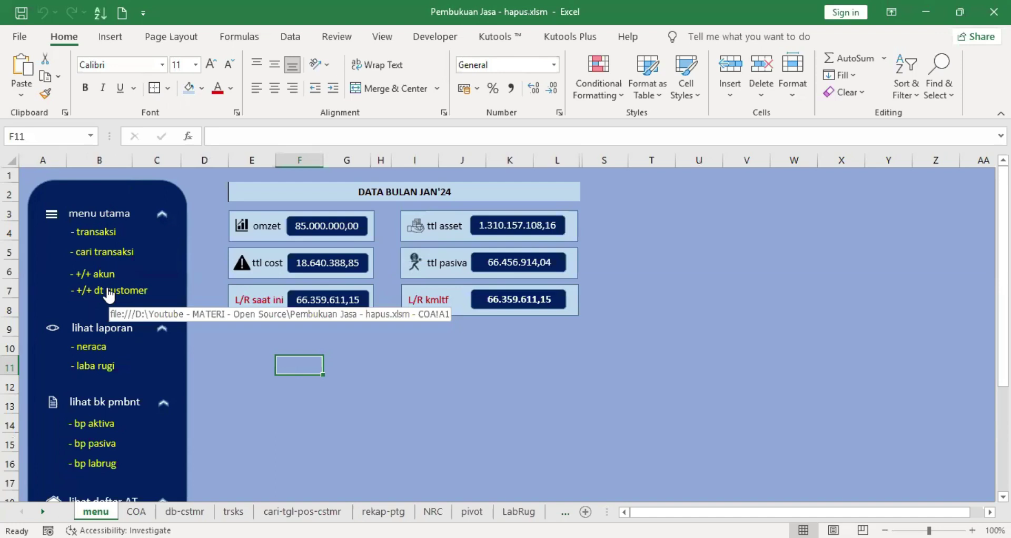
- Collapse the menu utama, lihat laporan, lihat bk pmbnt and lihat daftar AT groups in the dashboard's side menu
click(163, 216)
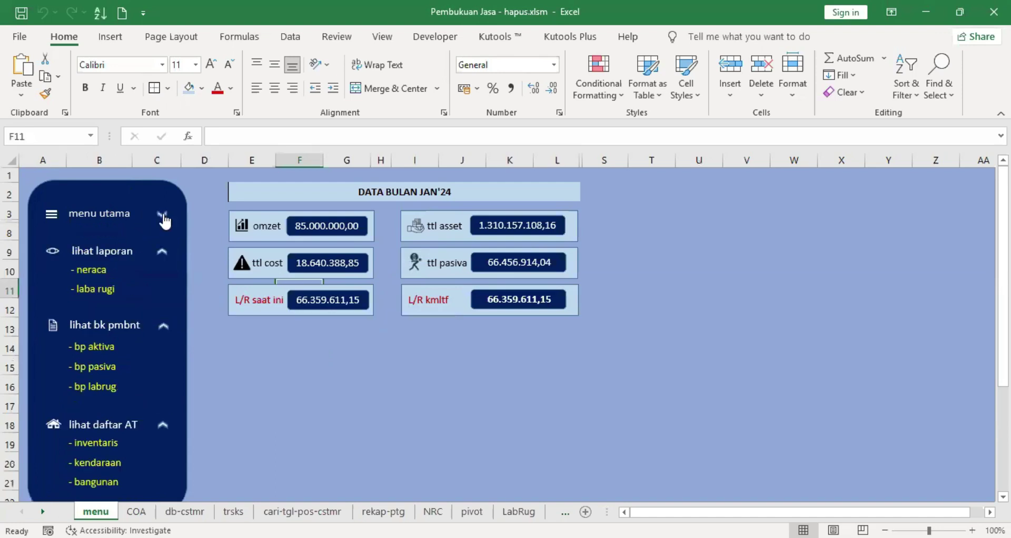
click(164, 255)
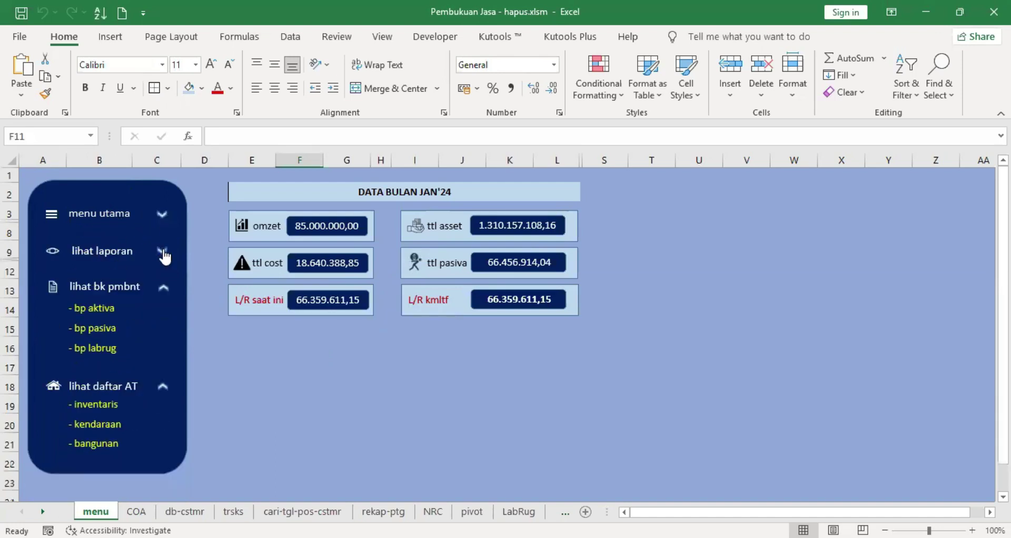
click(164, 289)
click(164, 331)
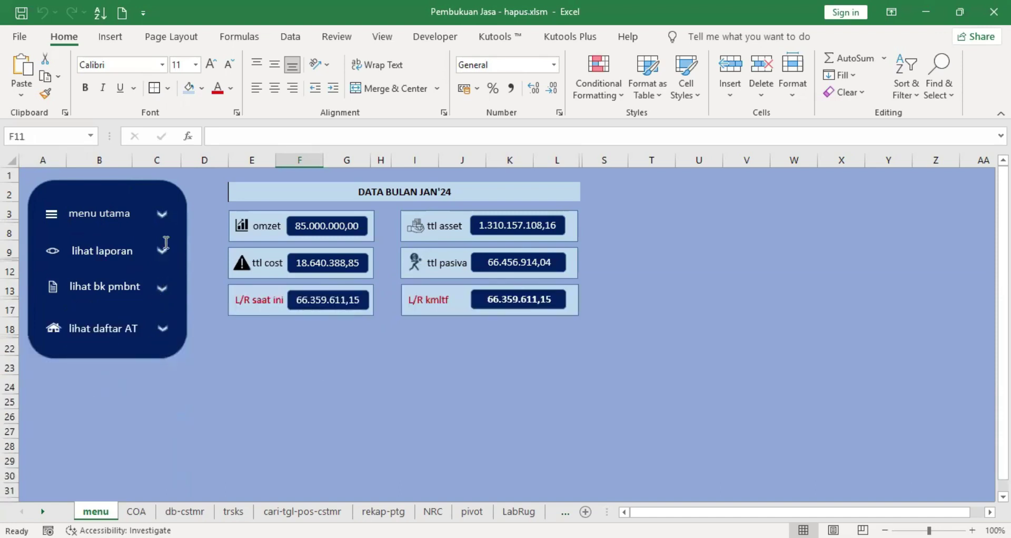
- Expand all four side menu groups again, from menu utama down to lihat daftar AT, to show their links
click(162, 213)
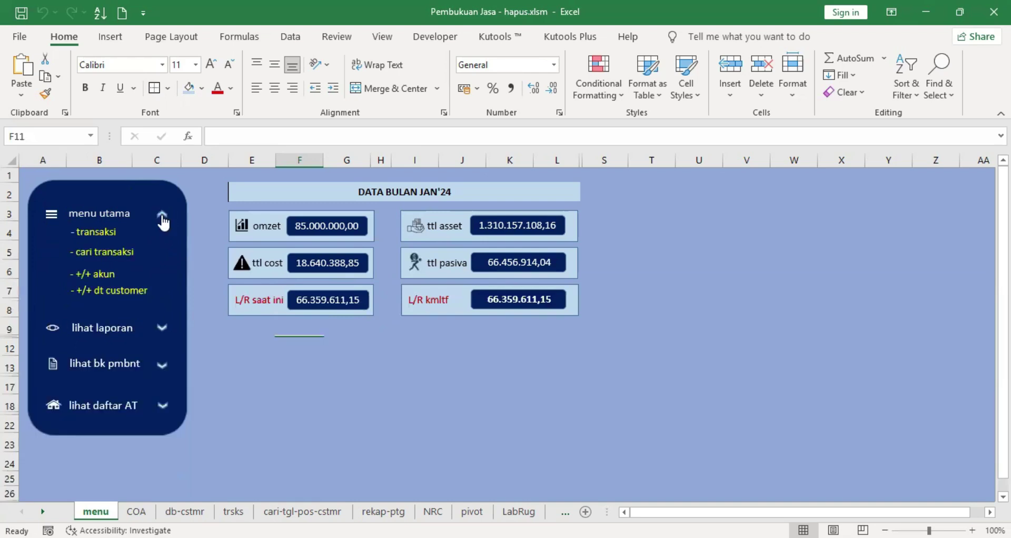
click(162, 330)
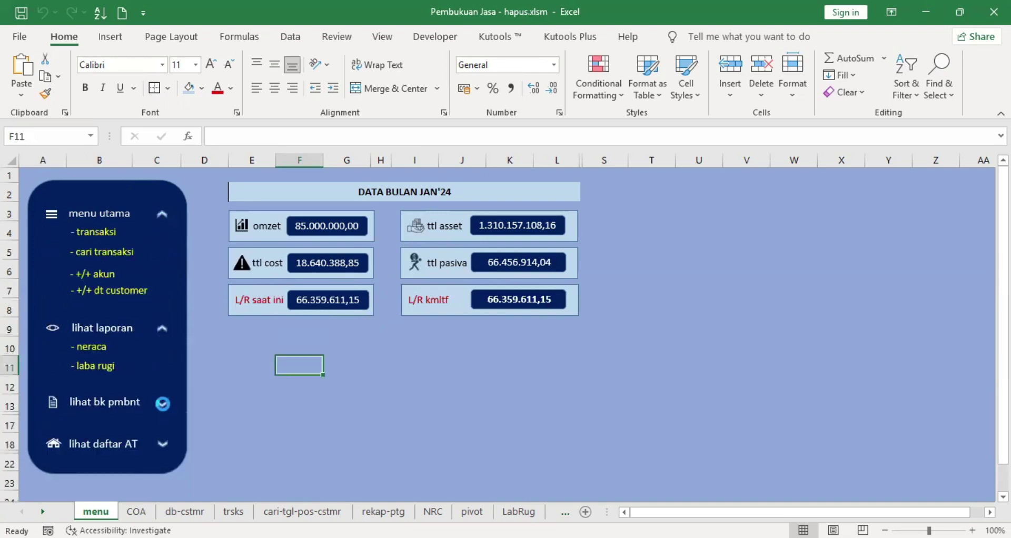
click(163, 401)
scroll(167, 371, down, 3)
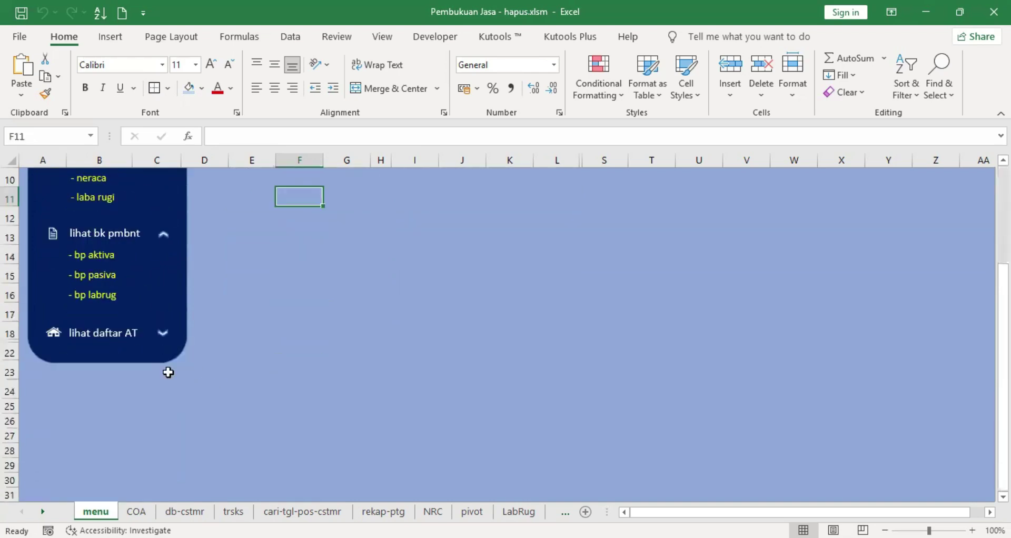
click(164, 337)
click(276, 314)
scroll(273, 319, up, 3)
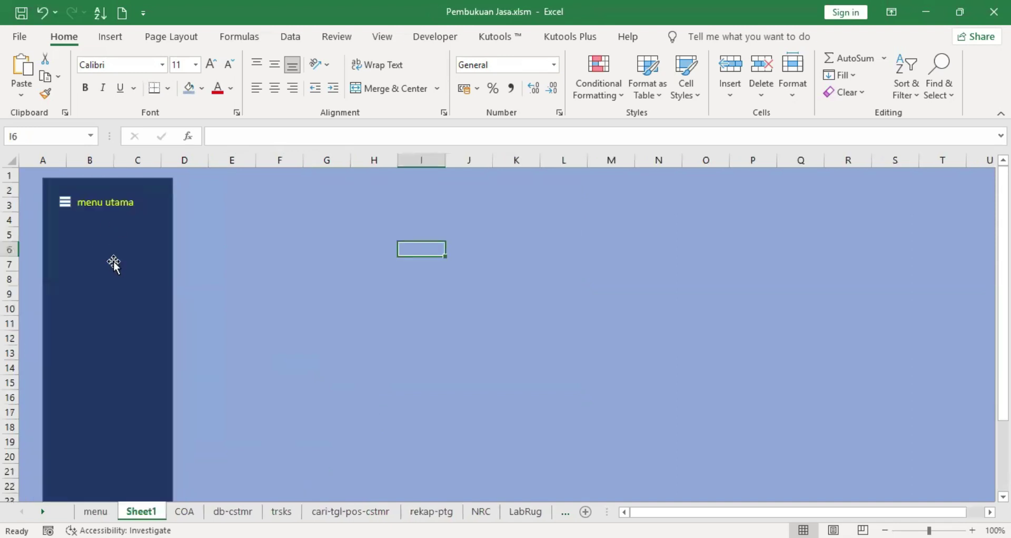
click(140, 262)
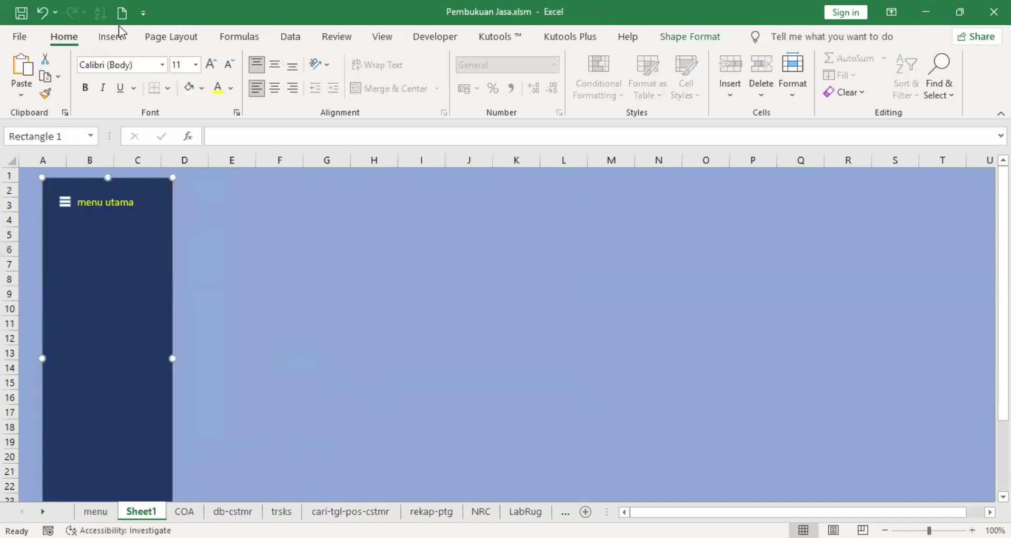
click(111, 37)
click(185, 87)
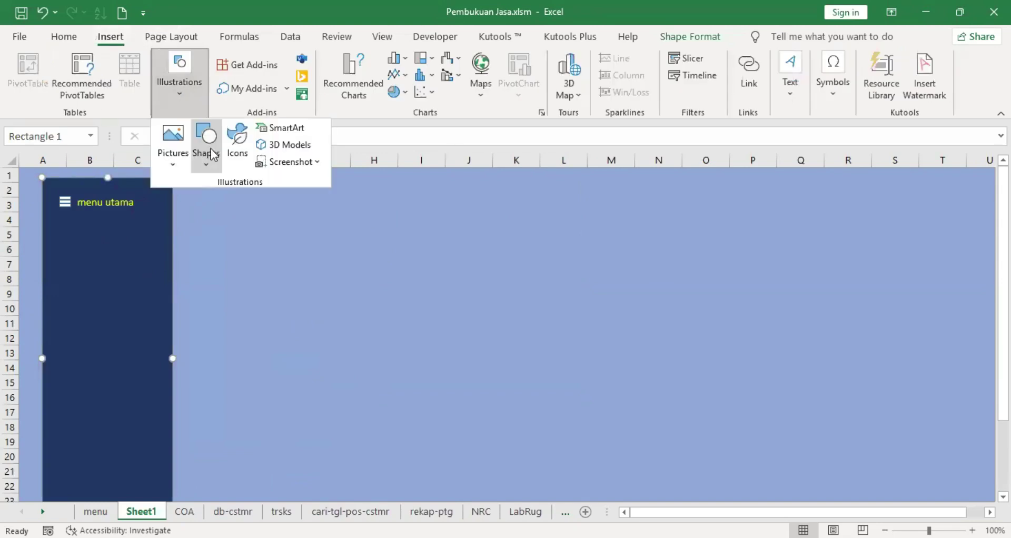
click(211, 146)
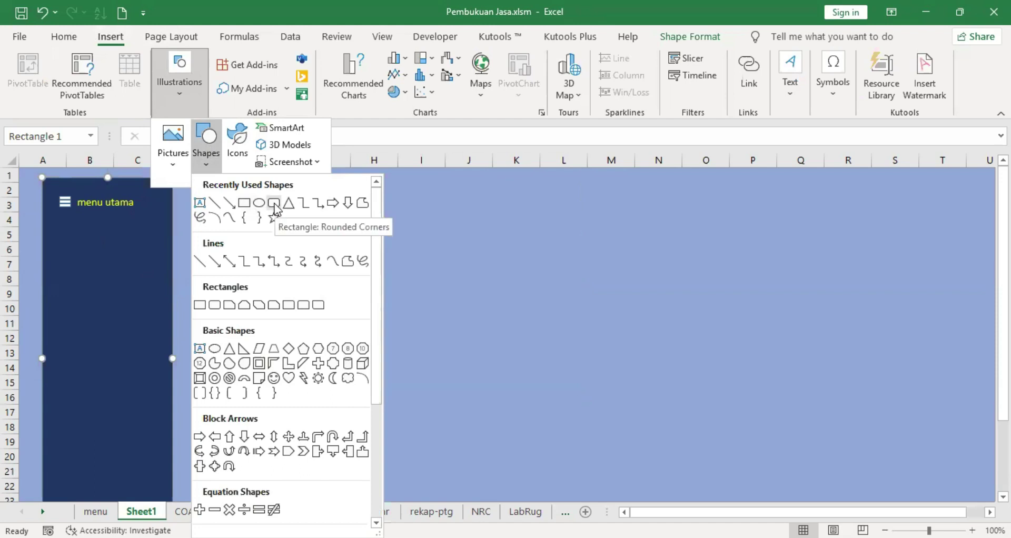
click(501, 244)
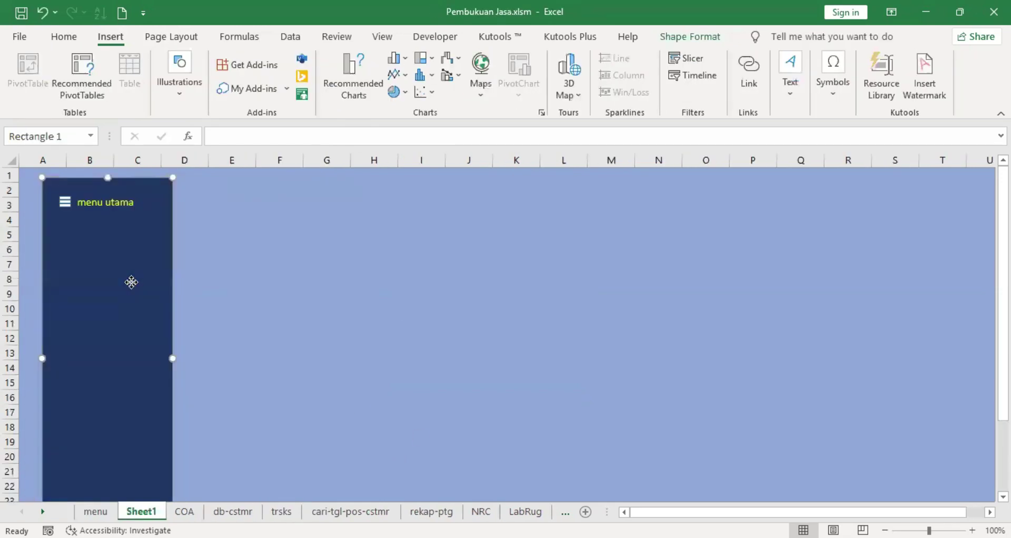
click(284, 264)
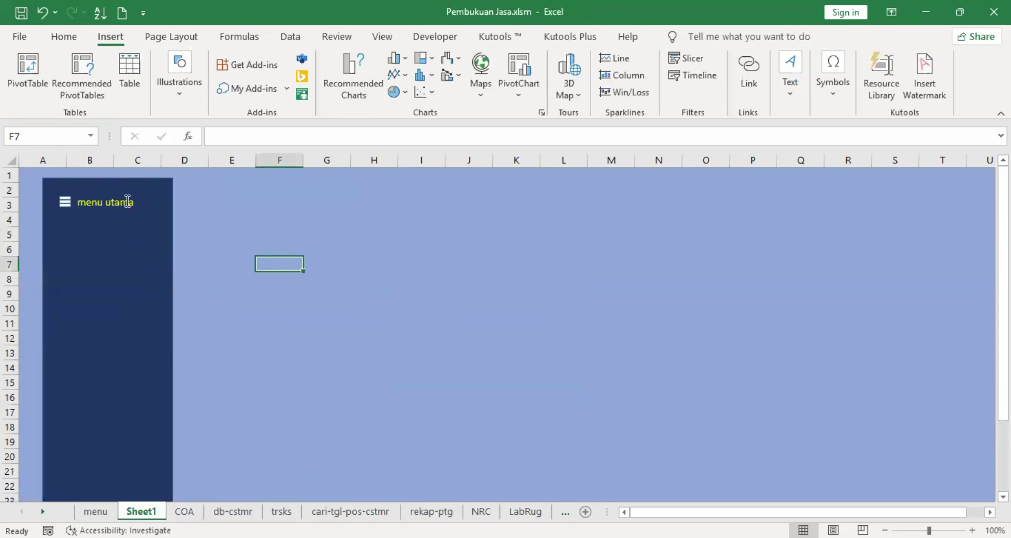
- Insert a rectangle labelled "menu utama", about 0.77 cm high and 2.54 cm wide, on the dark panel below the existing heading
click(173, 83)
click(203, 152)
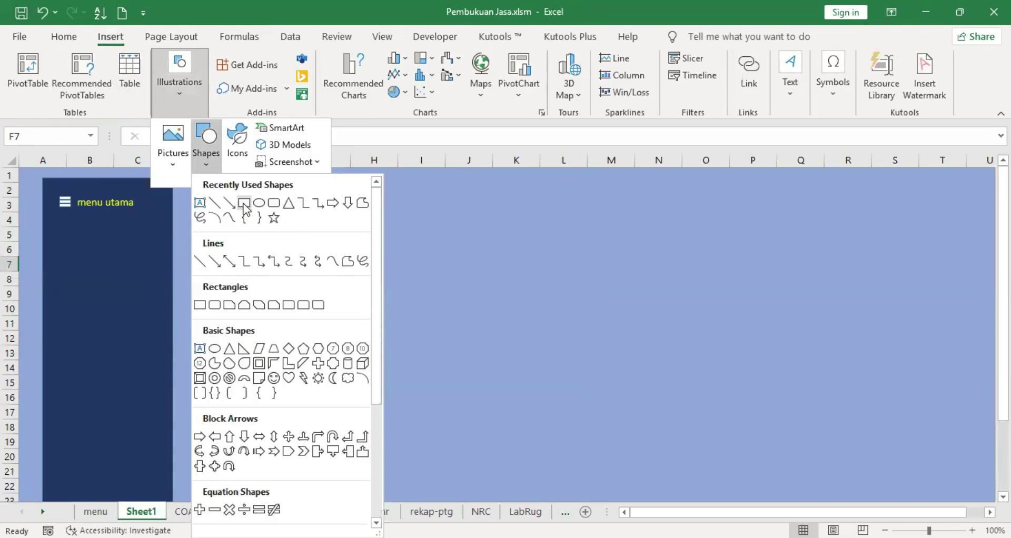
click(245, 203)
click(375, 215)
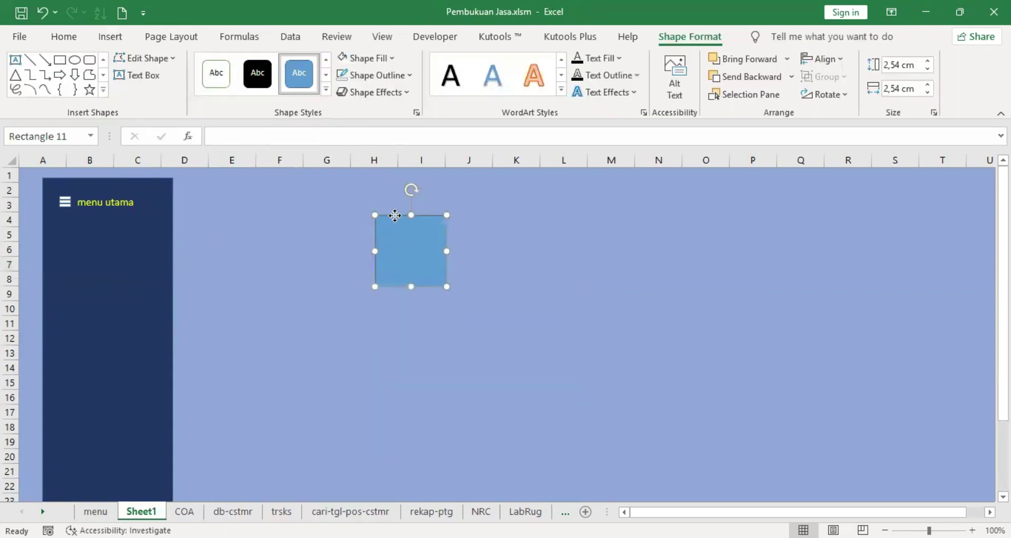
right_click(395, 217)
click(480, 267)
text(menu utam)
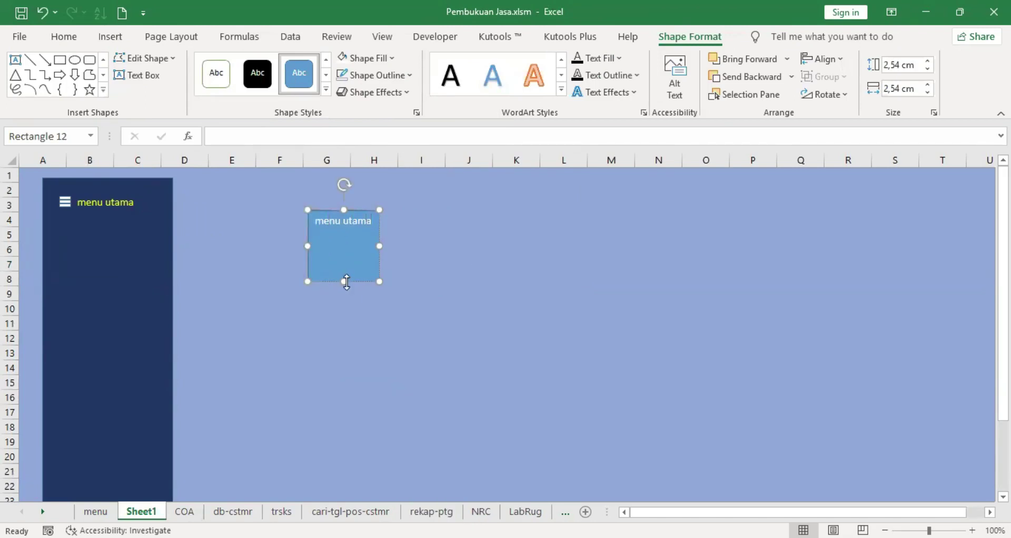
drag(344, 282, 106, 242)
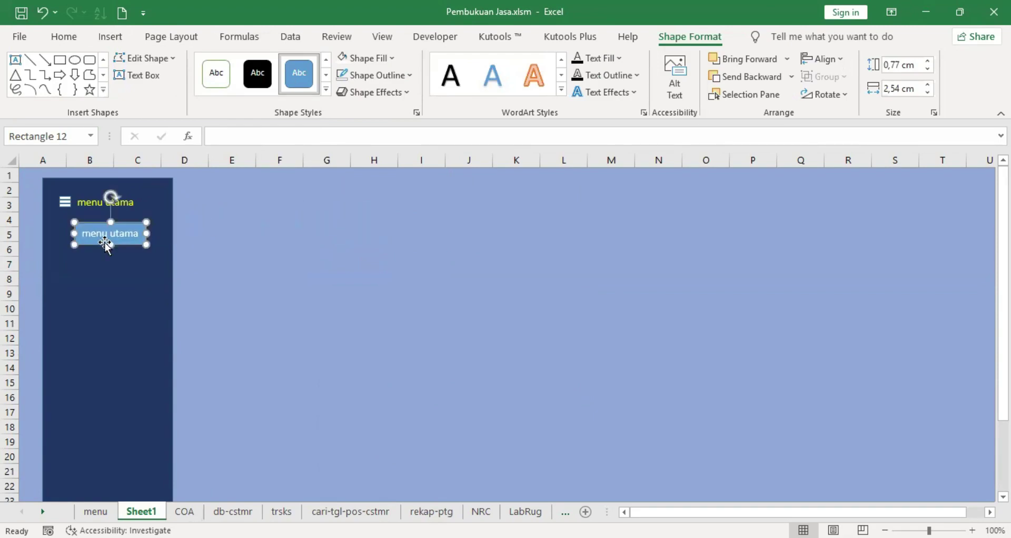
- Remove the fill from the new "menu utama" rectangle and make its text yellow
click(67, 37)
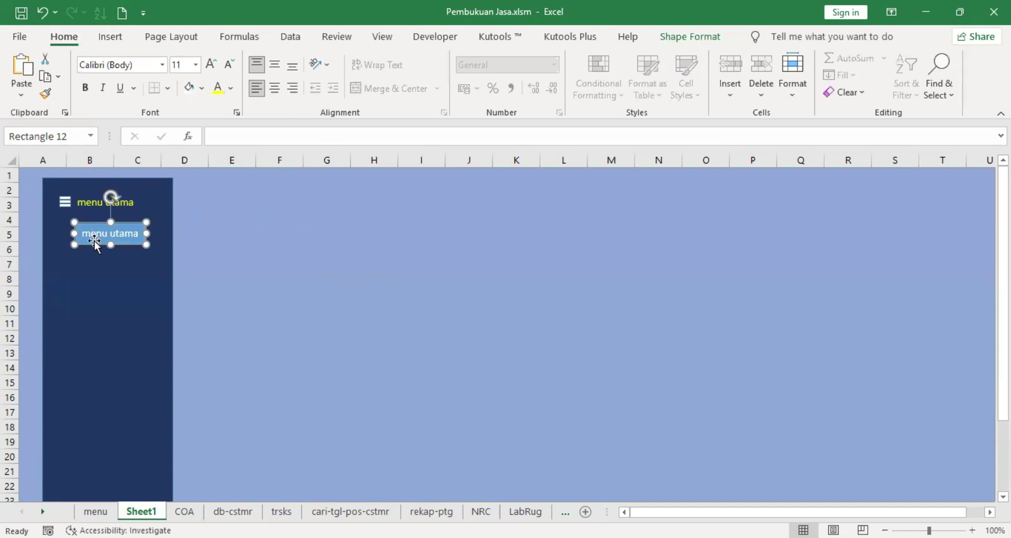
click(202, 87)
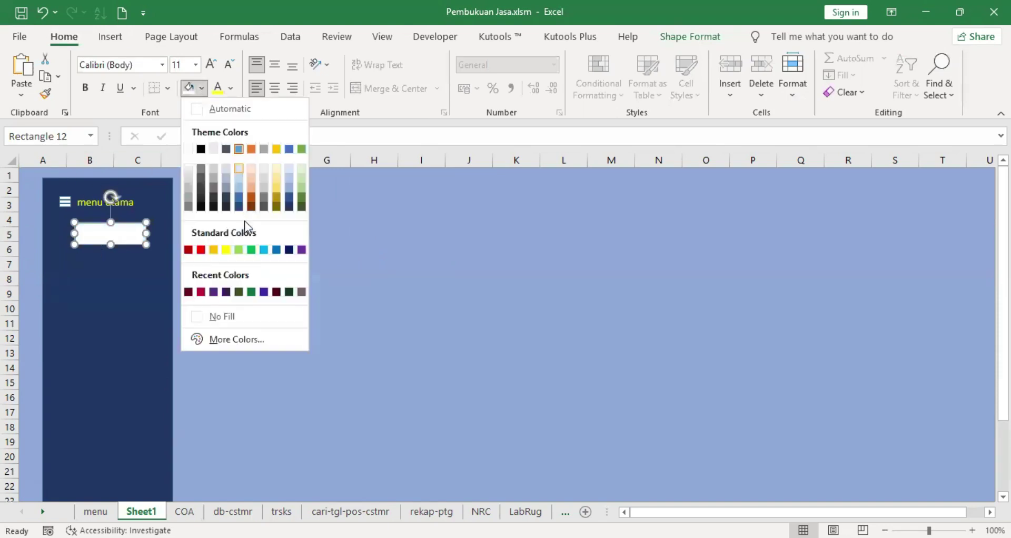
click(193, 315)
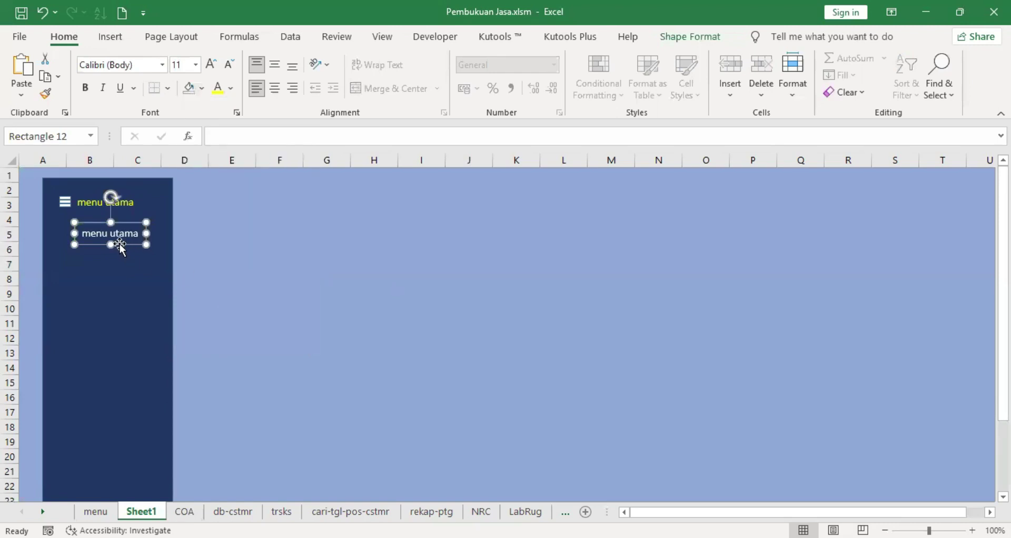
click(220, 92)
click(94, 319)
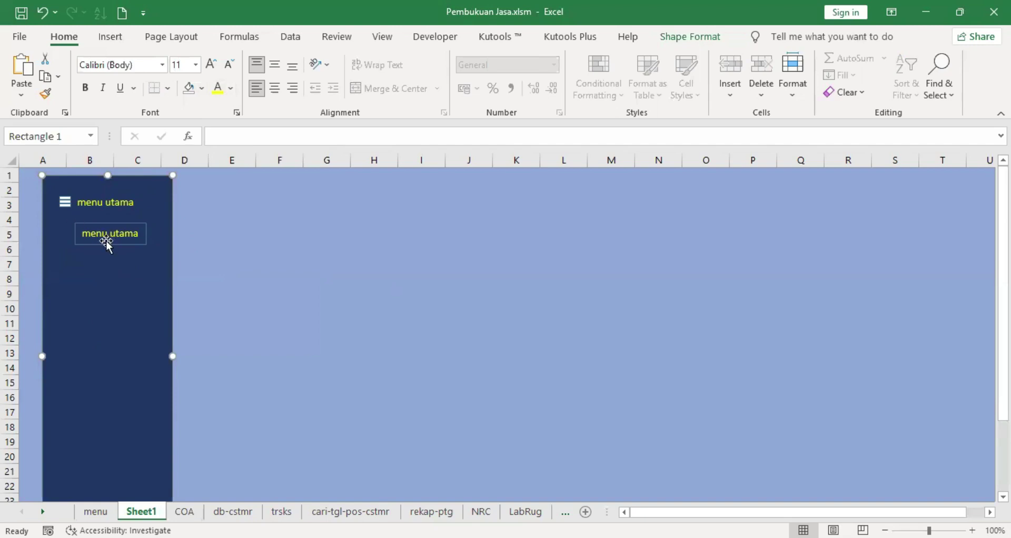
- Remove the outline from the lower "menu utama" rectangle
click(314, 224)
click(100, 235)
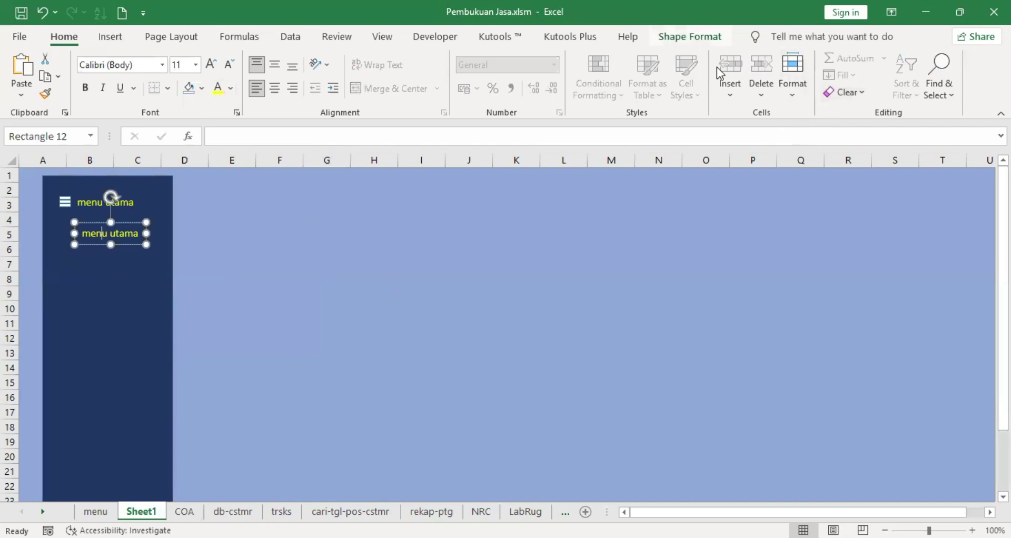
click(690, 36)
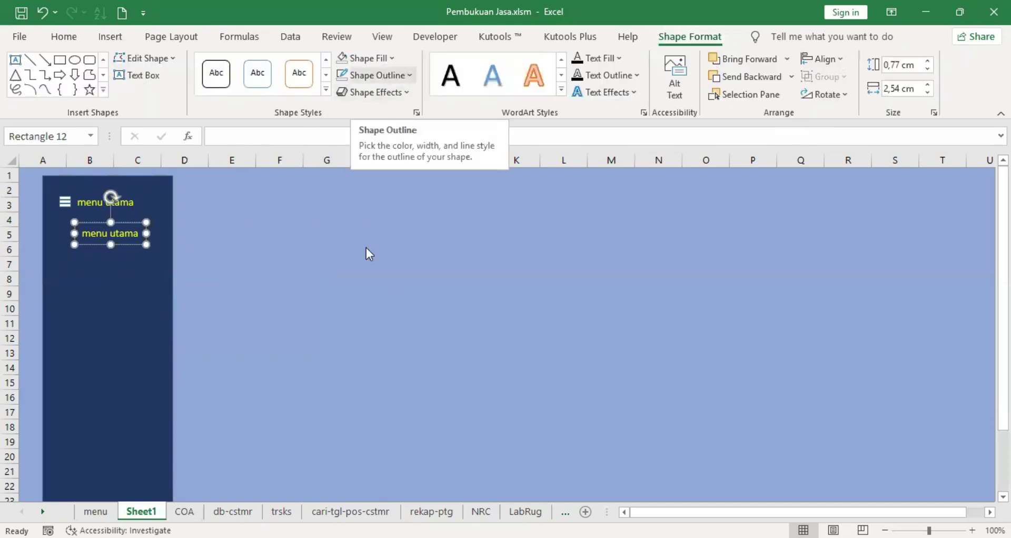
click(409, 76)
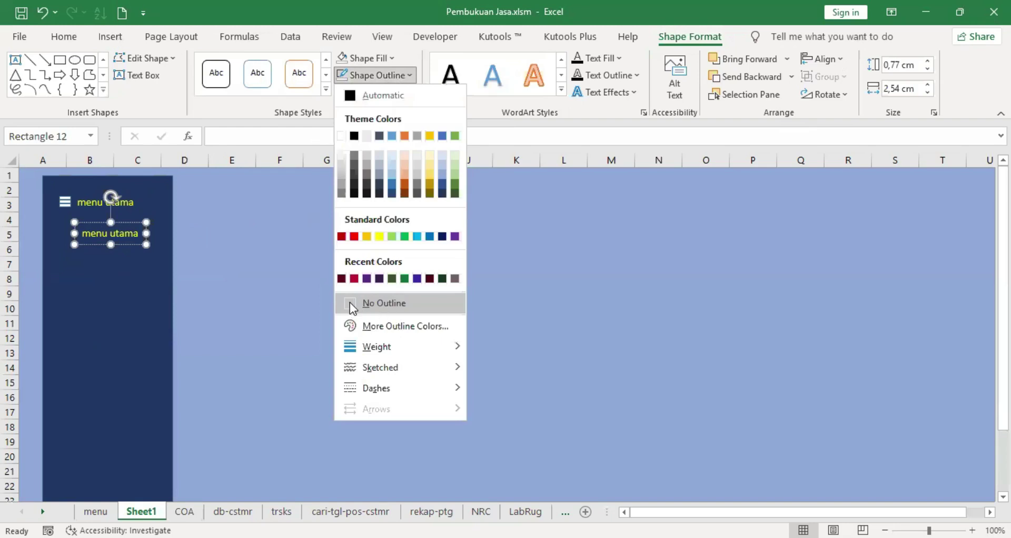
click(287, 278)
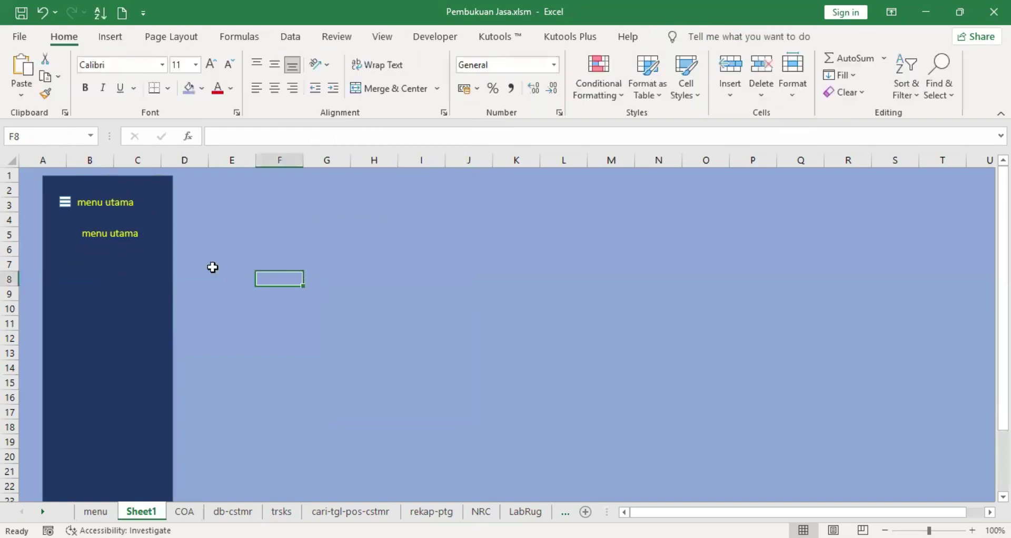
- Cut the lower "menu utama" rectangle from the dark panel
click(108, 232)
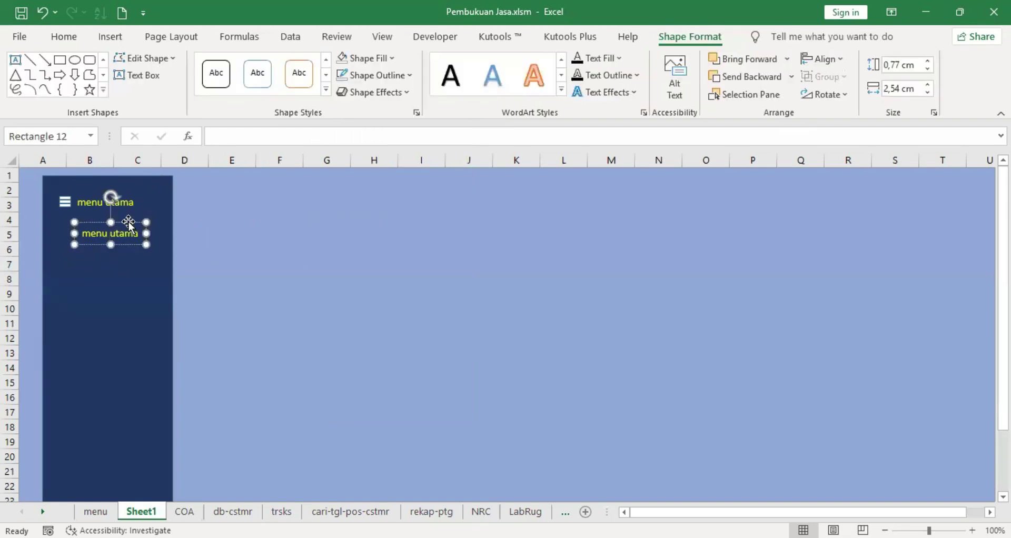
right_click(129, 221)
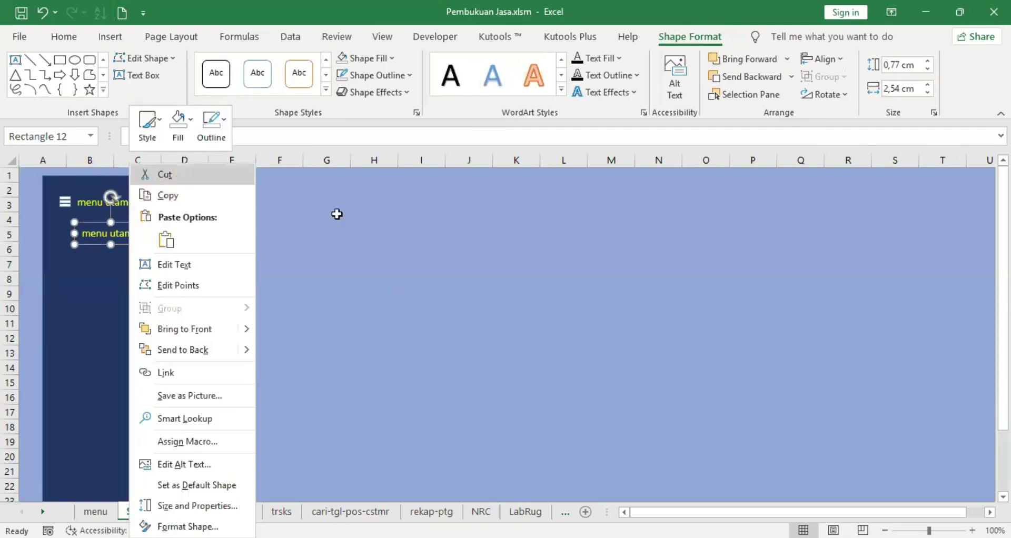
click(179, 179)
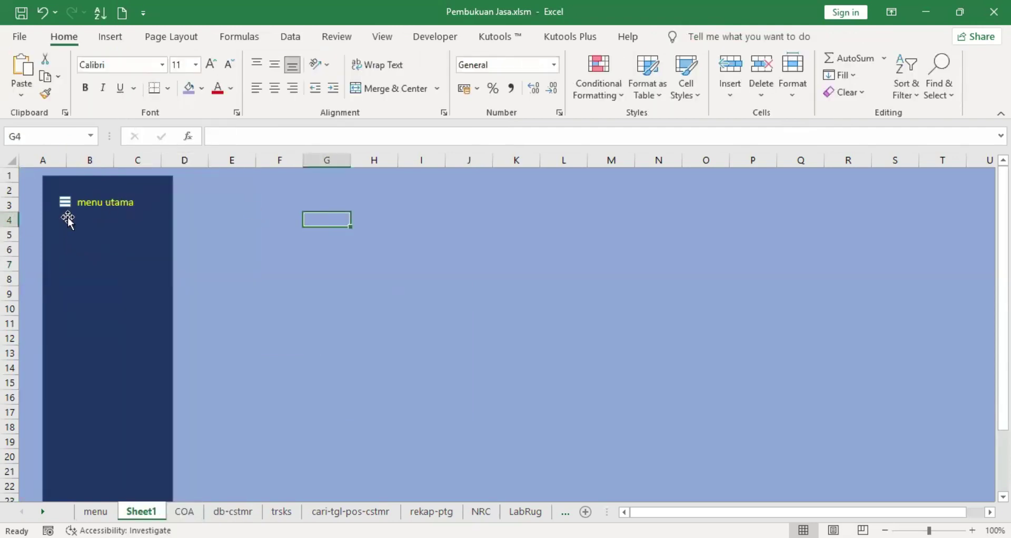
- Draw a small rectangle about 0.24 cm high and 0.69 cm wide on the empty area beside the dark panel
click(109, 38)
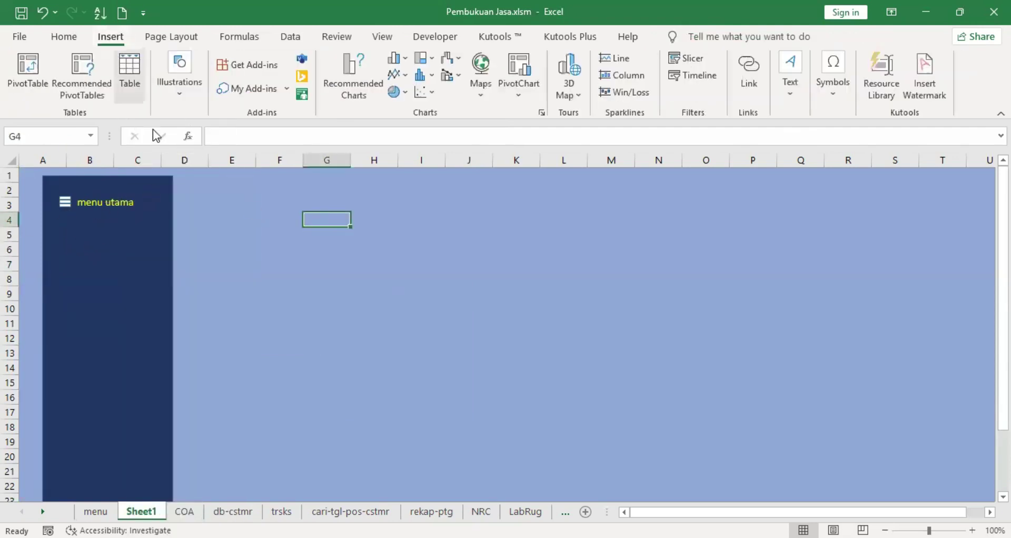
click(181, 84)
click(198, 147)
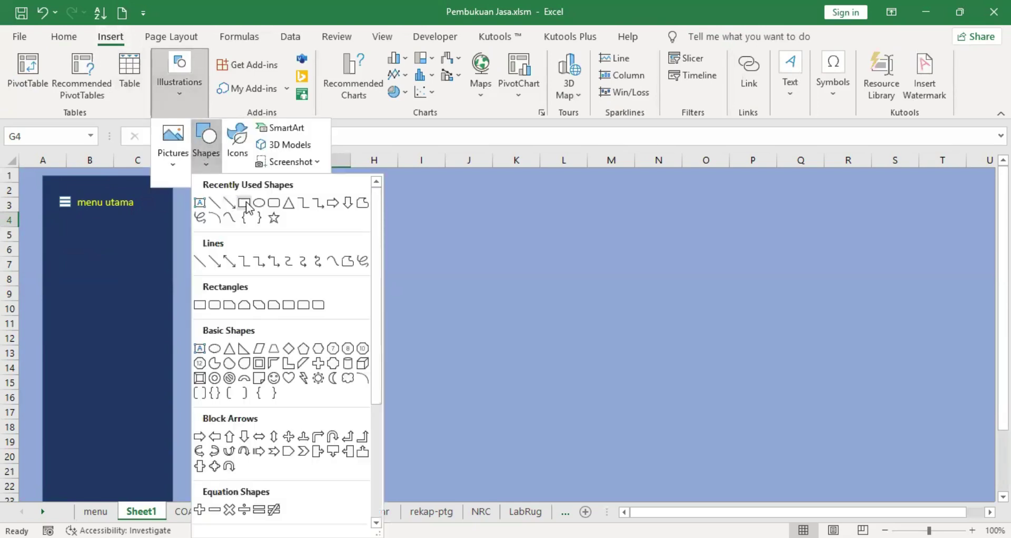
click(243, 204)
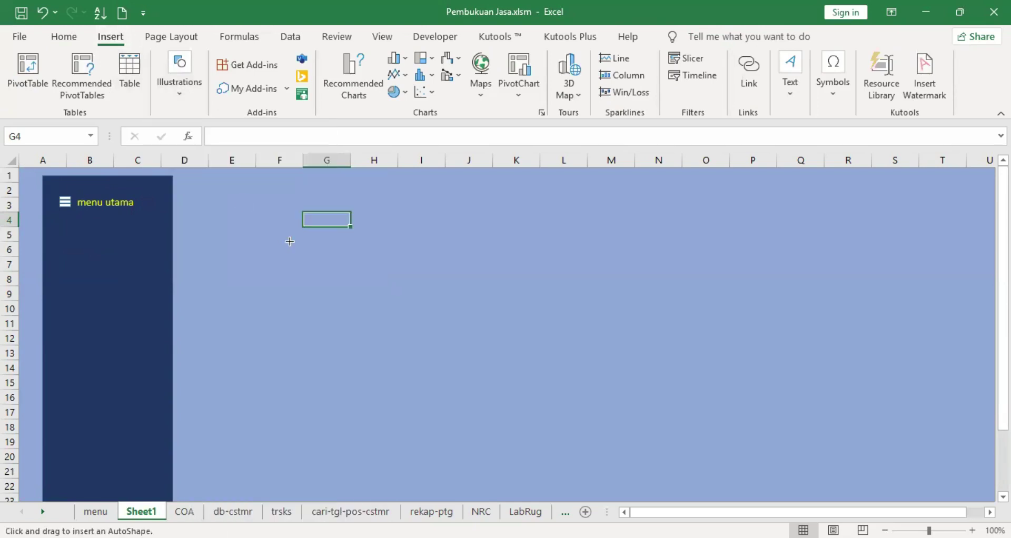
click(288, 240)
drag(324, 312, 299, 248)
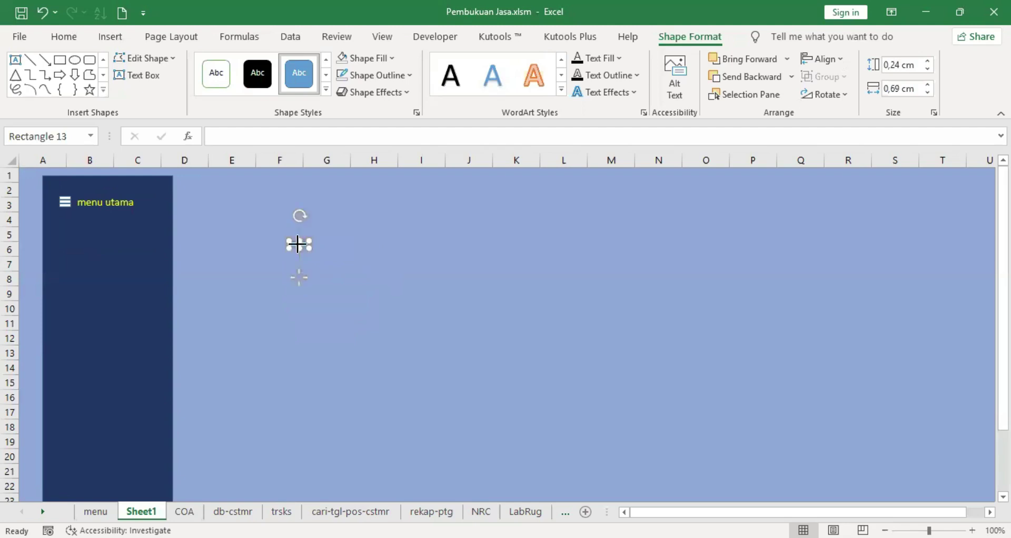
- Set the small rectangle's height to 0.1 cm and move it onto the dark panel below the menu utama heading
right_click(299, 246)
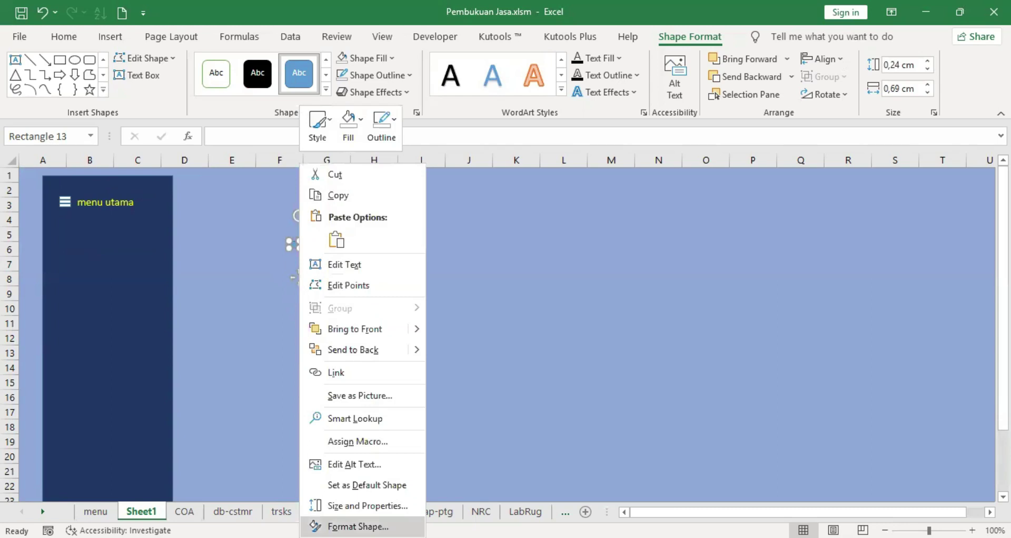
click(358, 527)
click(883, 225)
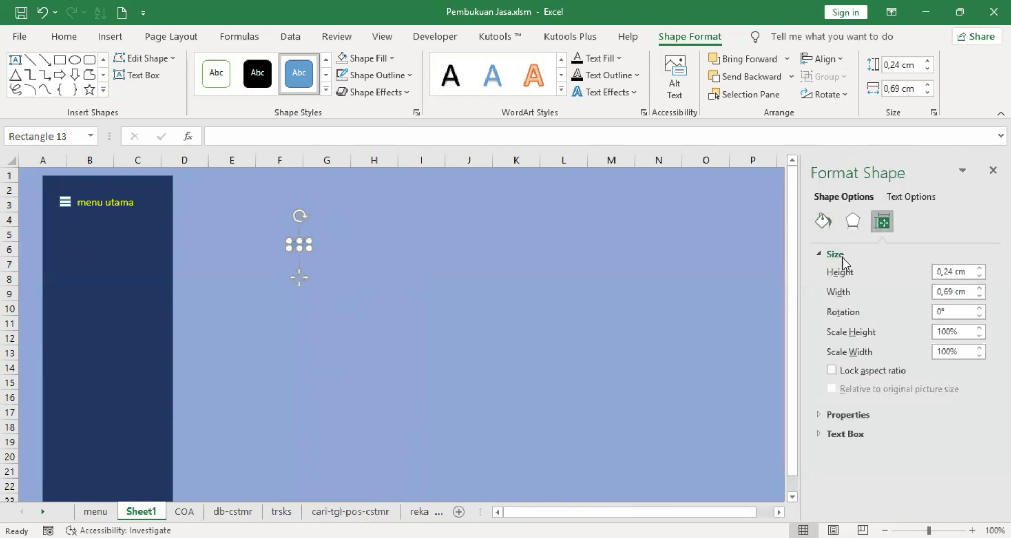
click(979, 276)
drag(301, 279, 84, 274)
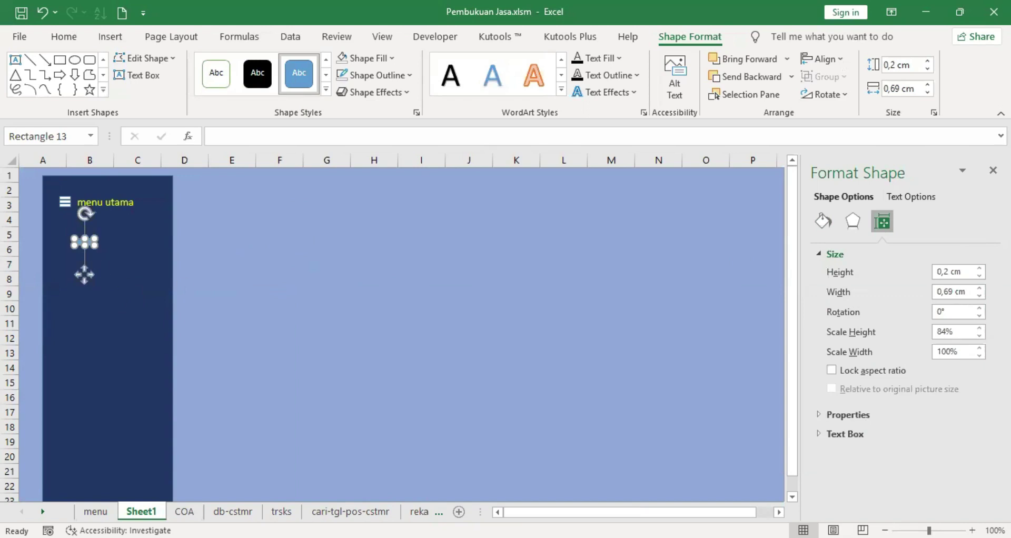
click(979, 276)
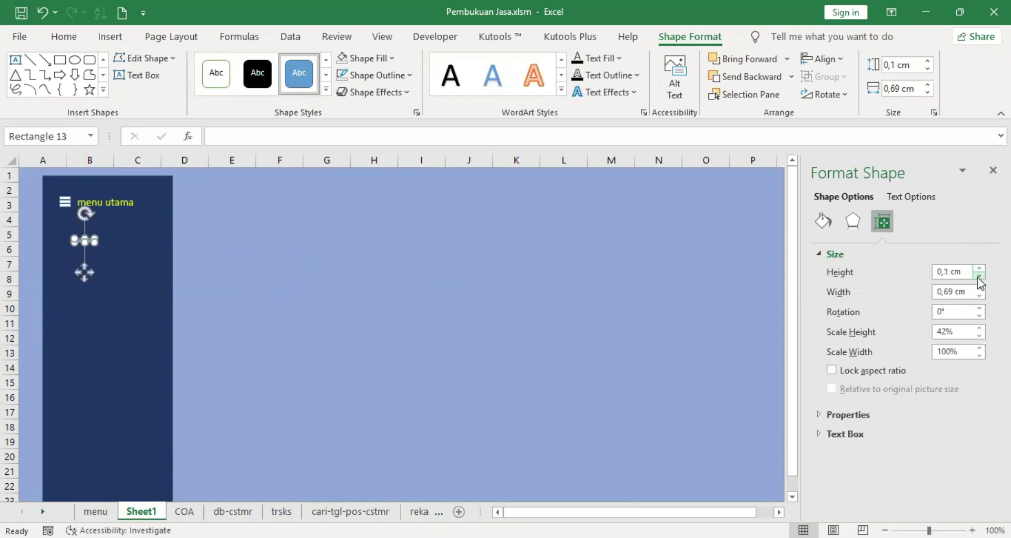
- Set the small rectangle's width to 0.5 cm and its height to 0 cm
click(980, 295)
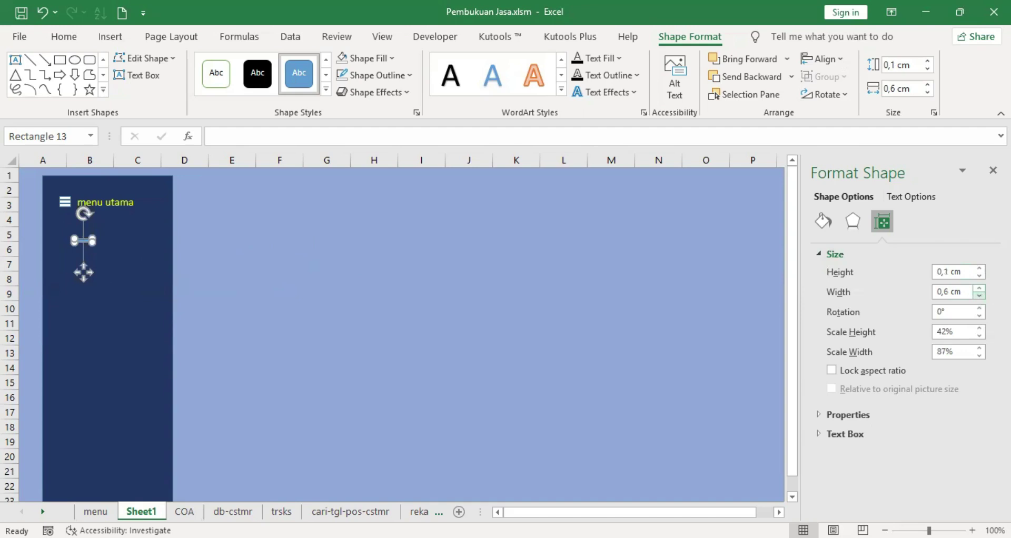
click(980, 296)
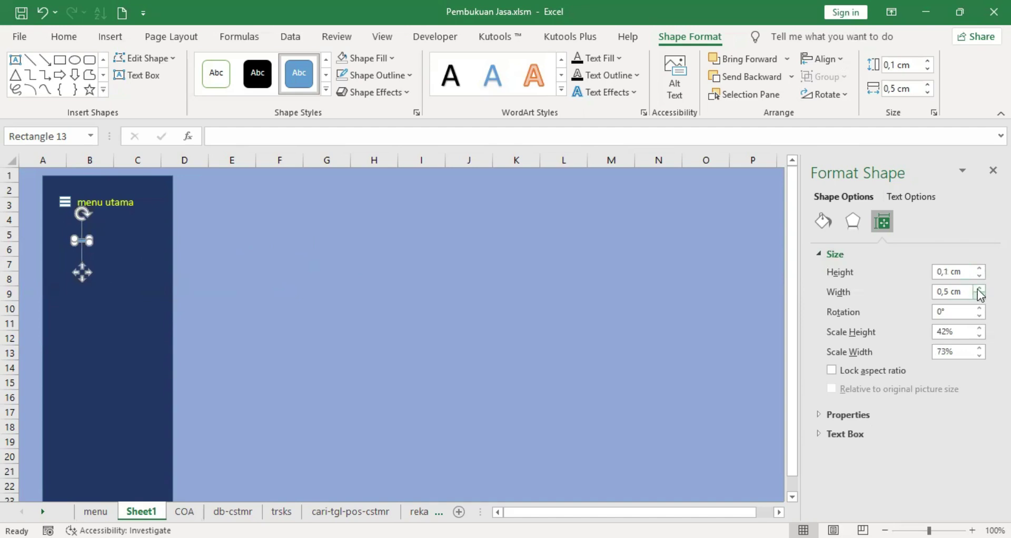
click(979, 276)
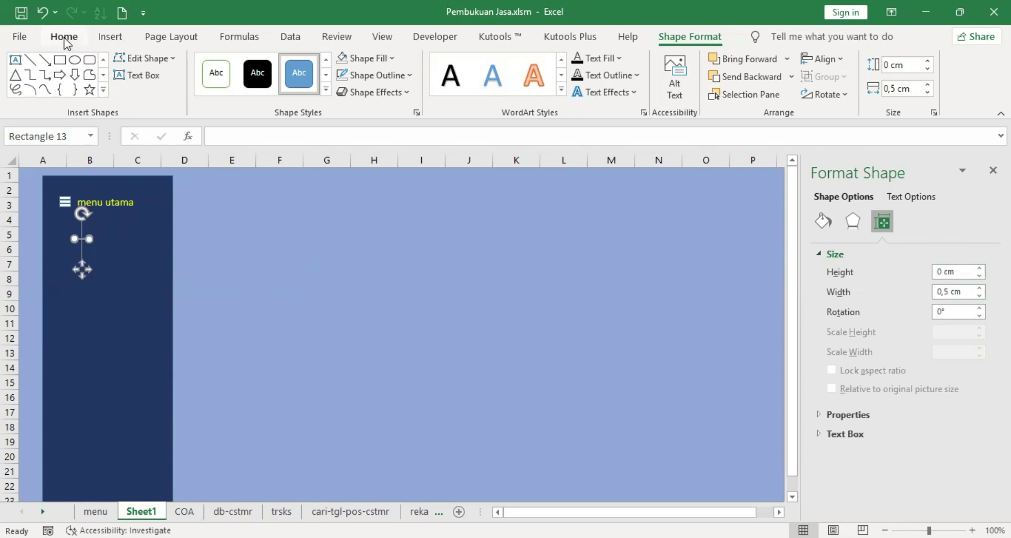
- Fill the flattened rectangle with the lightest grey theme colour
click(64, 37)
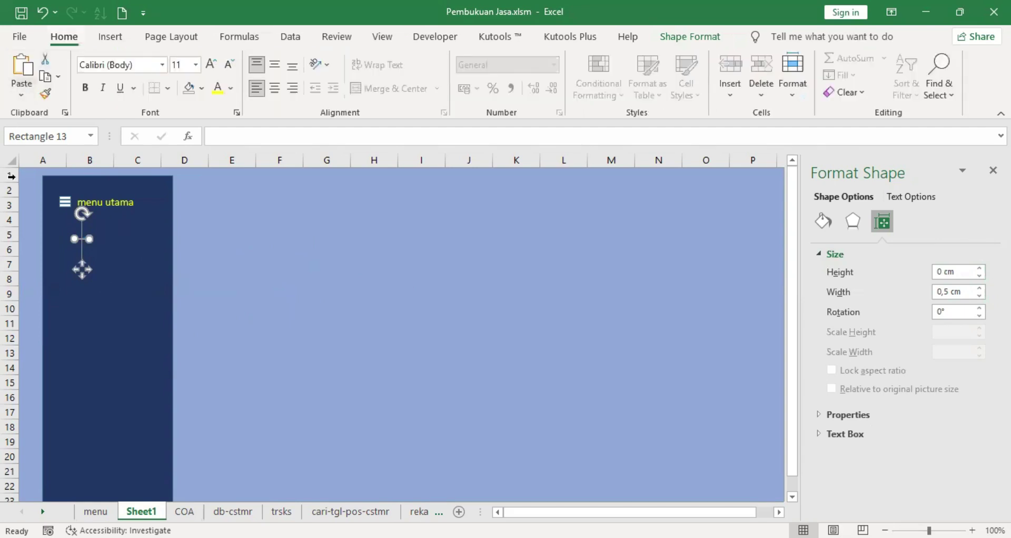
click(202, 88)
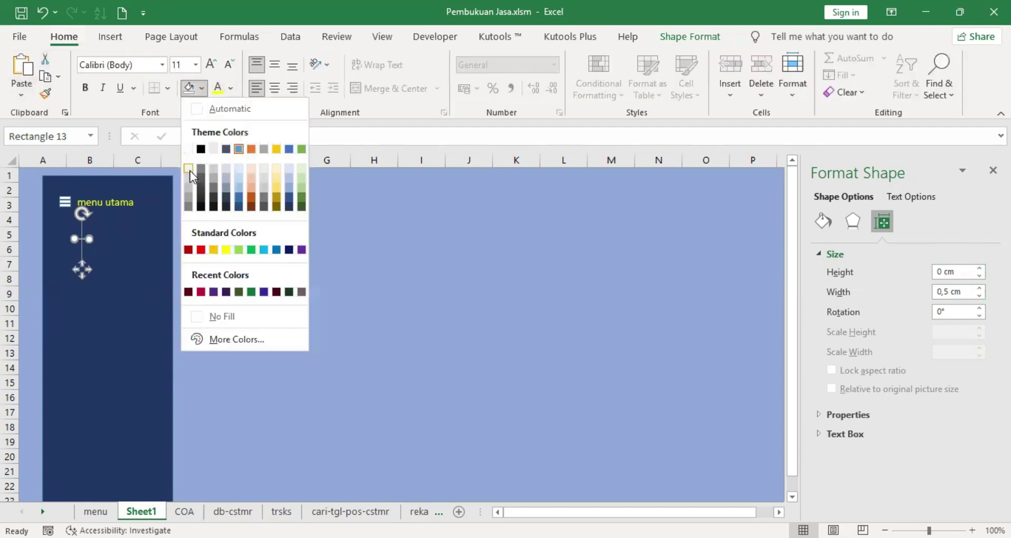
click(189, 170)
click(100, 340)
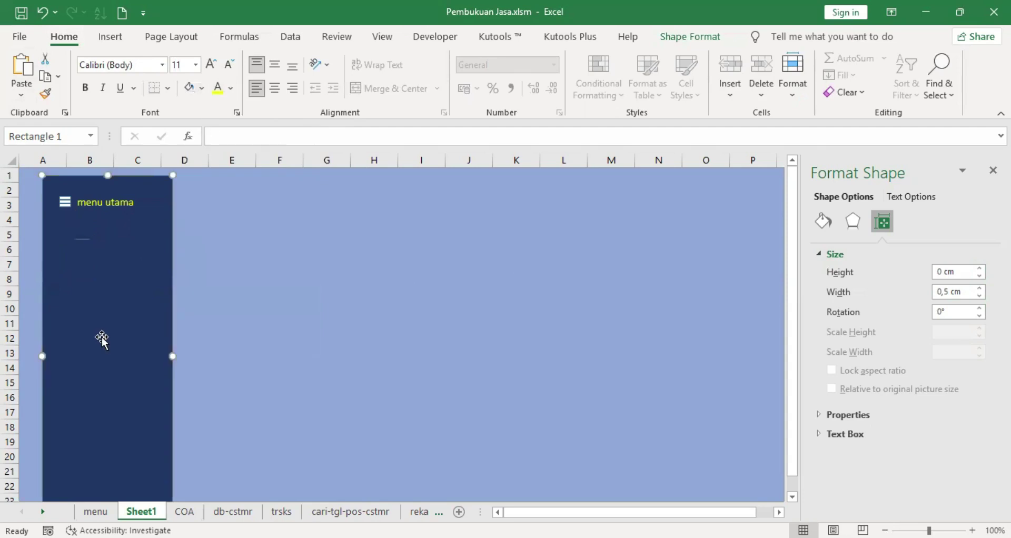
- Size the small rectangle as a bar 0.1 cm high and 0.5 cm wide
click(82, 240)
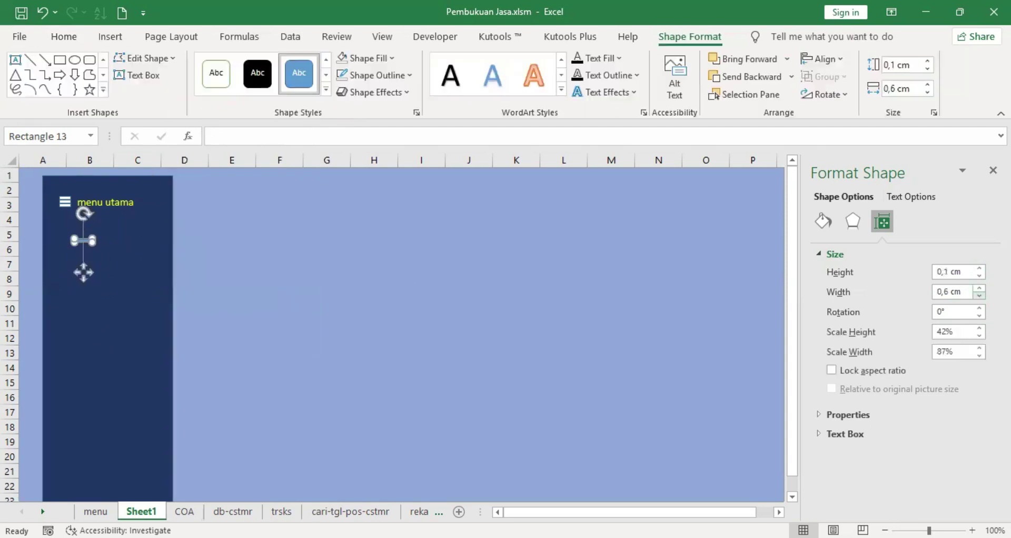
click(980, 269)
click(300, 280)
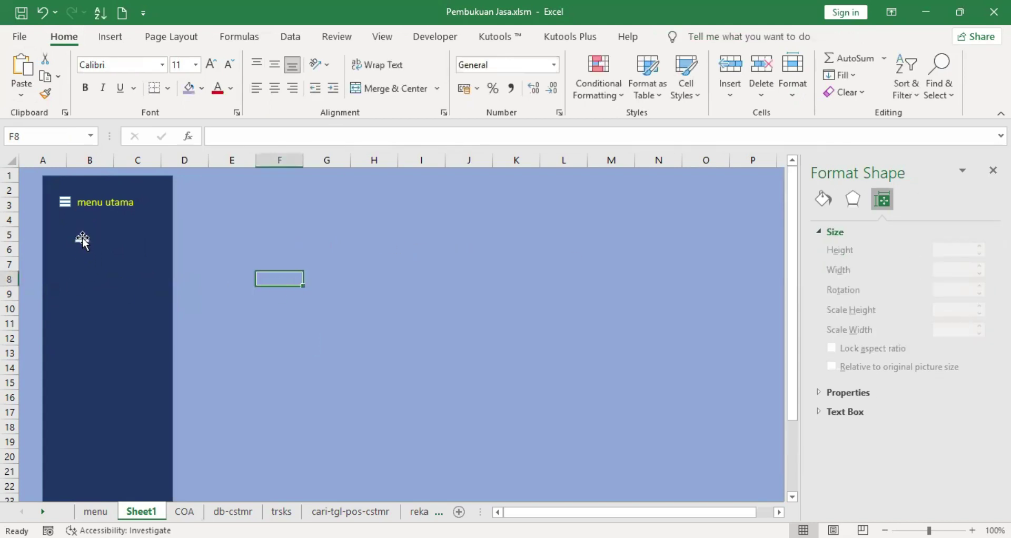
- Fill the thin bar below the menu utama heading with the lightest grey theme colour
click(82, 240)
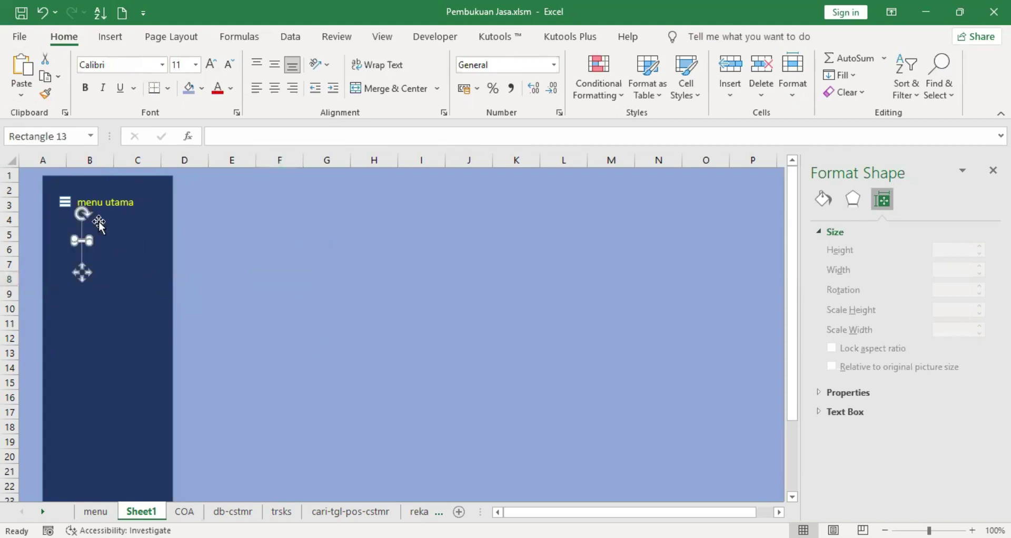
click(201, 88)
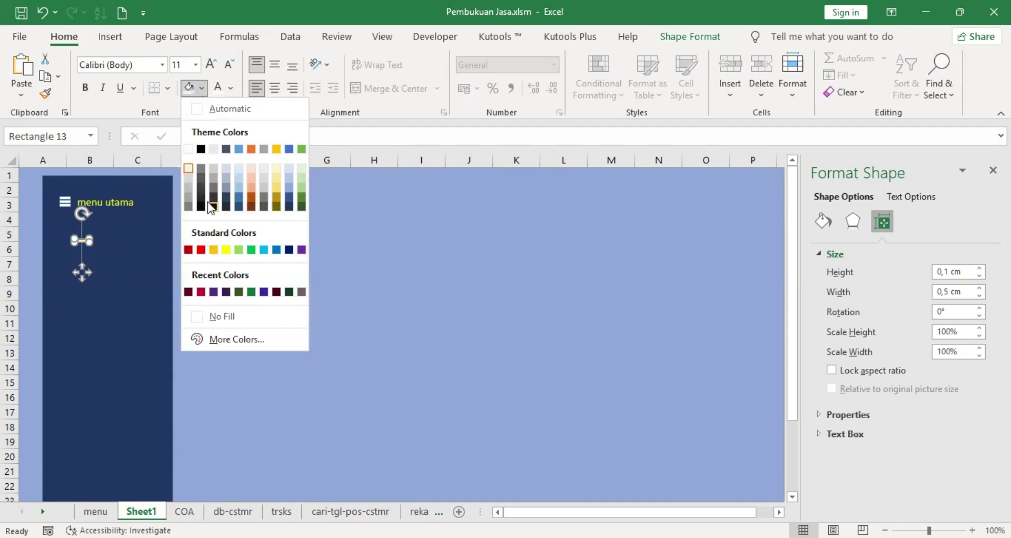
click(189, 168)
click(84, 242)
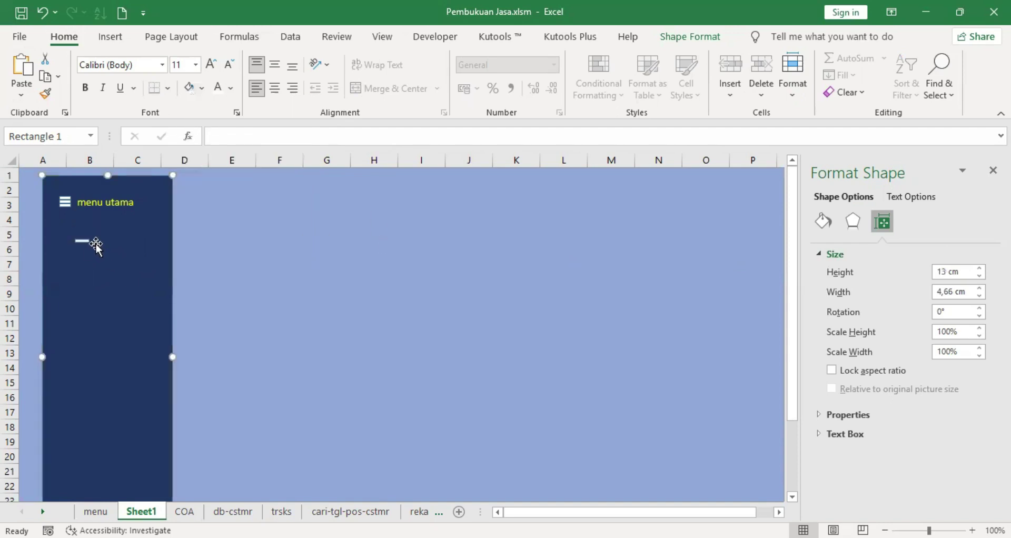
- Duplicate the thin bar and place the copy just below the original with a small gap
click(82, 274)
right_click(81, 273)
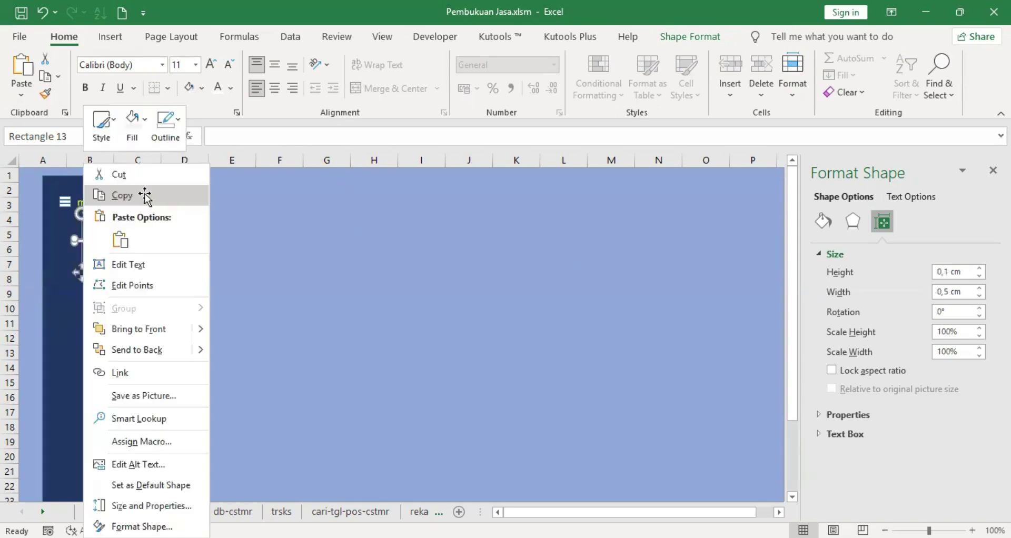
right_click(280, 215)
click(319, 228)
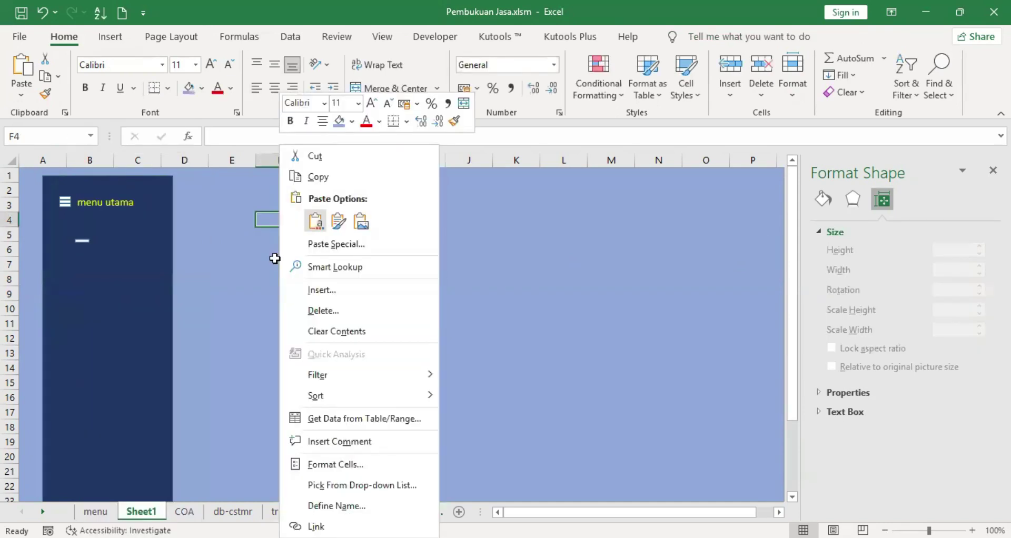
drag(261, 246, 82, 279)
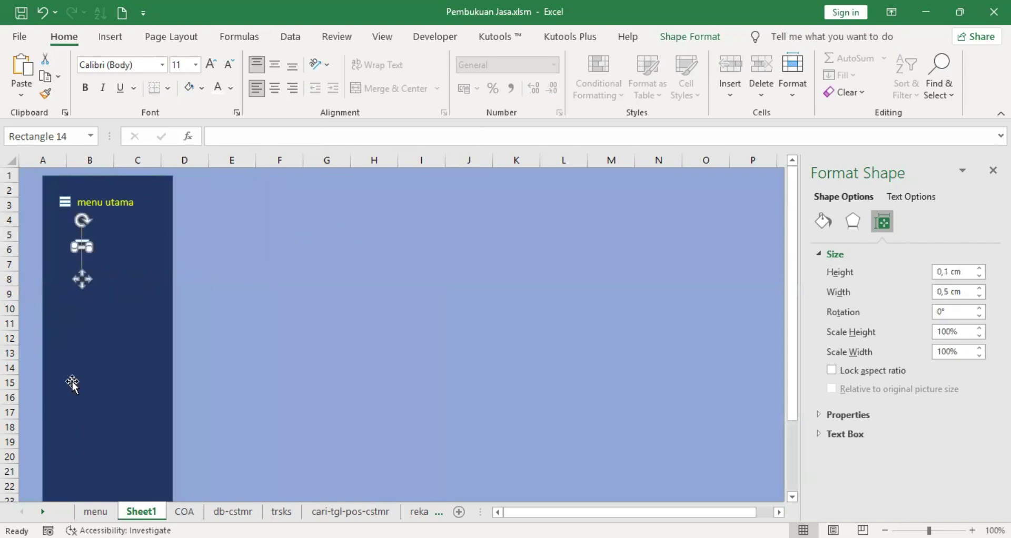
key(Up)
key(Up)
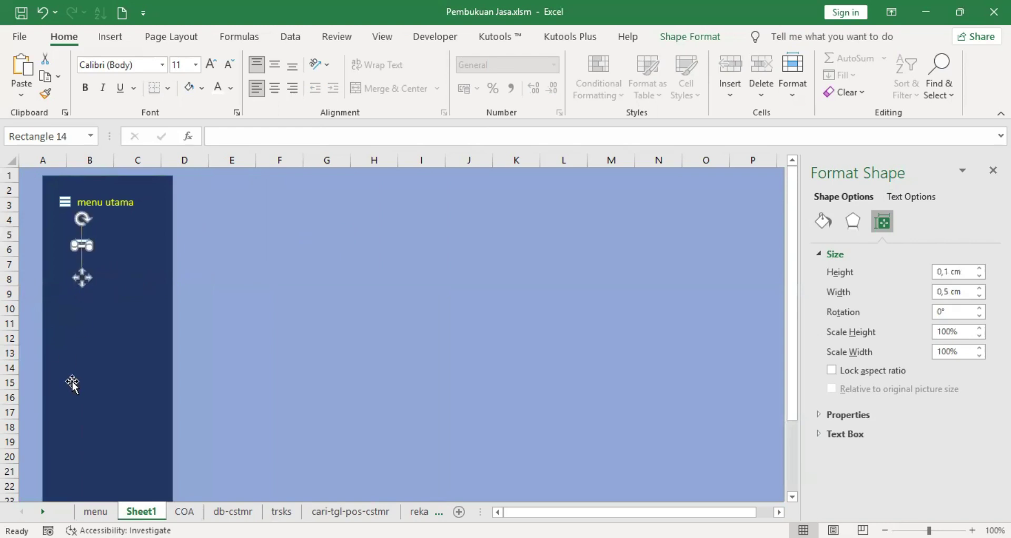
key(Up)
- Paste another copy of the bar and move it below the two bars on the dark panel
click(140, 248)
right_click(141, 246)
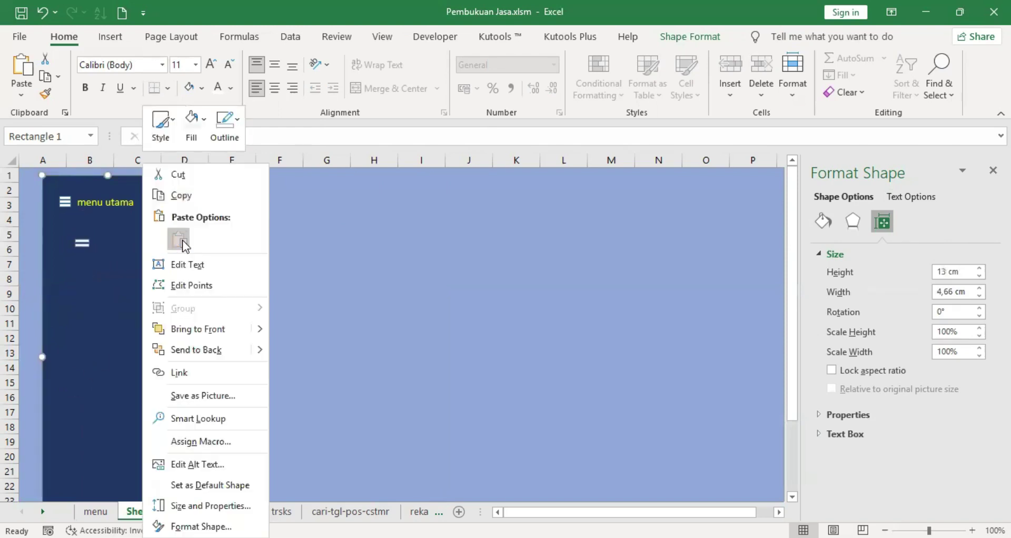
click(179, 238)
drag(49, 210, 81, 296)
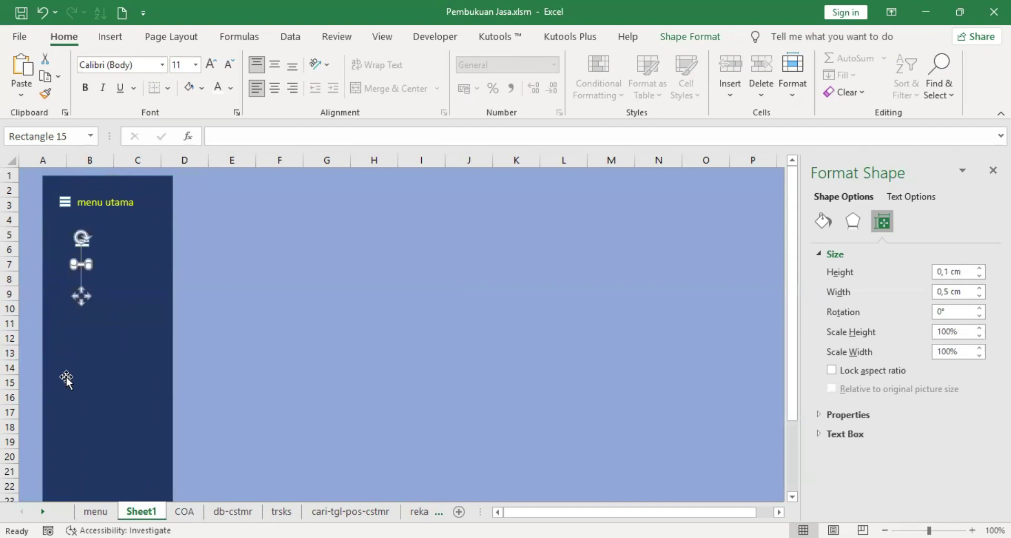
- Nudge the third bar up beneath the second one so the three bars are aligned and evenly spaced
key(Right)
key(Up)
key(Right)
key(Up)
key(Up)
key(Up)
key(Up)
key(Up)
key(Up)
key(Up)
key(Up)
key(Up)
key(Left)
key(Up)
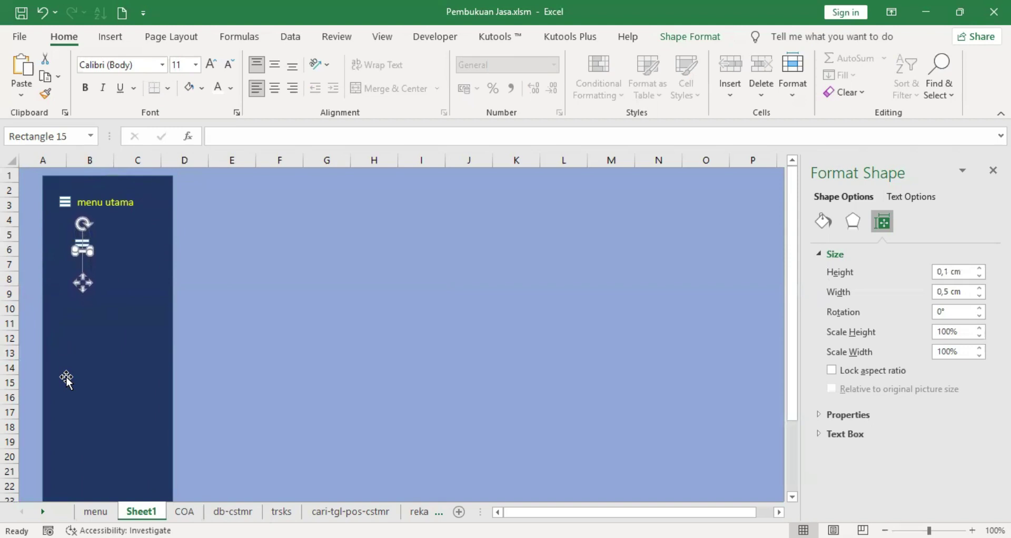
click(102, 337)
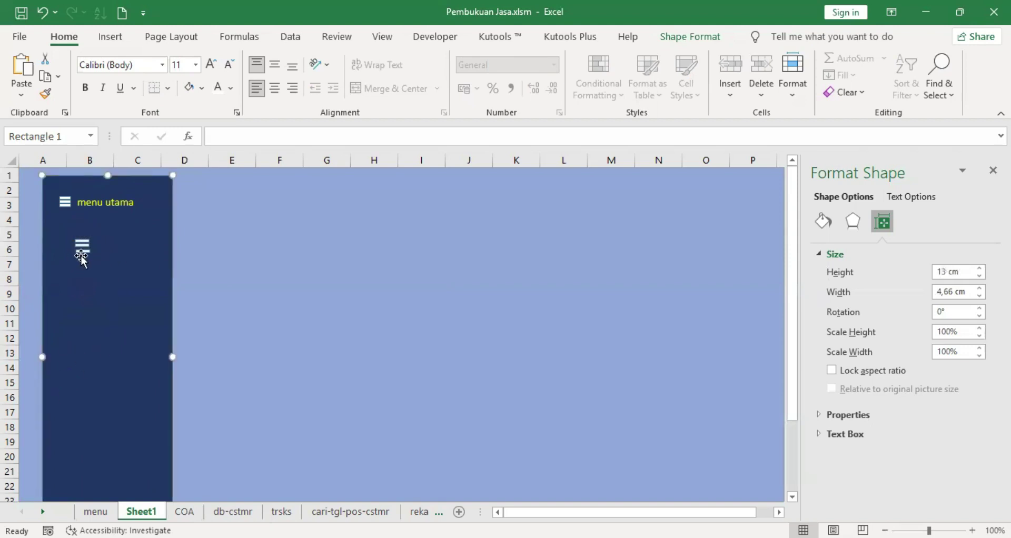
drag(84, 251, 82, 300)
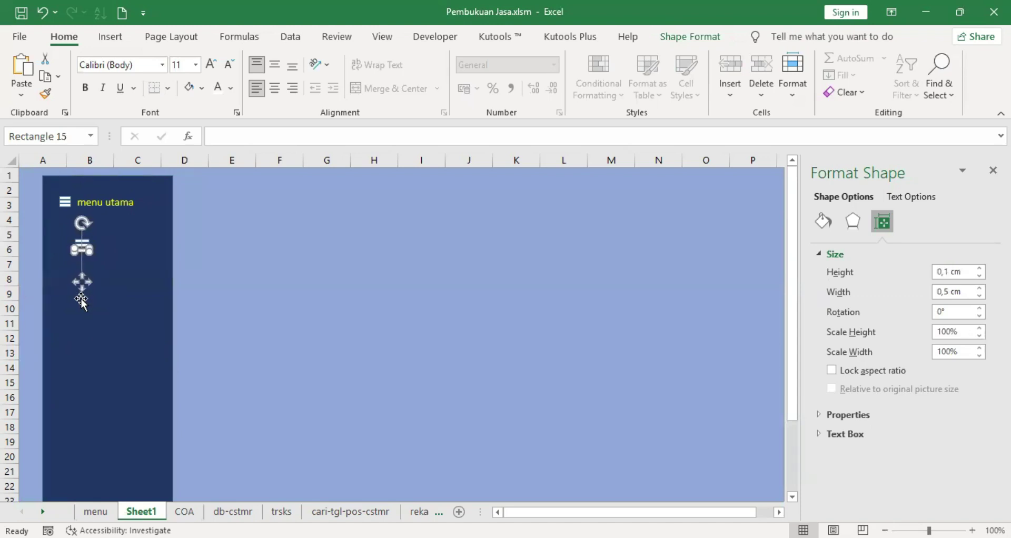
click(95, 343)
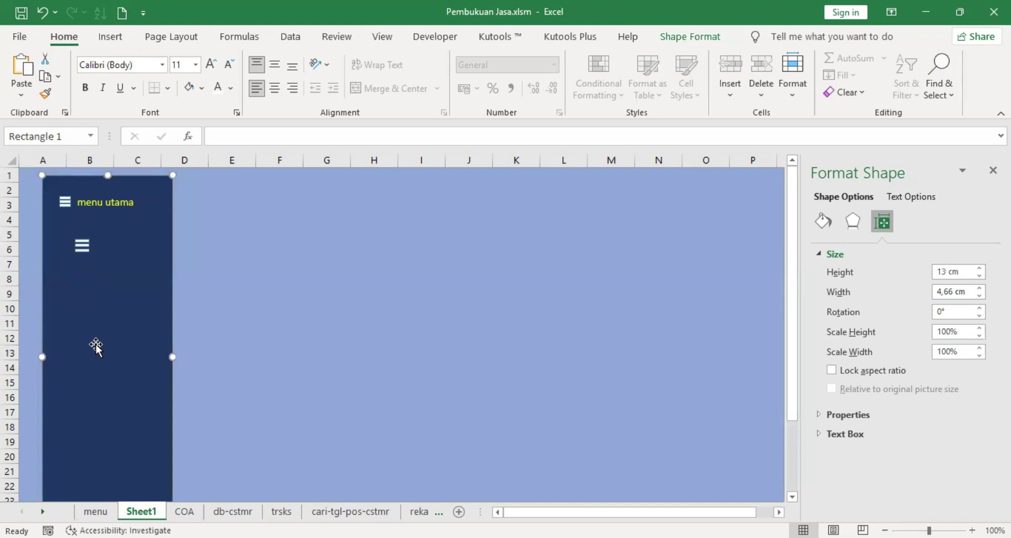
- Select the bars of the new menu icon and group them
click(80, 239)
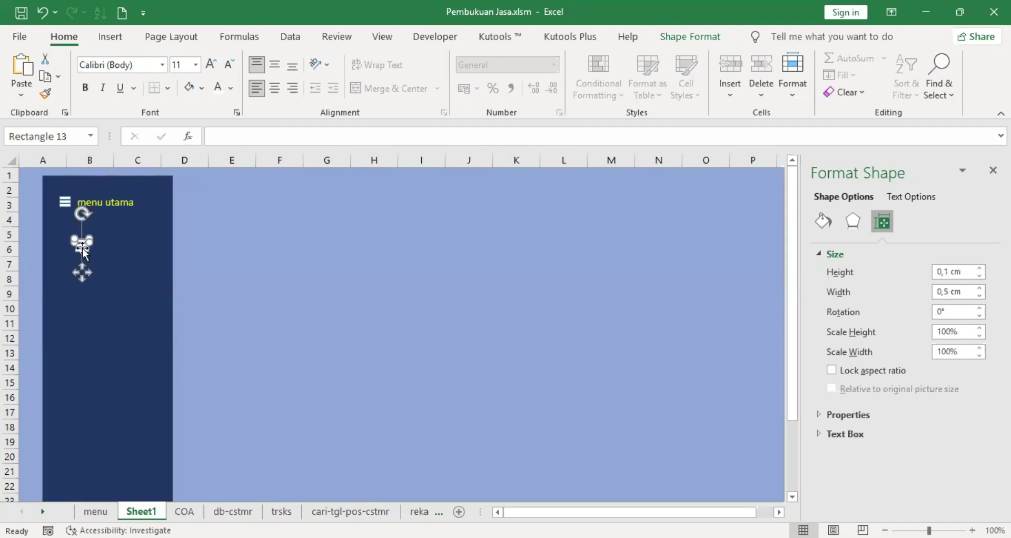
drag(84, 245, 87, 253)
shift+click(83, 251)
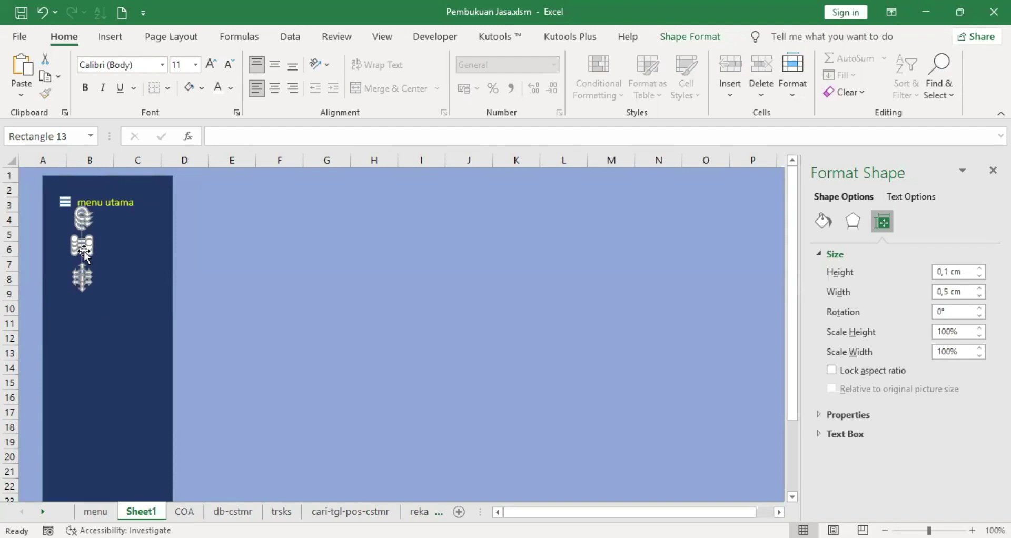
right_click(84, 252)
mouse_move(176, 361)
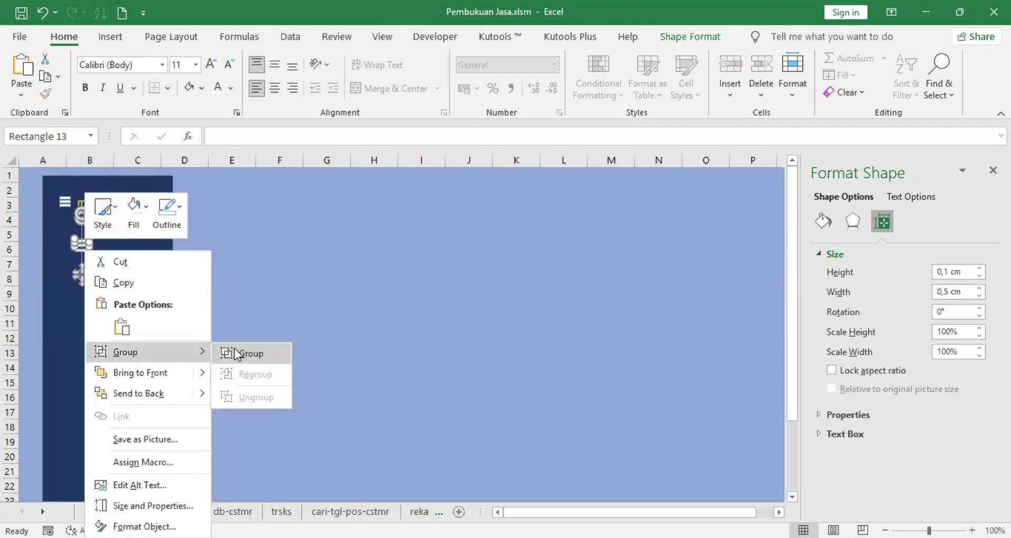
click(235, 354)
click(129, 295)
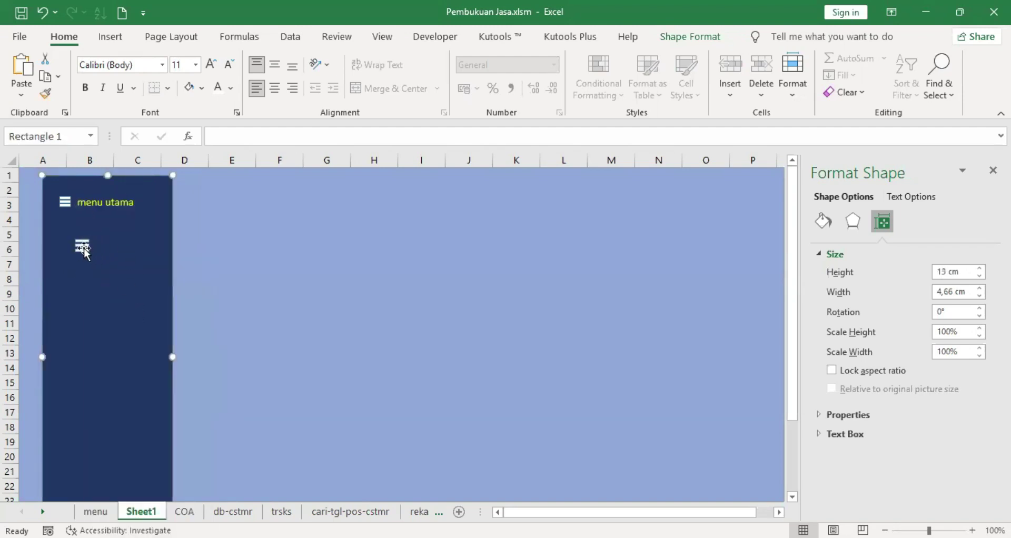
- Cut all three bars of the old menu icon beside the menu utama heading
click(62, 202)
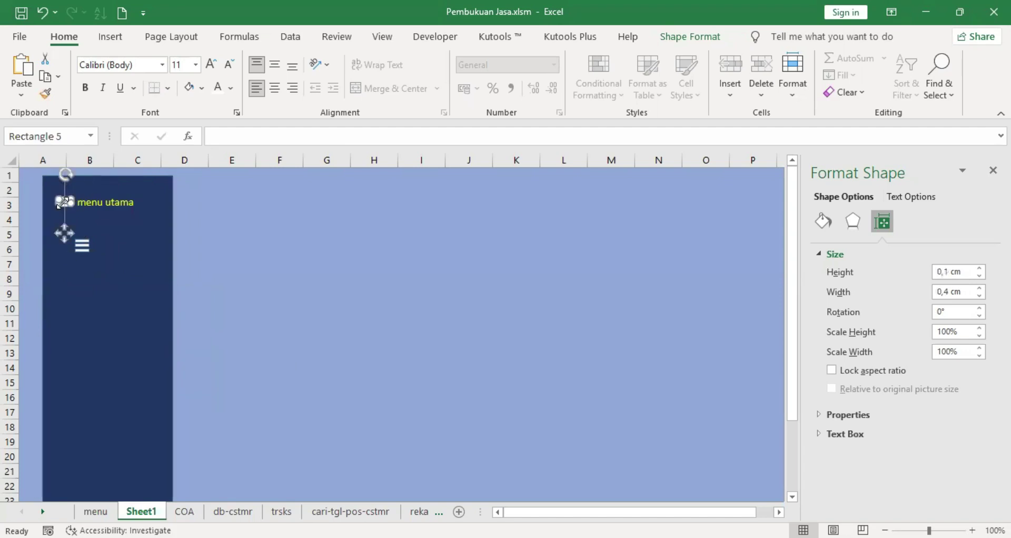
right_click(62, 201)
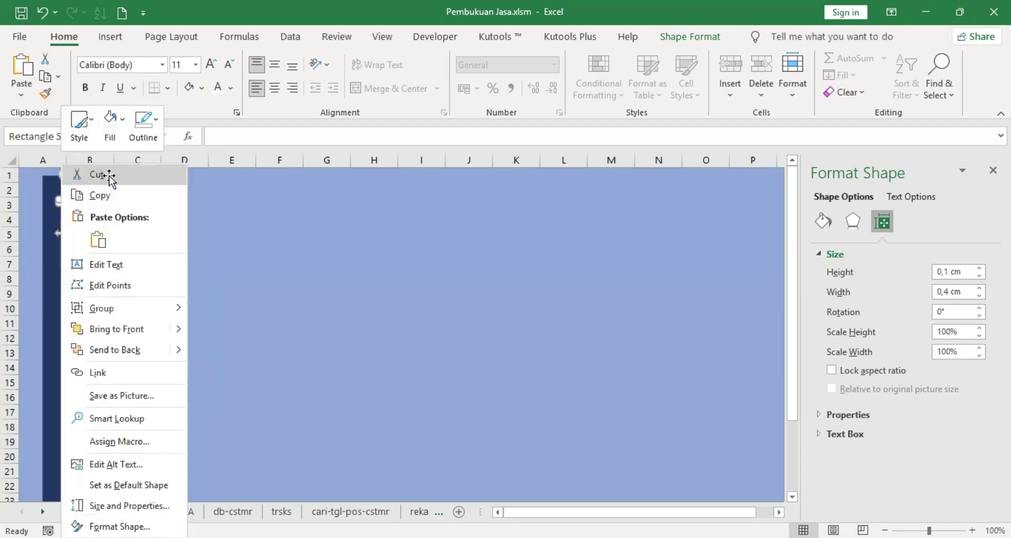
click(108, 176)
click(63, 207)
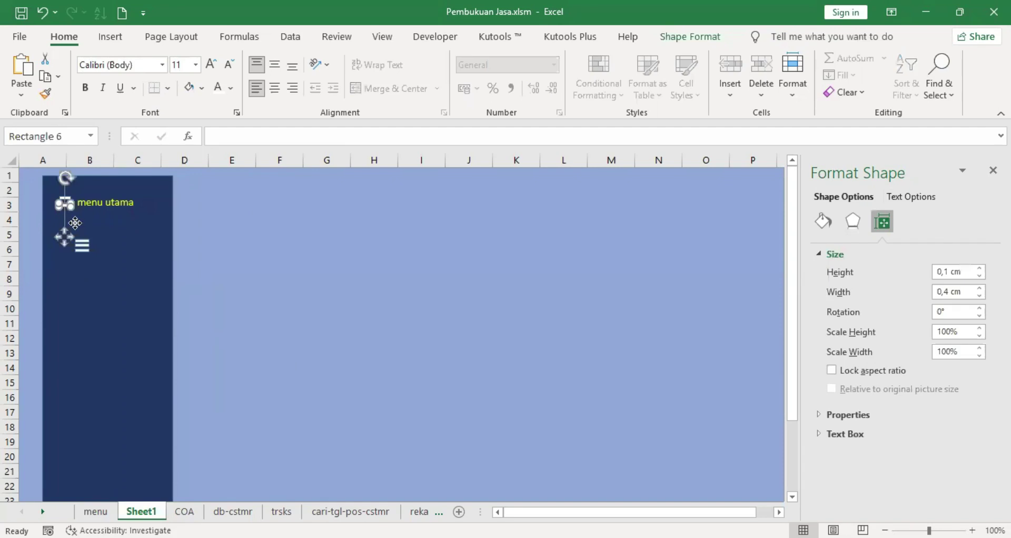
right_click(64, 207)
click(100, 175)
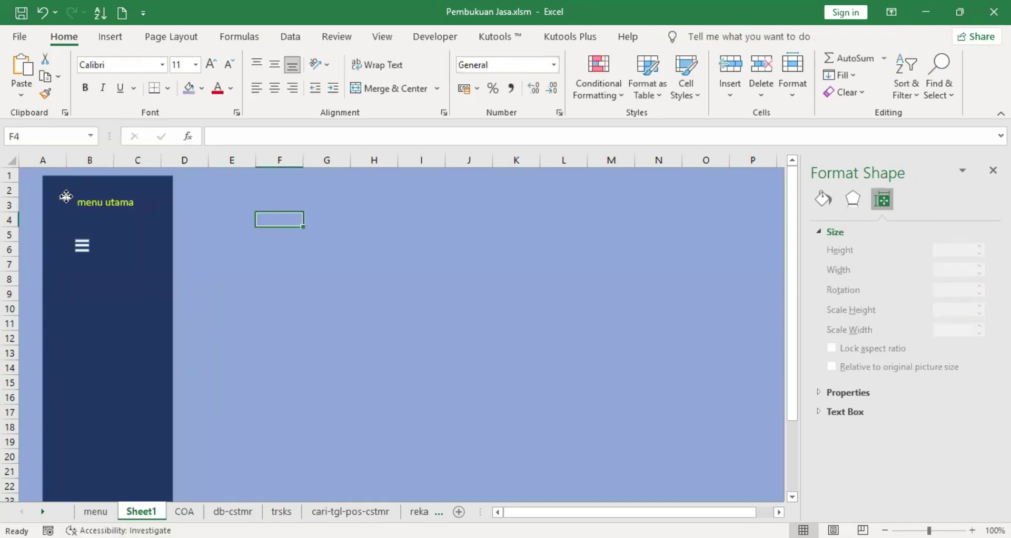
click(64, 196)
right_click(72, 196)
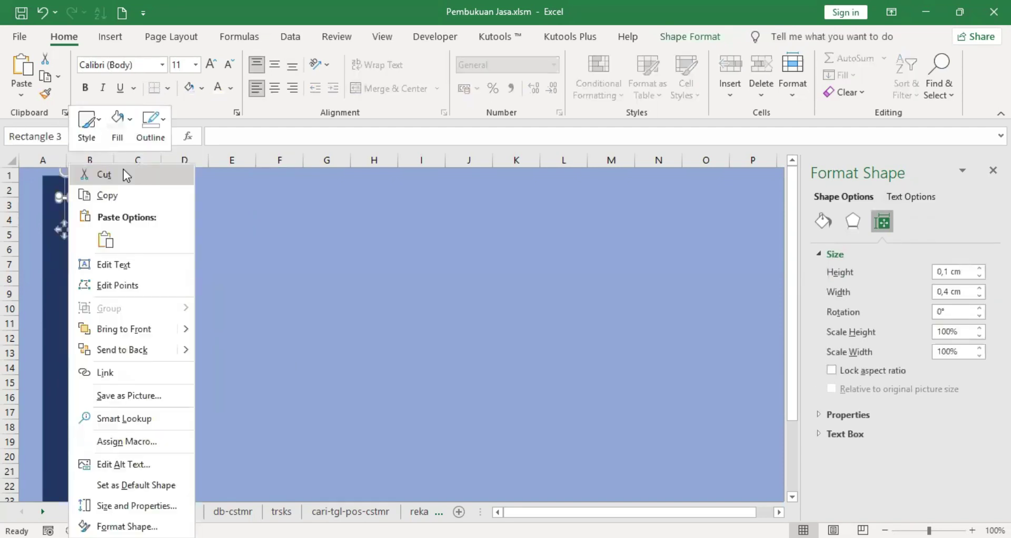
click(127, 175)
click(93, 249)
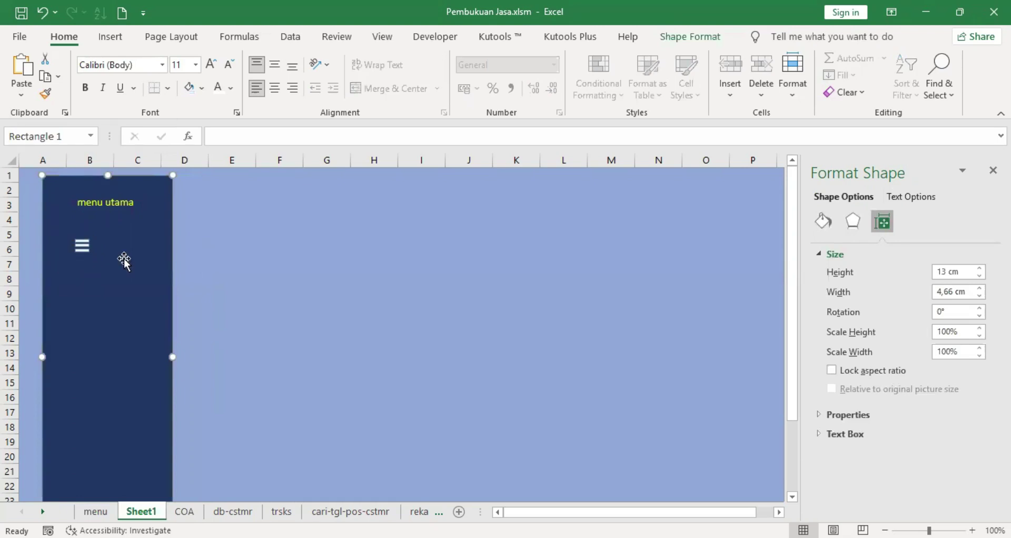
key(Escape)
click(113, 236)
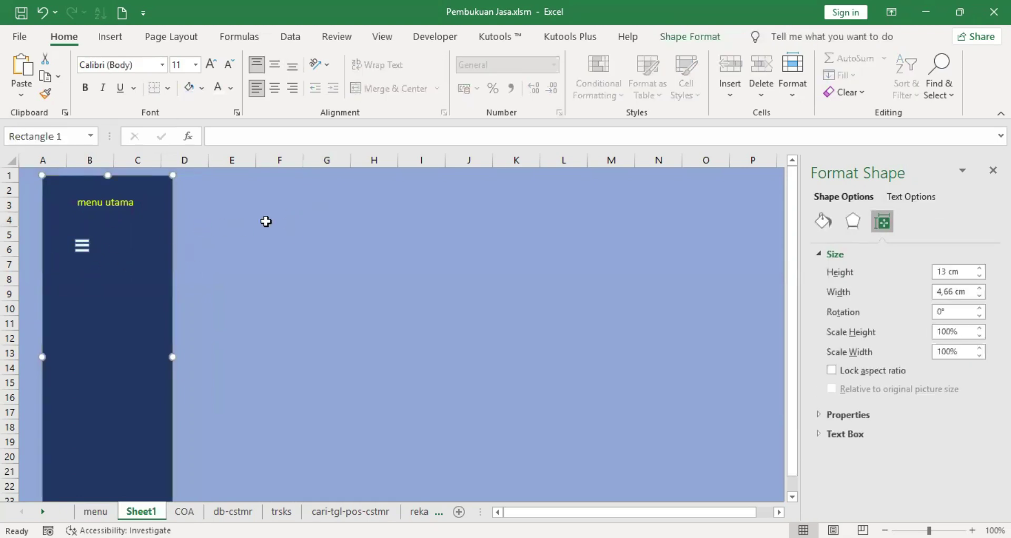
- Move the grouped bars of the new icon up beside the menu utama heading
click(290, 223)
click(82, 248)
drag(82, 283, 64, 242)
- Move the remaining bar up beside the heading and align it beneath the other two bars
click(82, 249)
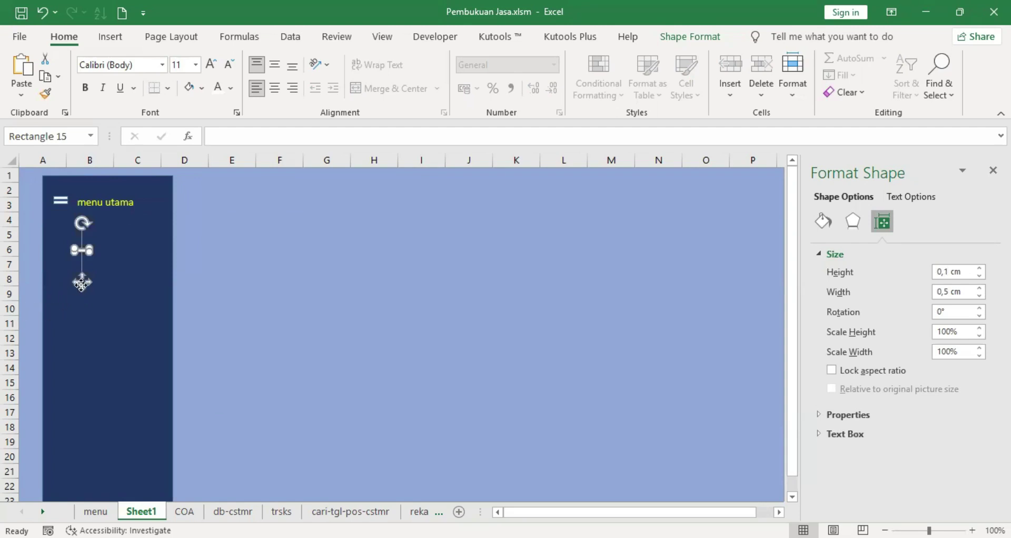
drag(82, 259, 62, 242)
key(Left)
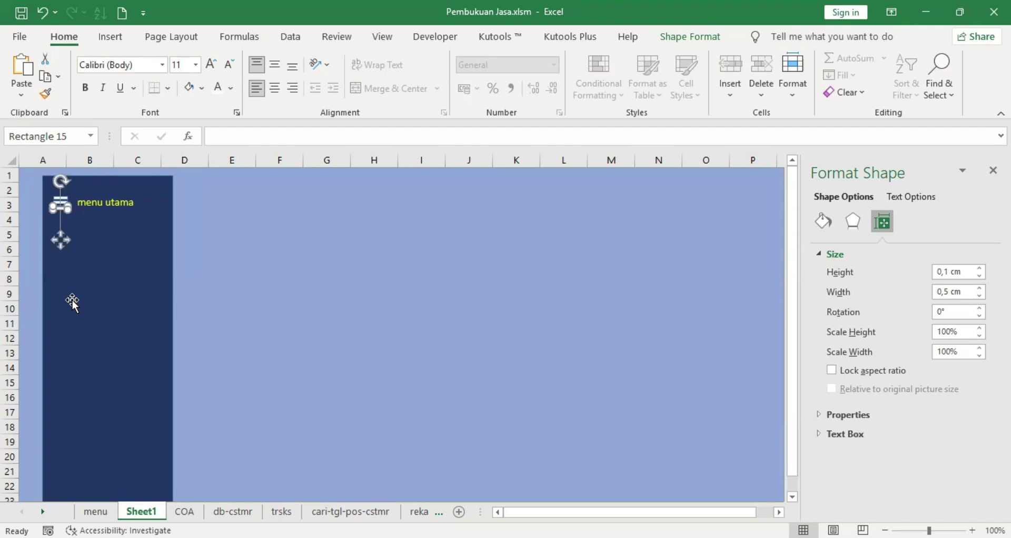
key(Up)
click(72, 301)
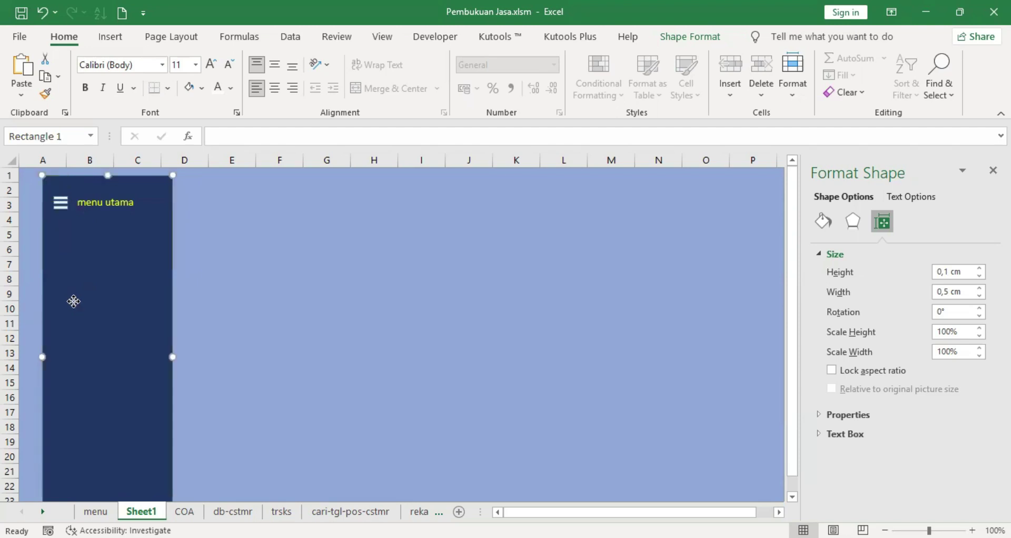
- Group the lowest bar of the menu icon with the two already grouped bars beside the menu utama heading
click(61, 208)
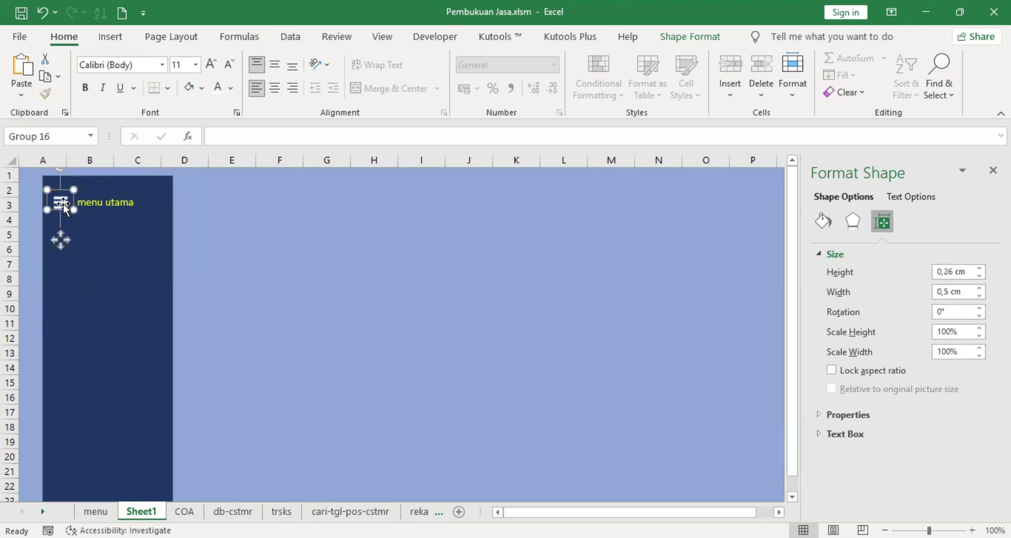
click(61, 211)
click(61, 211)
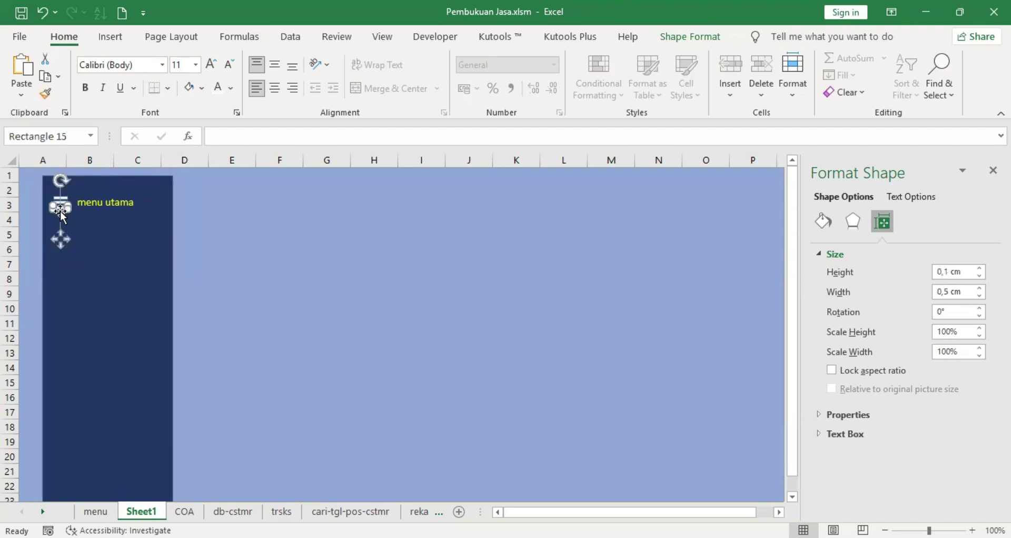
ctrl+click(108, 206)
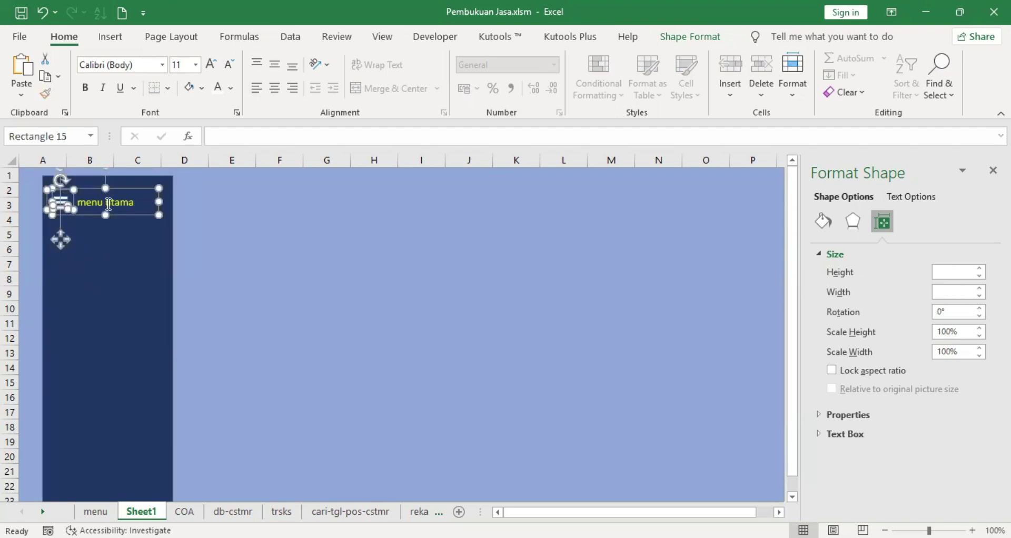
right_click(138, 214)
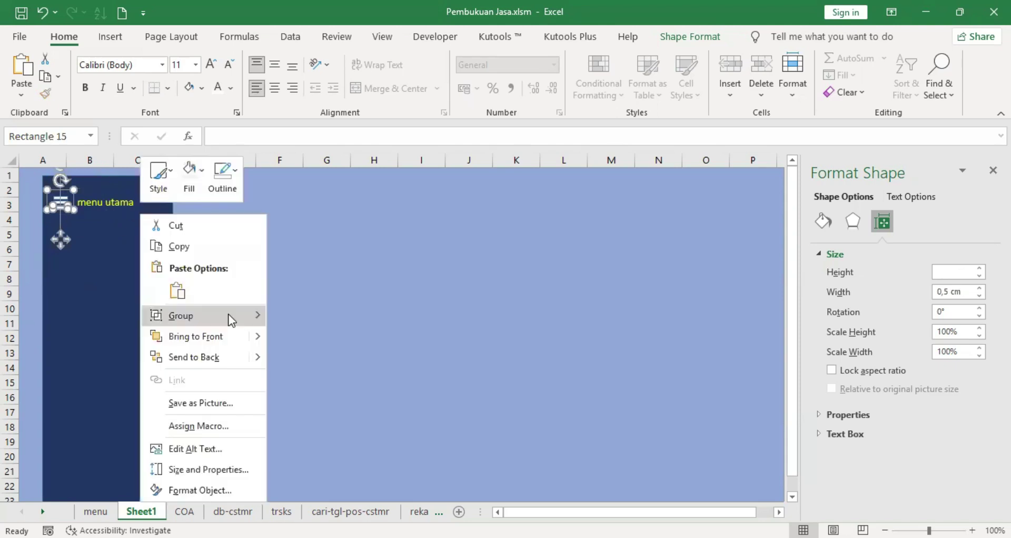
mouse_move(228, 314)
click(301, 317)
click(122, 251)
click(101, 196)
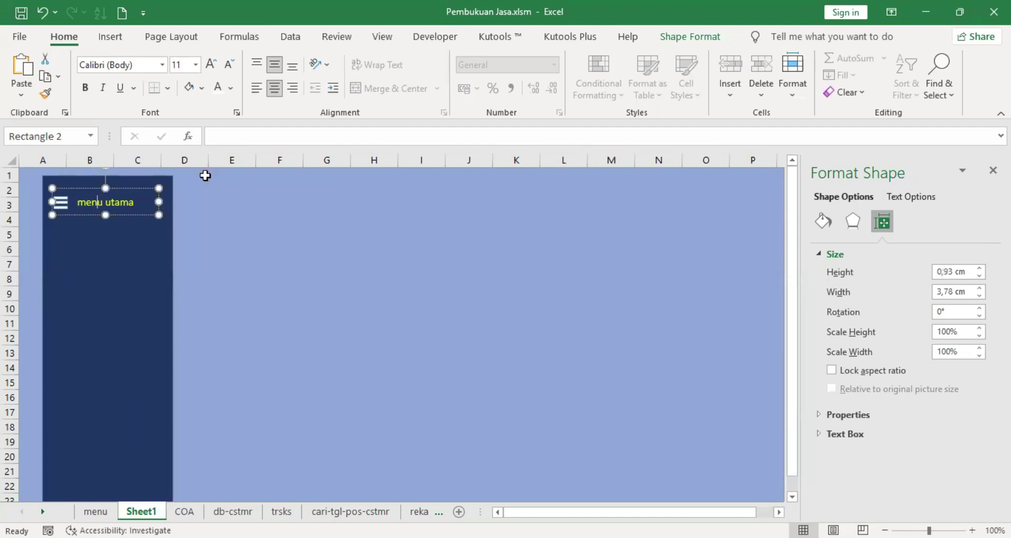
click(266, 238)
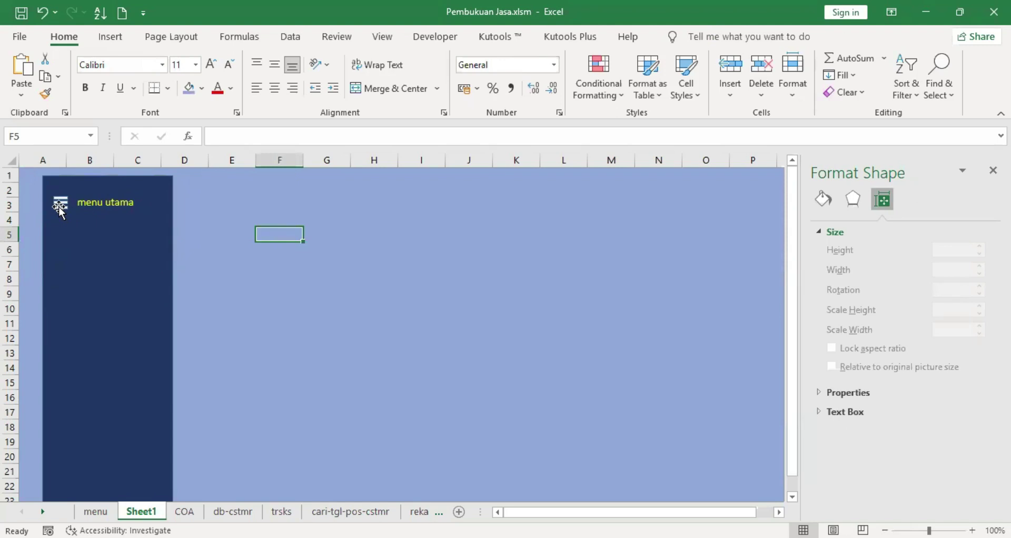
- Search the stock icons for home and insert the house icon with a chimney onto the sheet
click(110, 36)
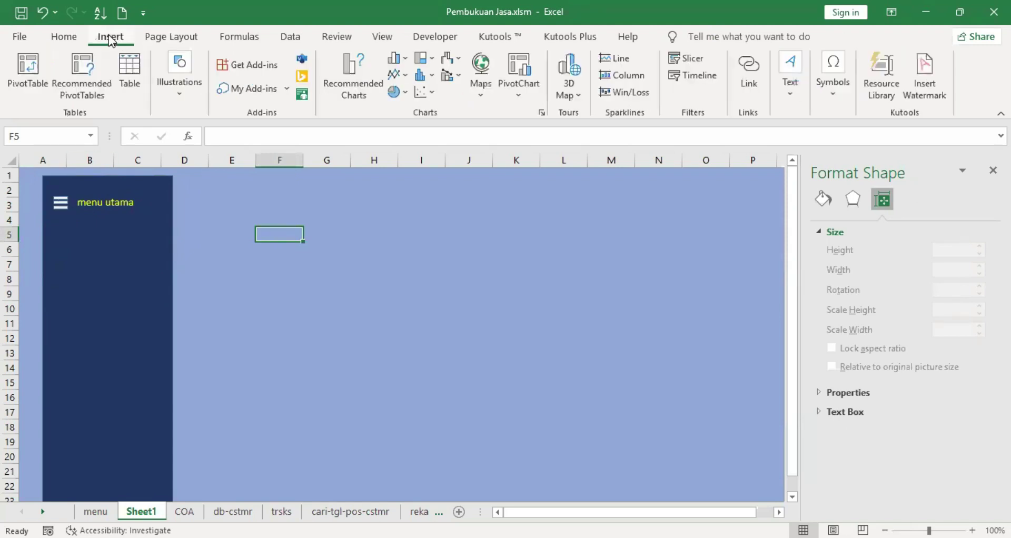
click(169, 82)
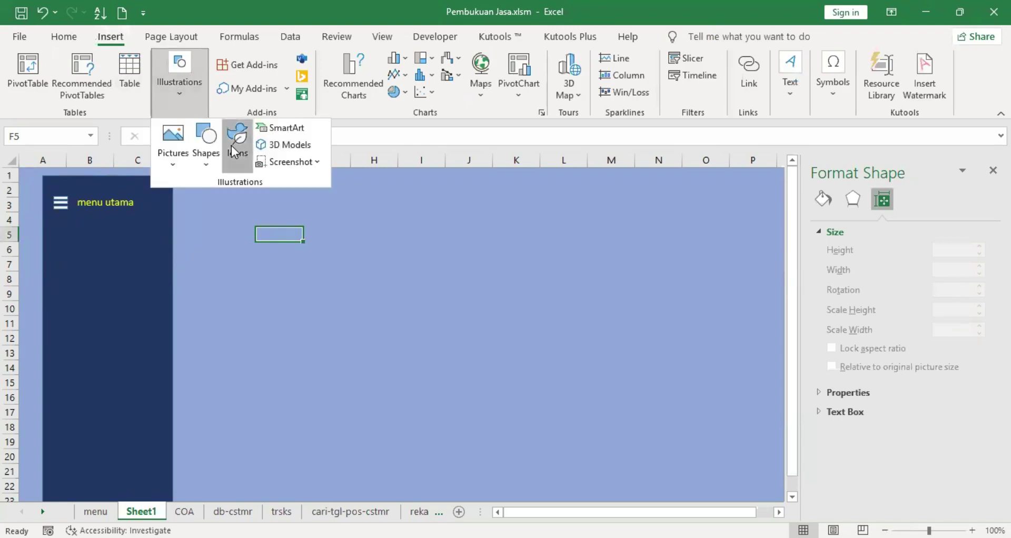
click(232, 149)
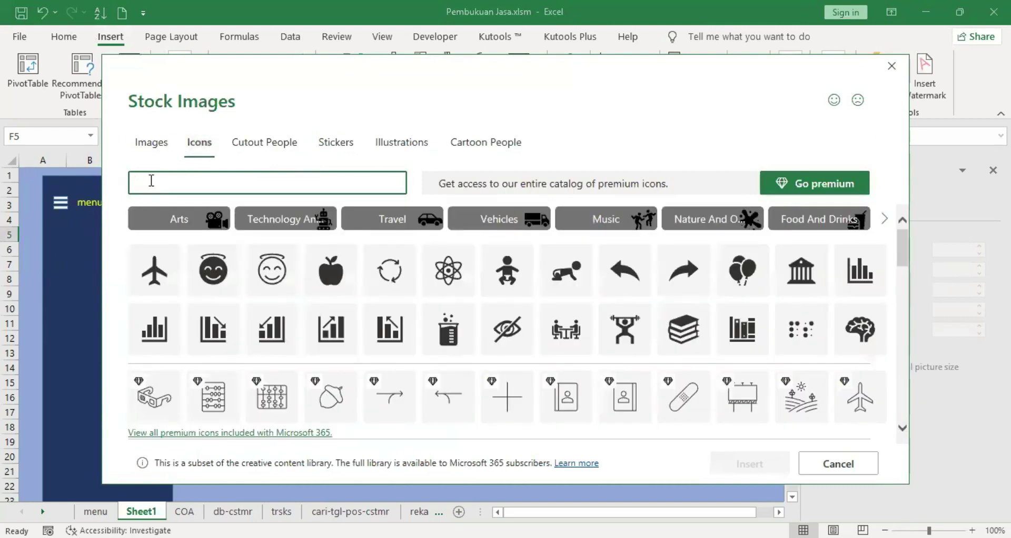
text(honw)
key(BackSpace)
key(BackSpace)
text(me)
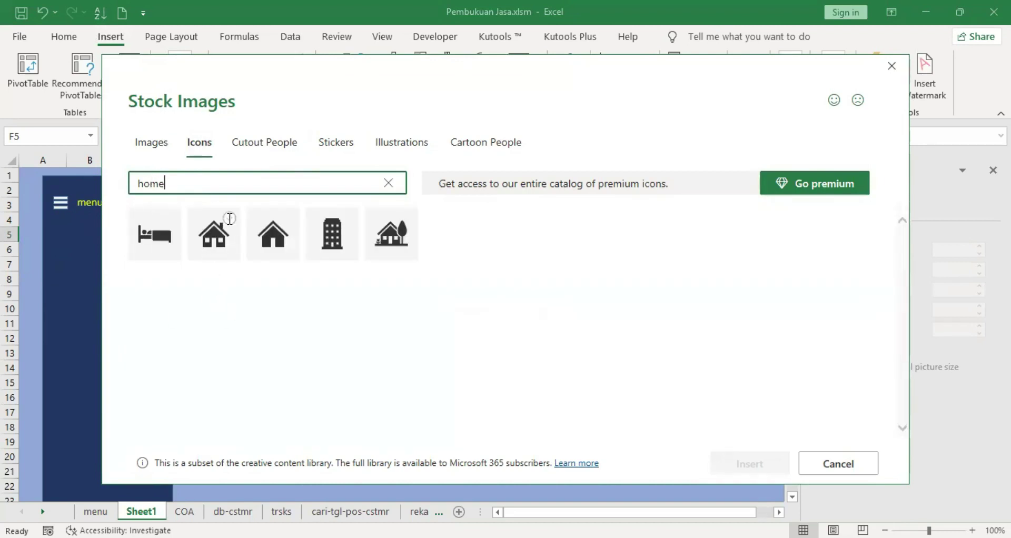
click(230, 218)
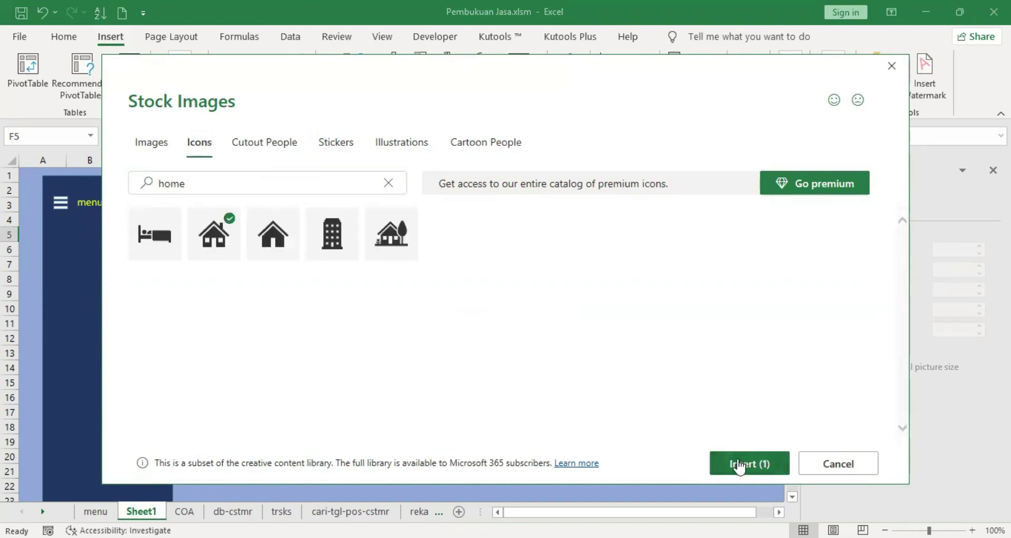
click(737, 464)
click(415, 290)
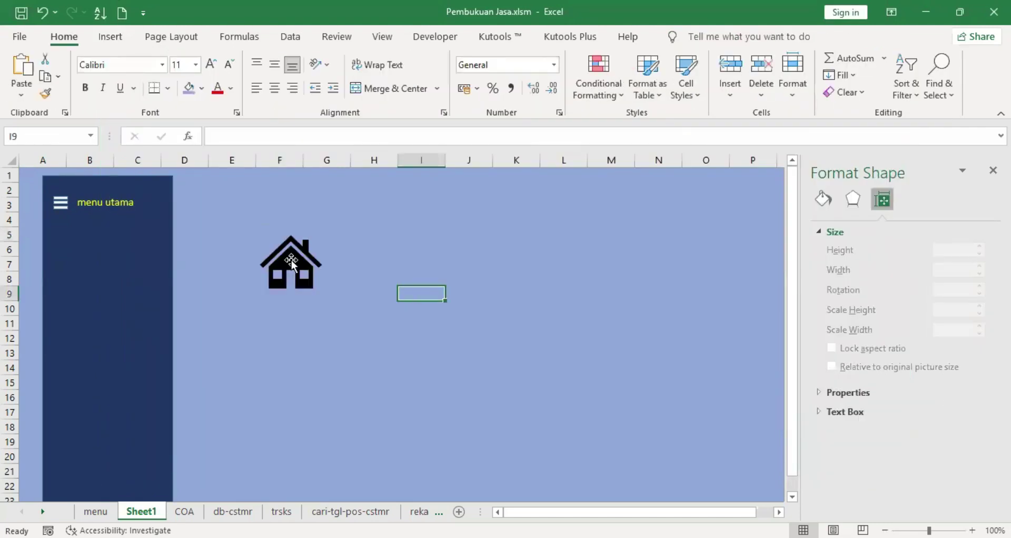
- Reduce the house icon's height and width to 1,9 cm with the aspect ratio locked
click(292, 262)
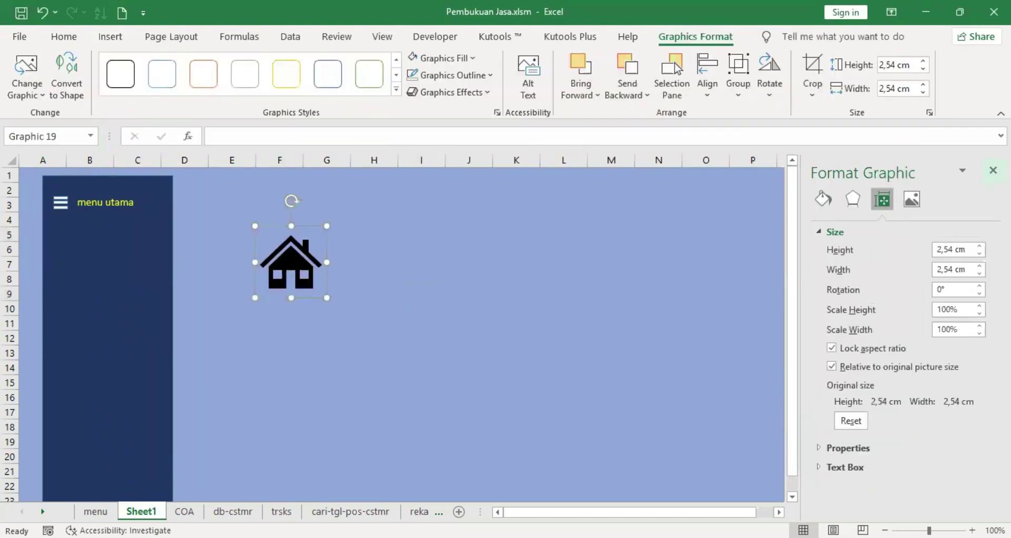
click(993, 170)
right_click(297, 287)
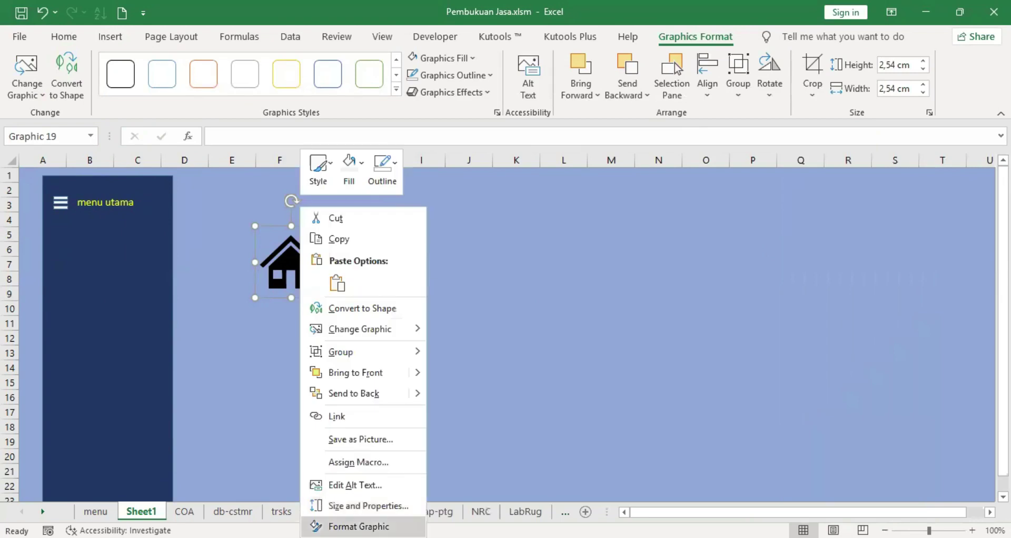
key(Return)
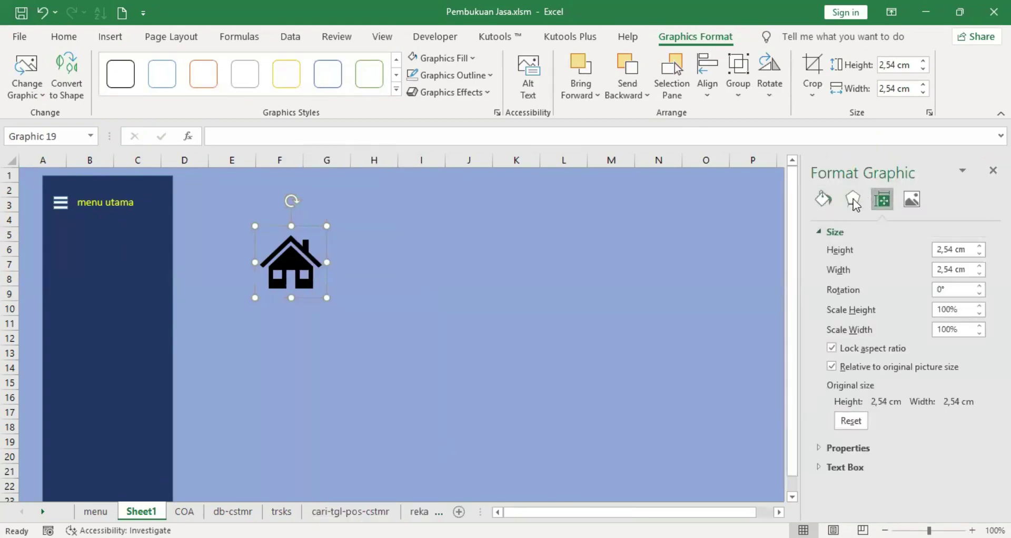
click(822, 201)
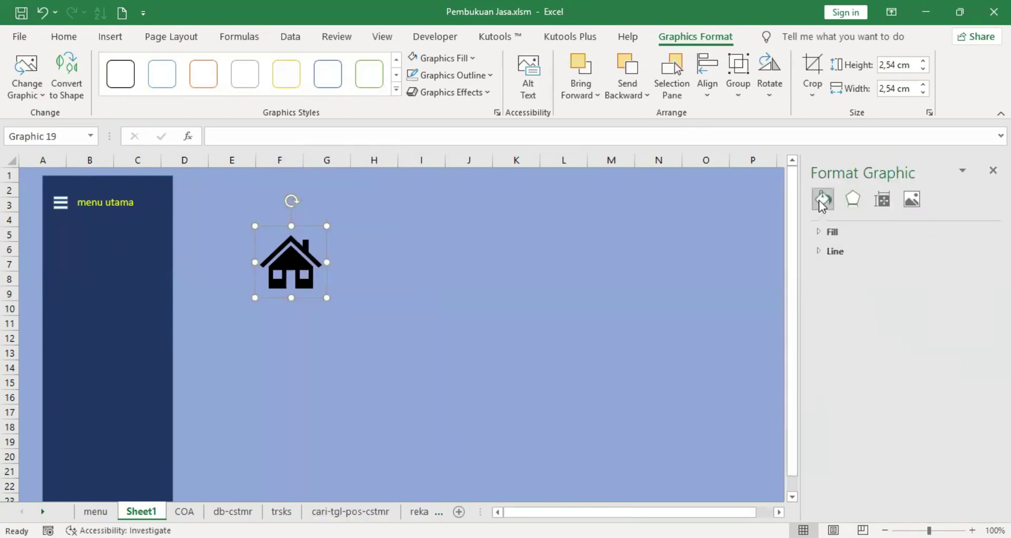
click(852, 203)
click(883, 200)
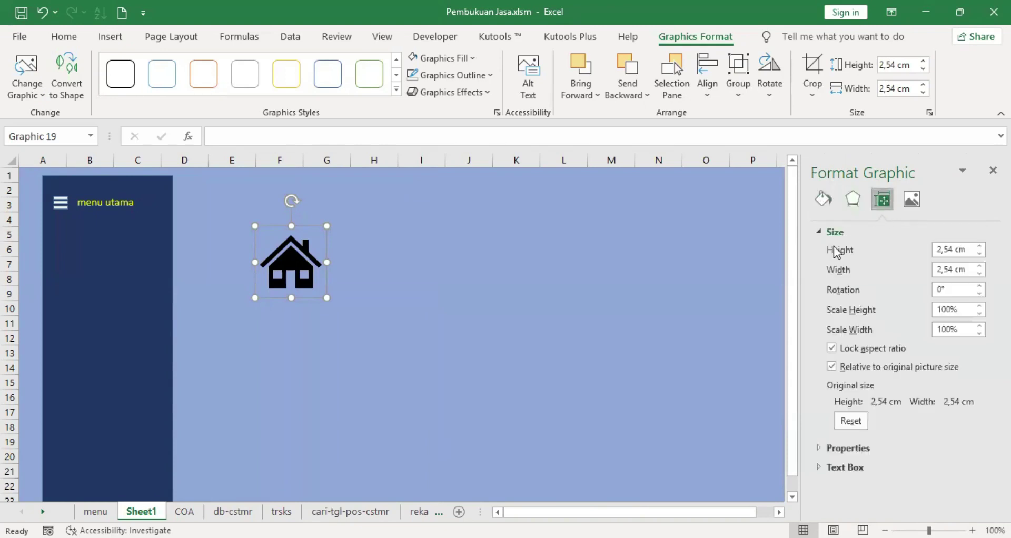
click(980, 253)
click(981, 254)
click(980, 254)
click(980, 254)
click(981, 254)
click(981, 254)
click(981, 254)
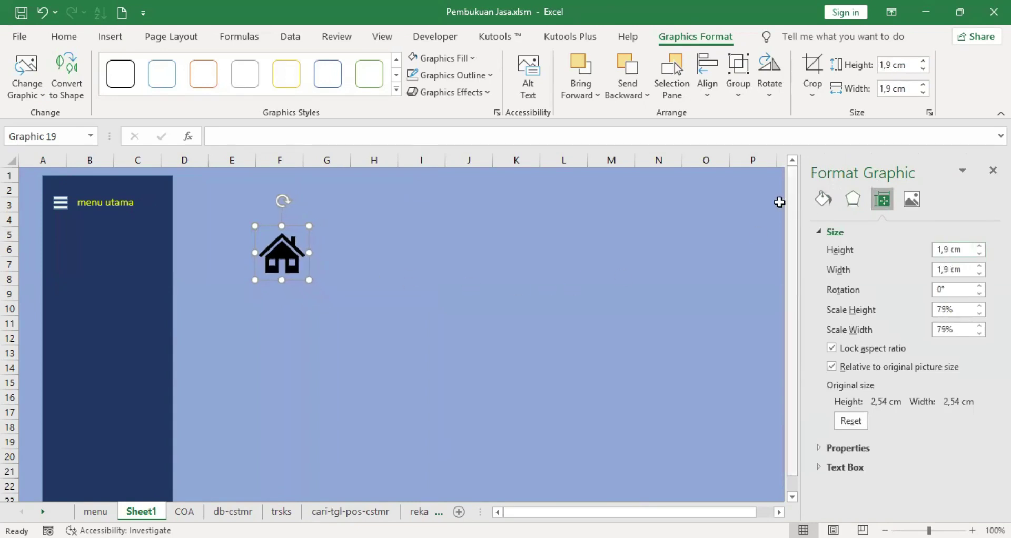
- Cut the house icon from the sheet
click(993, 171)
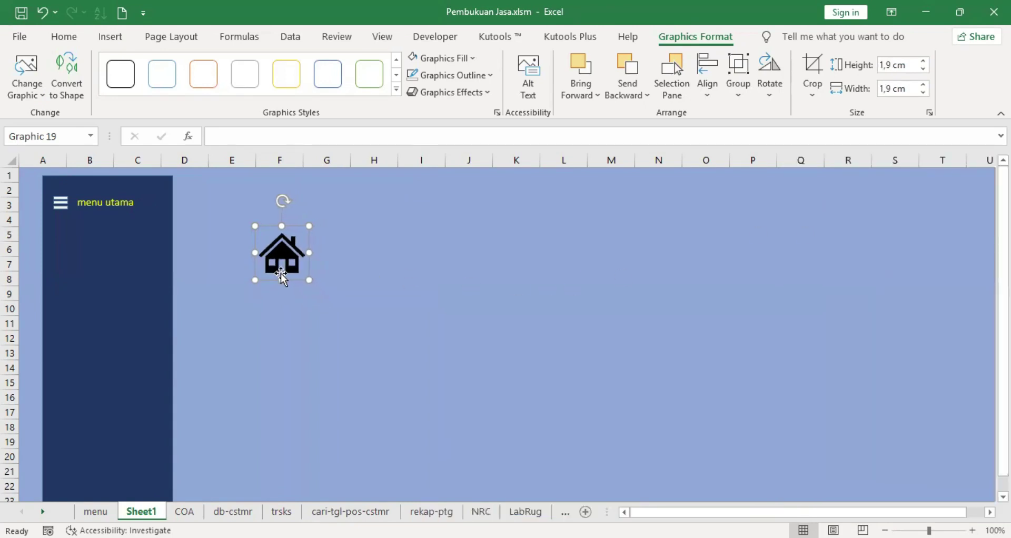
right_click(281, 273)
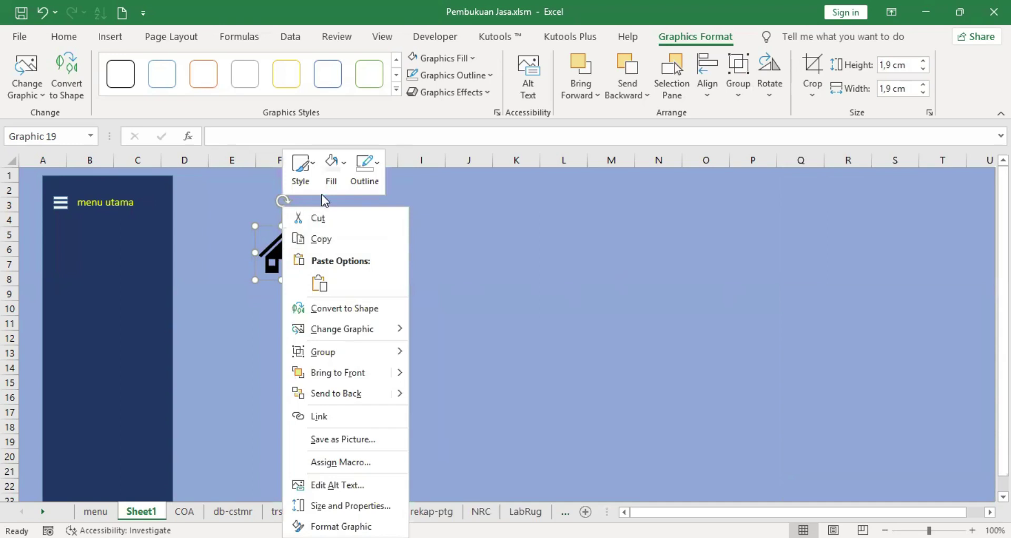
click(318, 219)
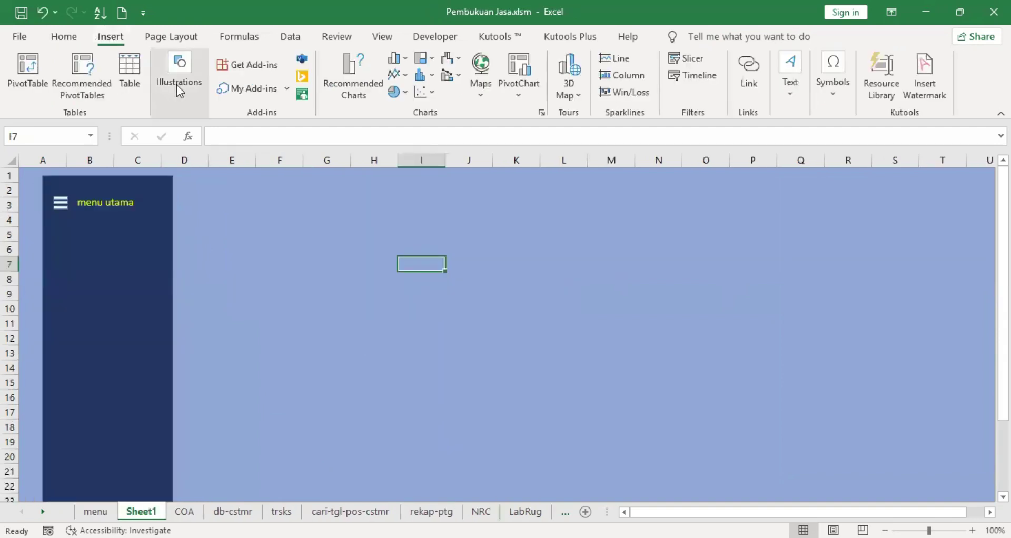
- Draw an L-shape about 0,45 cm high and 0,37 cm wide, rotated to about 312° so its corner points down
click(179, 83)
click(212, 140)
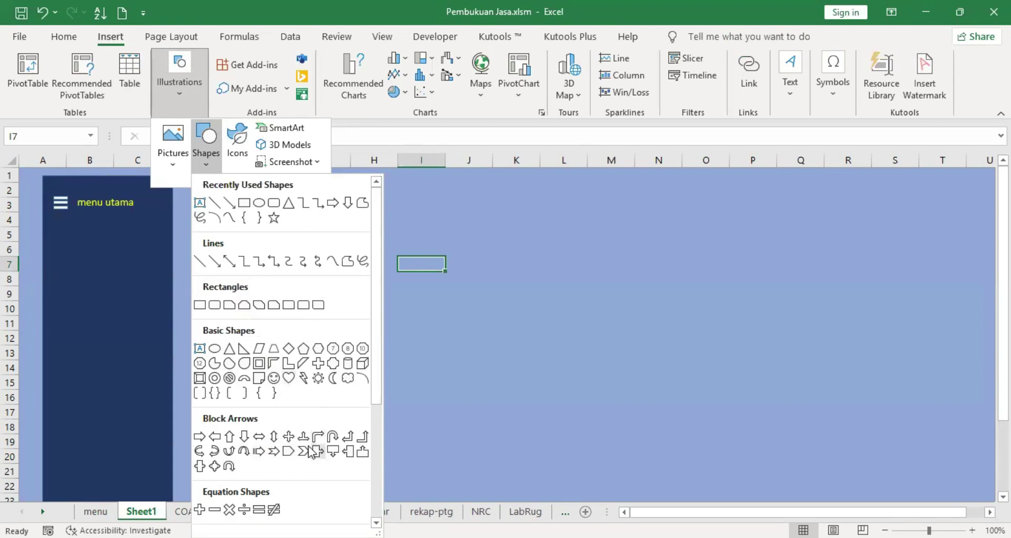
click(285, 369)
click(284, 260)
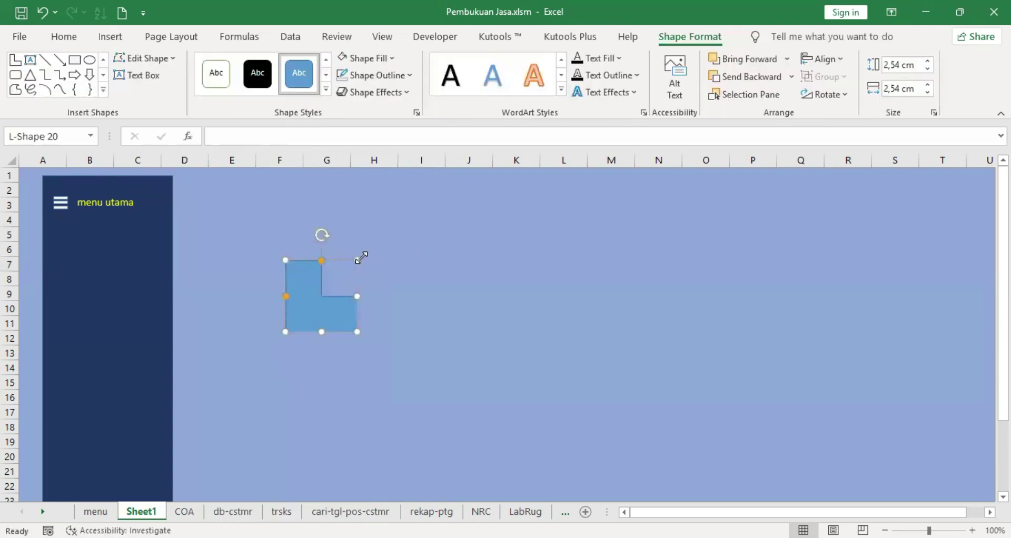
drag(361, 257, 298, 318)
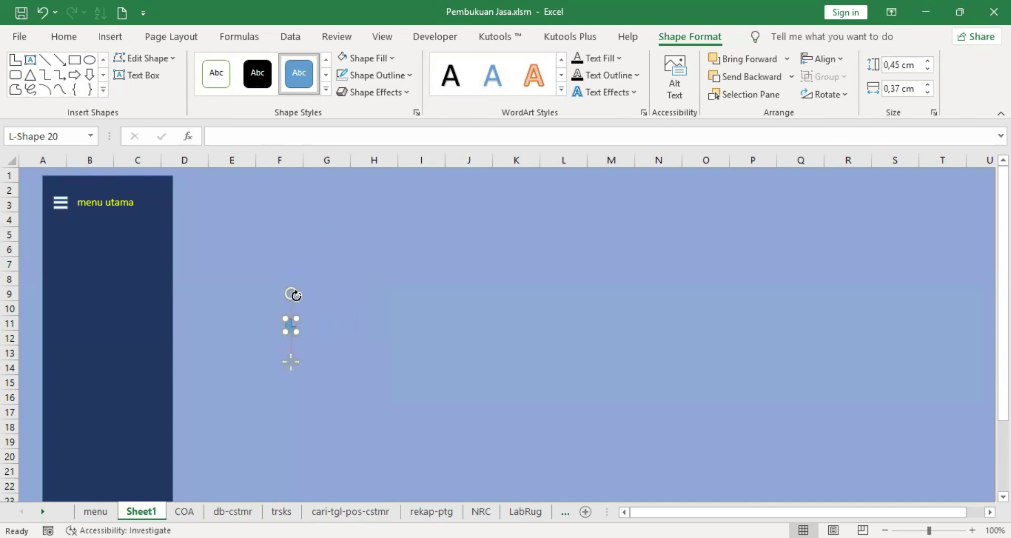
drag(296, 296, 271, 304)
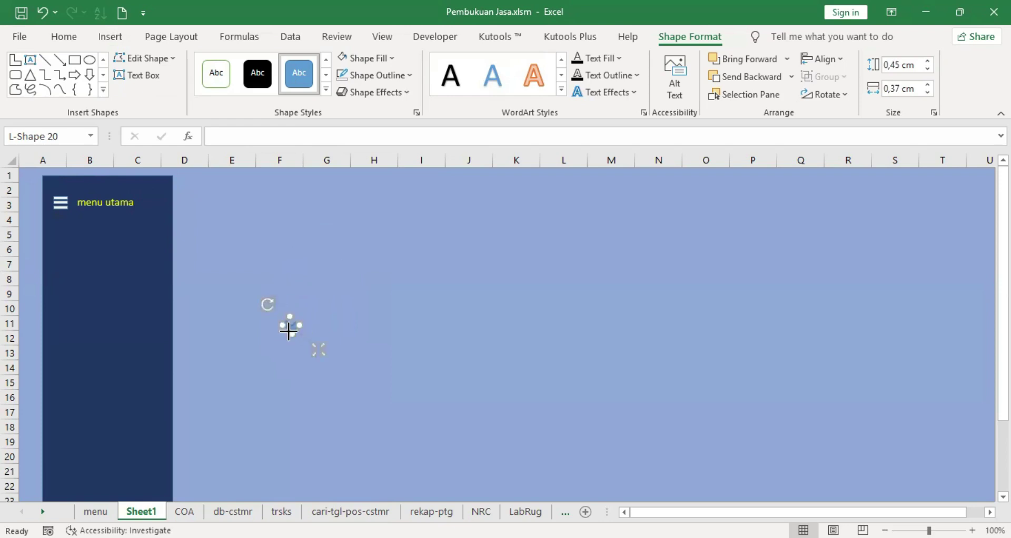
- Set the L-shape's height to 0,3 cm
right_click(288, 329)
click(348, 526)
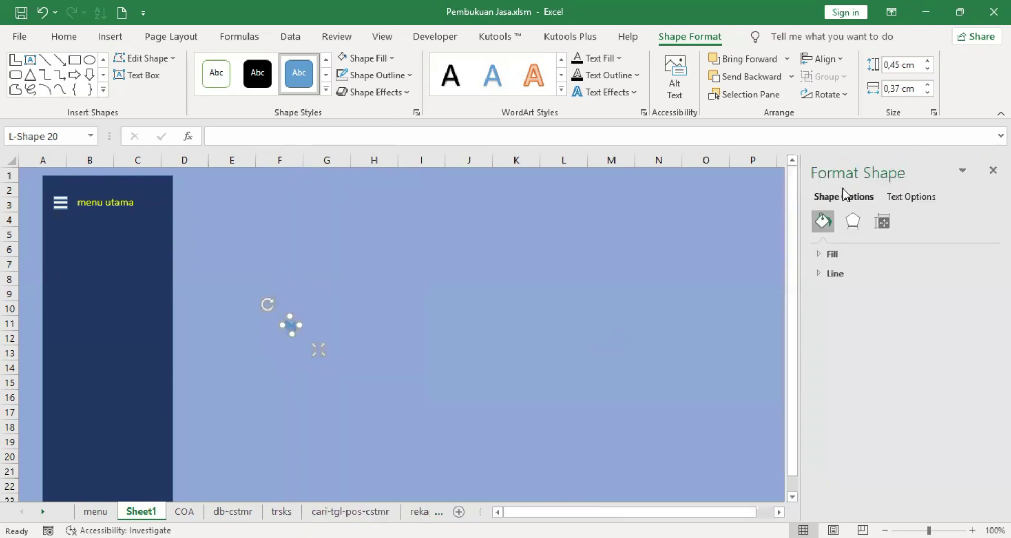
click(881, 223)
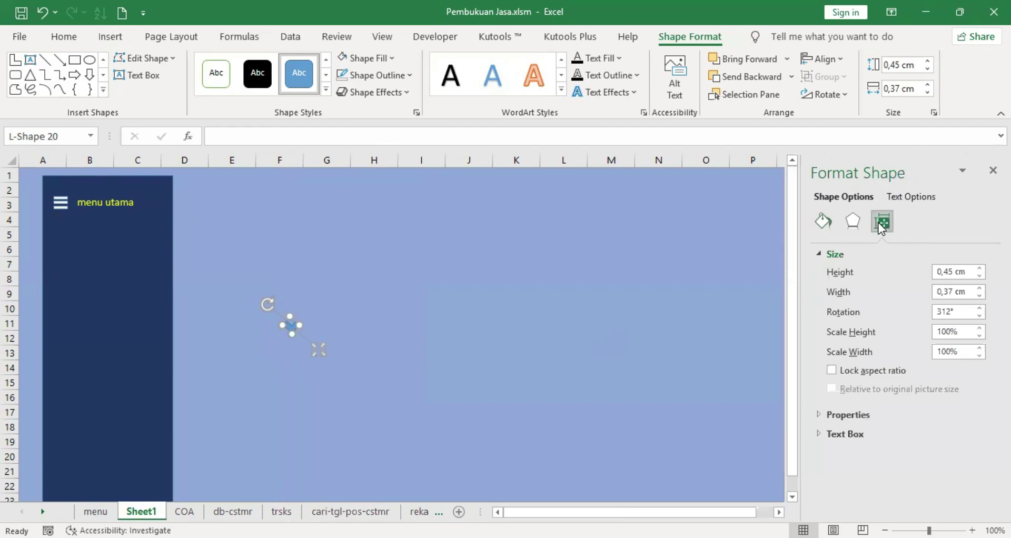
click(980, 275)
click(979, 275)
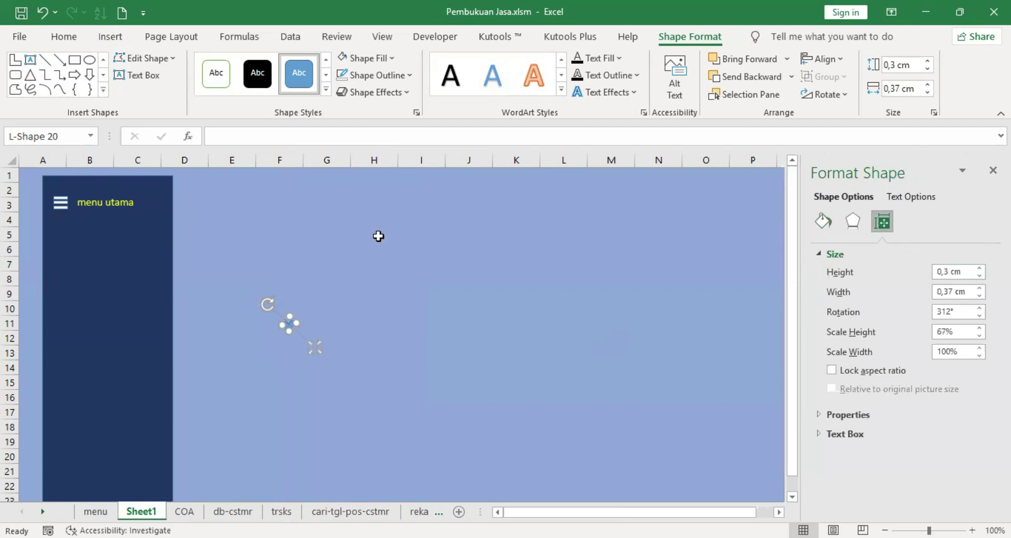
- Fill the L-shape with black and move it to the right of the menu utama heading
click(74, 40)
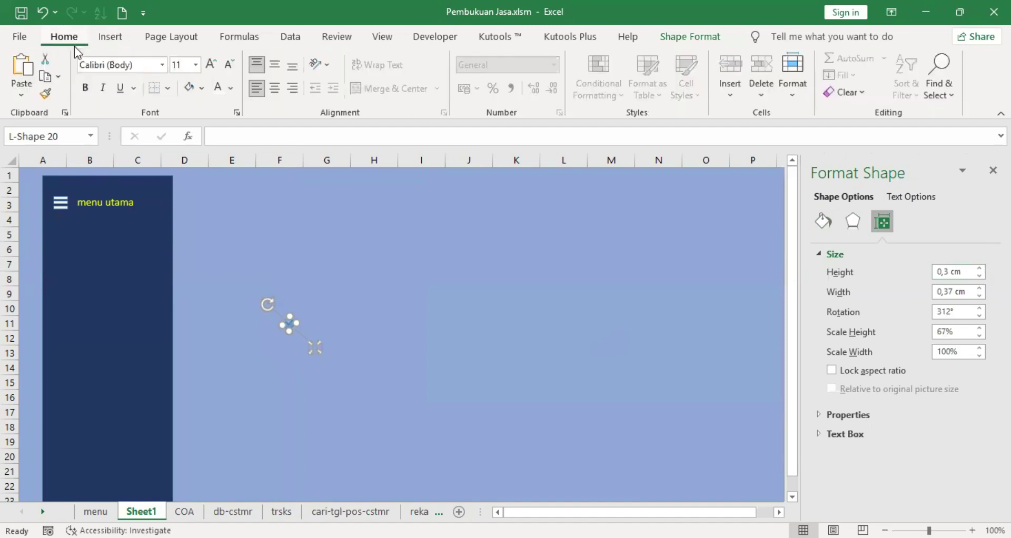
click(202, 94)
click(309, 299)
drag(319, 352, 176, 227)
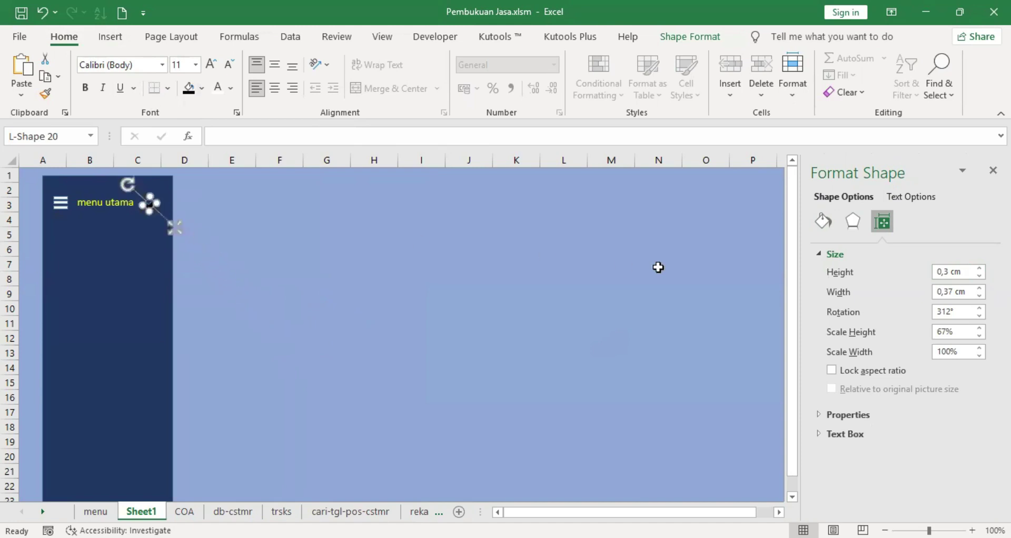
- Set the width of the arrow-like L-shape beside the heading to 0,3 cm and its height to 0,2 cm
click(979, 298)
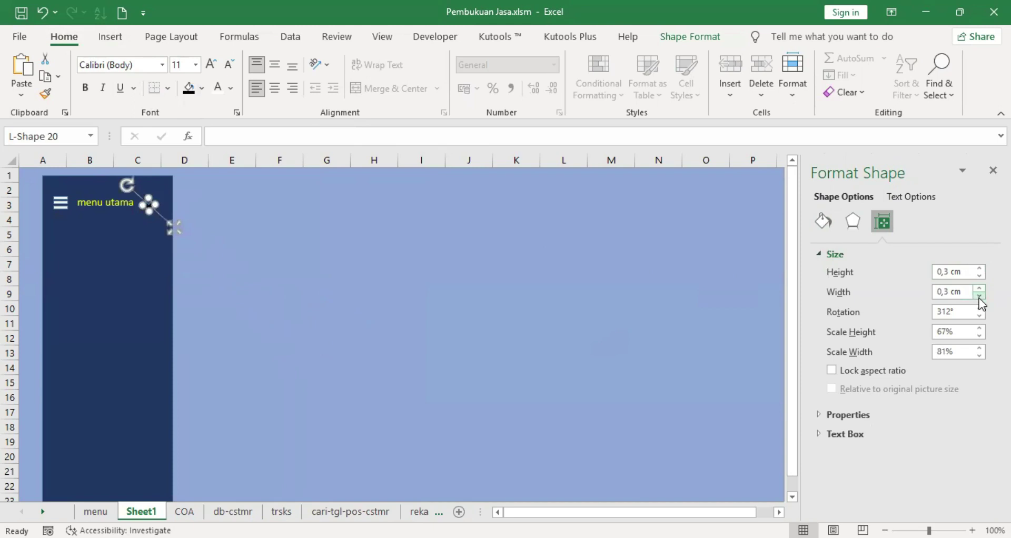
click(118, 292)
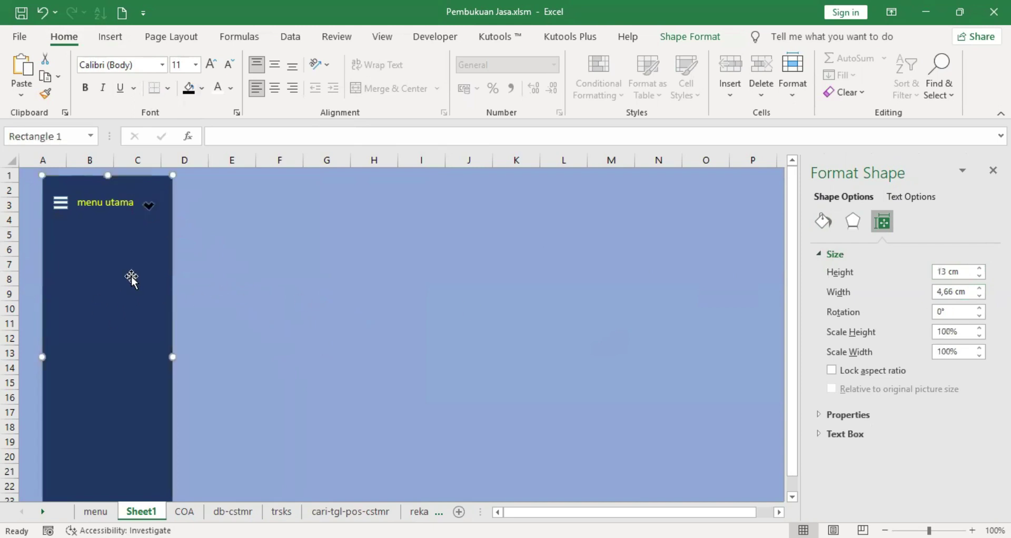
click(150, 207)
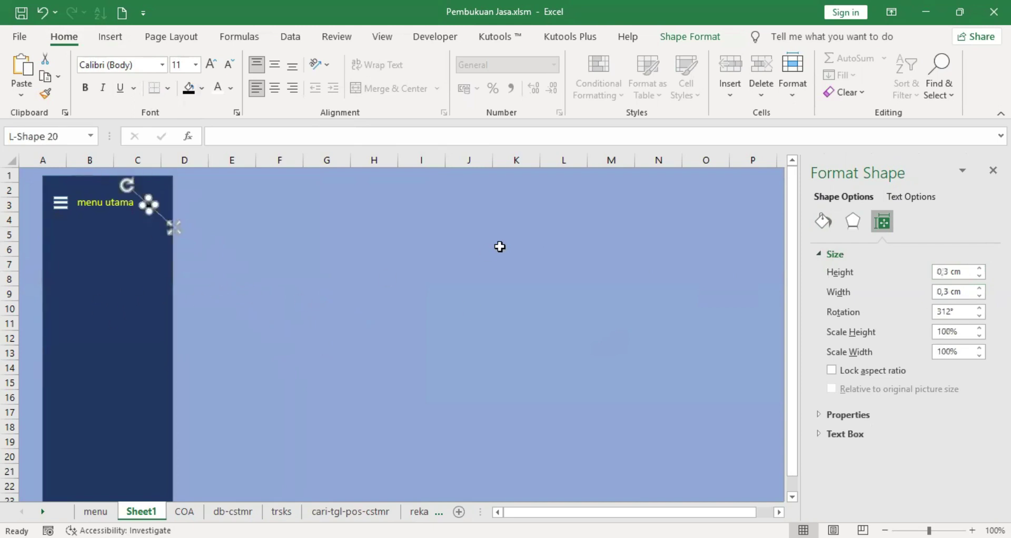
click(979, 276)
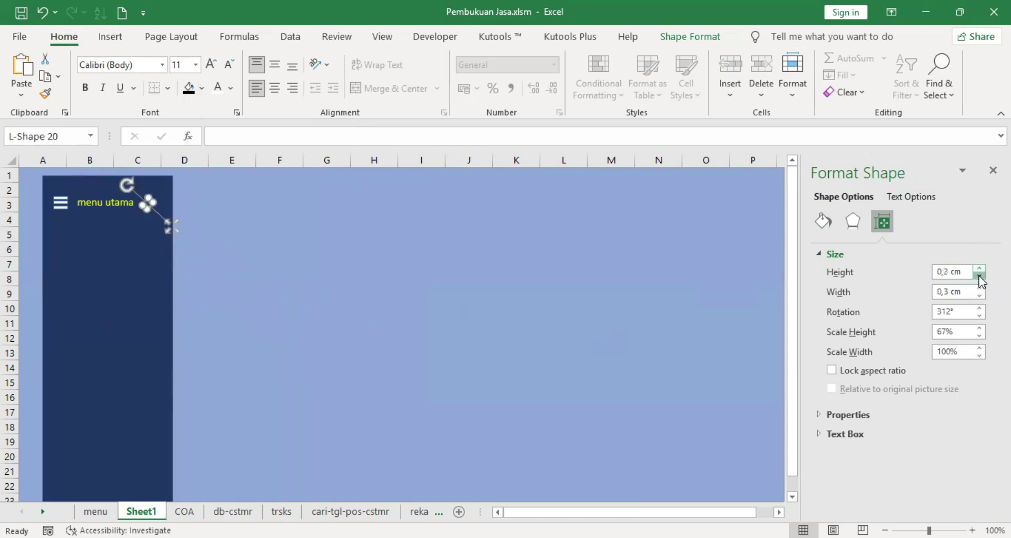
click(152, 242)
click(148, 205)
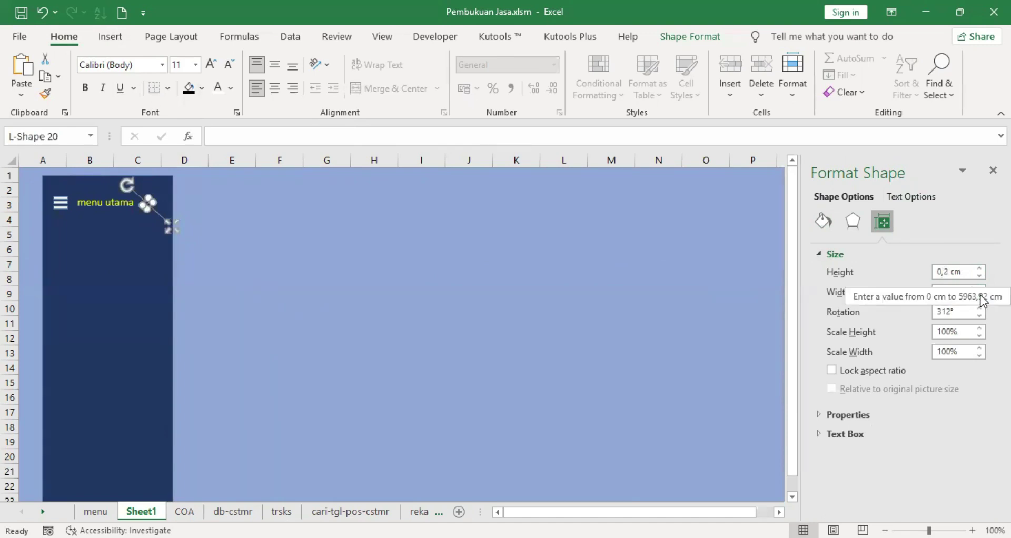
- Set the height of the small arrow-like L-shape beside the menu utama heading to 0,3 cm
click(131, 244)
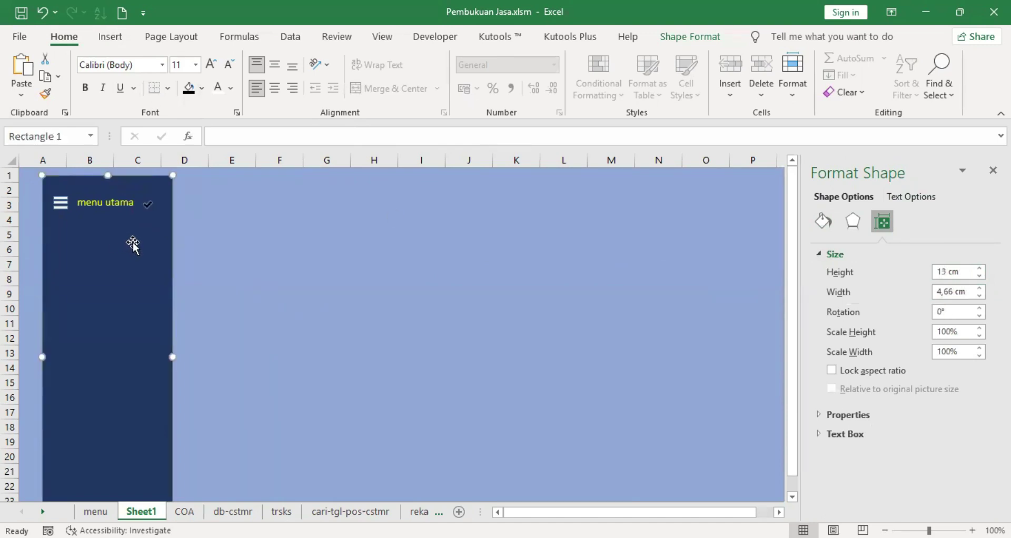
click(149, 202)
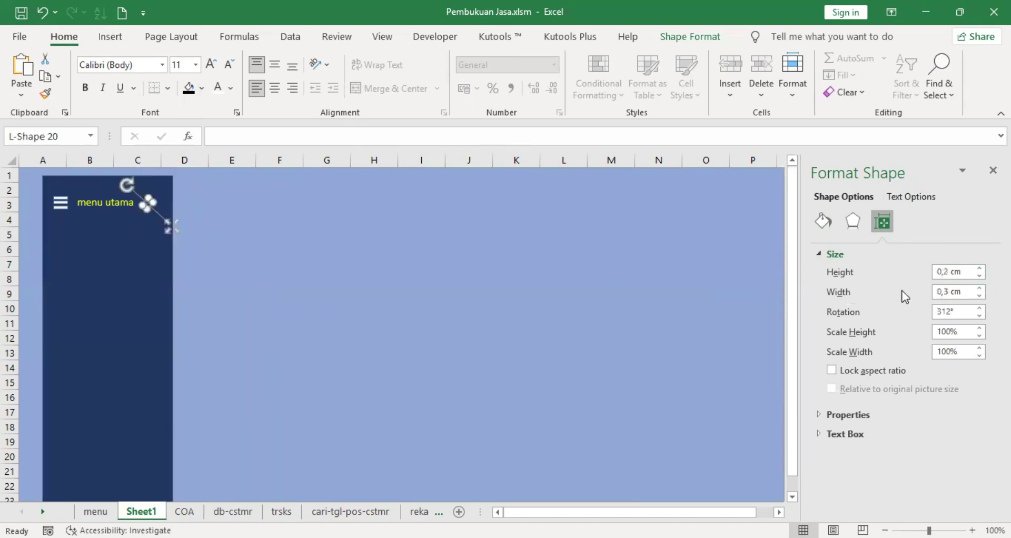
click(981, 269)
click(133, 253)
click(149, 204)
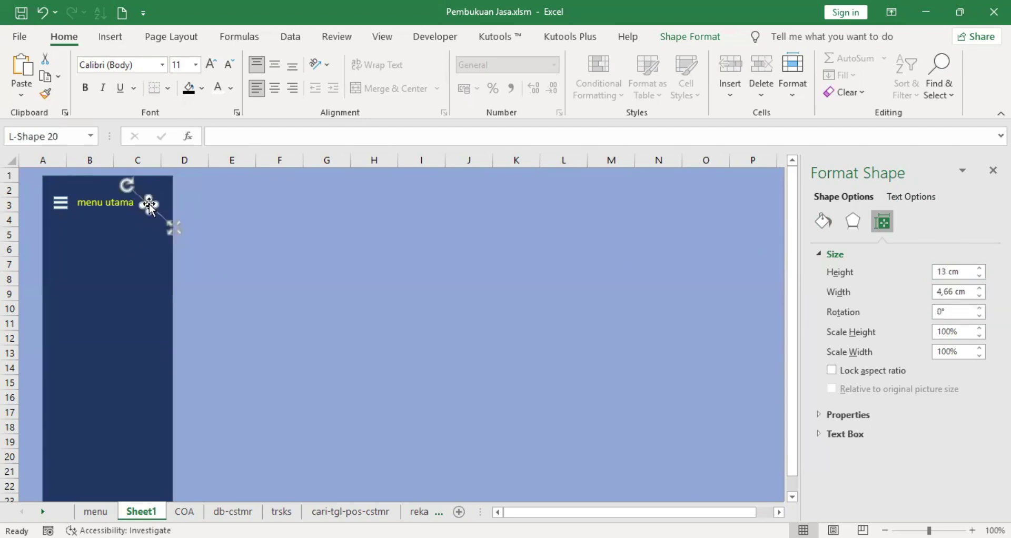
- Fill the arrow-like L-shape with the lightest off-white tint from the theme colours
click(203, 88)
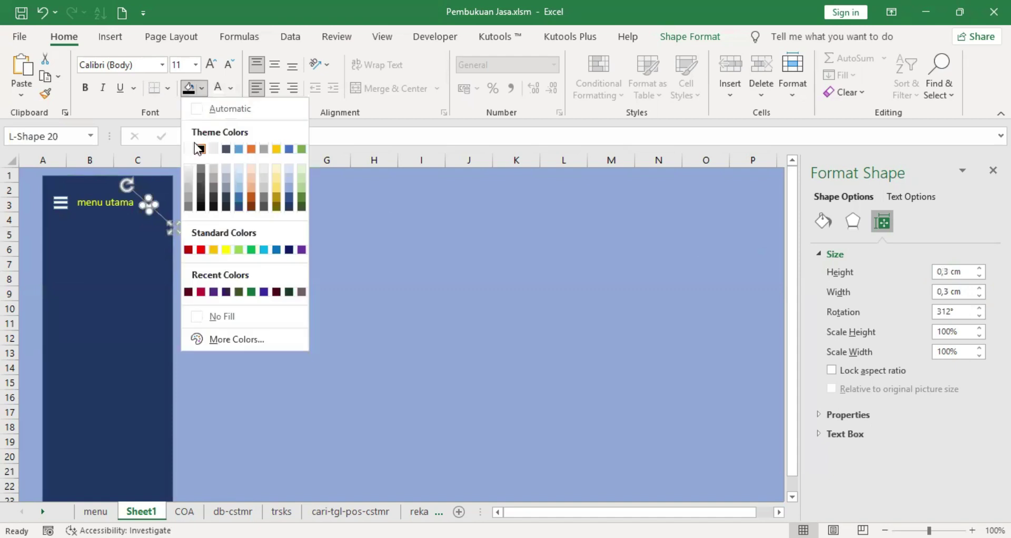
click(189, 169)
click(109, 266)
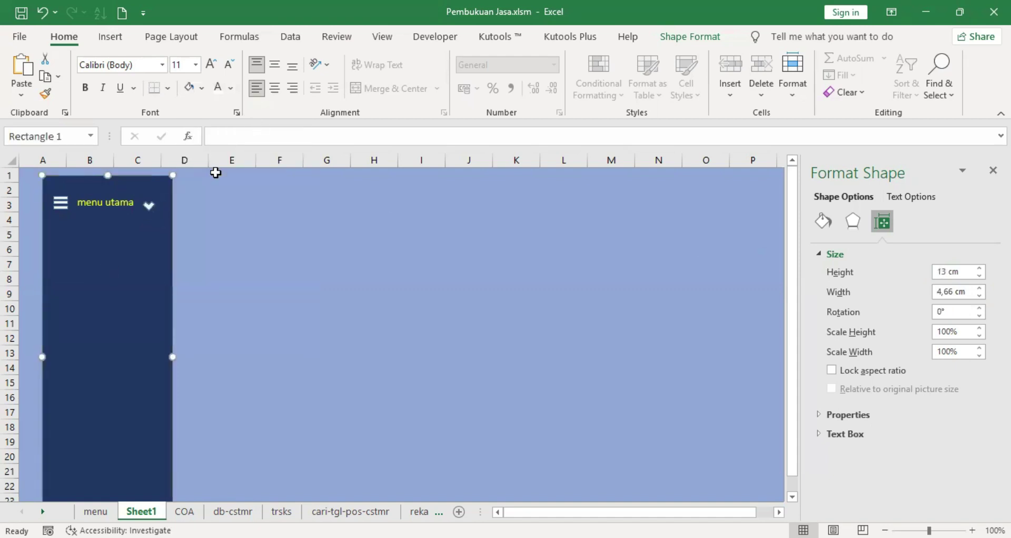
- Nudge the off-white arrow slightly up so it lines up with the menu utama heading
click(147, 206)
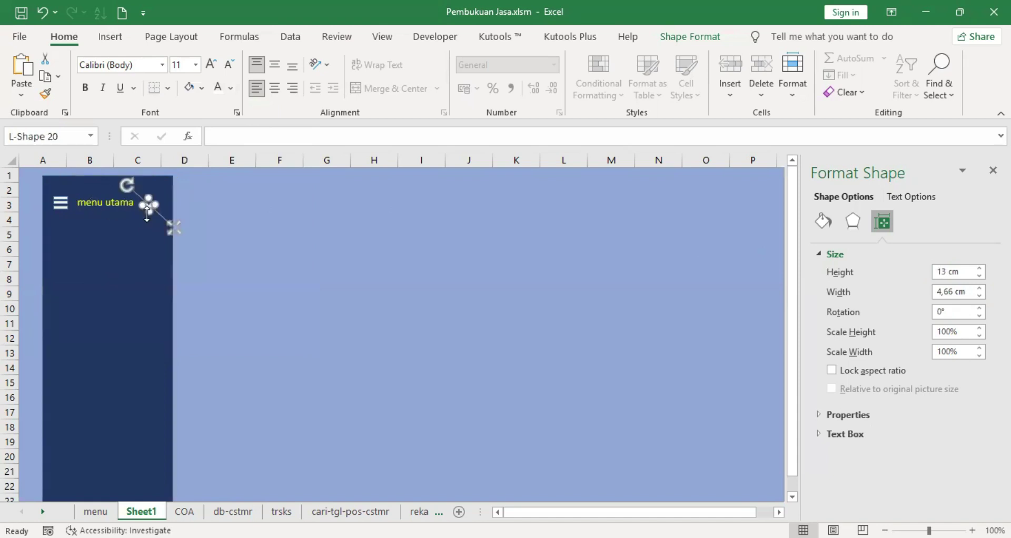
key(Up)
key(Up)
key(Up)
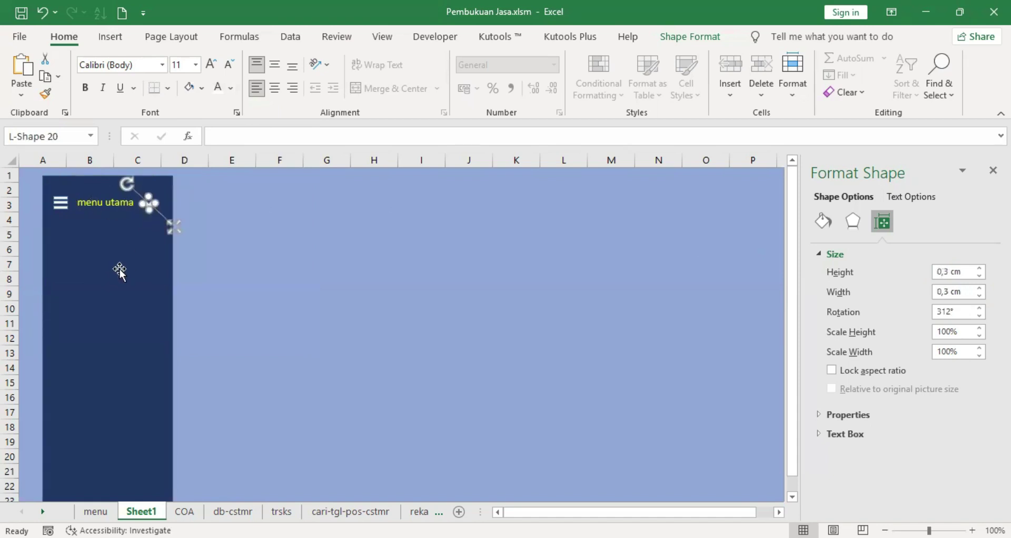
click(235, 256)
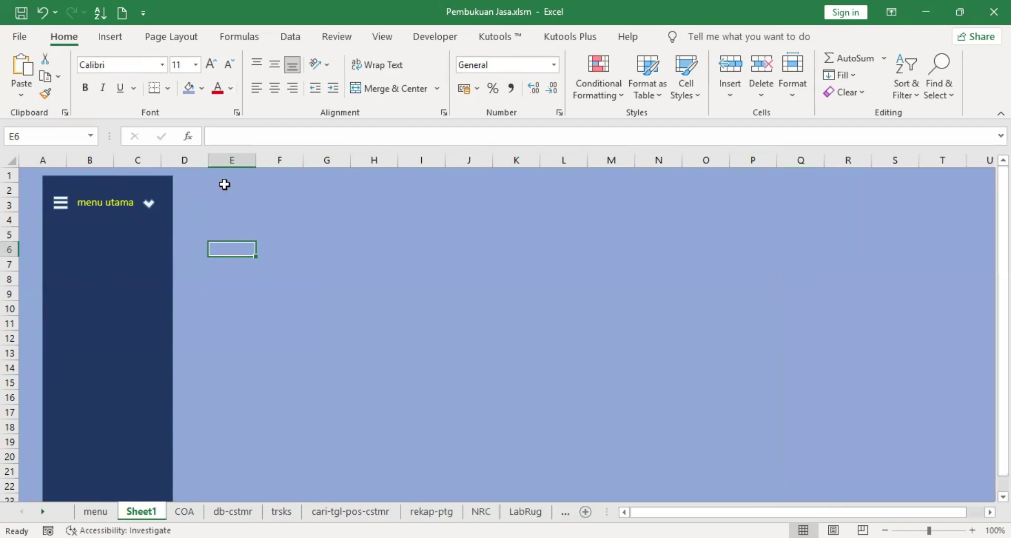
- Duplicate the off-white arrow, place the copy below the original and rotate it half a turn to point up
click(149, 206)
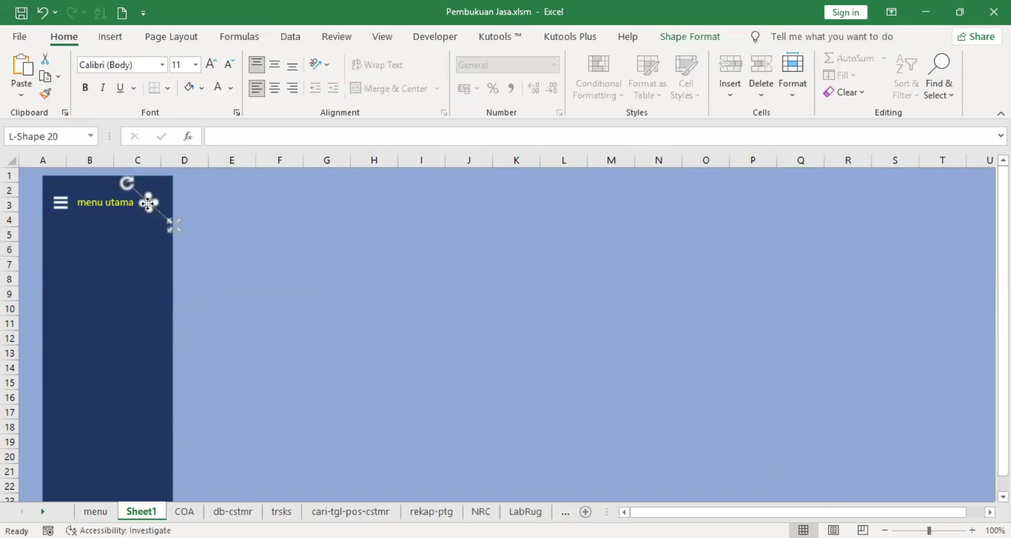
right_click(149, 204)
click(106, 267)
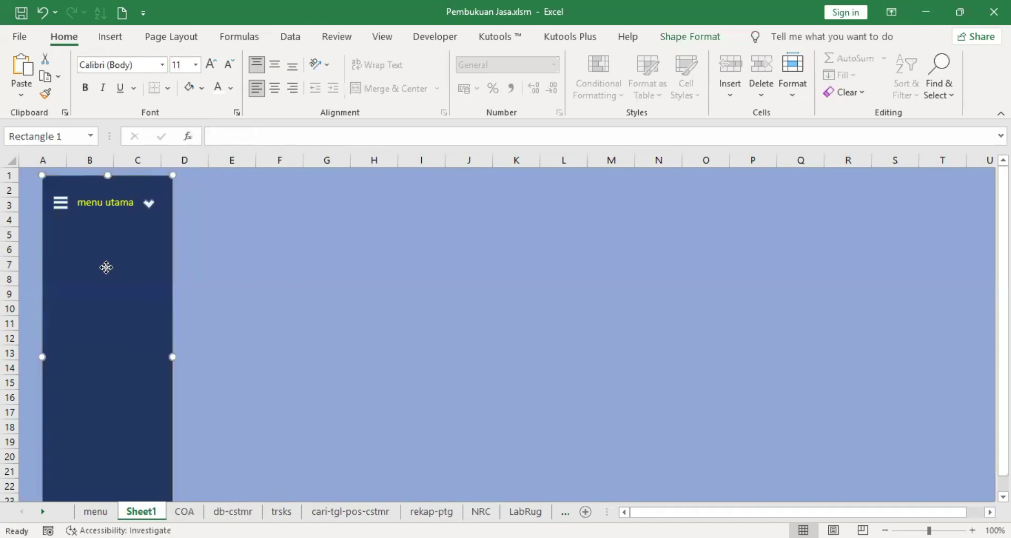
right_click(106, 266)
click(143, 240)
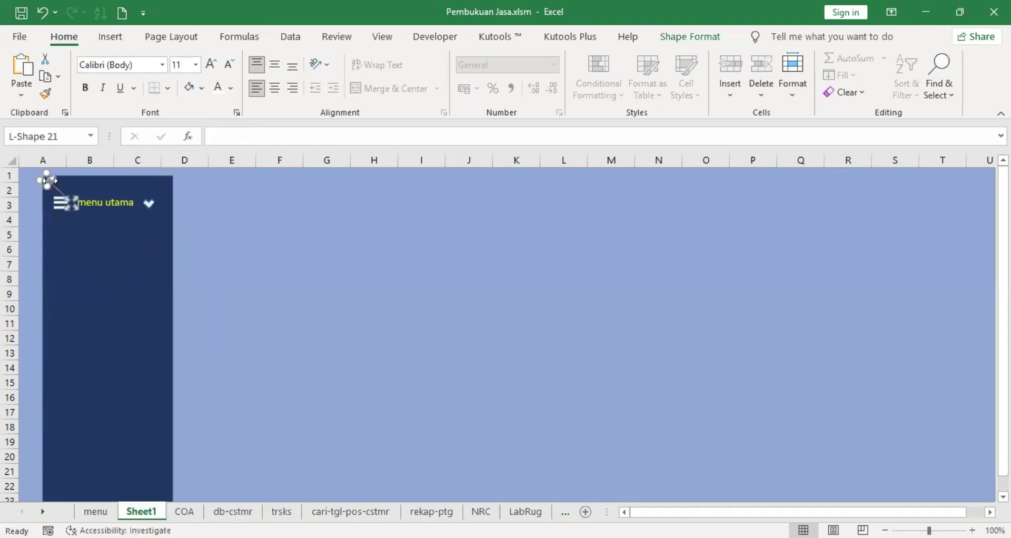
drag(46, 179, 174, 258)
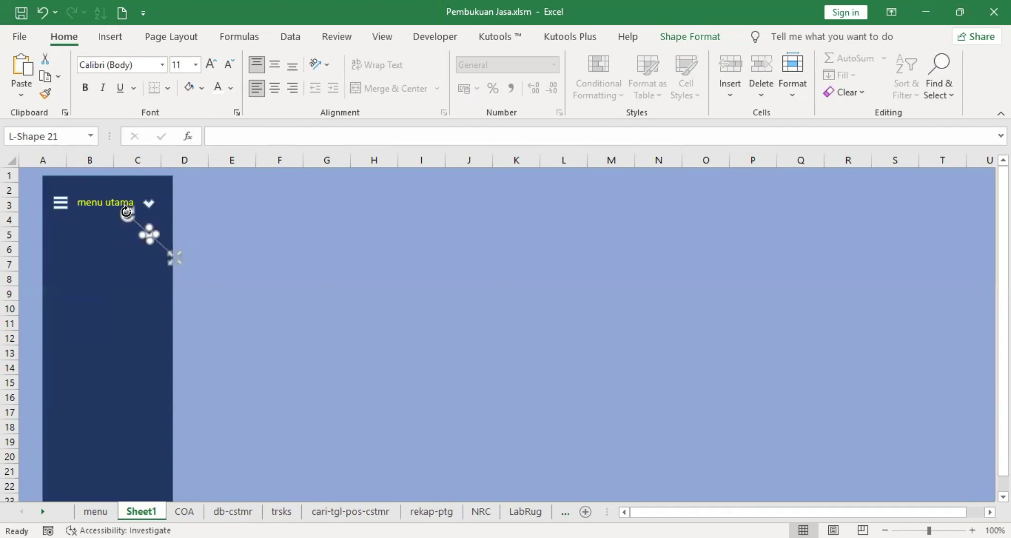
drag(127, 213, 162, 255)
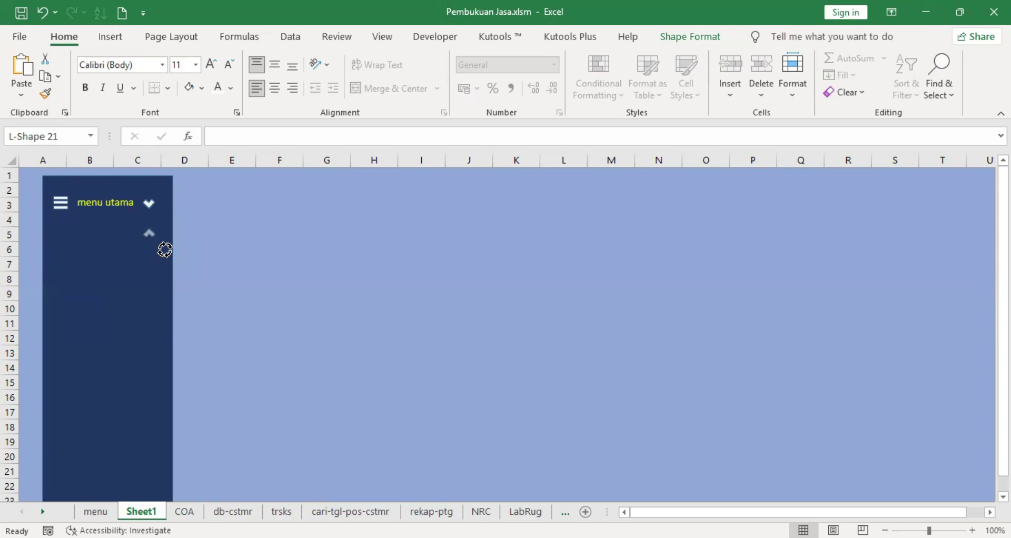
- Shift the original down-pointing arrow slightly lower beside the menu utama heading
click(149, 204)
key(Down)
key(Down)
key(Down)
key(Down)
key(Down)
key(Down)
key(Down)
key(Down)
key(Down)
key(Down)
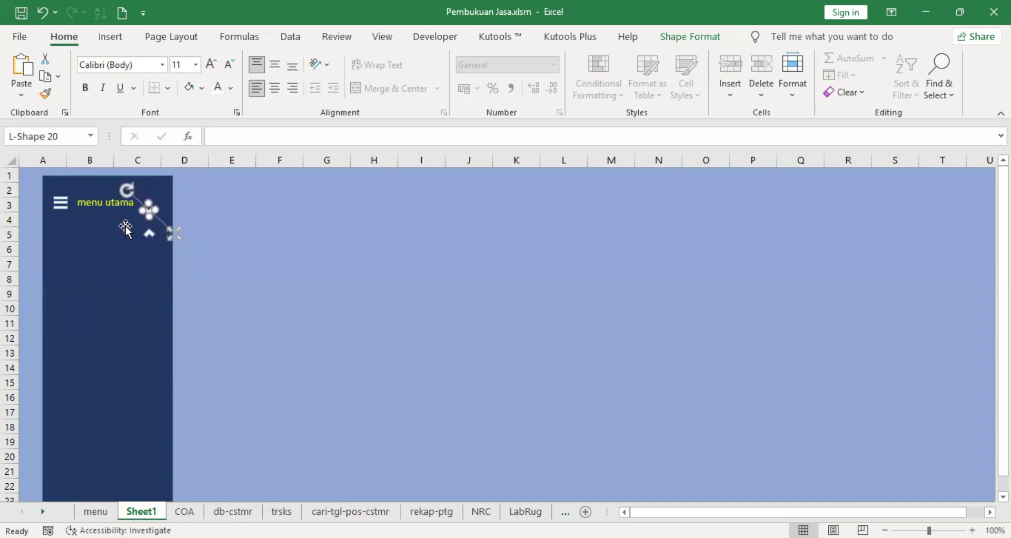
- Move the up-pointing arrow directly above the down-pointing one to form an up-down pair
click(150, 235)
drag(124, 212, 124, 181)
click(250, 216)
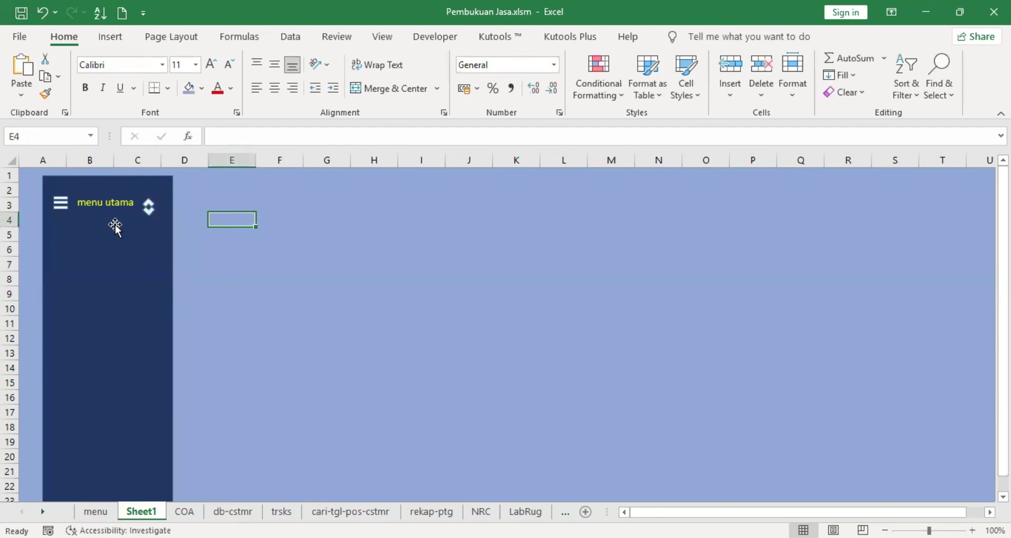
- Name the rectangle that holds the menu utama heading menu1
click(90, 204)
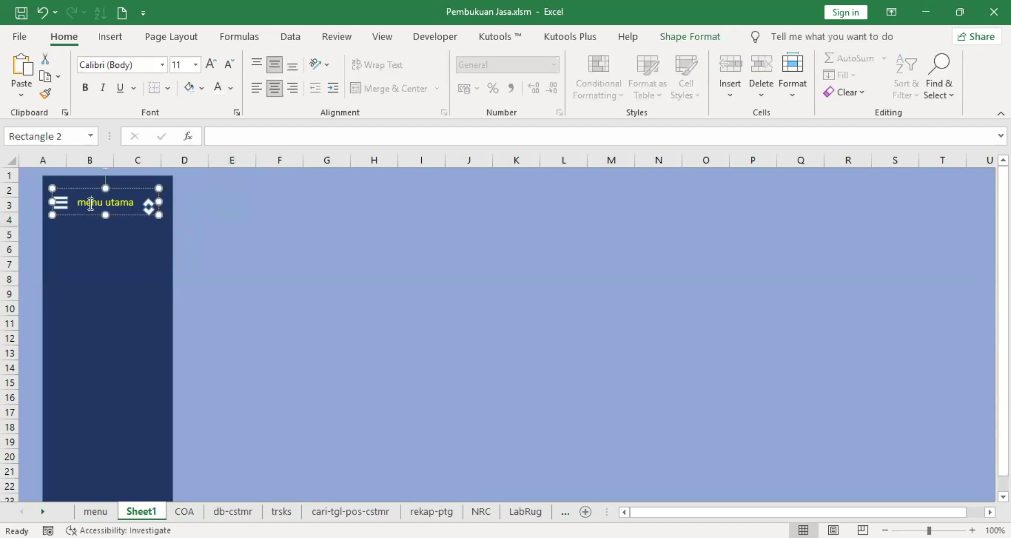
click(69, 136)
text(menu1)
key(Return)
click(266, 268)
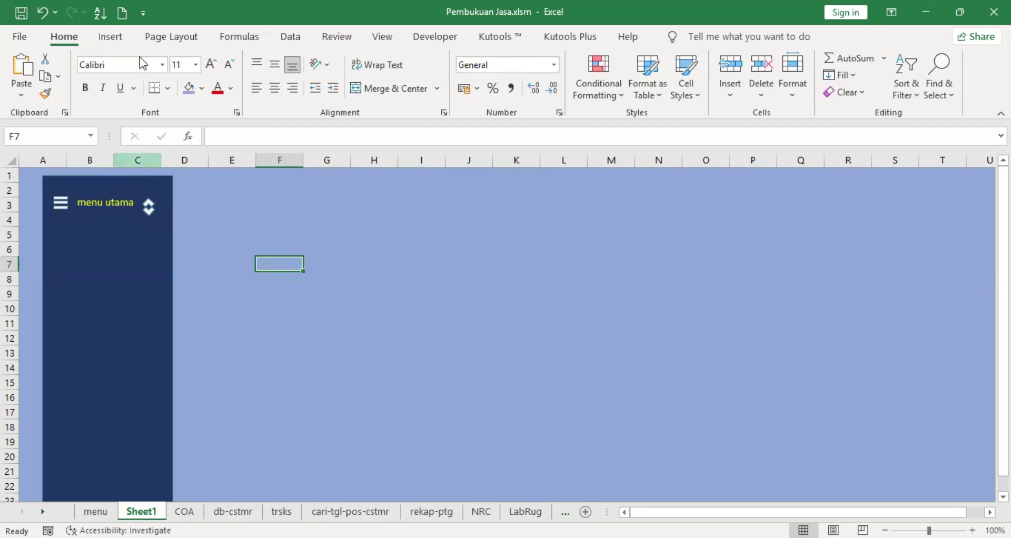
- Insert a rectangle about 0,77 cm high and 2,54 cm wide on the empty area beside the side panel
click(112, 38)
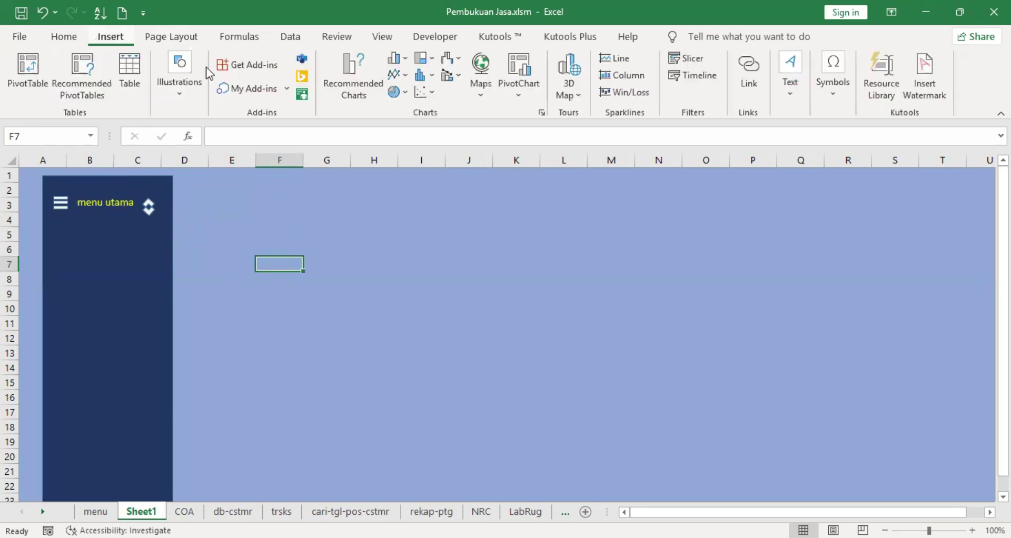
click(178, 91)
click(205, 151)
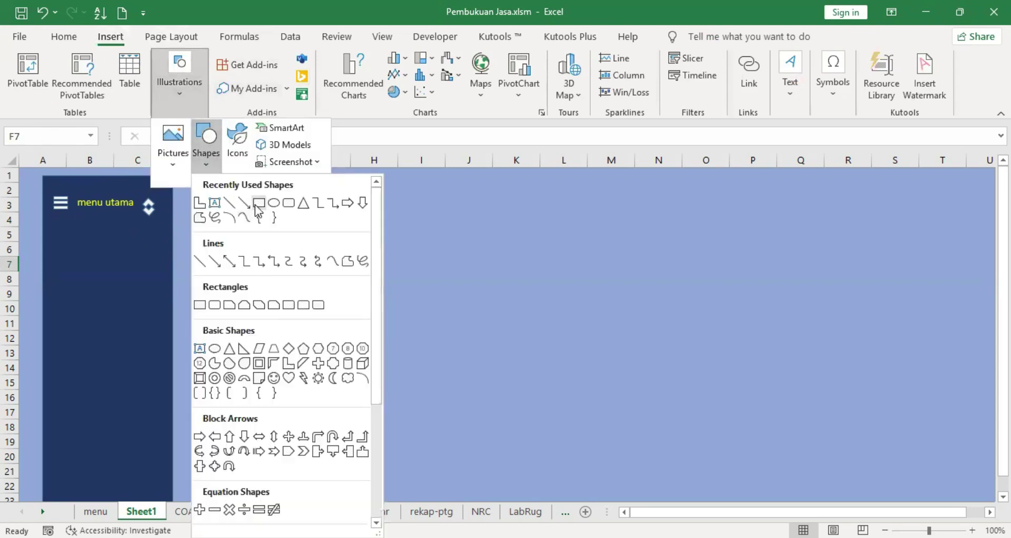
click(258, 205)
click(278, 232)
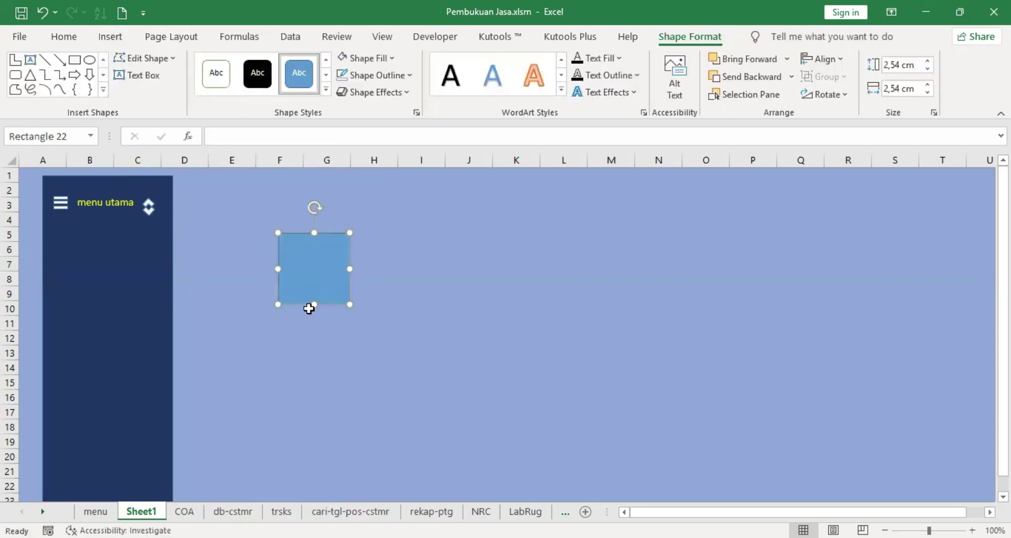
drag(314, 304, 314, 255)
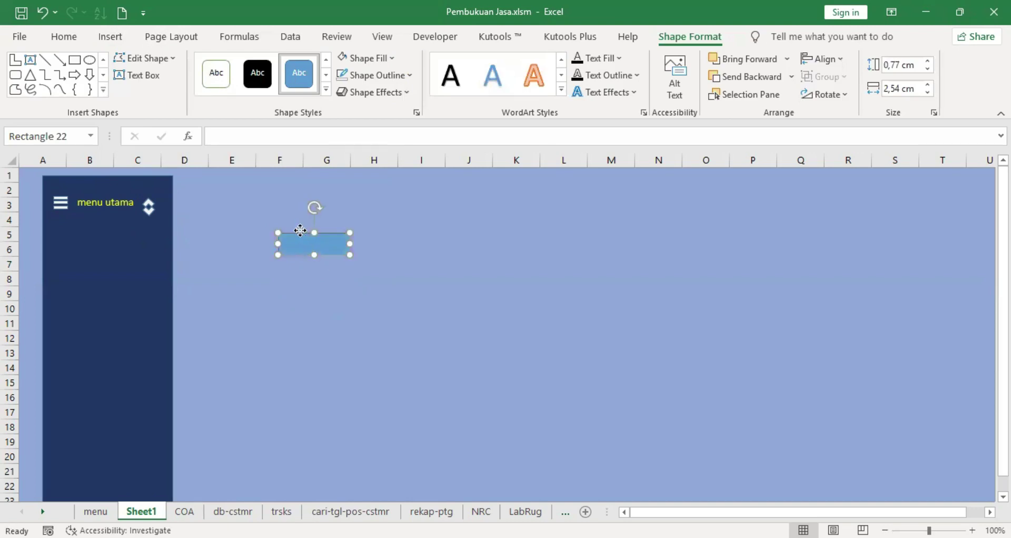
- Label the new rectangle "sub menu1" and move it onto the side panel below the menu utama heading
right_click(300, 230)
click(356, 264)
text(sub men)
drag(304, 255, 103, 241)
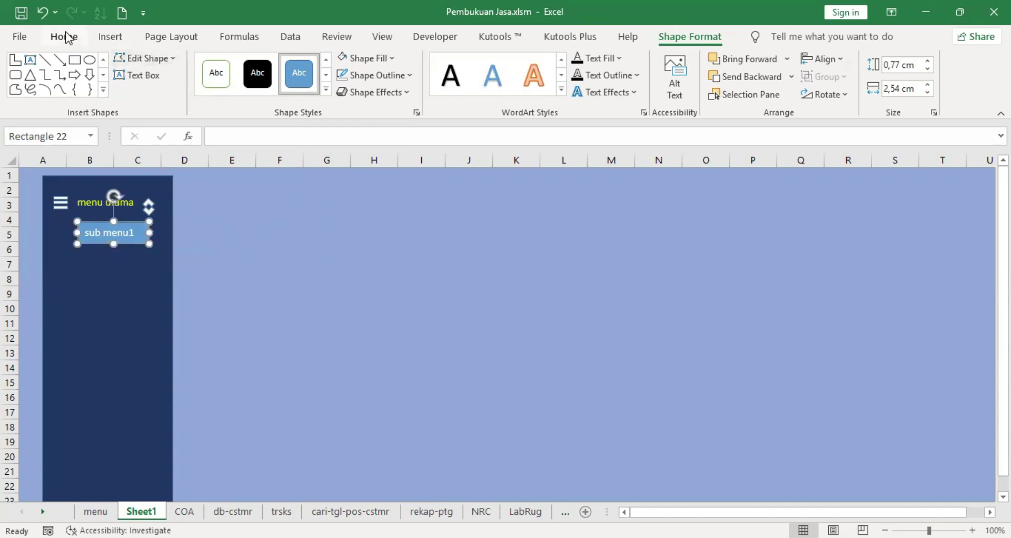
- Remove the fill and the outline from the sub menu1 rectangle
click(66, 37)
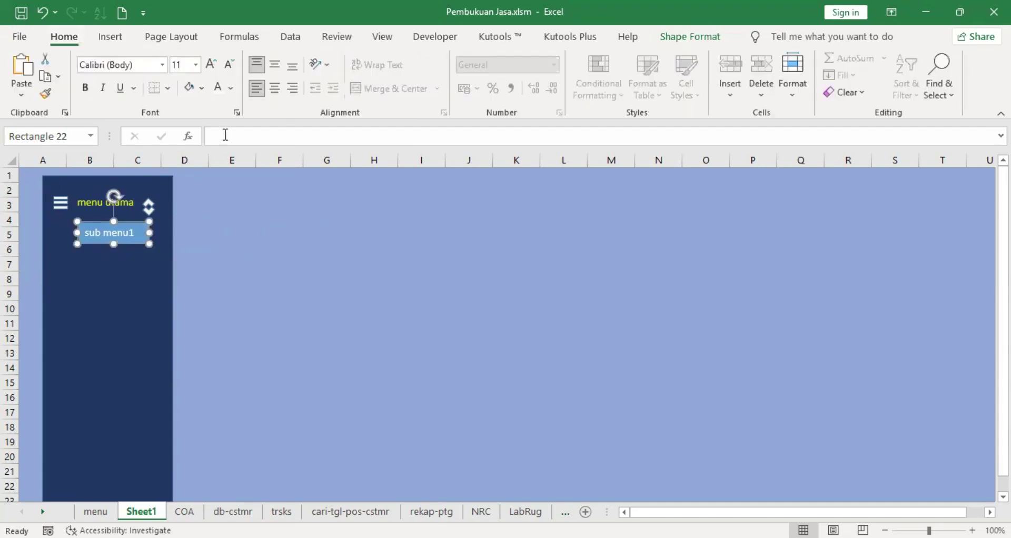
click(200, 315)
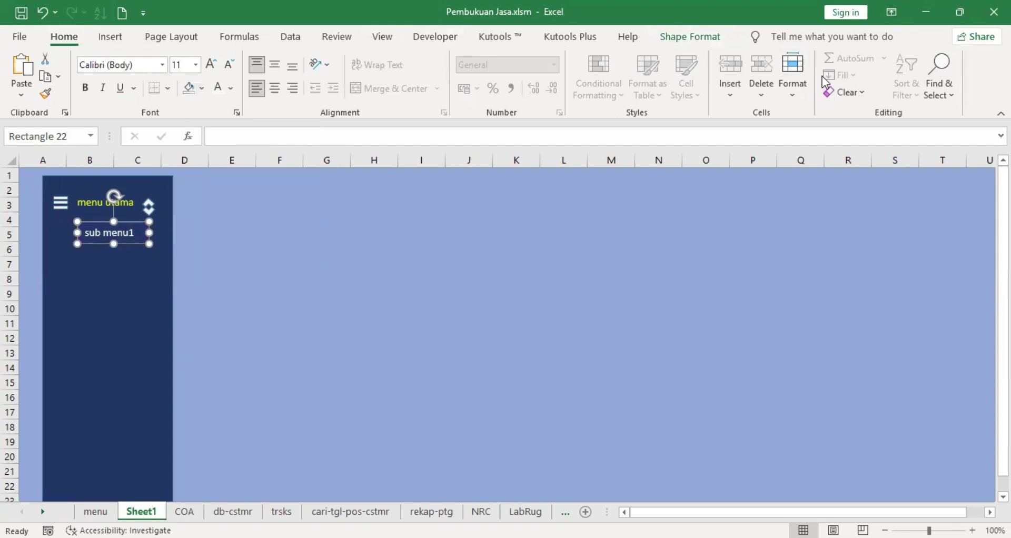
click(690, 37)
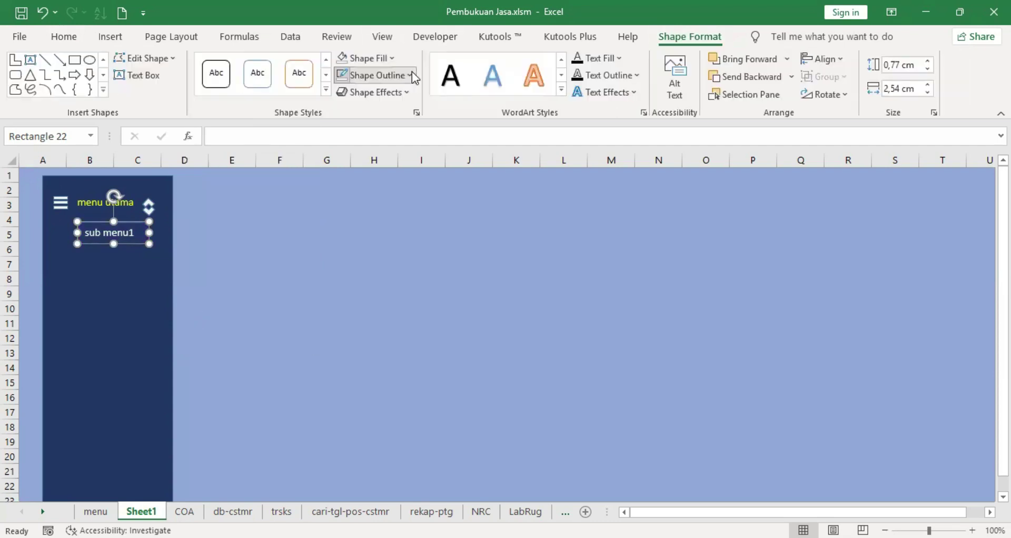
click(411, 75)
click(366, 304)
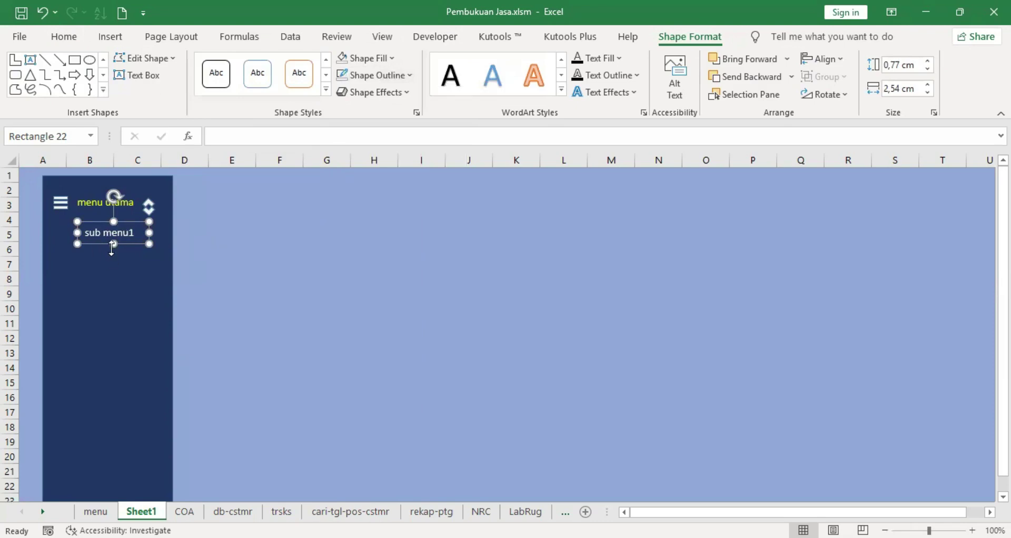
- Add a leading dash to the submenu label so it reads "- sub menu1"
click(87, 231)
click(90, 267)
click(116, 233)
- Nudge the "- sub menu1" box up and slightly left so it sits right under the menu utama heading
key(Up)
key(Up)
key(Up)
key(Up)
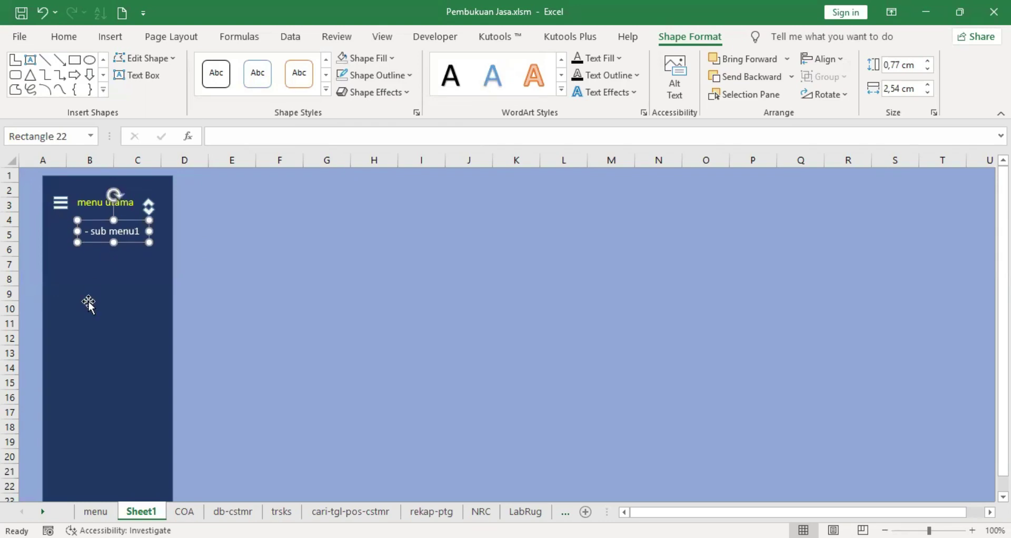
key(Left)
key(Left)
key(Left)
key(Left)
key(Up)
key(Up)
key(Up)
key(Up)
key(Up)
key(Up)
key(Up)
key(Up)
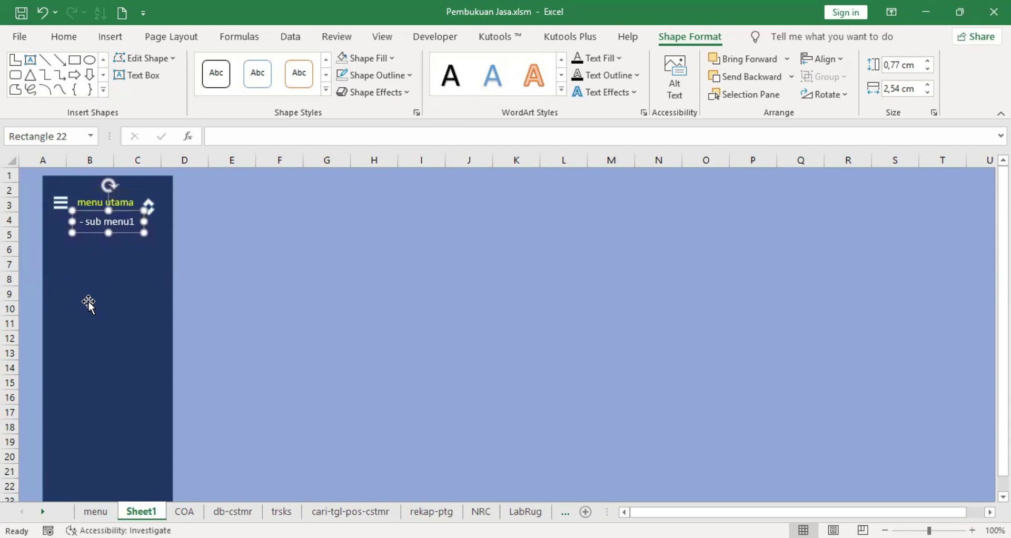
key(Up)
click(266, 247)
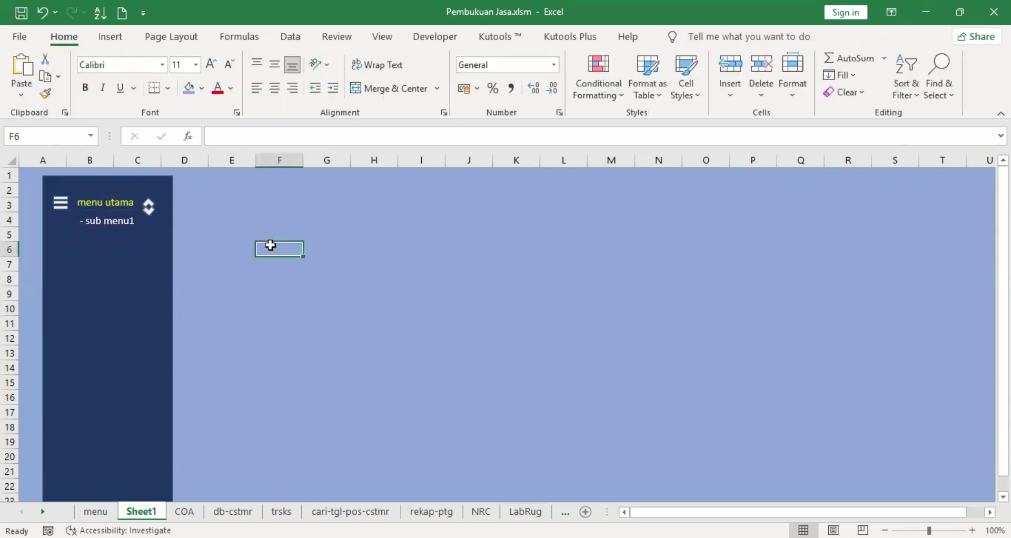
- Set the row height of rows 1 to 22 to 20
click(11, 177)
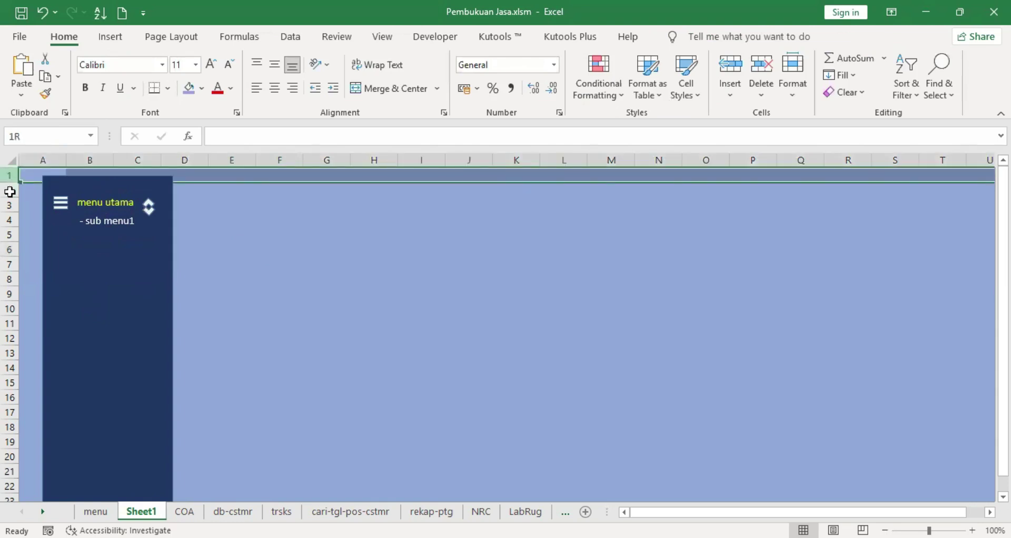
shift+click(7, 481)
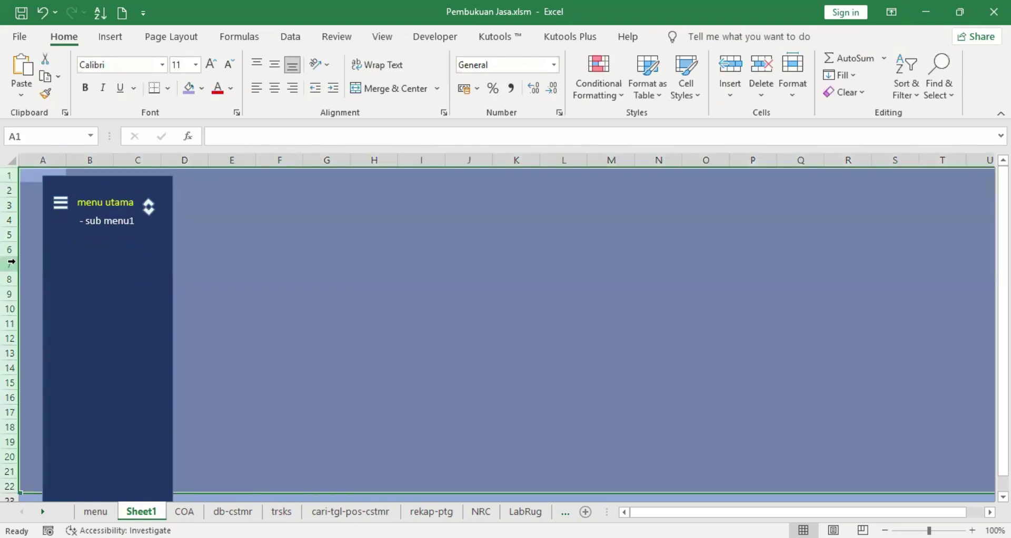
right_click(17, 395)
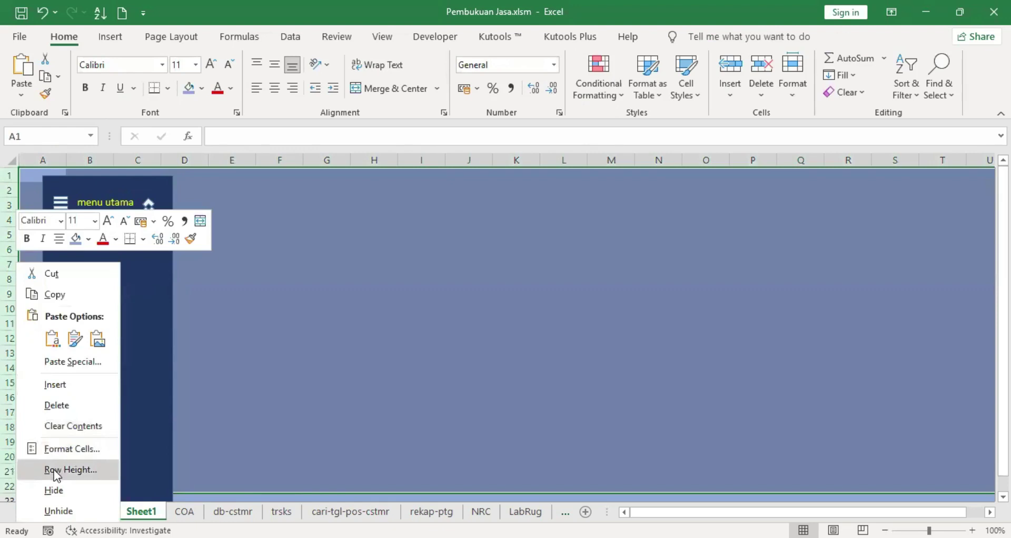
click(54, 470)
text(20)
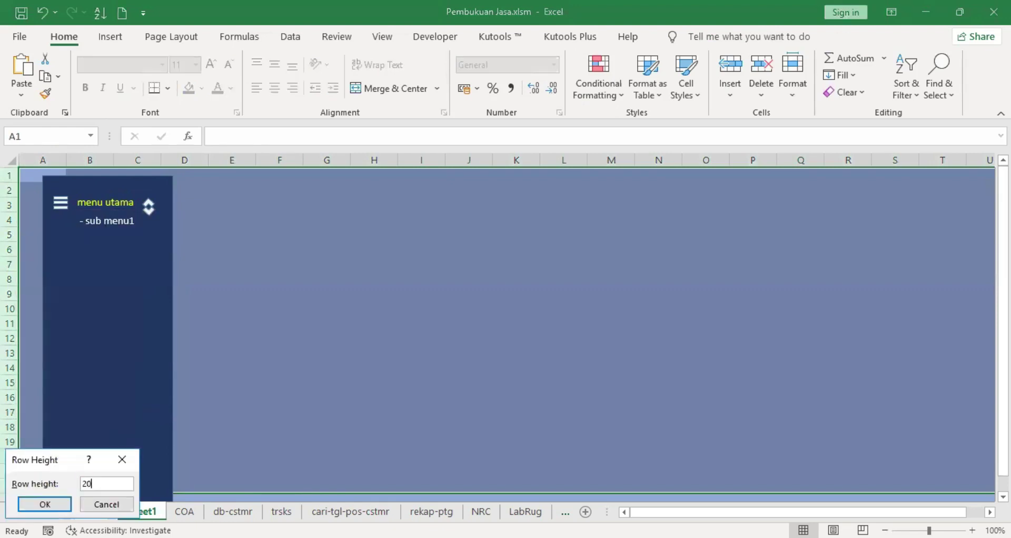
key(Return)
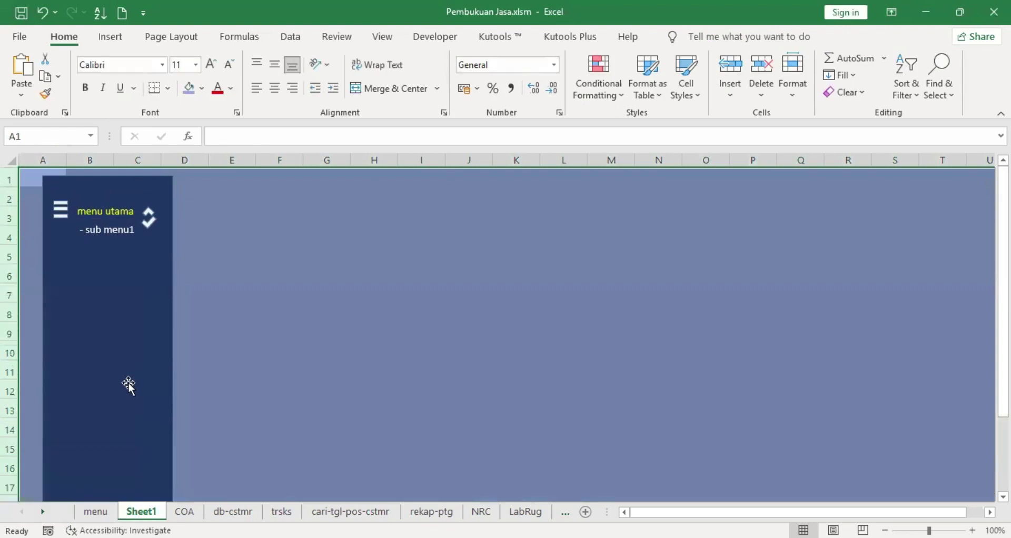
- Shorten the "- sub menu1" box from its lower edge and nudge it slightly down, away from the menu utama heading
click(102, 230)
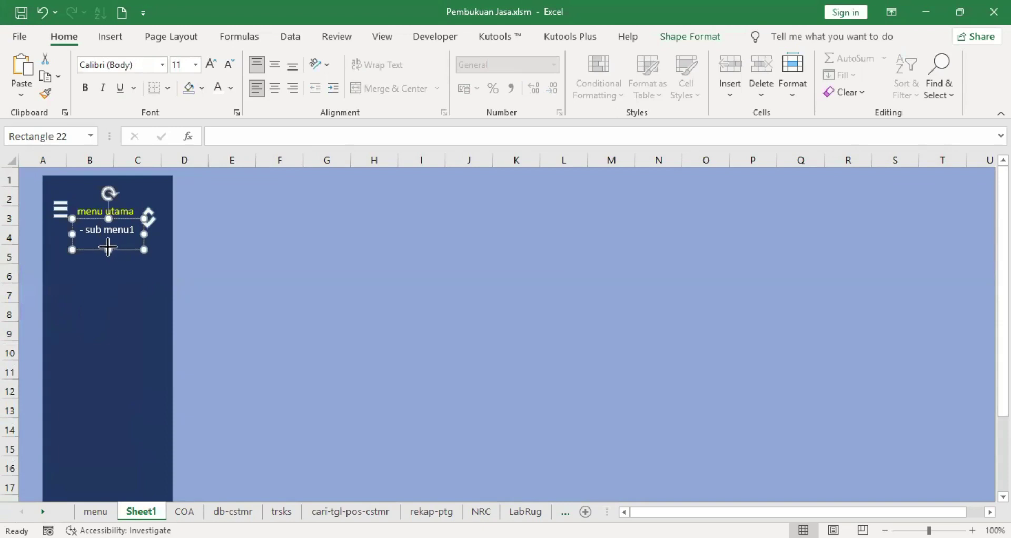
drag(109, 248, 105, 241)
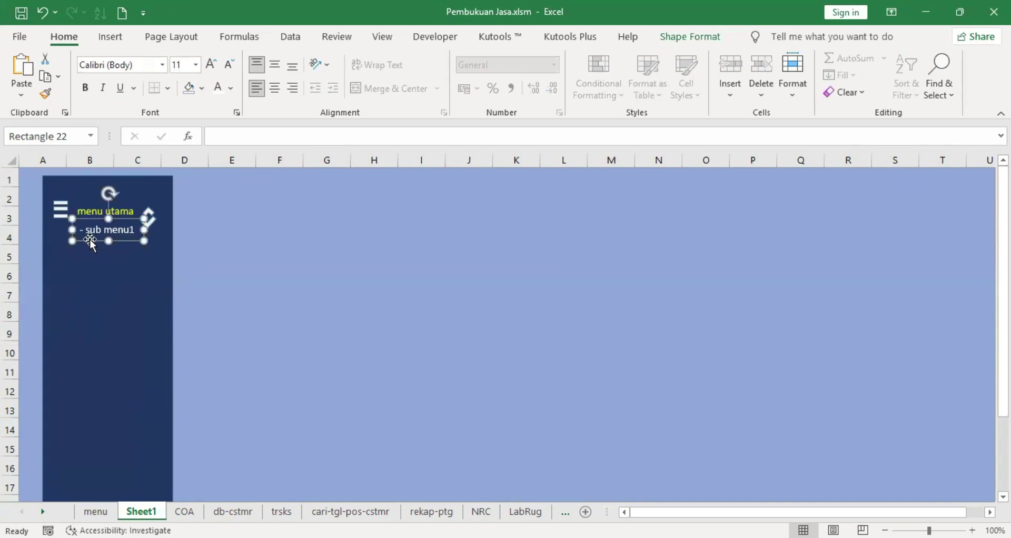
key(Down)
key(Down)
key(Down)
key(Down)
key(Down)
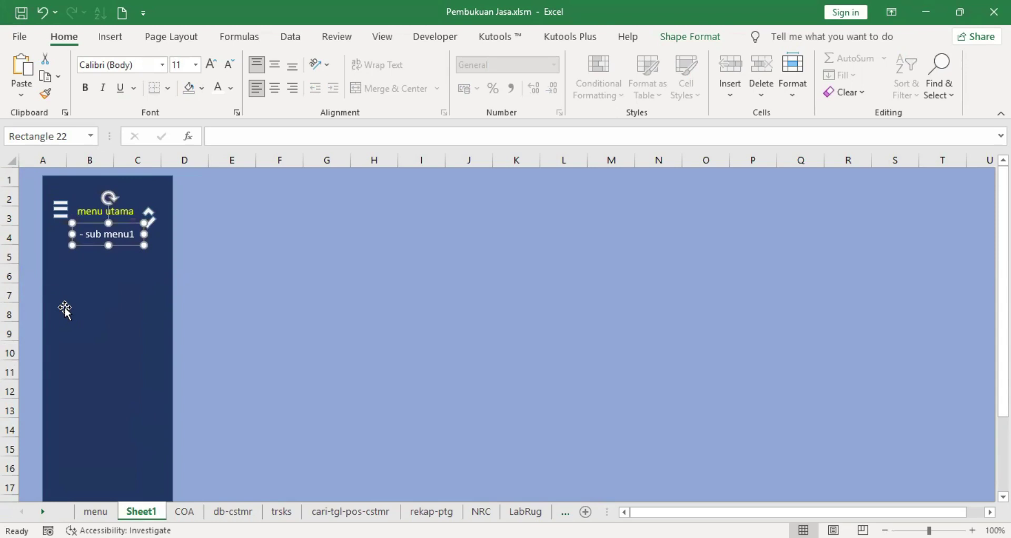
key(Down)
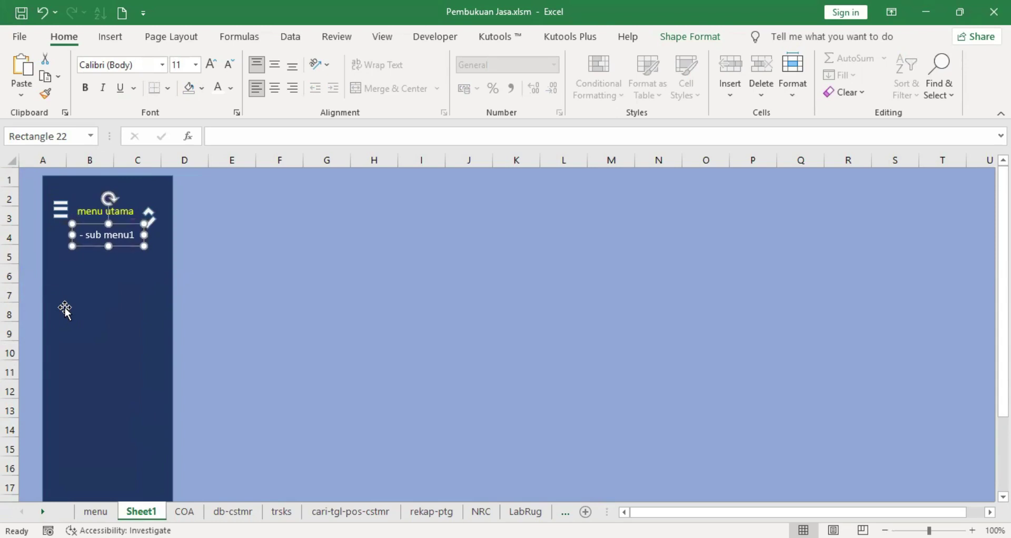
- Reduce the height of the menu utama heading box from its lower edge and nudge it down closer to the submenu label
click(96, 213)
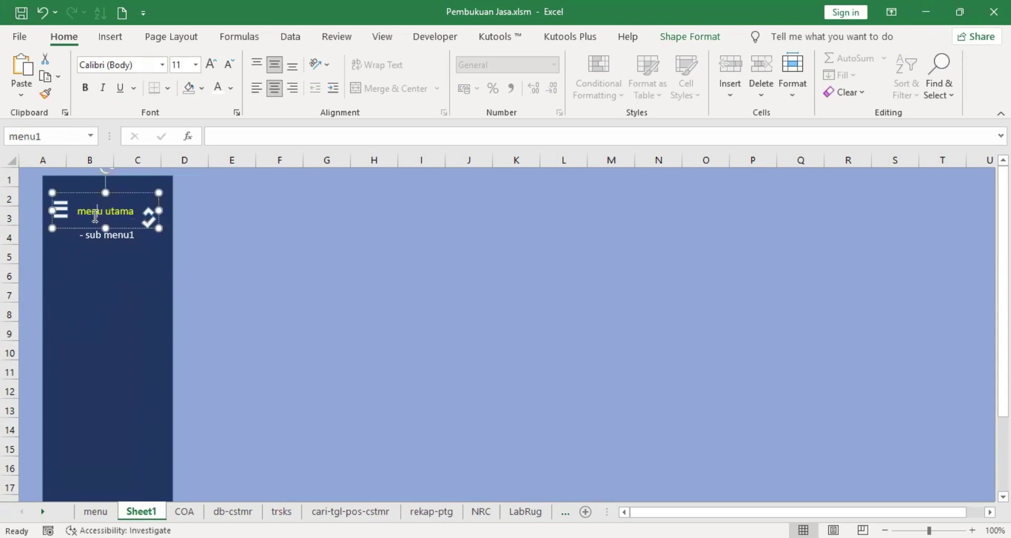
drag(105, 228, 100, 221)
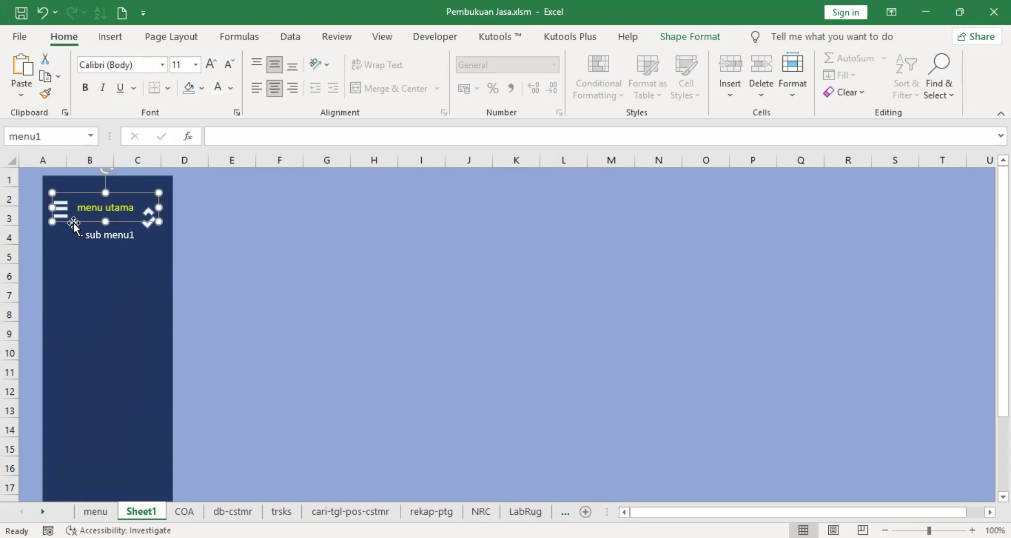
key(Down)
key(Down)
key(Down)
key(Down)
key(Down)
key(Down)
key(Down)
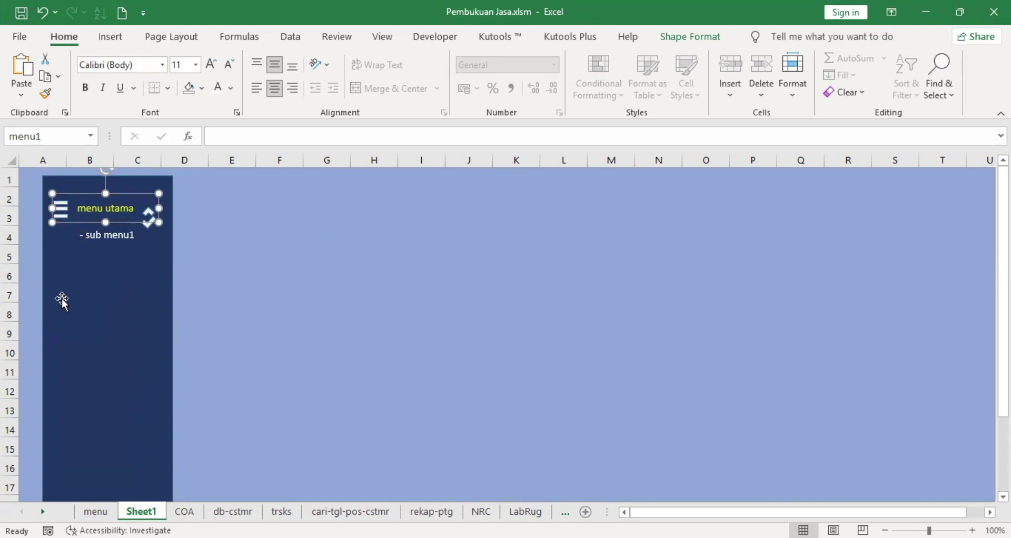
key(Down)
key(Down)
key(Down)
key(Down)
key(Down)
key(Down)
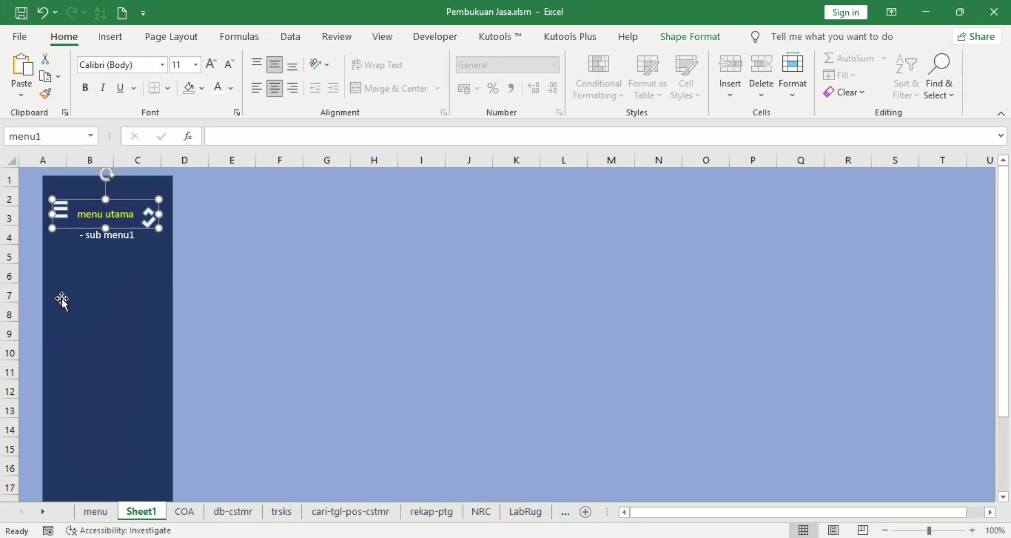
- Nudge the three-bar icon down and slightly right to line up with the menu utama heading, and make it slightly wider and flatter
click(64, 209)
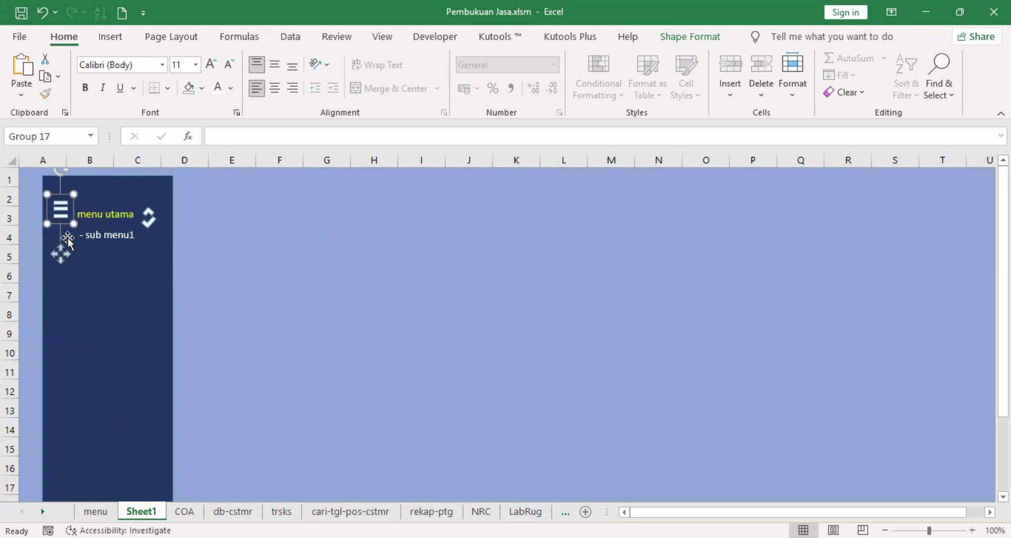
key(Down)
key(Down)
key(Down)
key(Down)
key(Down)
key(Right)
key(Right)
key(Right)
key(Right)
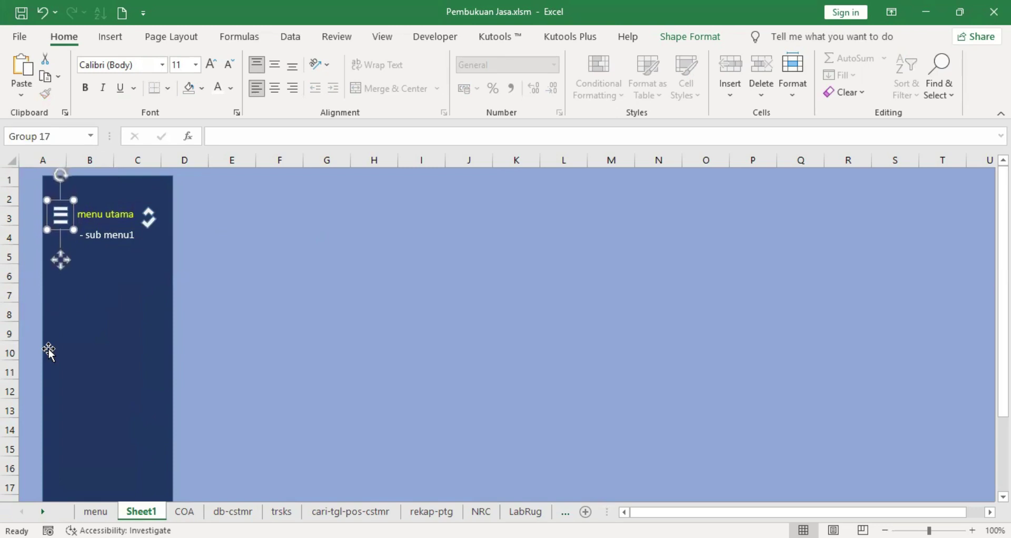
key(Down)
key(Down)
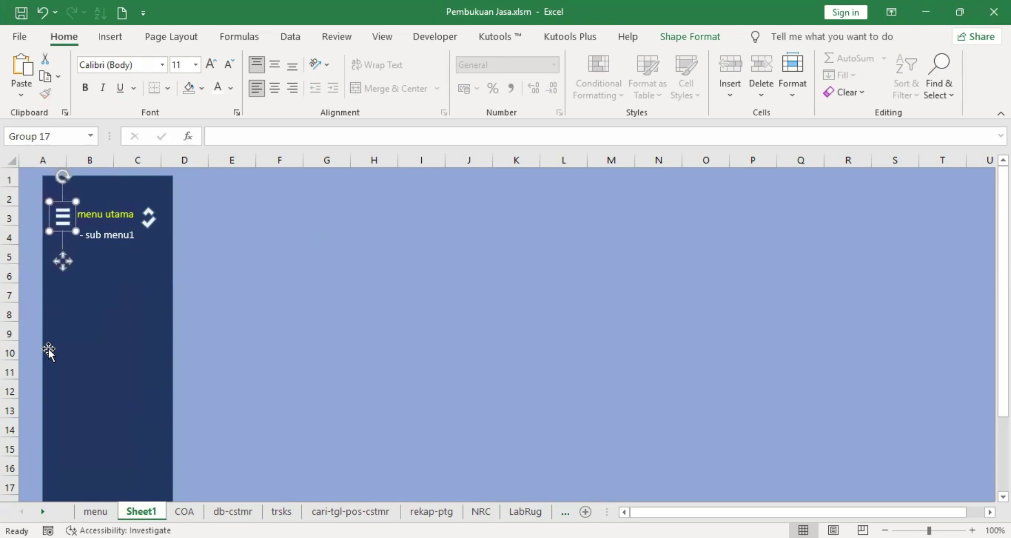
key(Up)
key(Up)
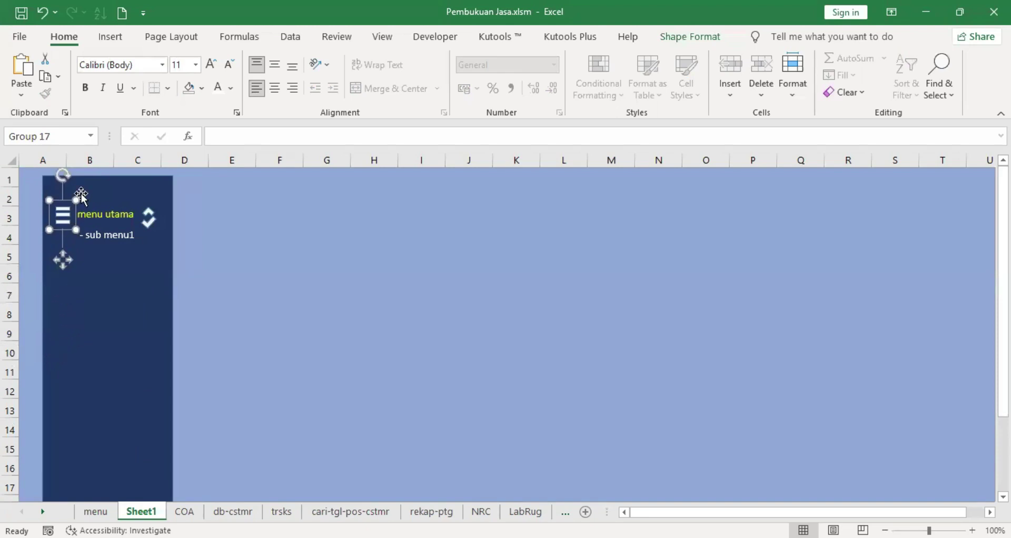
drag(74, 200, 71, 210)
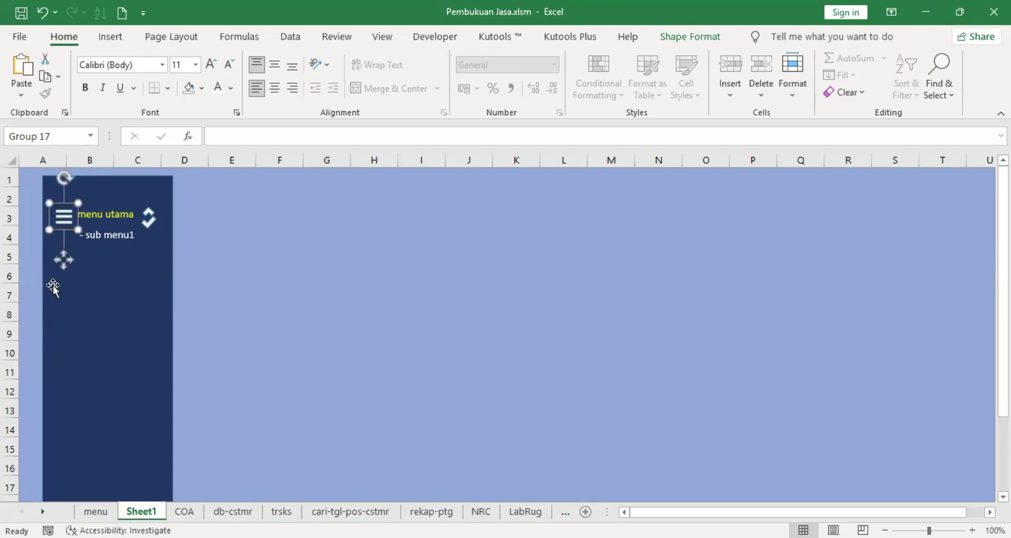
click(85, 274)
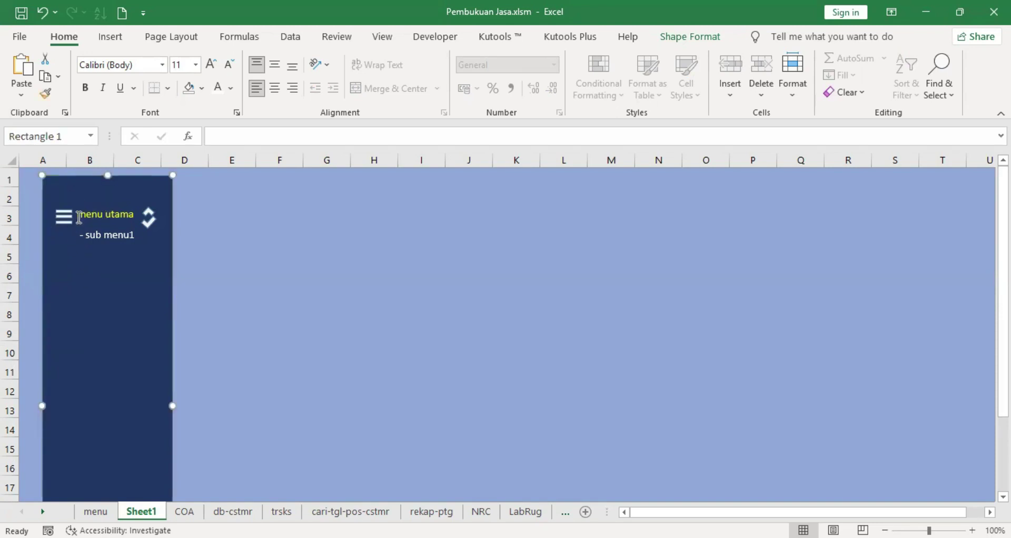
- Widen the dark blue side panel on its right side to about 5.2 cm
click(101, 215)
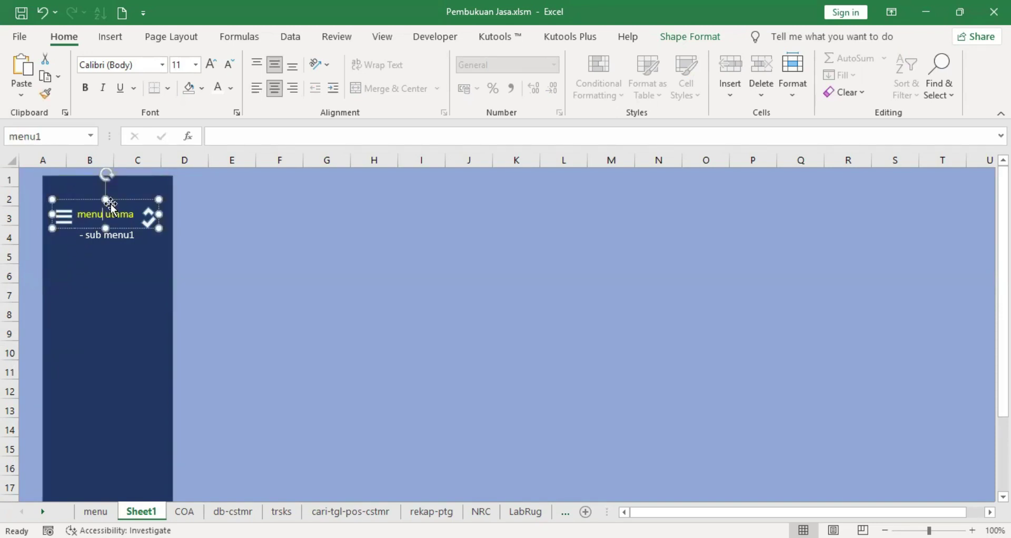
click(254, 218)
click(147, 218)
drag(154, 215, 157, 217)
click(131, 272)
click(162, 235)
click(156, 294)
drag(172, 404, 188, 403)
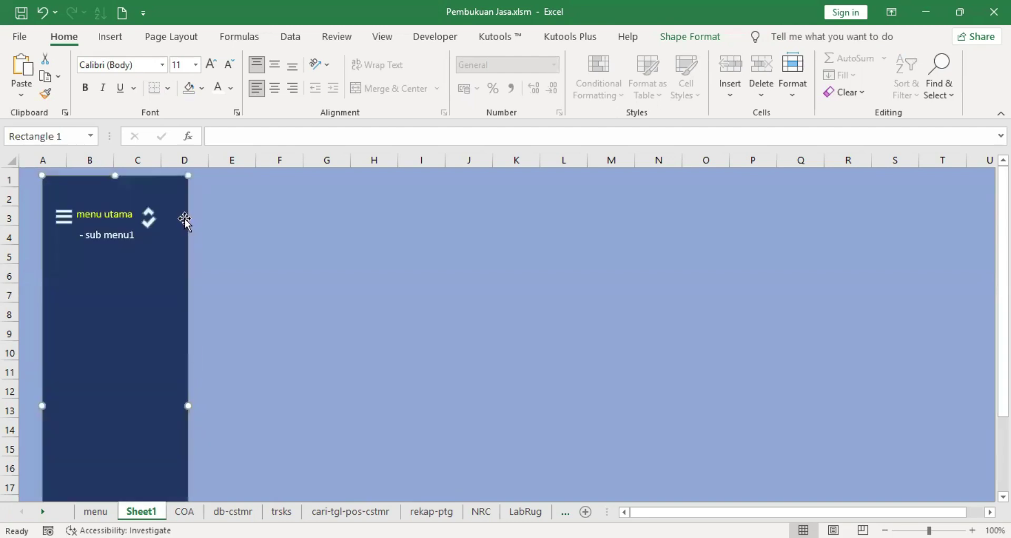
- Nudge the down arrow to the right, into the widened part of the side panel
click(150, 223)
key(Right)
key(Right)
key(Right)
key(Right)
key(Right)
key(Right)
key(Right)
key(Right)
key(Right)
key(Right)
key(Right)
key(Right)
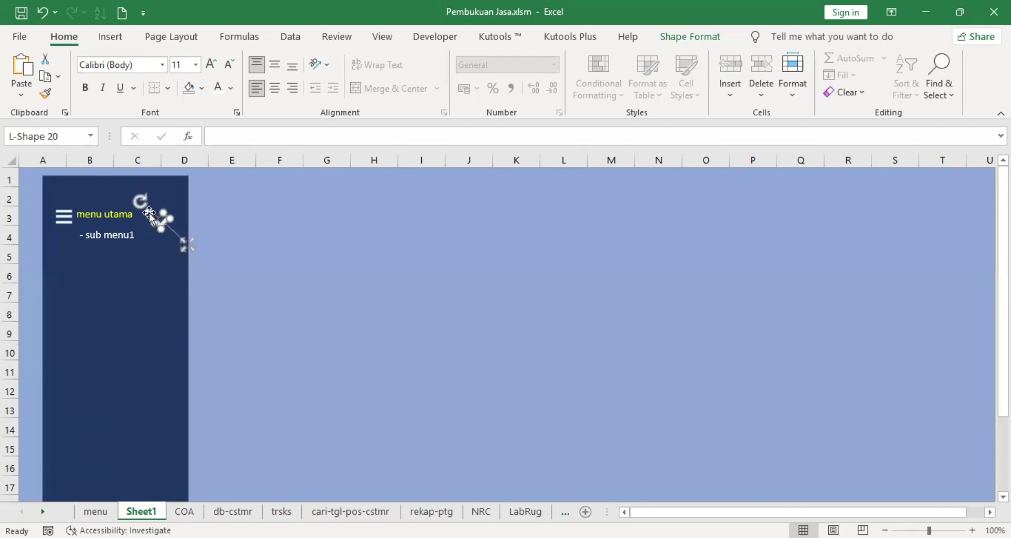
- Nudge the up arrow to the right until it sits directly above the down arrow
click(150, 213)
key(Right)
key(Right)
key(Right)
key(Right)
key(Right)
key(Right)
key(Right)
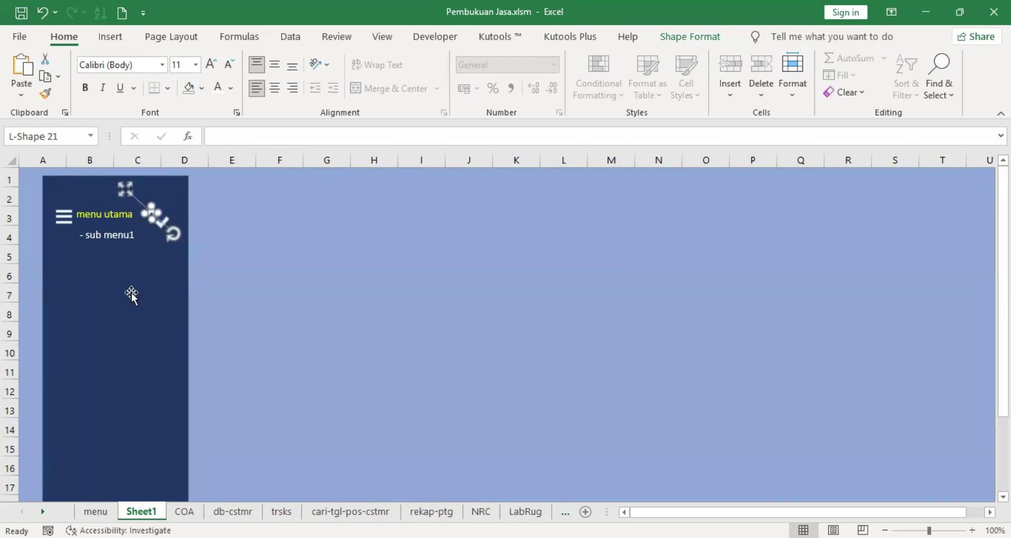
key(Right)
key(Right)
key(Right)
key(Right)
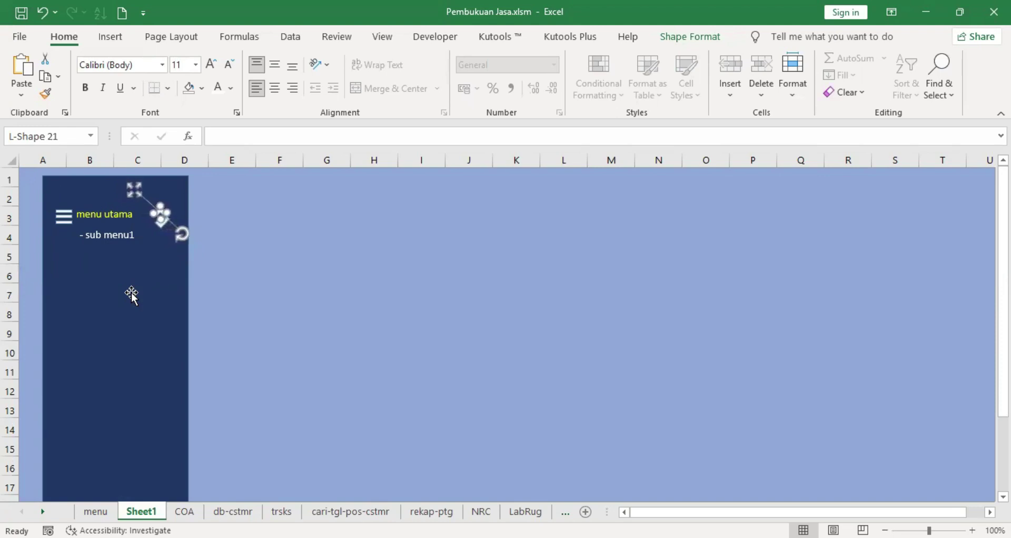
- Set the down arrow's width to 0,3 cm
click(163, 224)
right_click(164, 229)
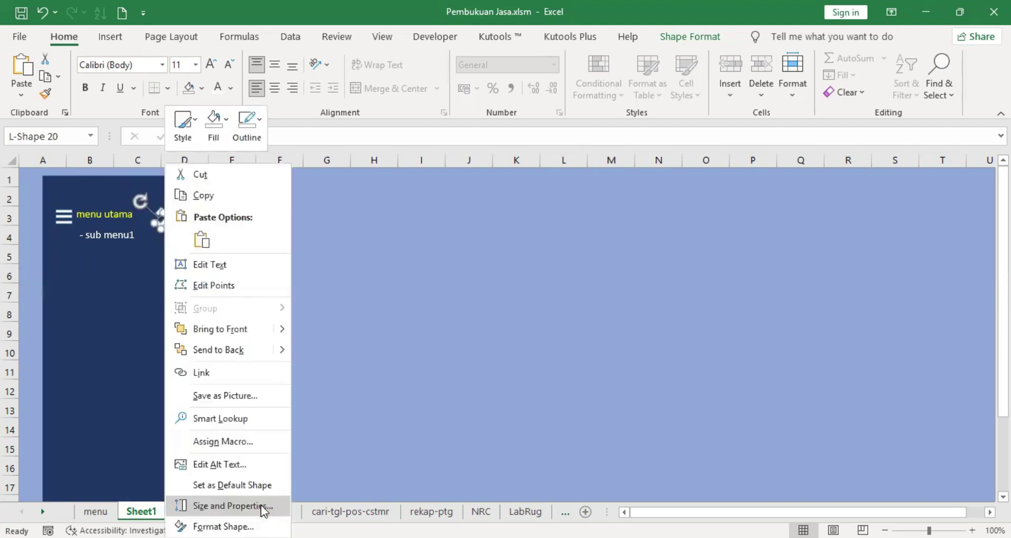
click(223, 527)
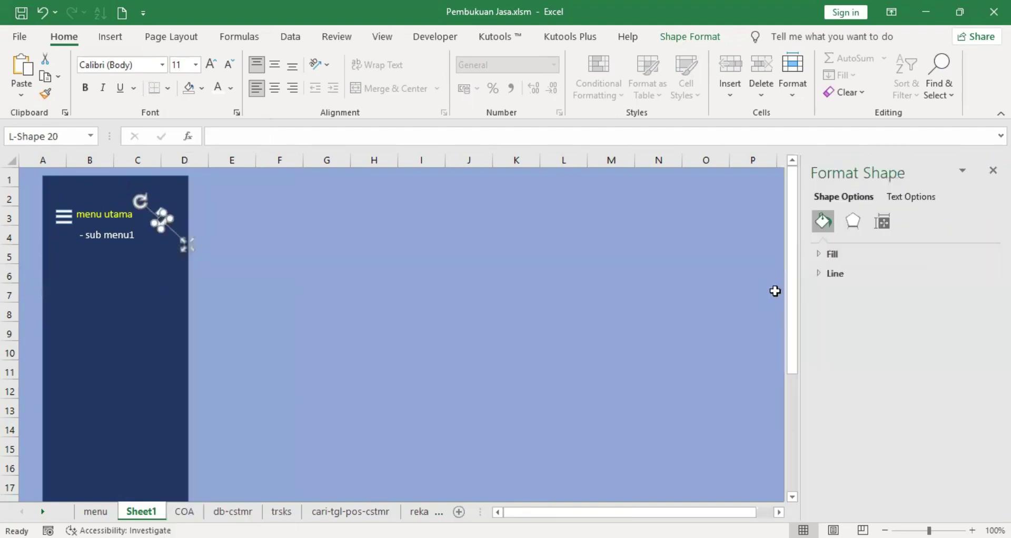
click(885, 223)
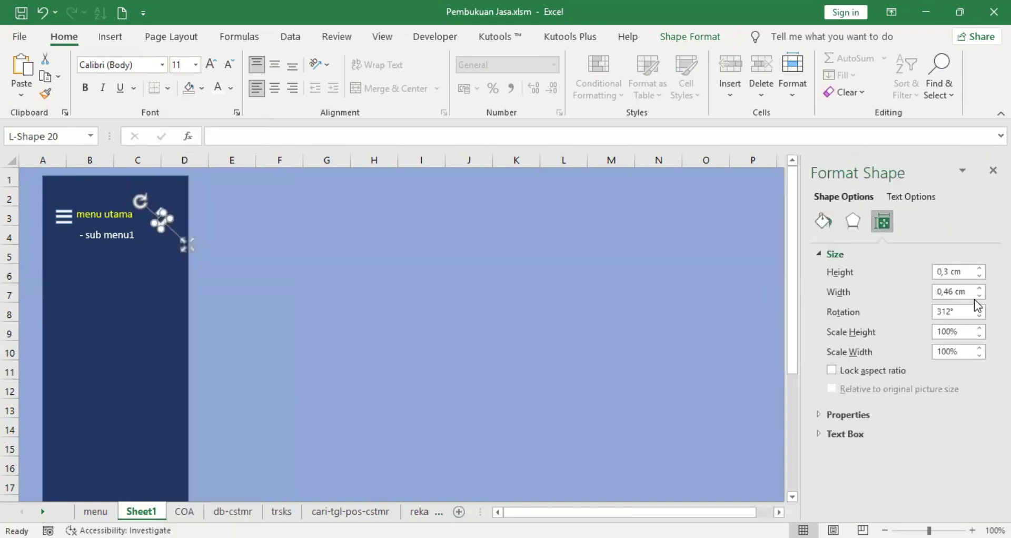
click(980, 295)
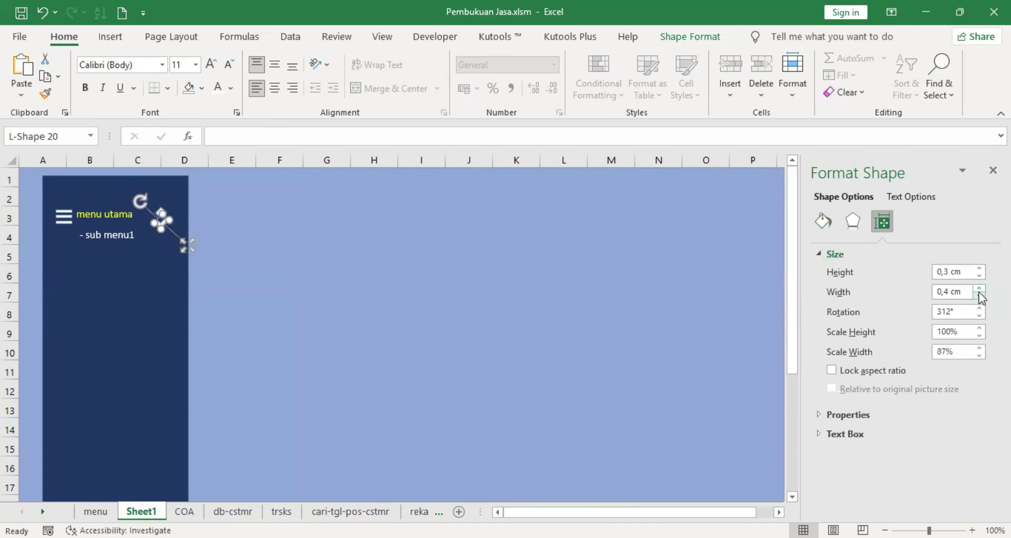
click(515, 248)
click(161, 222)
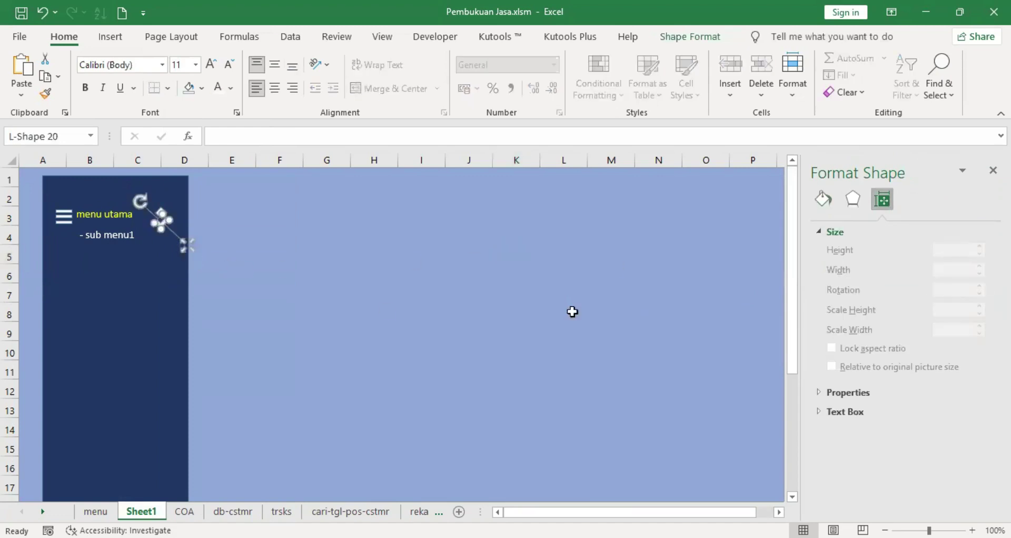
click(980, 295)
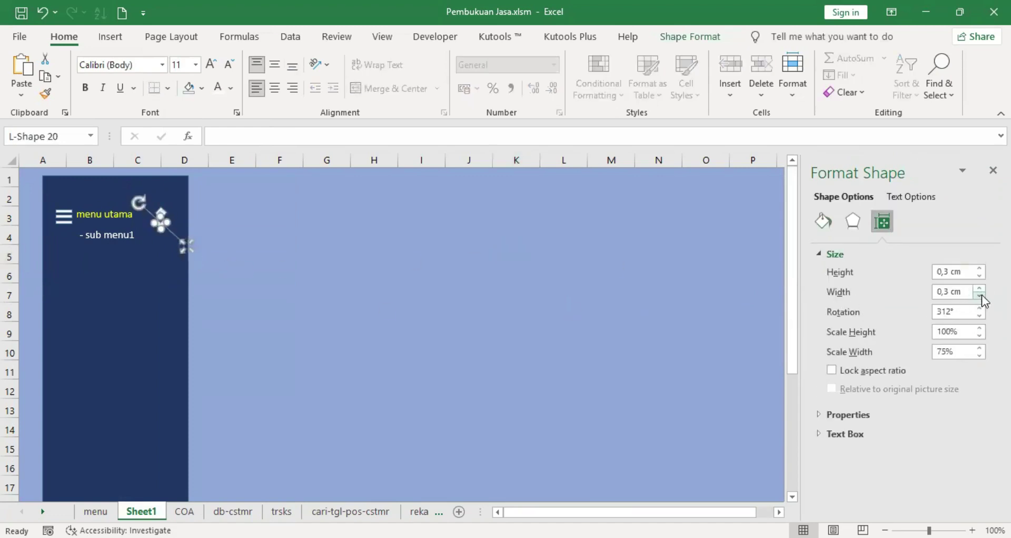
click(311, 218)
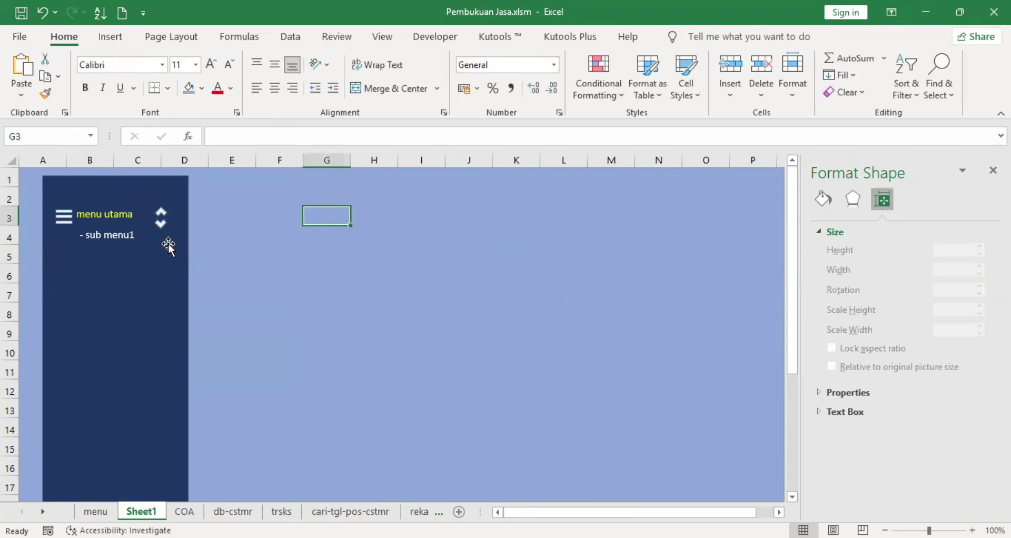
- Duplicate the "- sub menu1" box directly below the original and relabel the copy "- sub menu2"
click(98, 237)
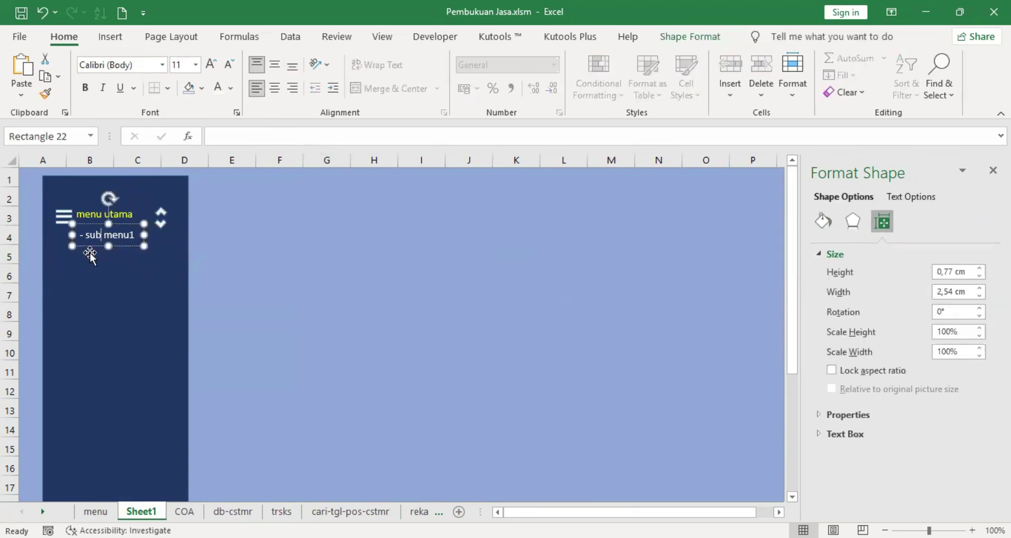
right_click(95, 244)
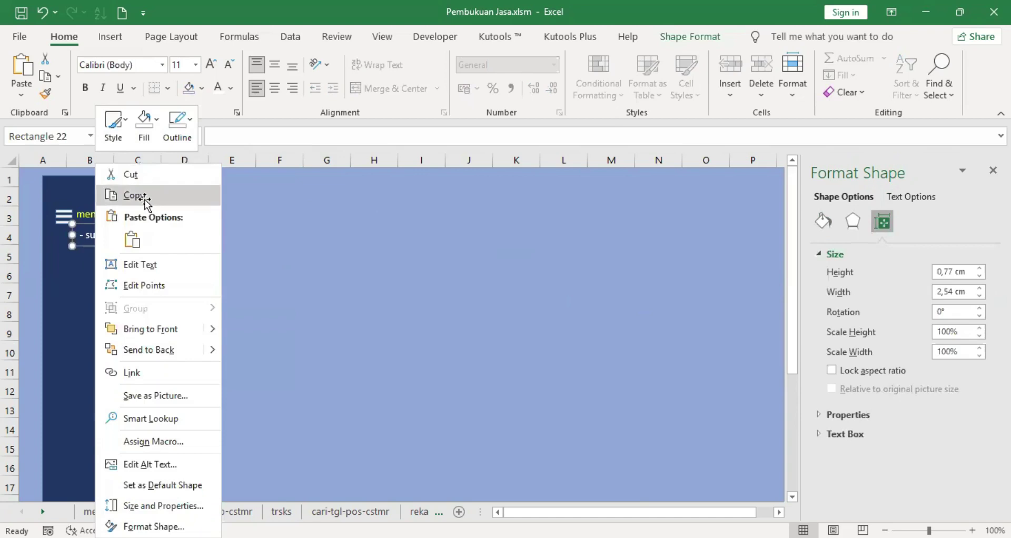
click(98, 317)
right_click(106, 316)
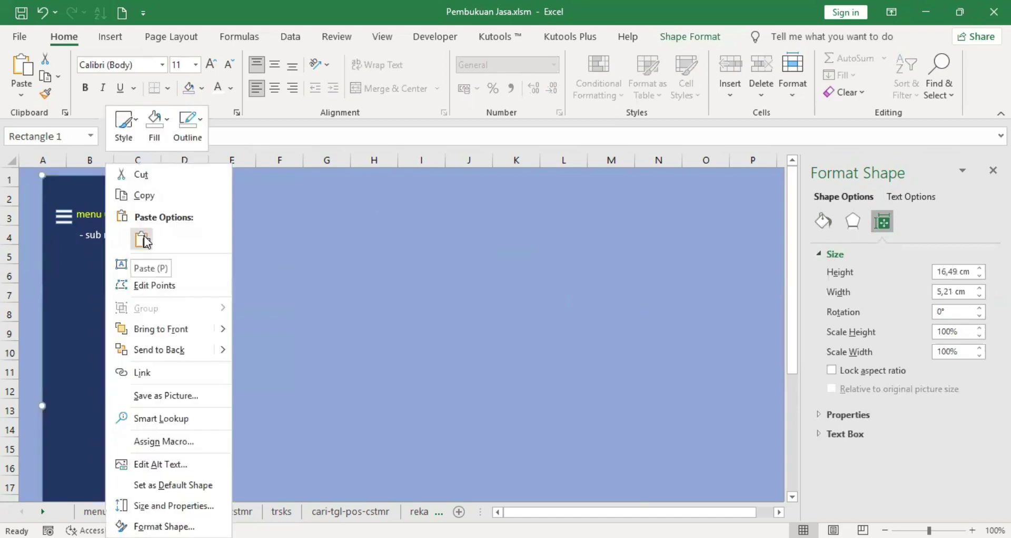
click(143, 239)
drag(60, 190, 87, 264)
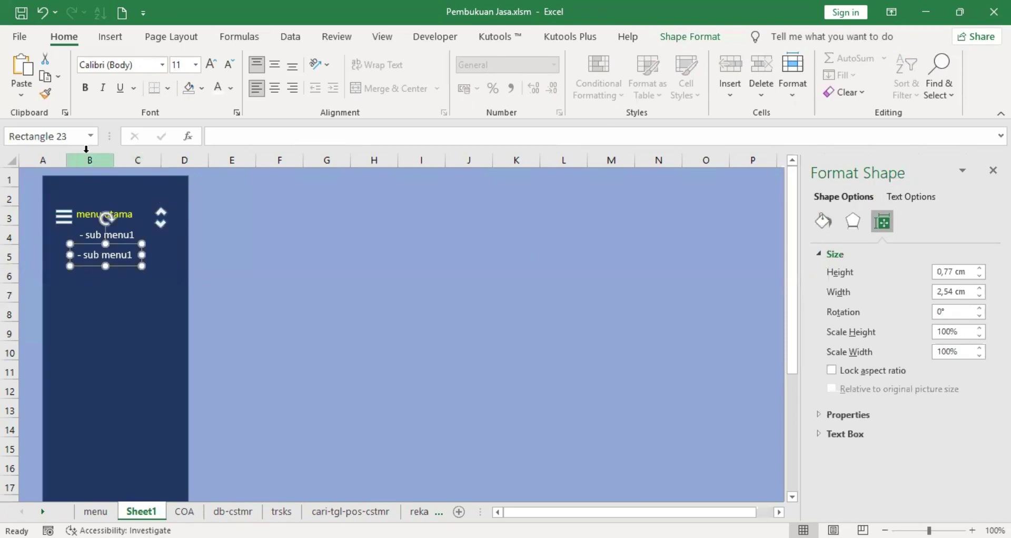
click(130, 255)
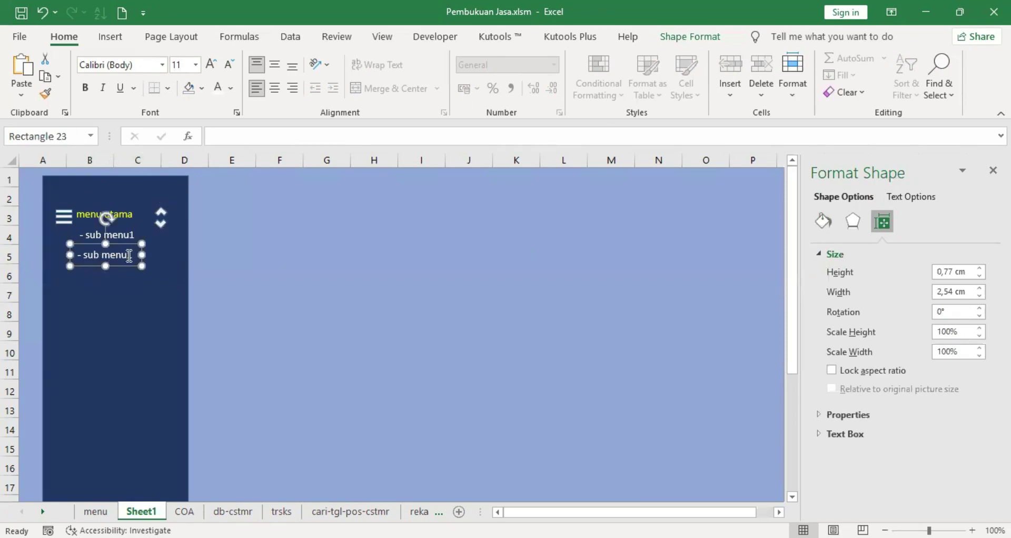
key(Delete)
text(2)
drag(135, 301, 141, 283)
- Paste another copy of the submenu box below "- sub menu2" and relabel it "- sub menu3"
right_click(125, 300)
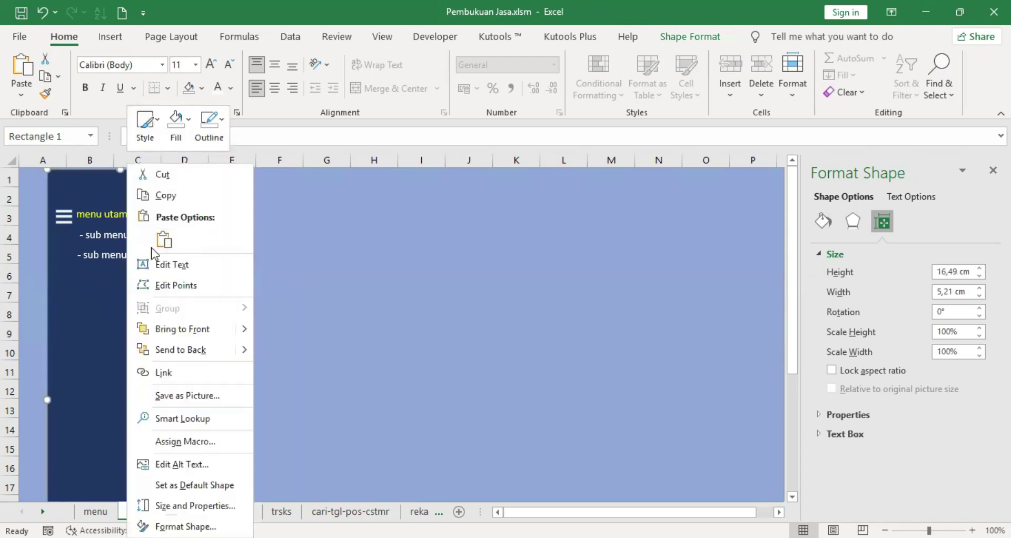
click(164, 236)
drag(66, 192, 89, 284)
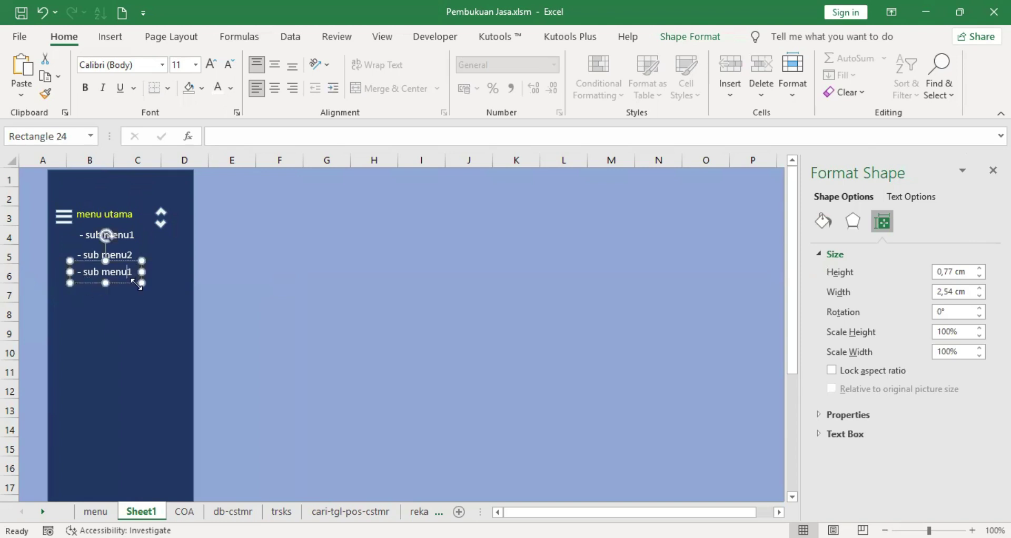
key(BackSpace)
text(3)
click(141, 326)
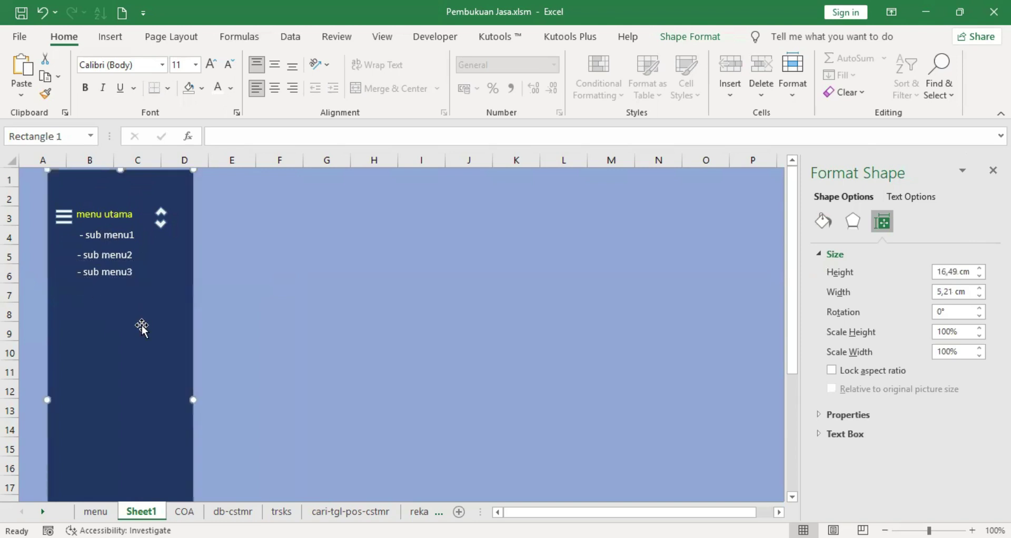
- Nudge the "- sub menu2" box slightly to the right to line it up with "- sub menu1"
click(104, 255)
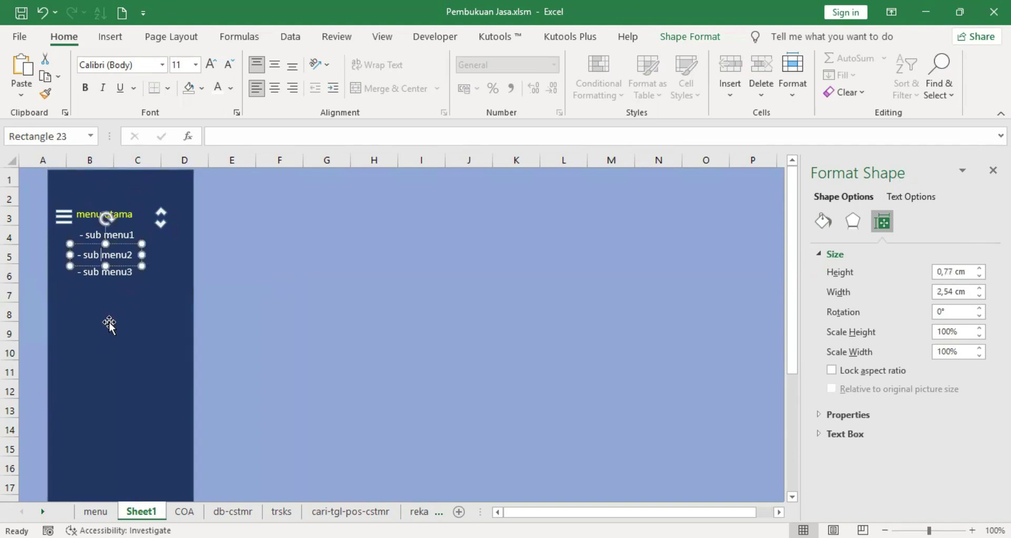
click(72, 250)
key(Right)
key(Right)
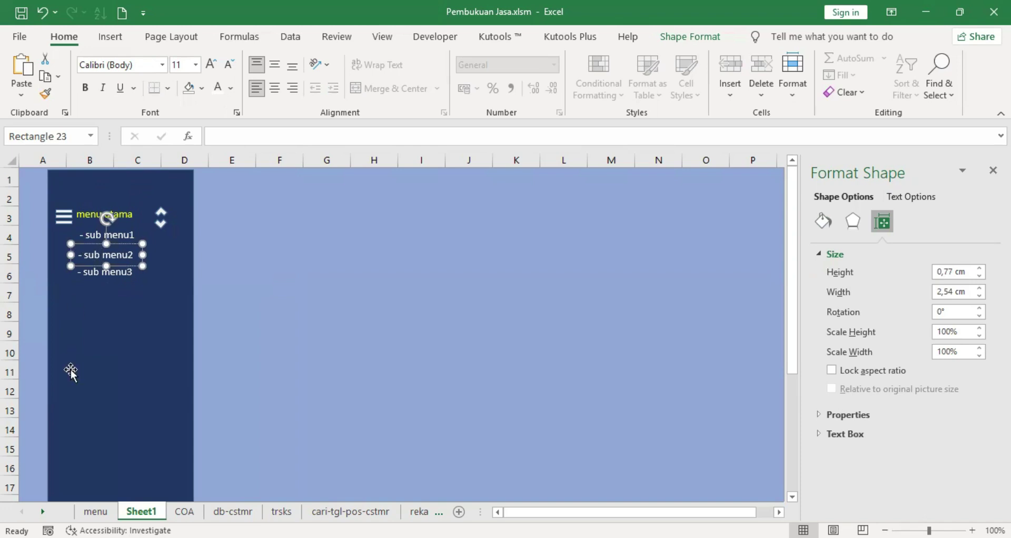
- Nudge the "- sub menu3" box down to even out the submenu spacing and close the shape formatting pane
click(102, 271)
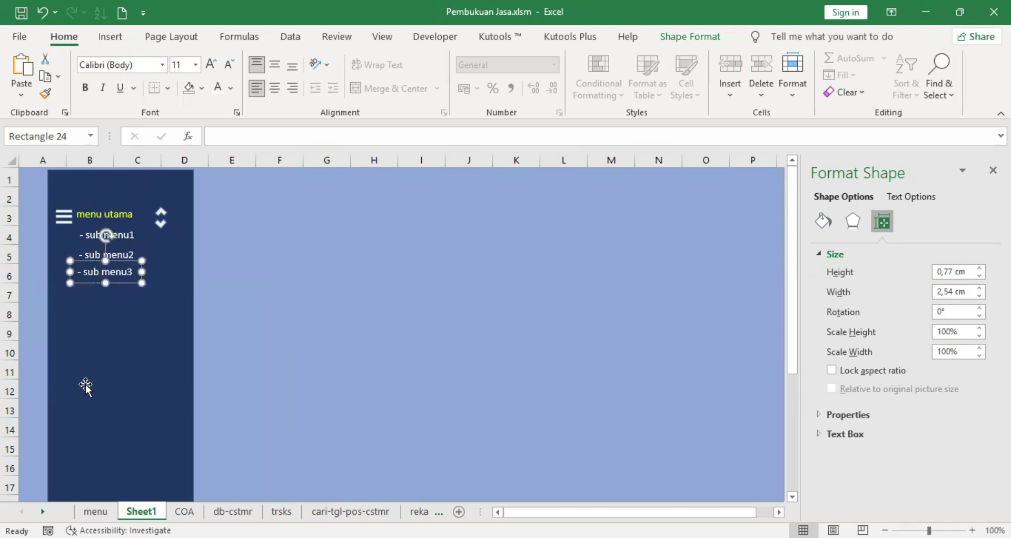
key(Down)
key(Down)
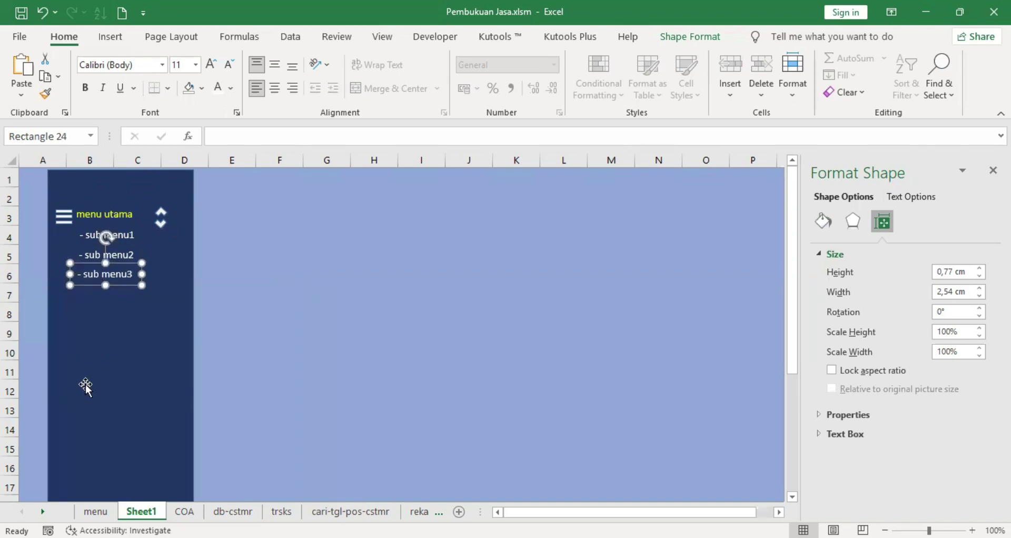
key(Down)
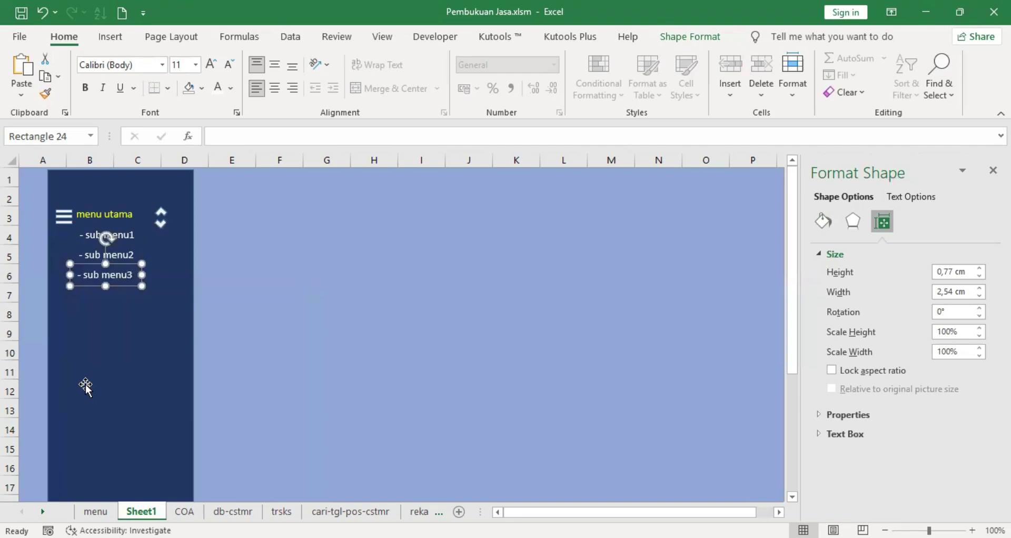
click(113, 367)
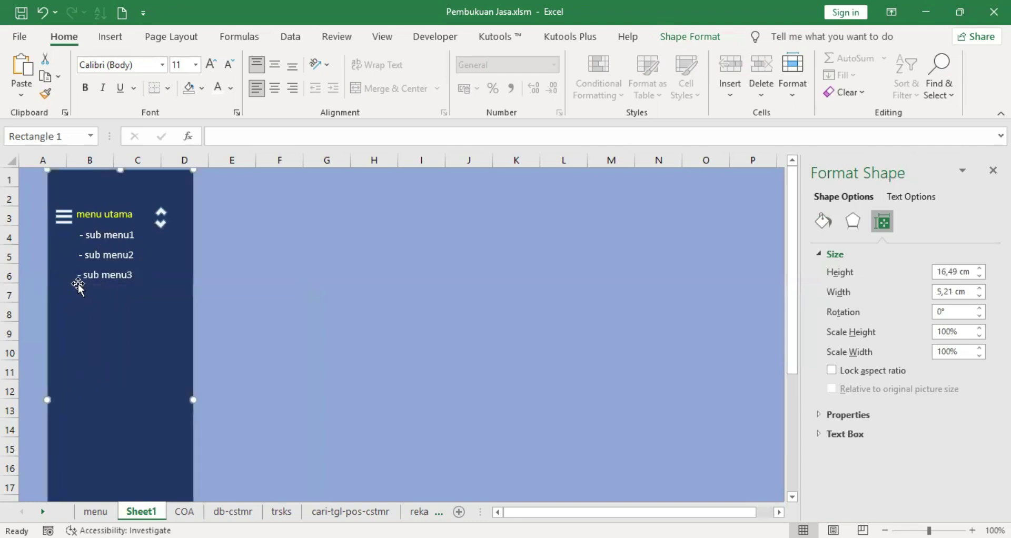
click(113, 234)
click(993, 171)
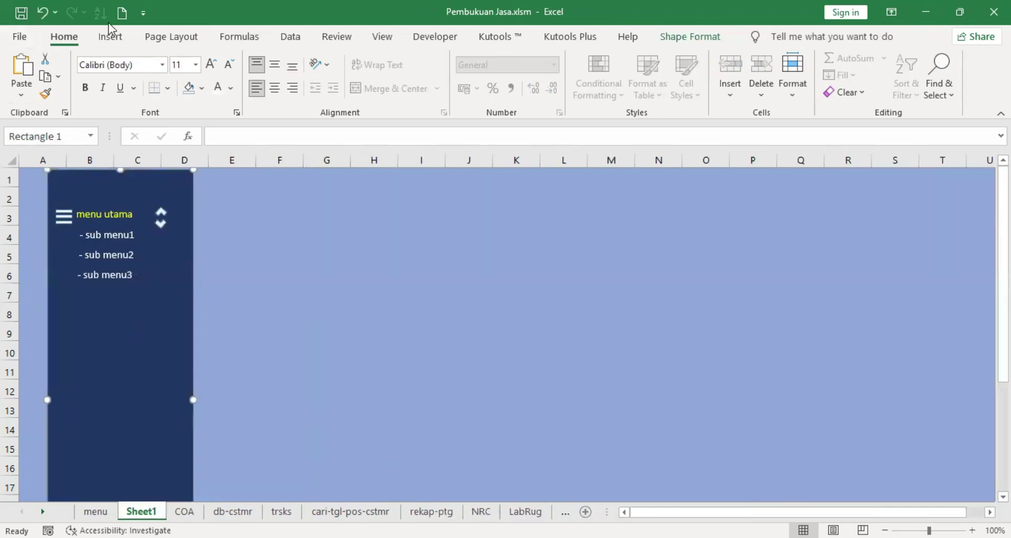
click(110, 37)
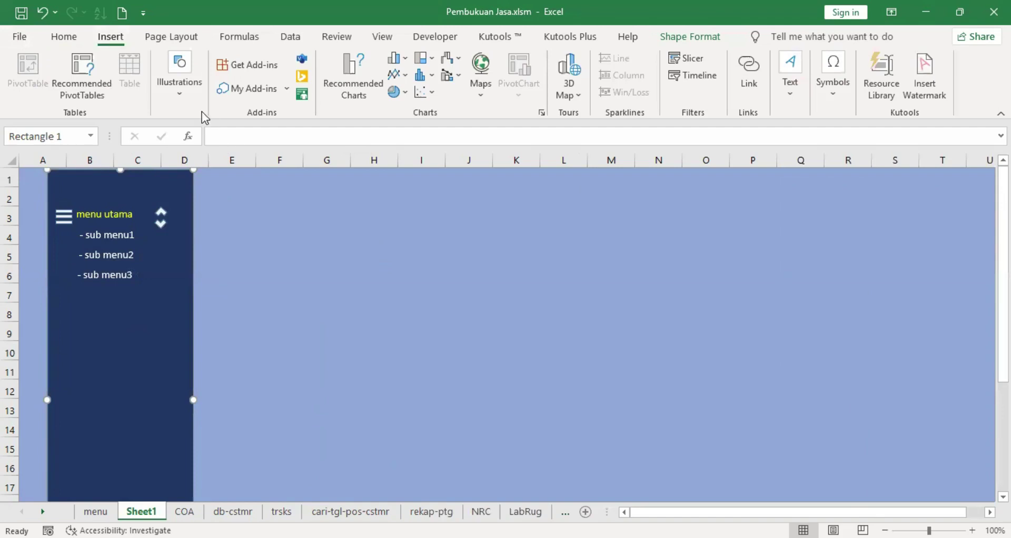
click(176, 86)
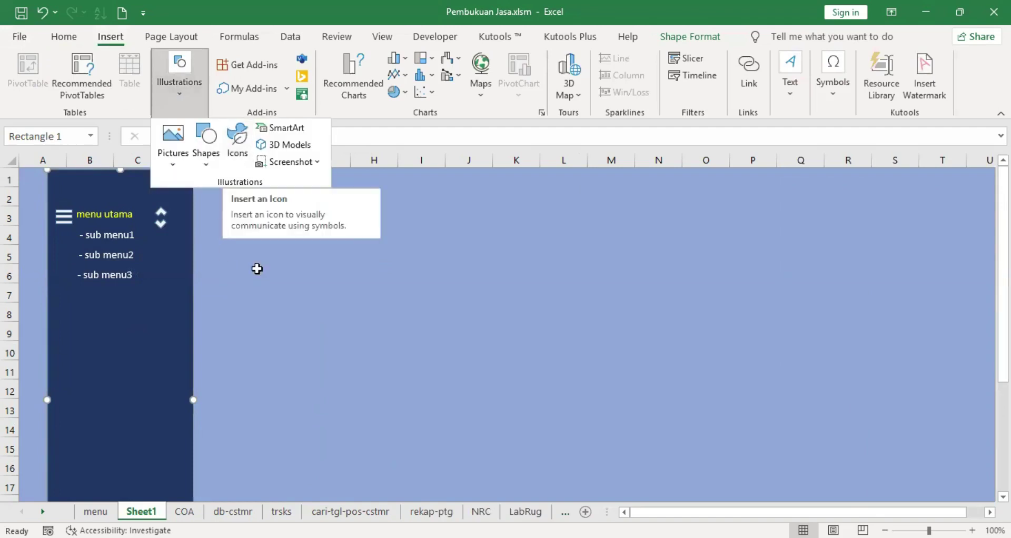
click(132, 133)
click(61, 37)
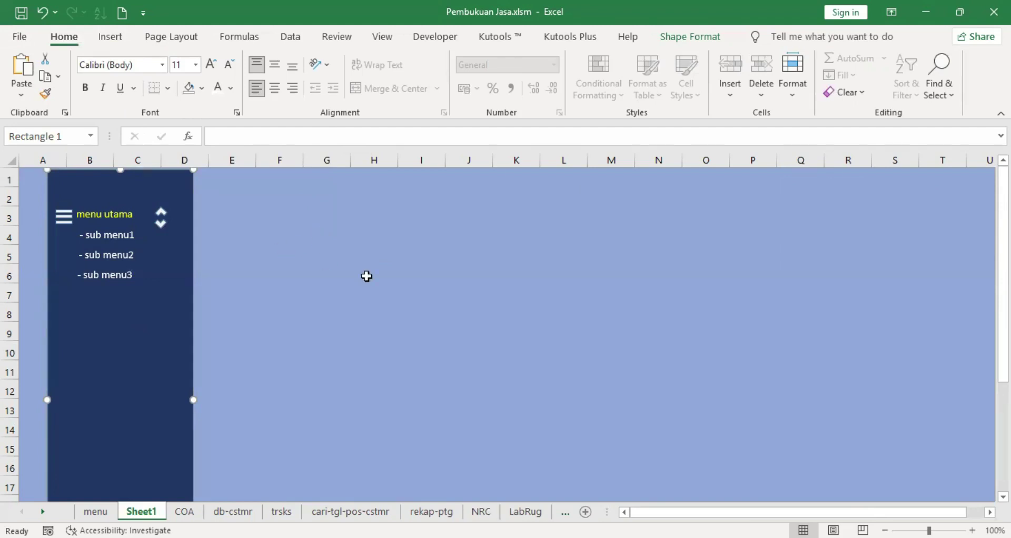
- Try to name the "- sub menu1" box submenu1
click(105, 232)
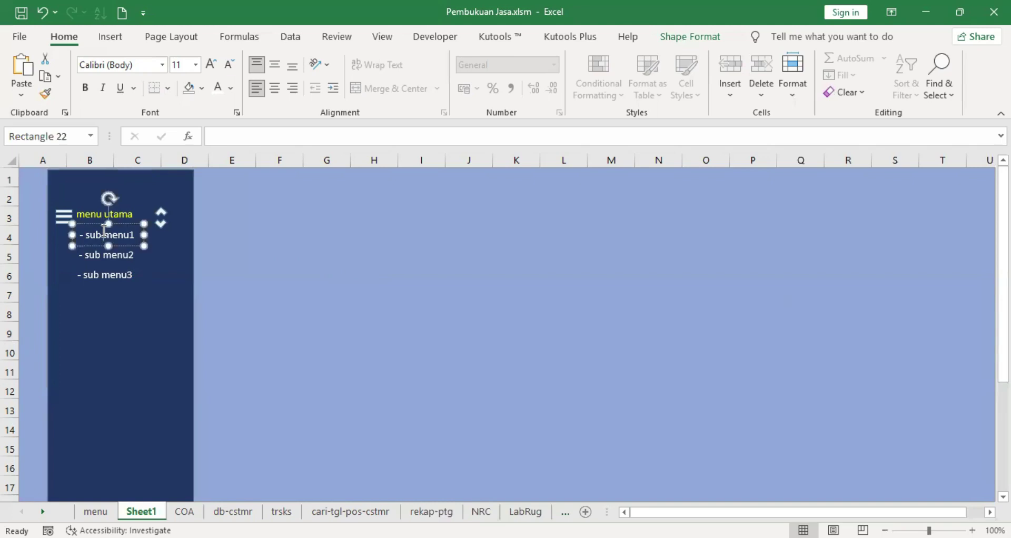
click(76, 133)
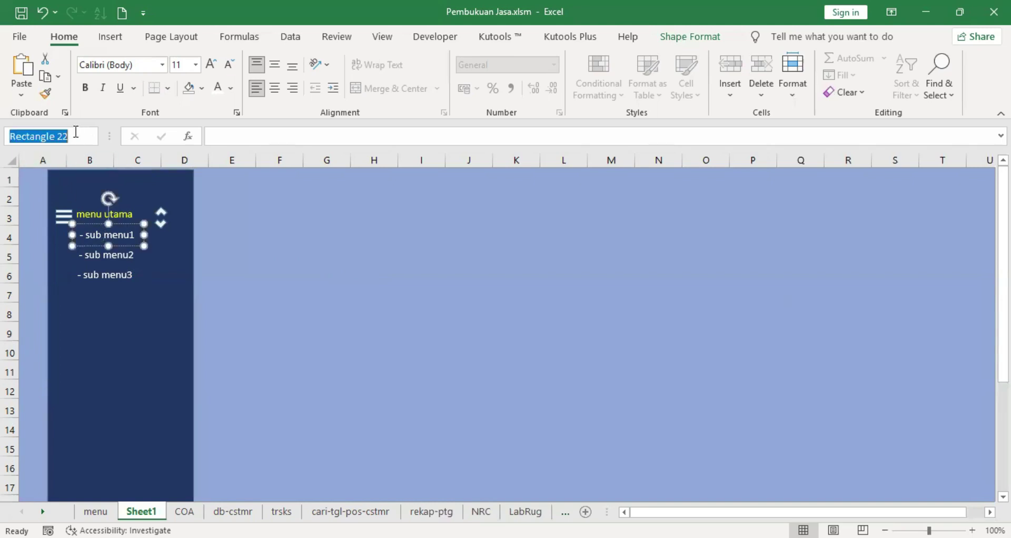
text(submenu1)
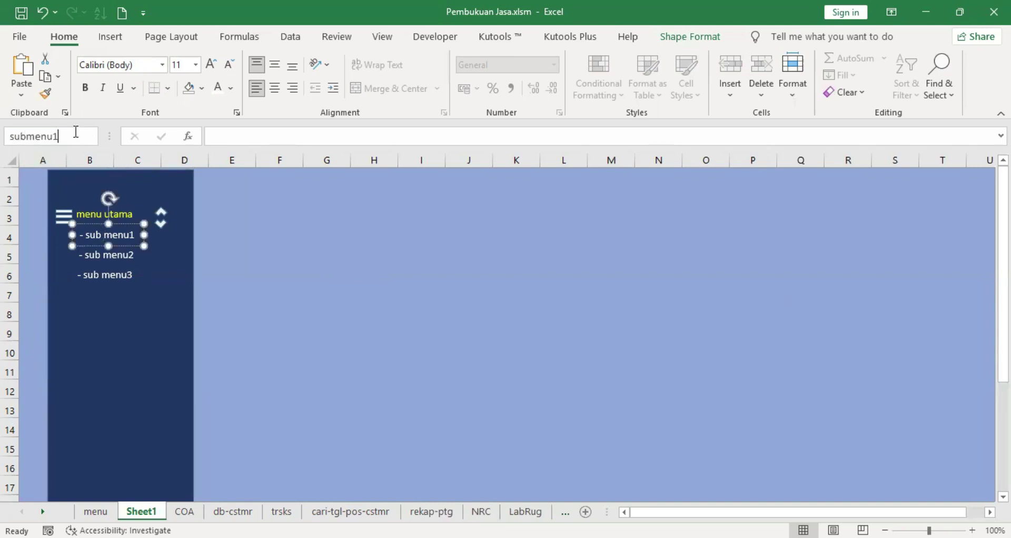
key(Return)
- Name the "- sub menu2" box submenu2
click(122, 255)
click(80, 136)
text(s)
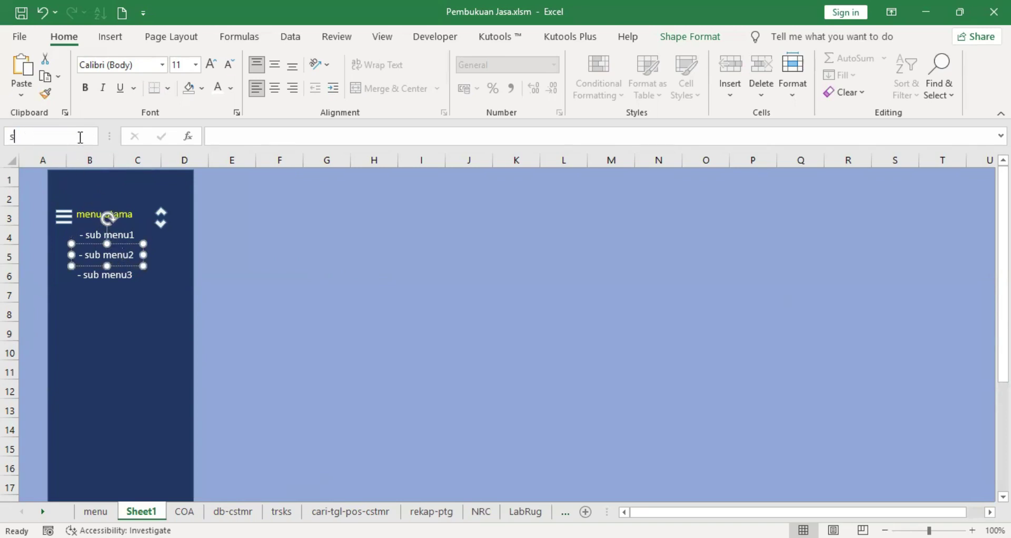
text(ubmenu2)
key(Return)
- Name the "- sub menu3" box submenu3 and deselect it
click(96, 275)
click(29, 137)
text(submenu3)
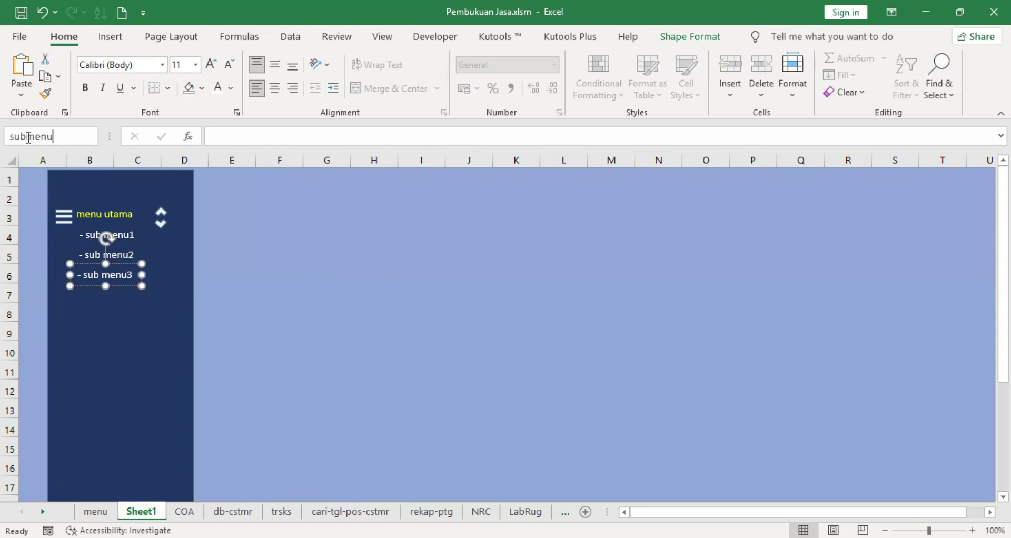
key(Return)
click(259, 258)
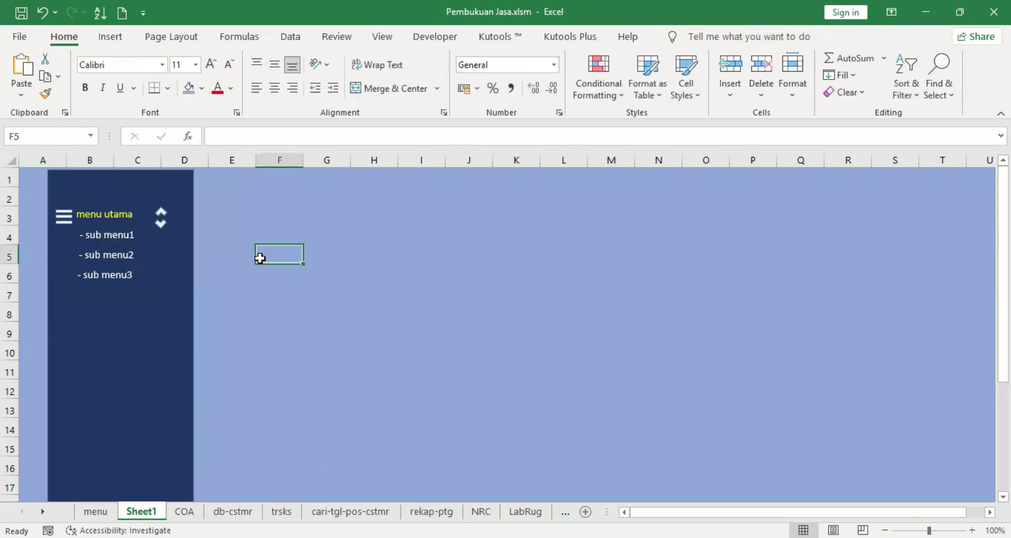
click(115, 233)
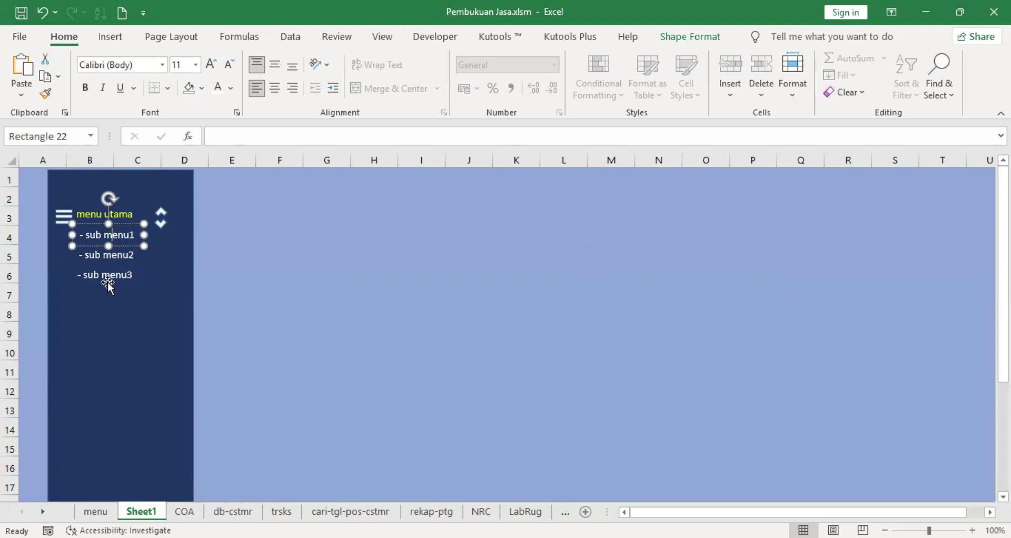
click(375, 242)
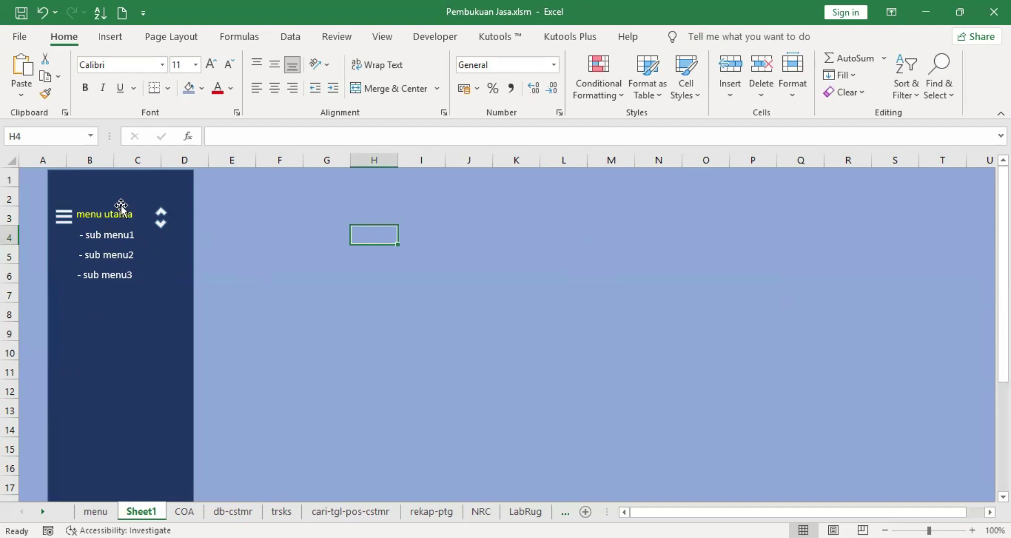
- Paste another copy of the submenu box and place it directly below "- sub menu3"
click(88, 333)
right_click(89, 333)
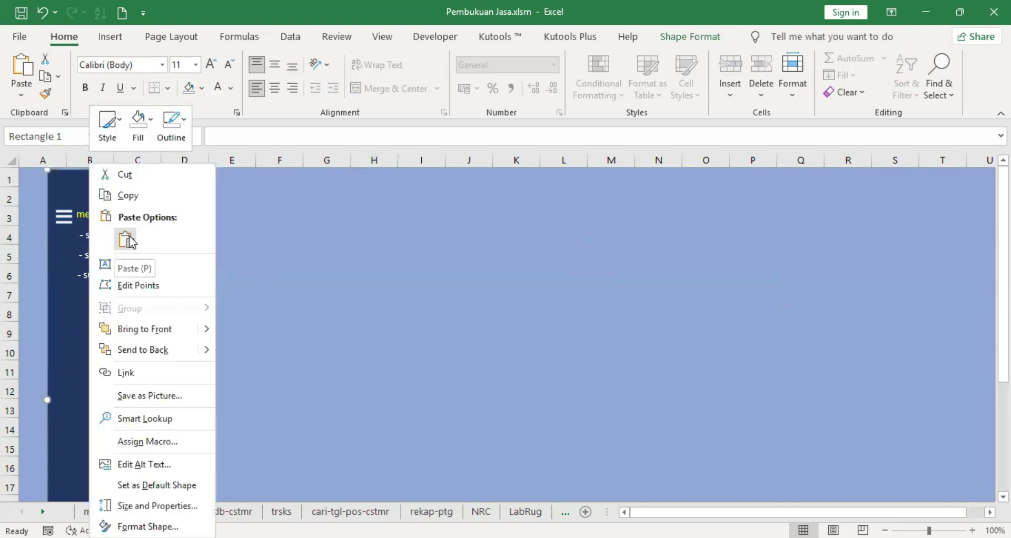
click(129, 235)
drag(97, 191, 122, 304)
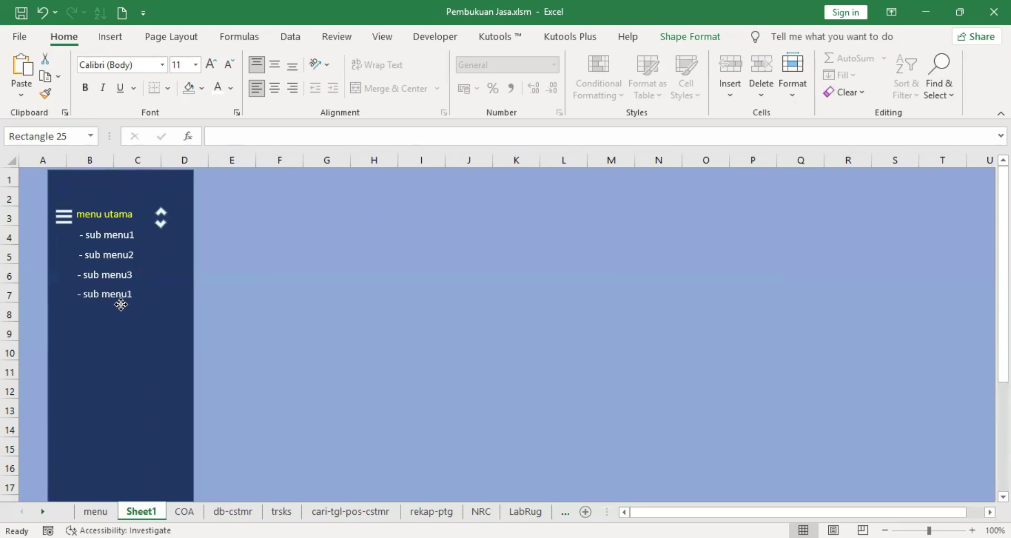
- Relabel the pasted box "menu ke dua" and widen it slightly to fit the text
click(75, 292)
click(96, 298)
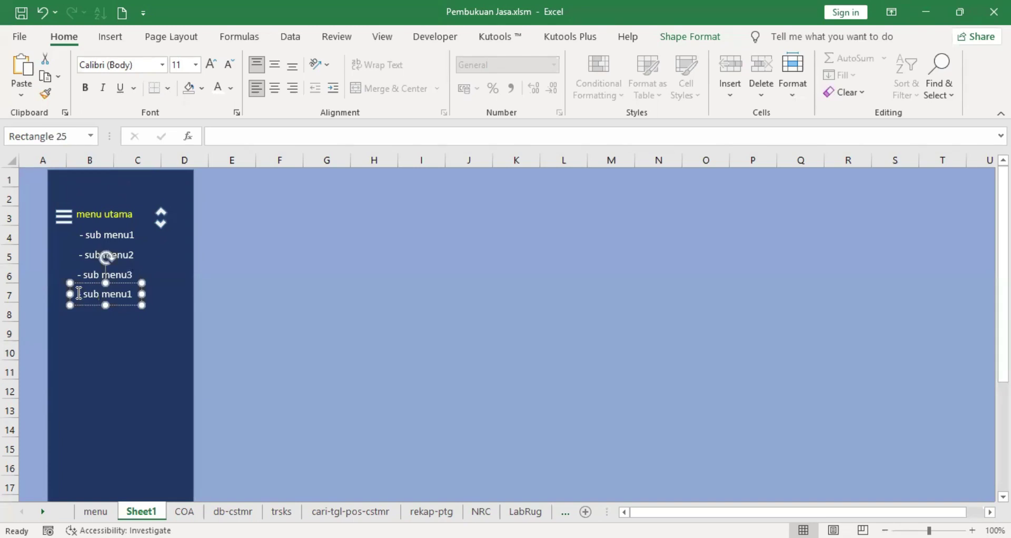
key(Delete)
key(Delete)
key(Delete)
key(Delete)
key(Delete)
key(Delete)
text(me)
key(BackSpace)
text(ke duaq)
drag(142, 294, 152, 291)
click(124, 323)
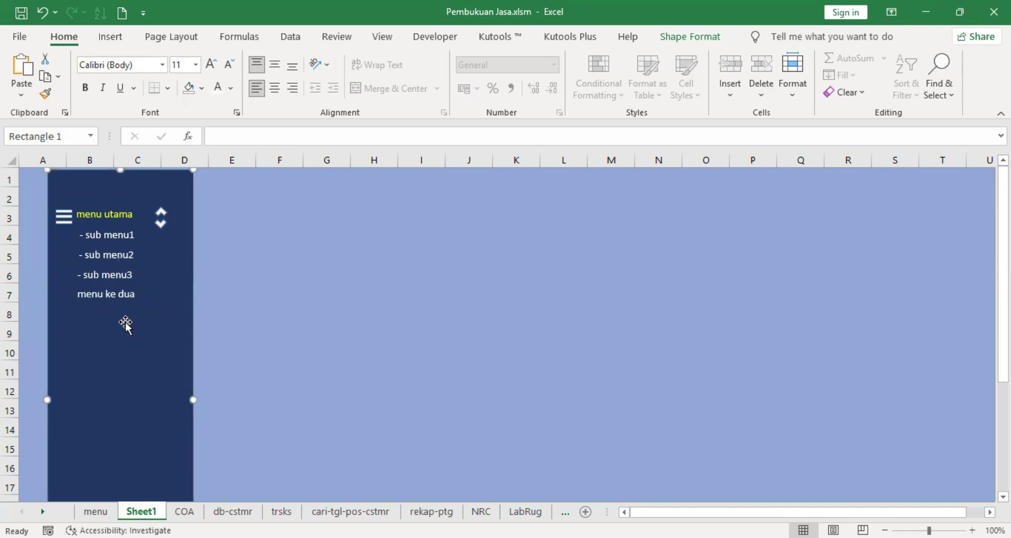
- Change the font colour of the "menu ke dua" heading to yellow
click(111, 292)
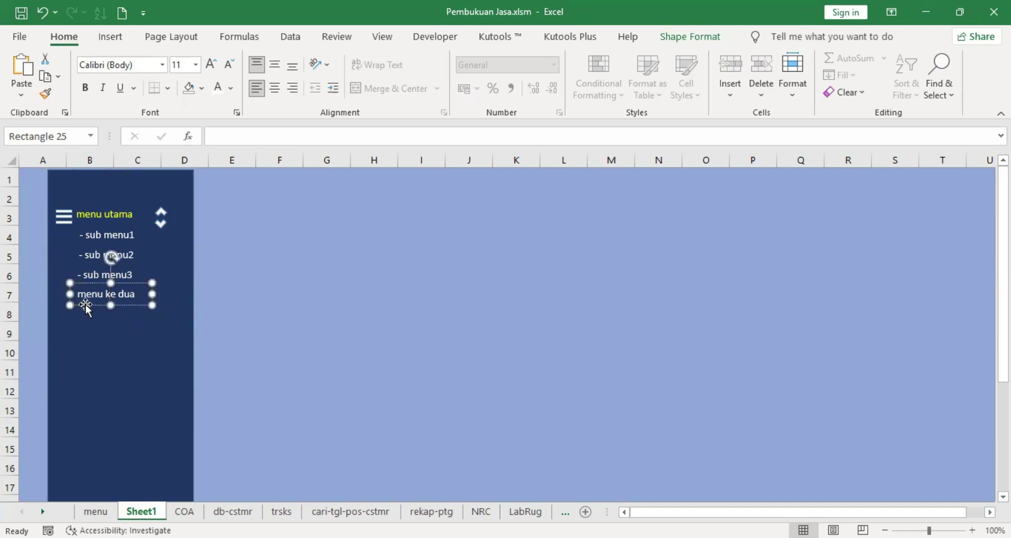
click(230, 88)
click(255, 250)
click(86, 304)
click(218, 88)
click(124, 335)
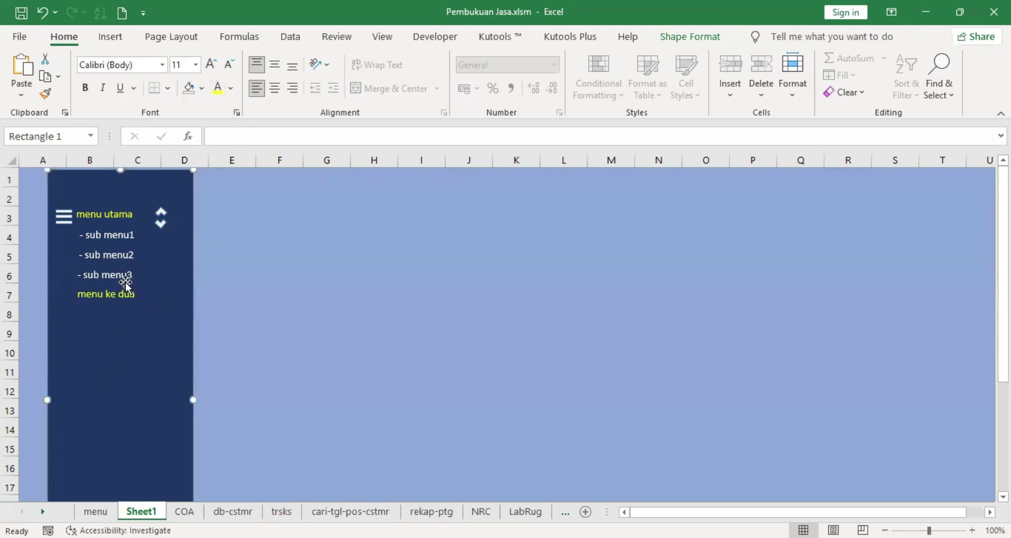
- Search the stock icons for "see" and insert the glasses icon into the sheet
click(92, 294)
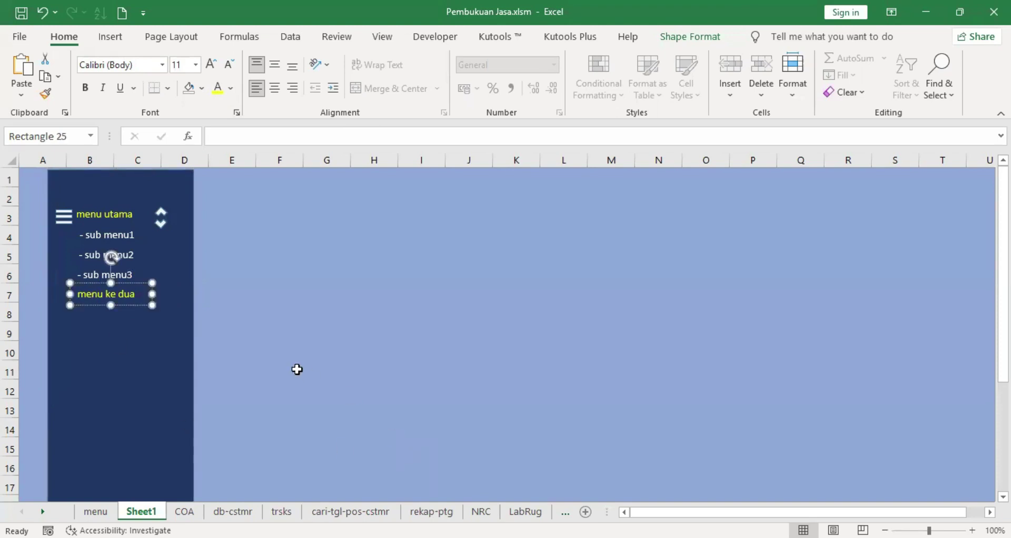
click(110, 37)
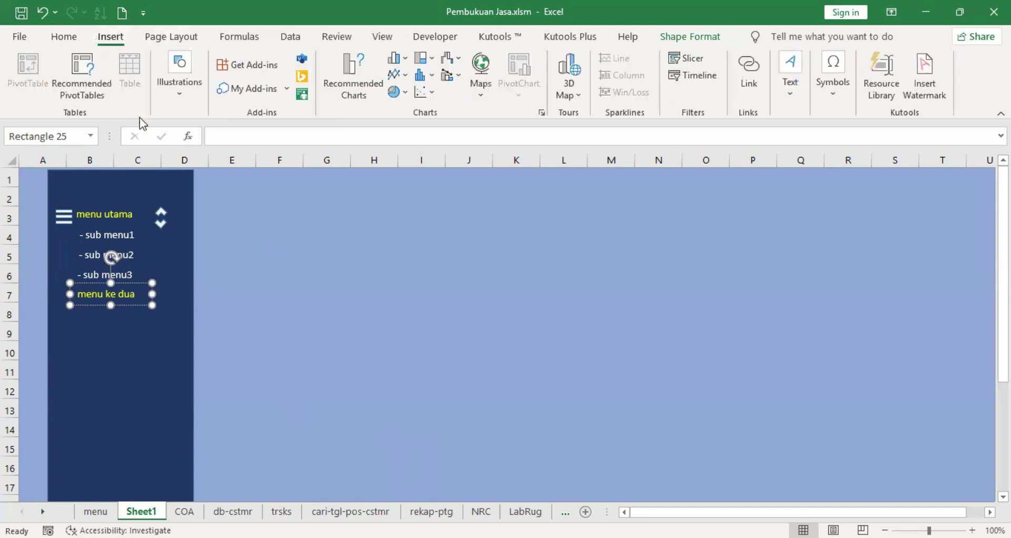
click(173, 92)
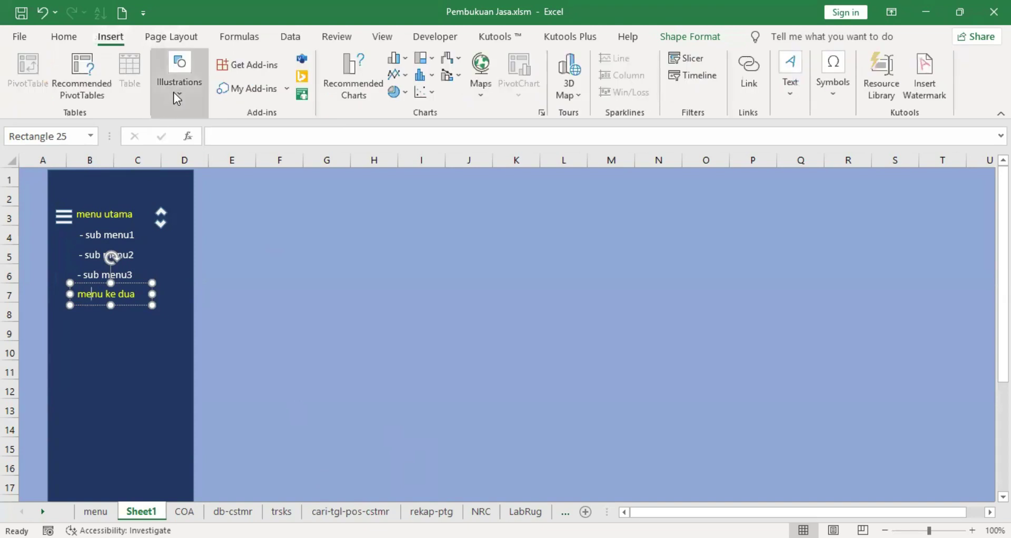
click(239, 141)
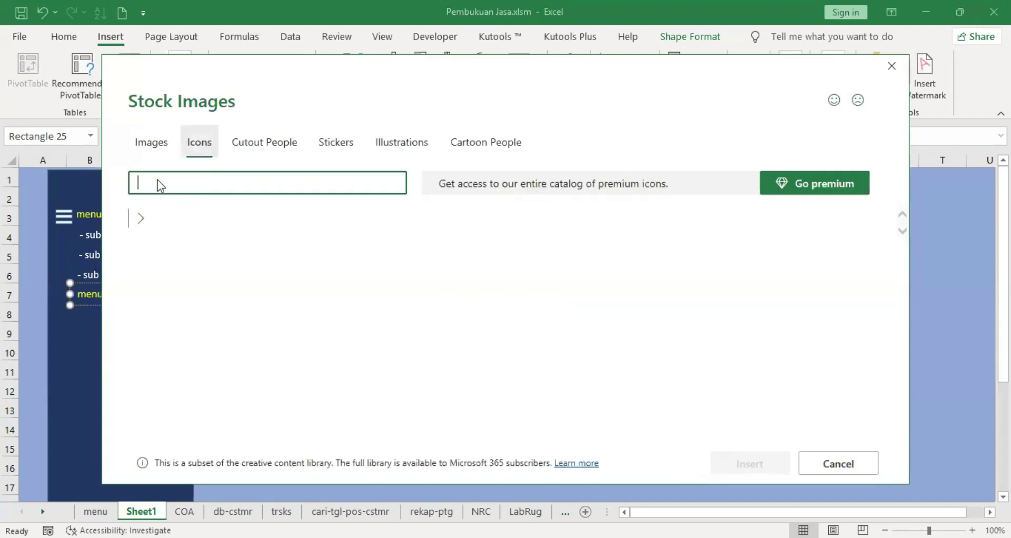
text(see)
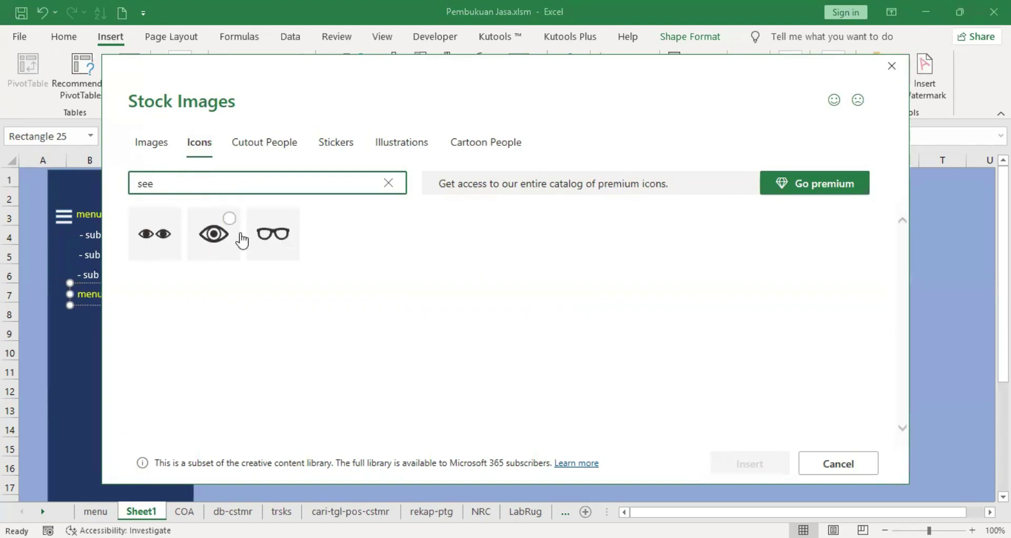
click(289, 218)
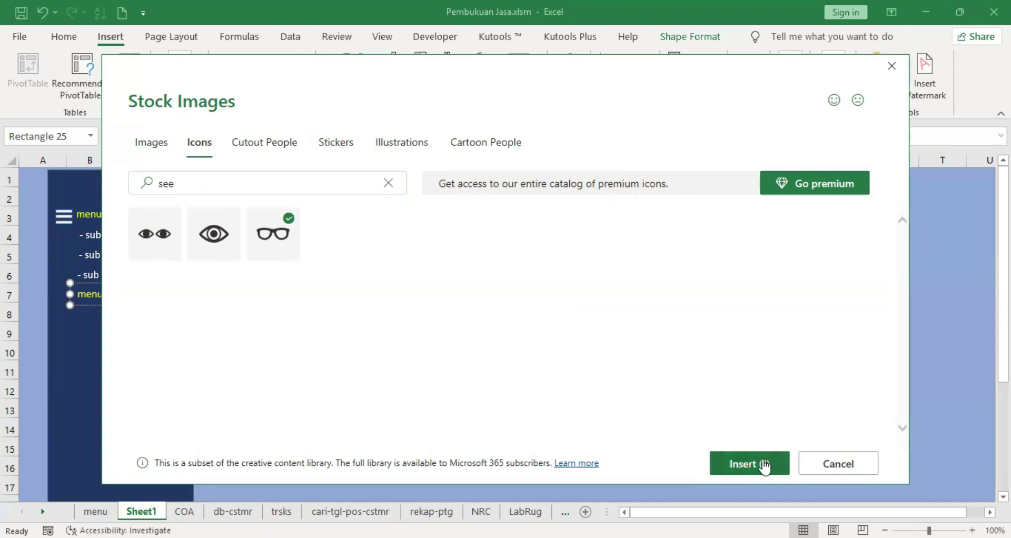
click(760, 459)
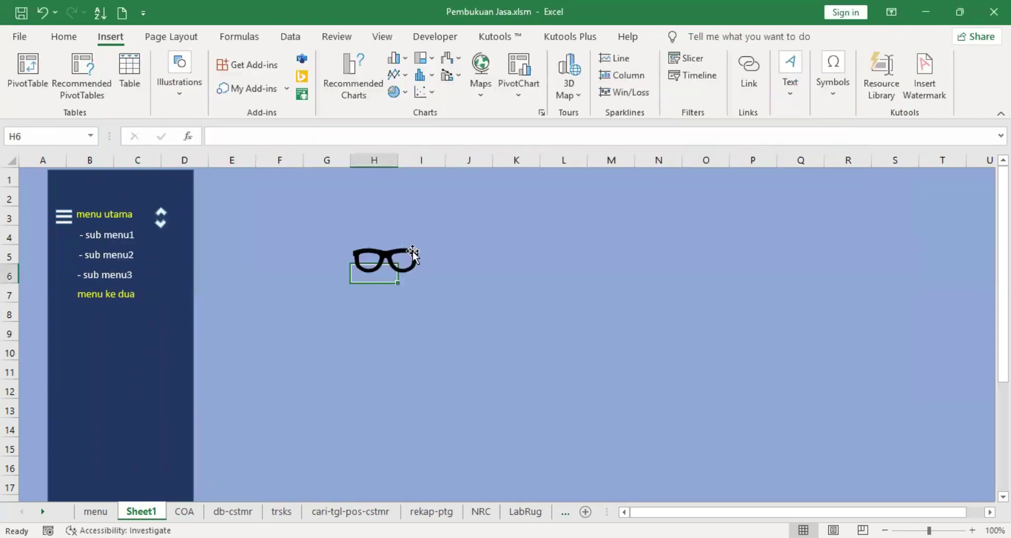
- Resize the glasses icon to 0,7 cm high and 0,7 cm wide
click(387, 259)
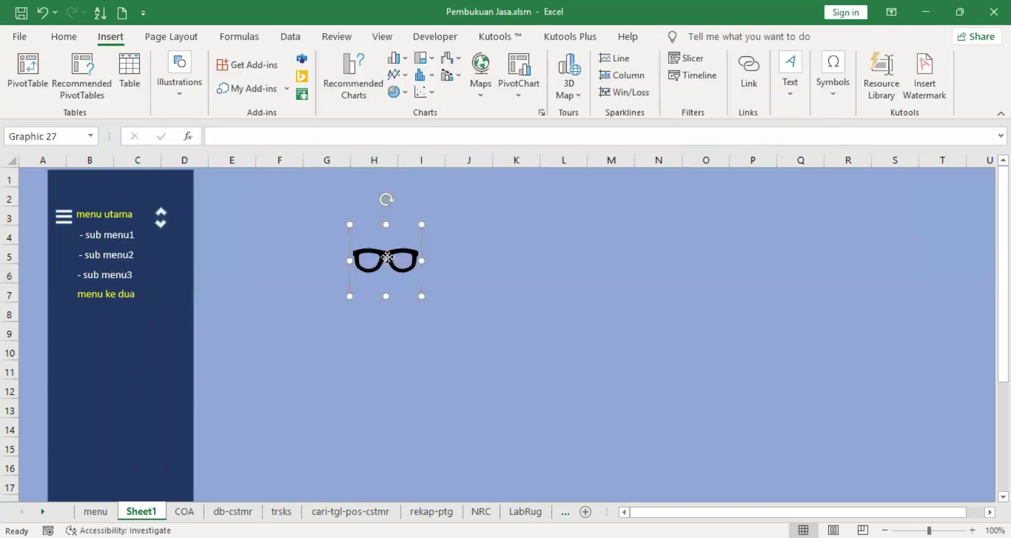
right_click(387, 258)
click(447, 527)
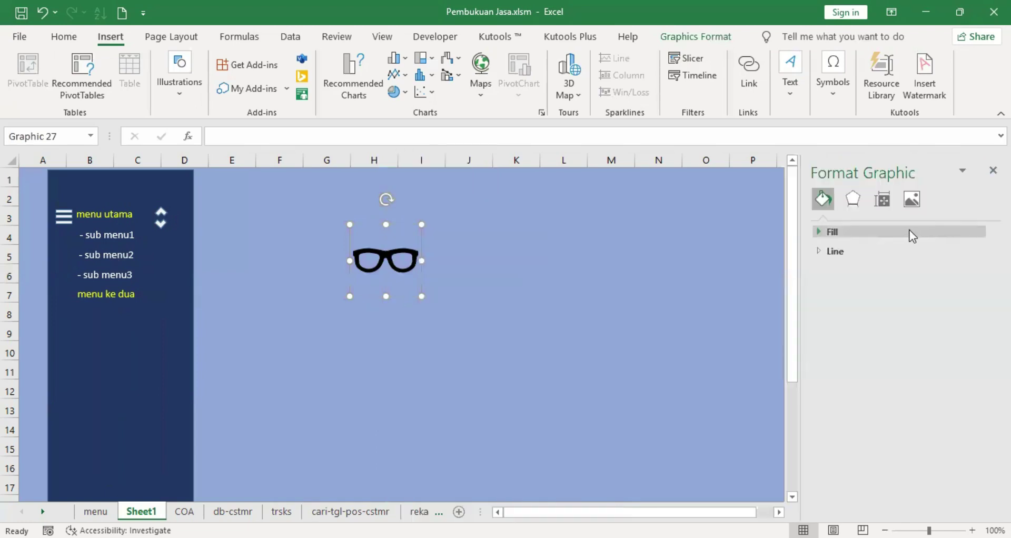
click(879, 205)
click(980, 253)
click(979, 254)
click(980, 254)
click(979, 253)
click(979, 253)
click(978, 273)
click(978, 273)
click(979, 273)
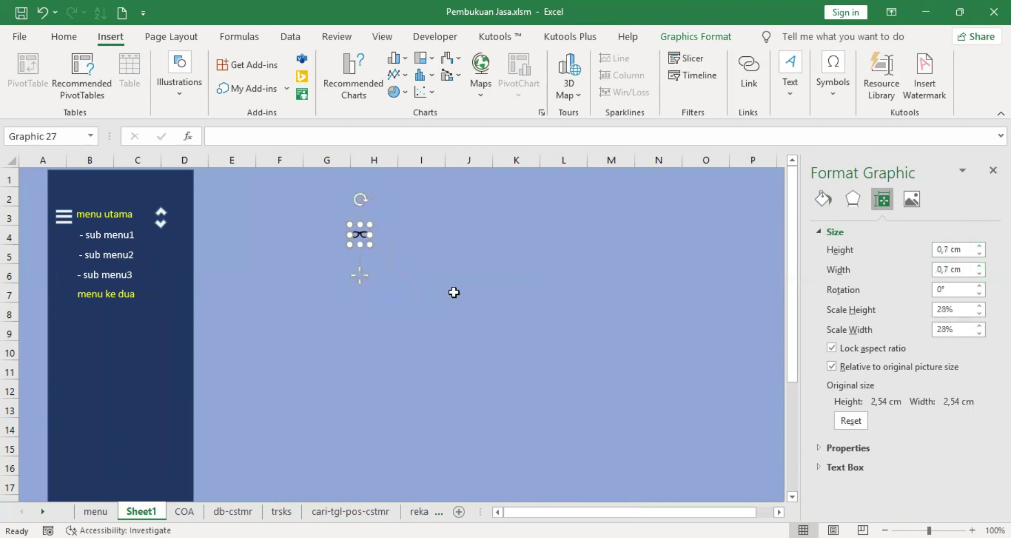
- Move the glasses icon onto the side menu, just left of the "menu ke dua" heading
drag(358, 276, 62, 335)
click(62, 37)
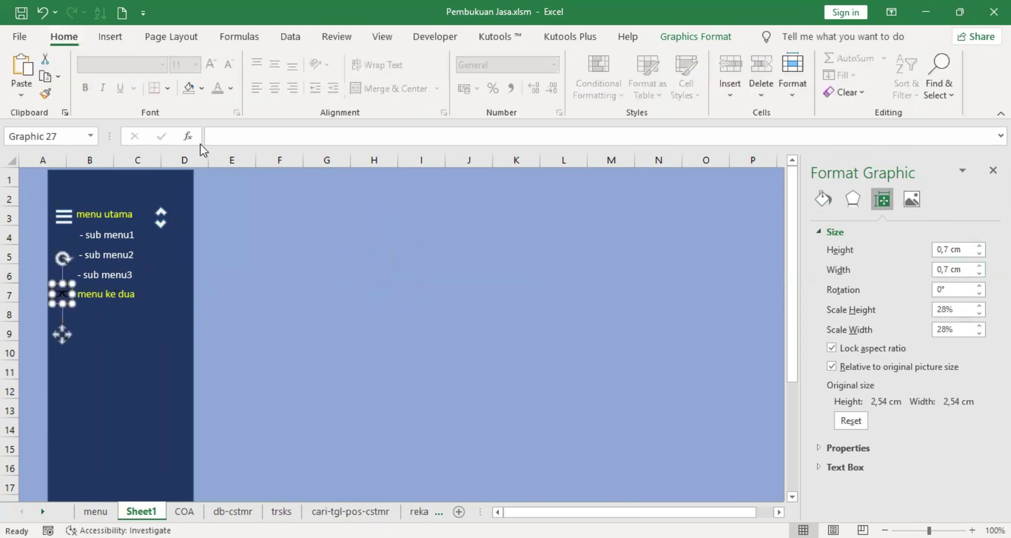
- Fill the glasses icon beside the "menu ke dua" heading with white
click(202, 88)
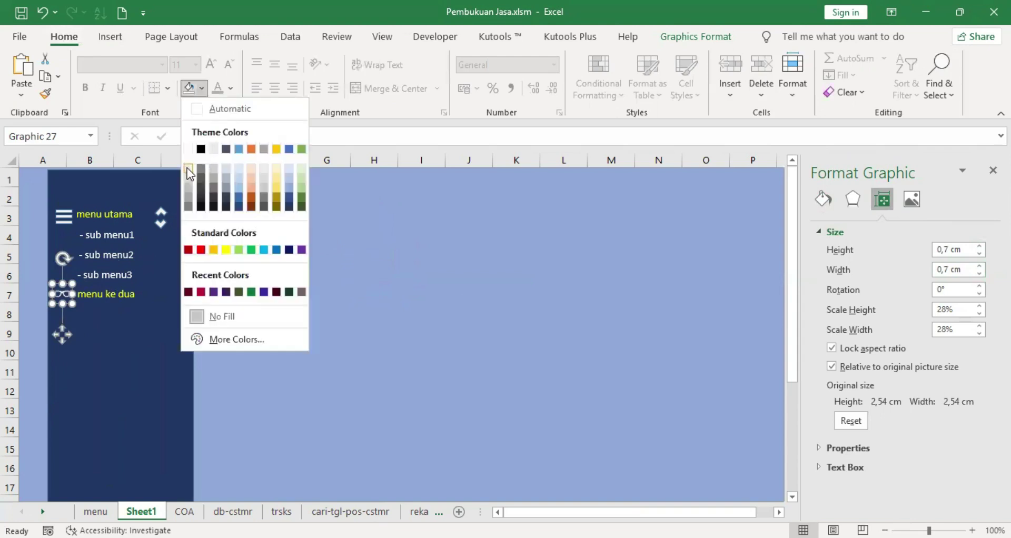
click(188, 150)
click(115, 324)
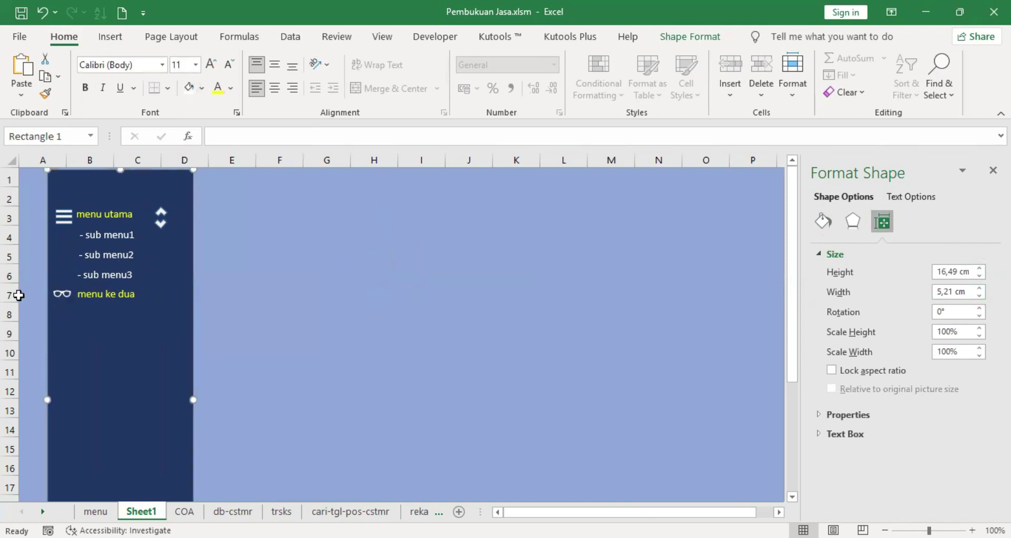
click(63, 295)
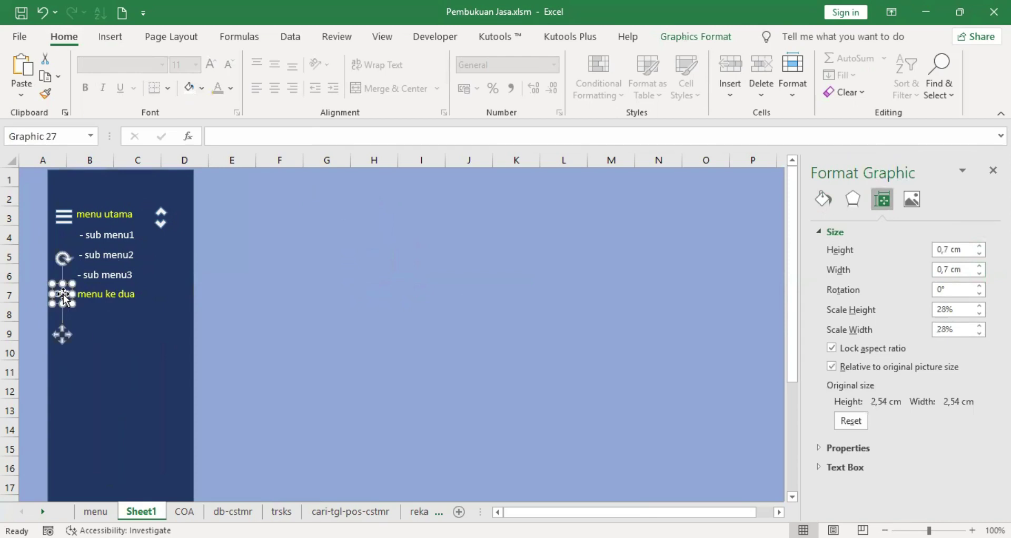
ctrl+click(99, 299)
right_click(95, 304)
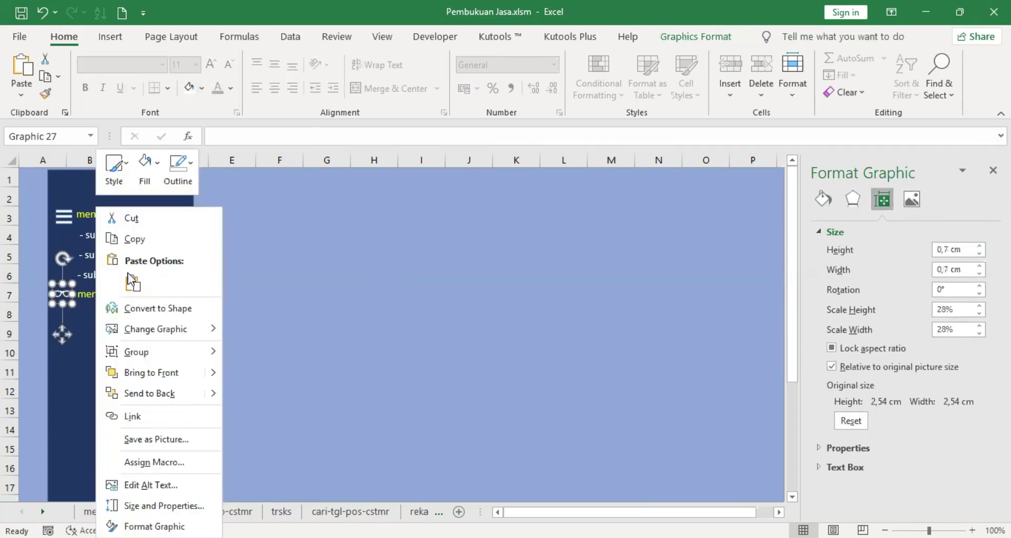
mouse_move(159, 350)
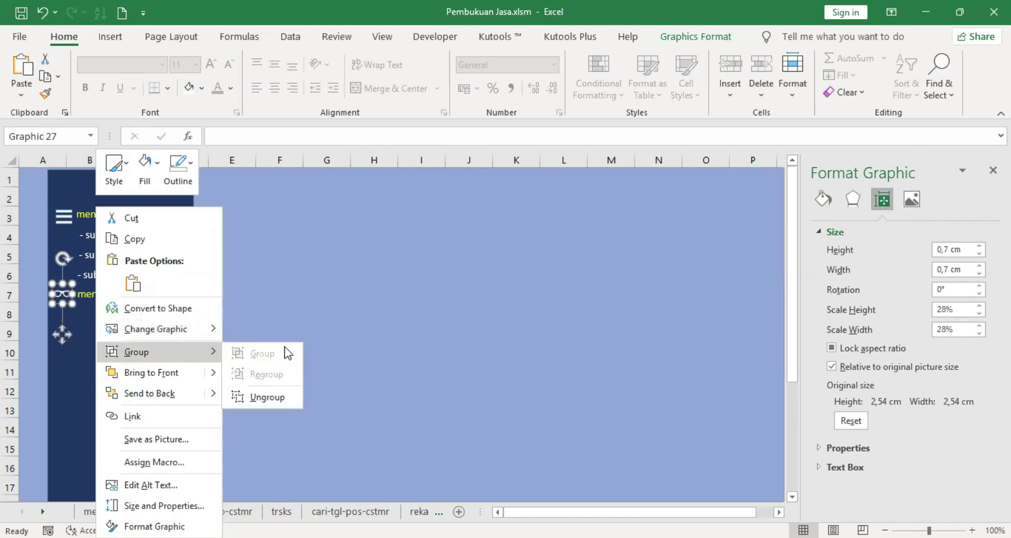
- Widen the "menu ke dua" heading shape leftward to about 3,55 cm so that it spans the glasses icon
click(74, 294)
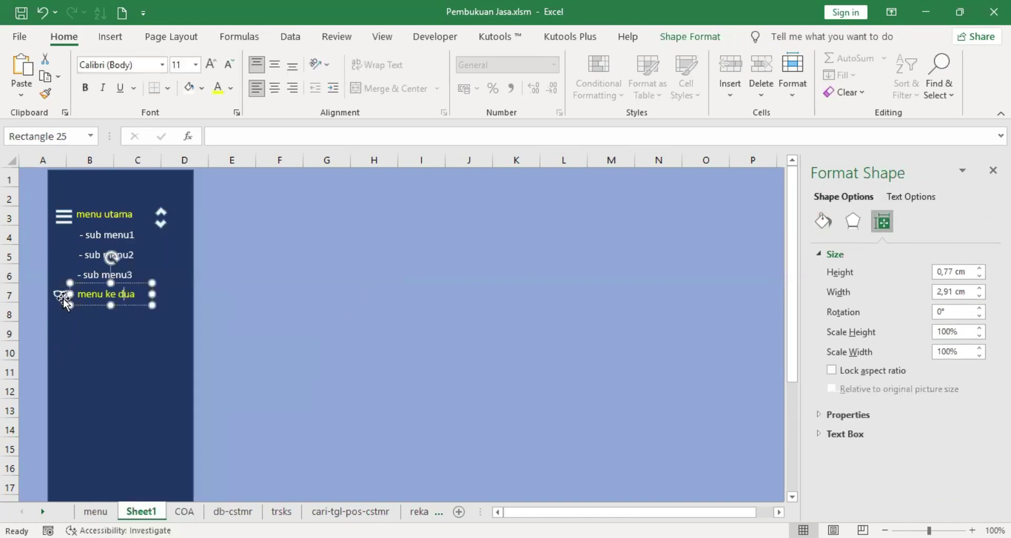
drag(67, 294, 51, 293)
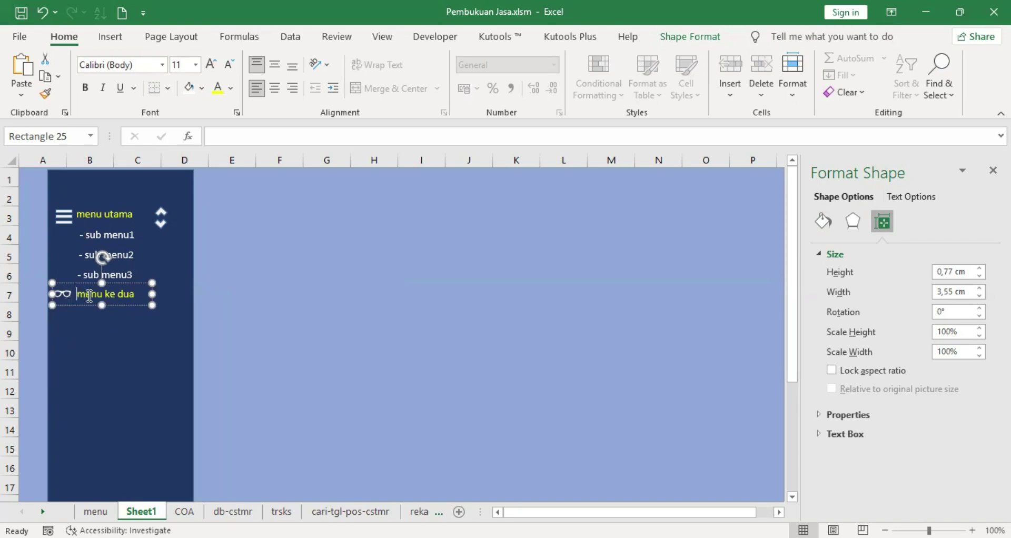
click(75, 304)
right_click(75, 305)
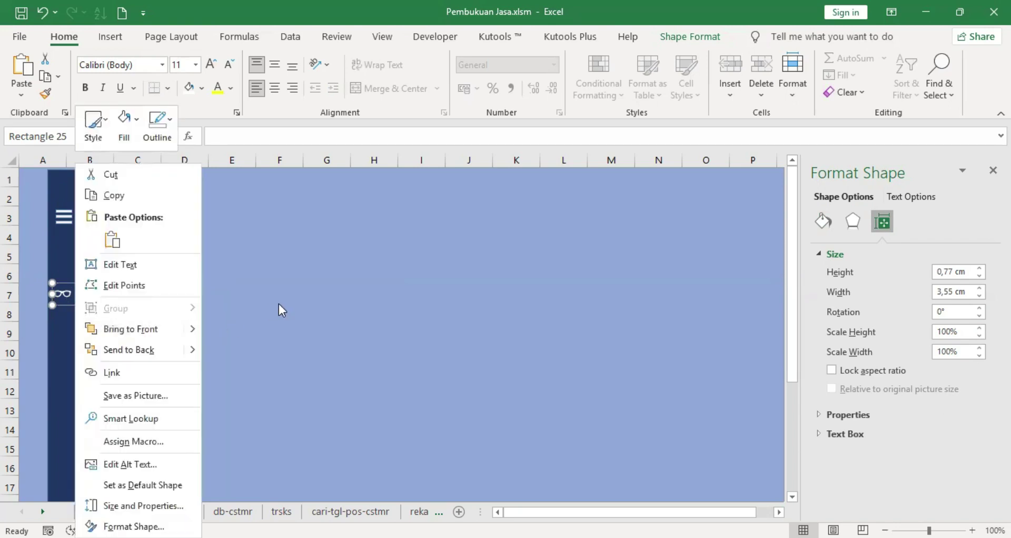
click(67, 300)
click(65, 296)
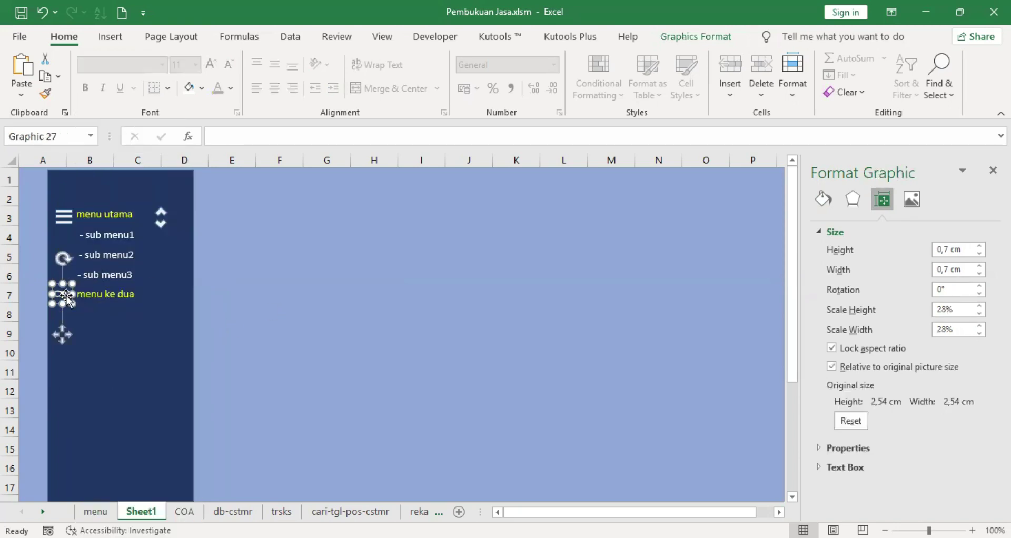
ctrl+click(100, 295)
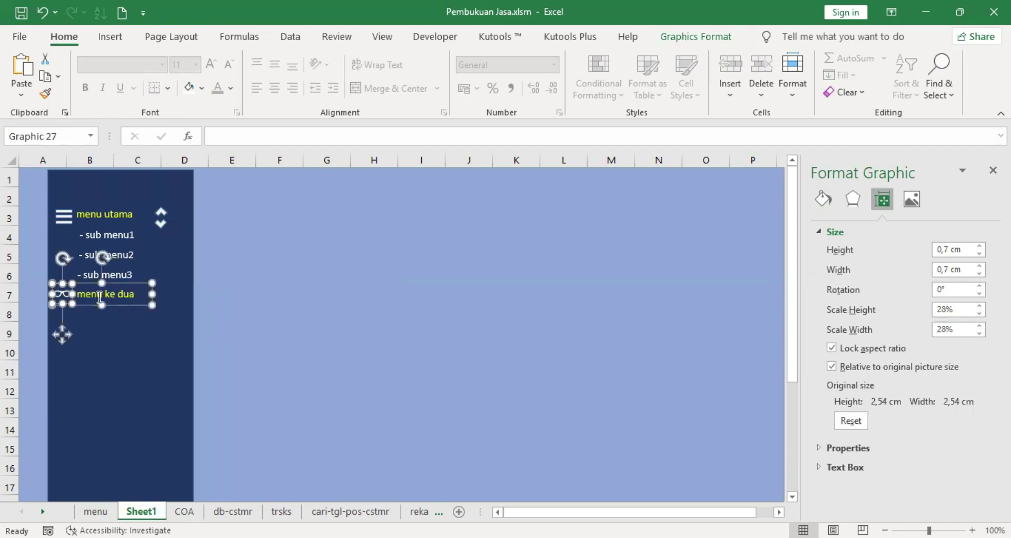
right_click(137, 282)
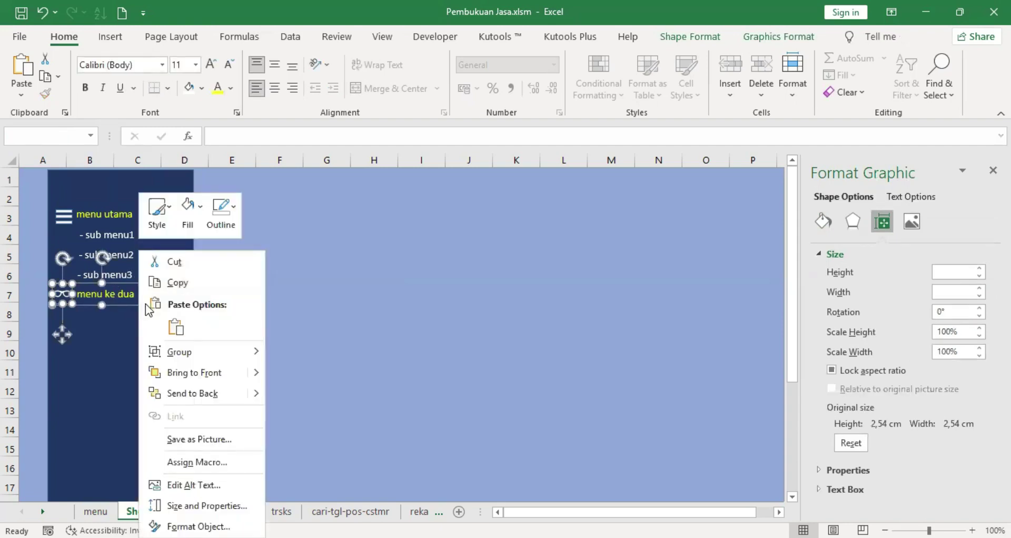
click(271, 274)
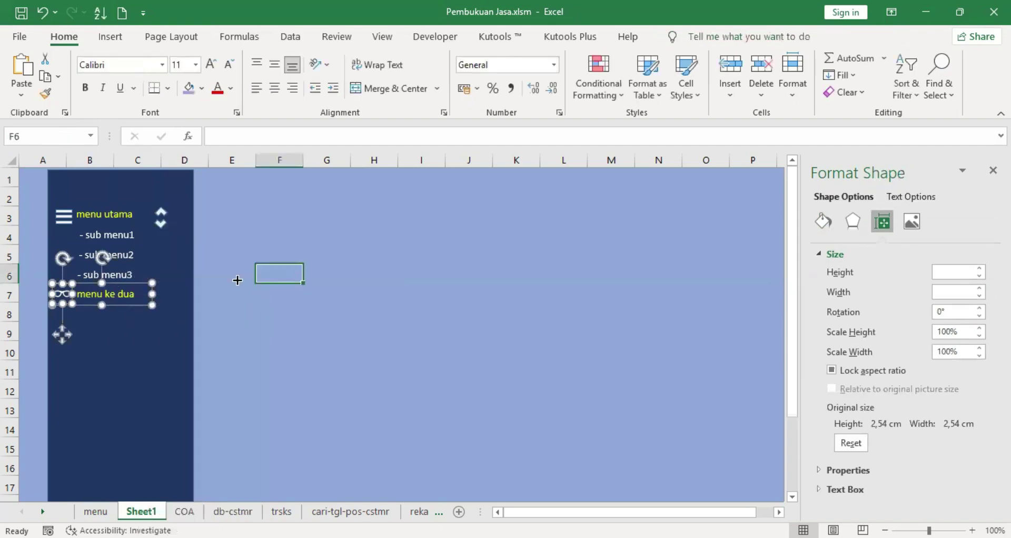
click(62, 294)
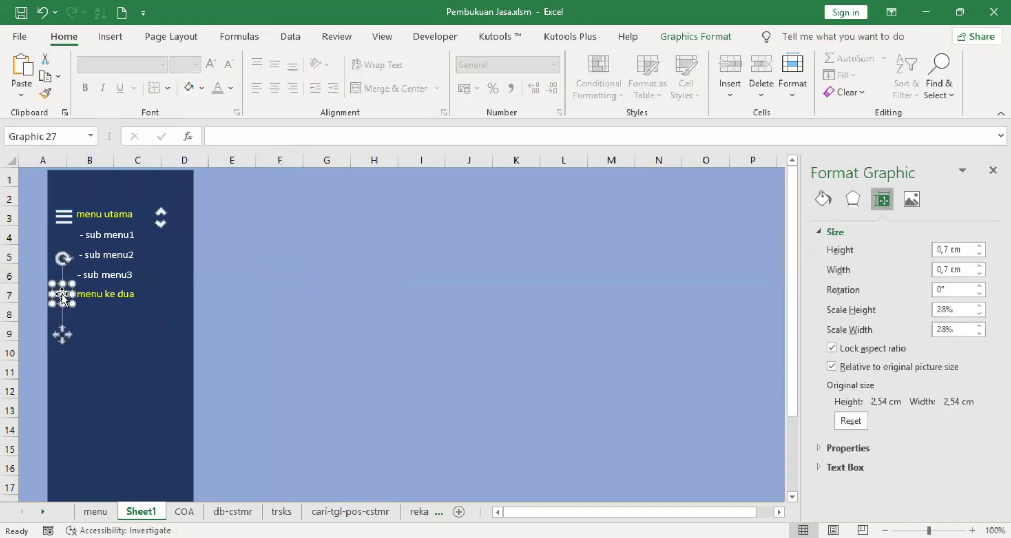
ctrl+click(96, 293)
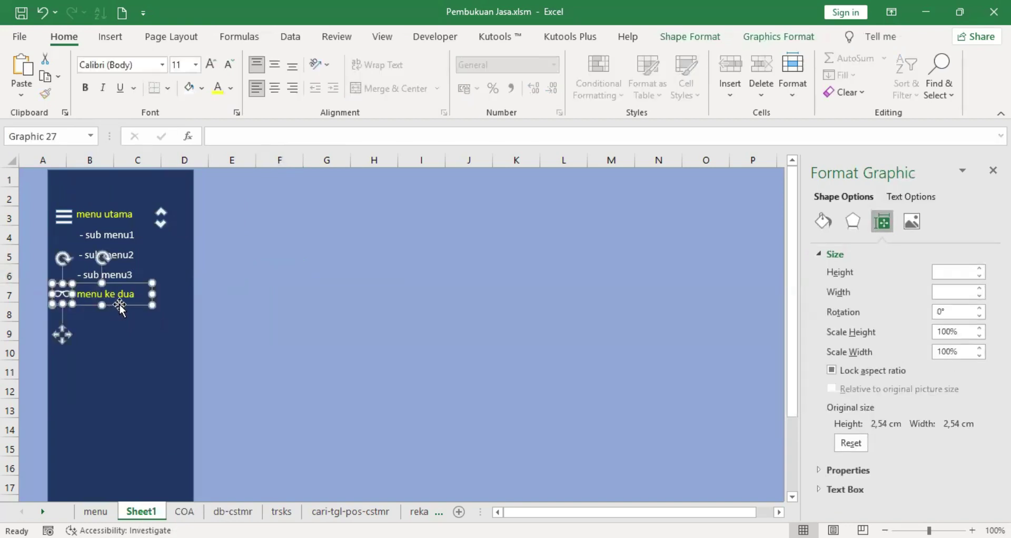
right_click(119, 304)
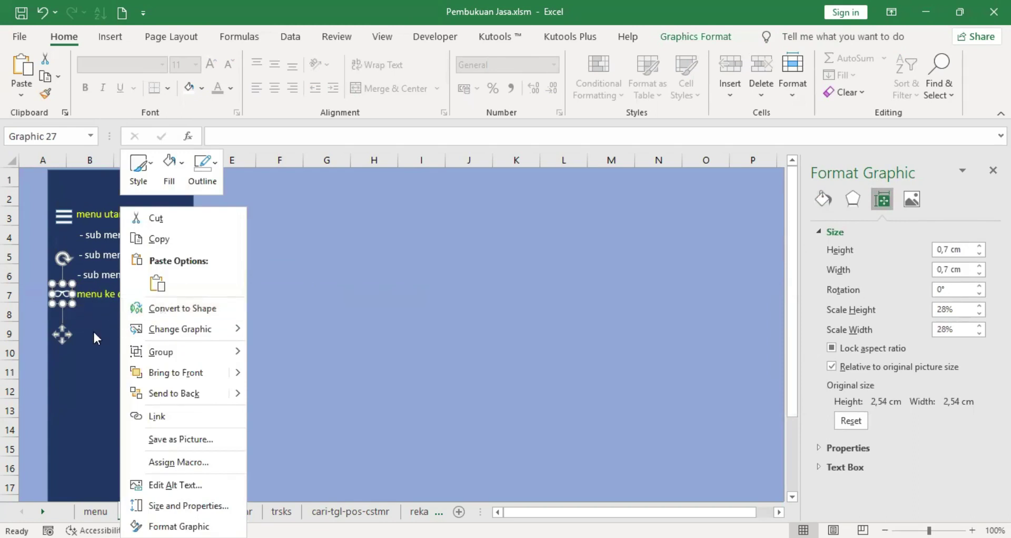
key(Escape)
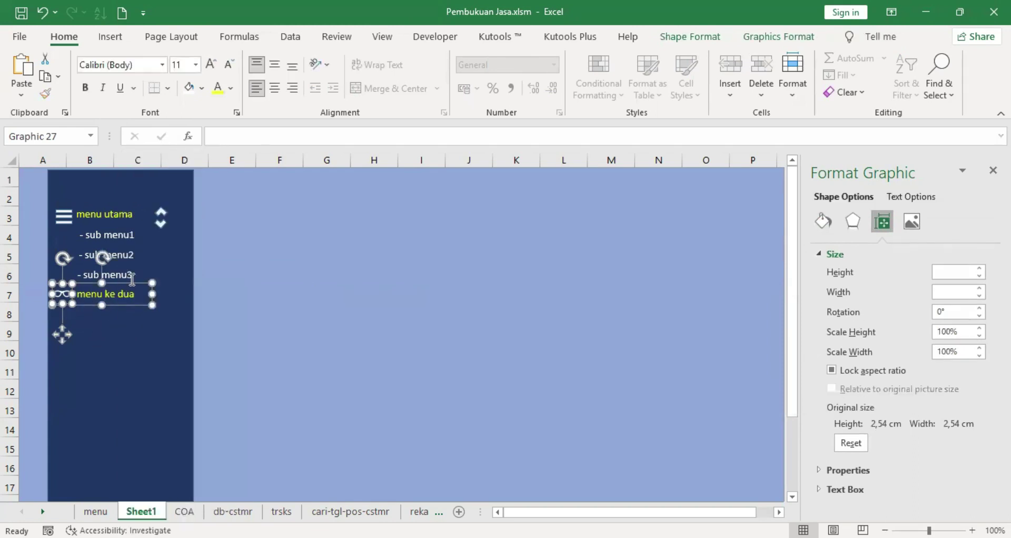
right_click(130, 292)
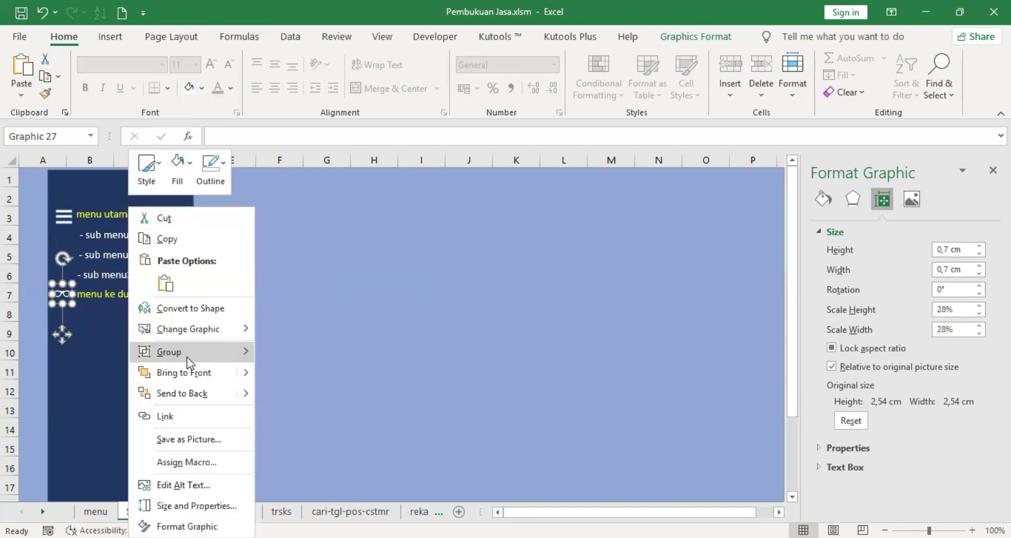
mouse_move(214, 350)
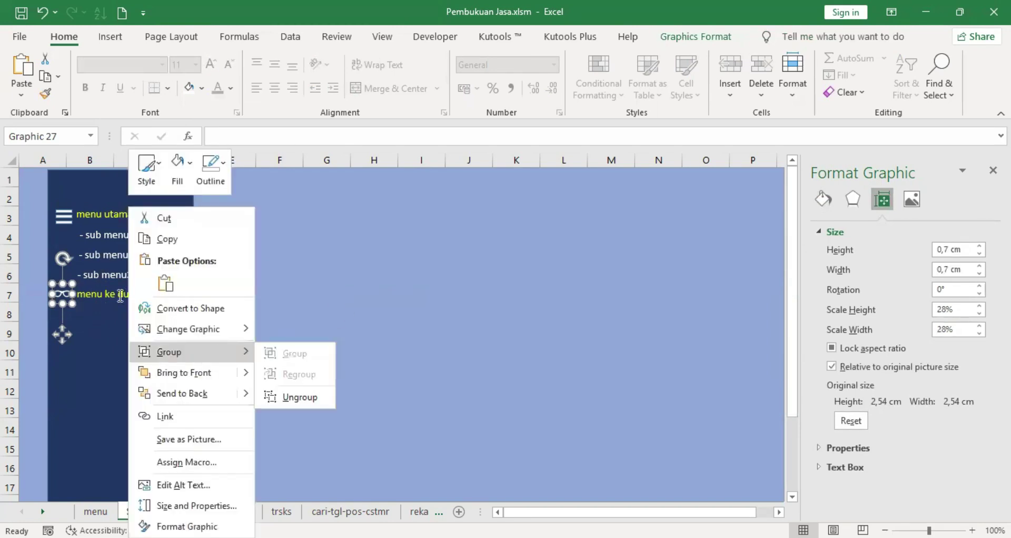
- Group the glasses icon with the "menu ke dua" heading shape
click(58, 297)
ctrl+click(58, 298)
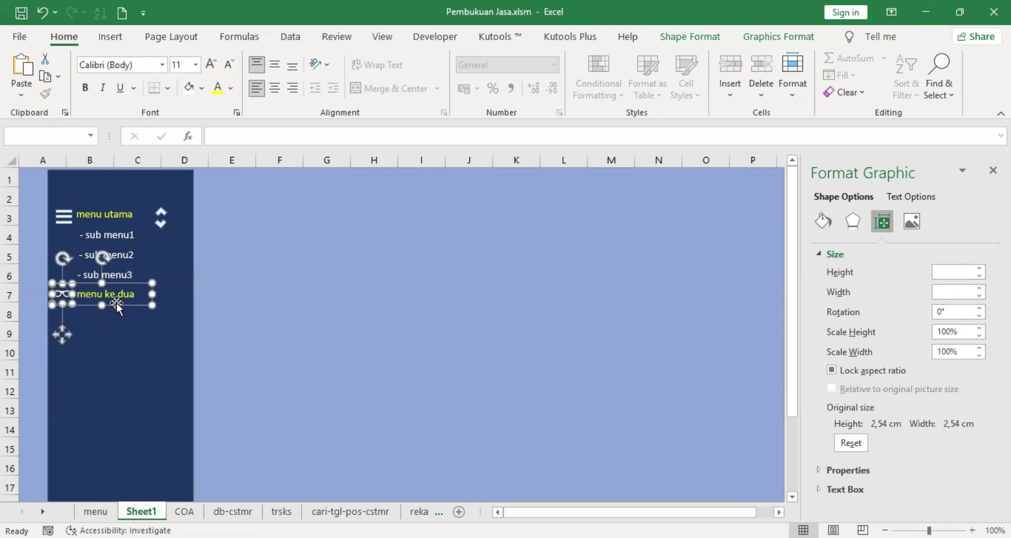
right_click(117, 304)
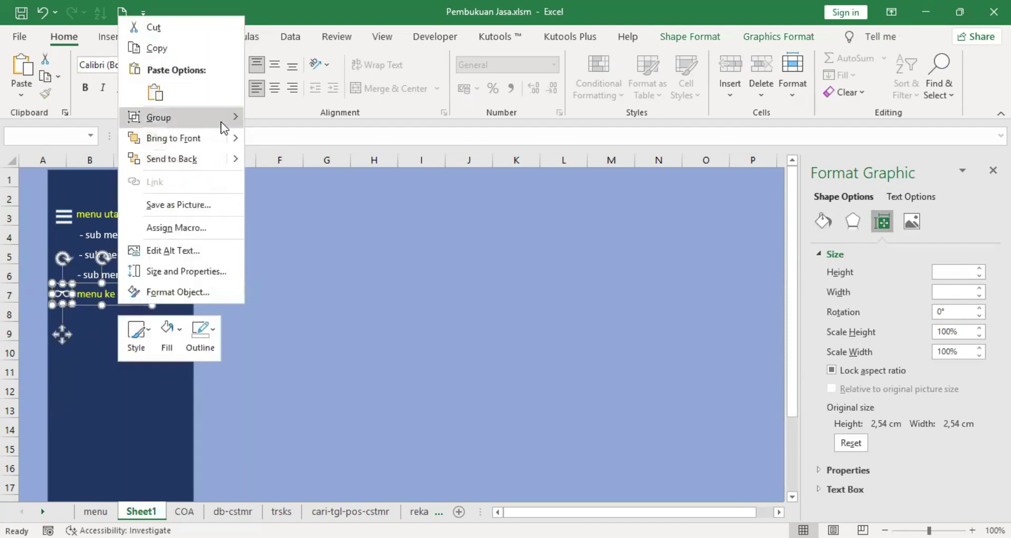
mouse_move(220, 120)
click(276, 115)
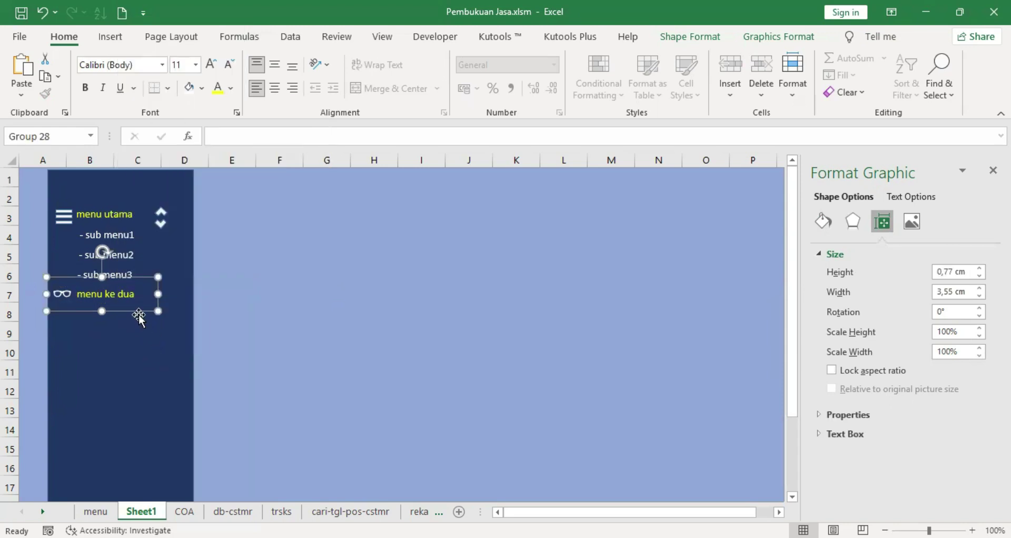
- Name the group of glasses icon and "menu ke dua" heading menu2
click(65, 135)
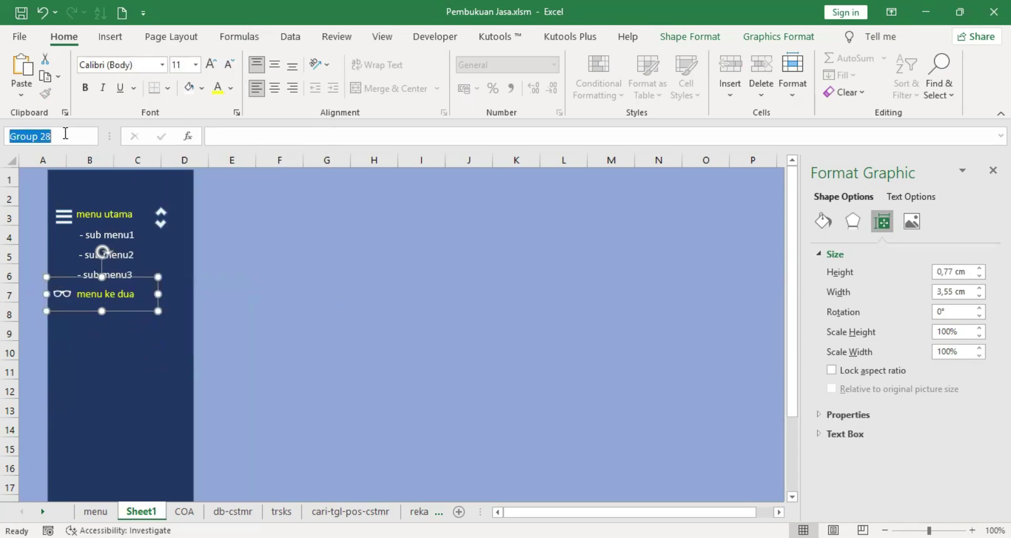
text(menu2)
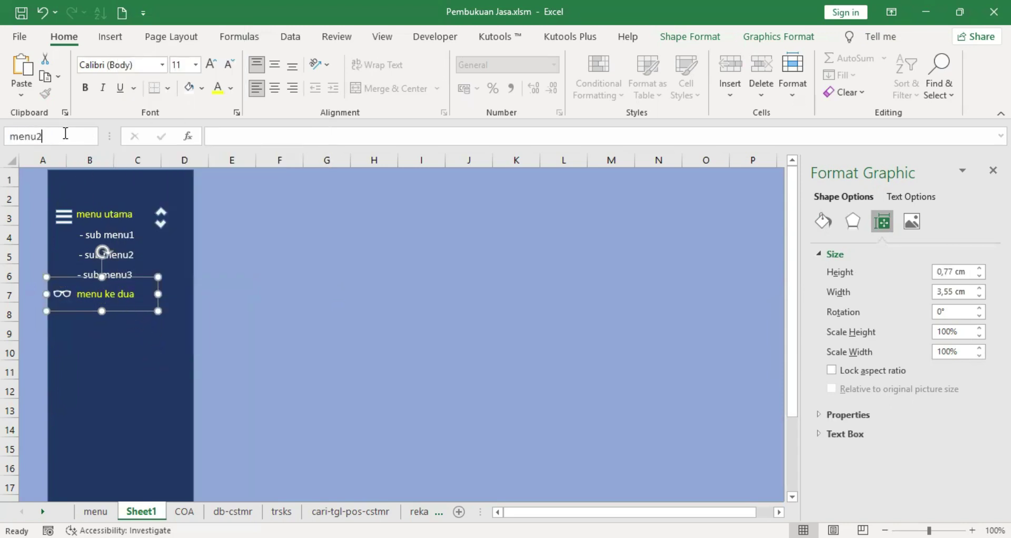
key(Return)
click(295, 295)
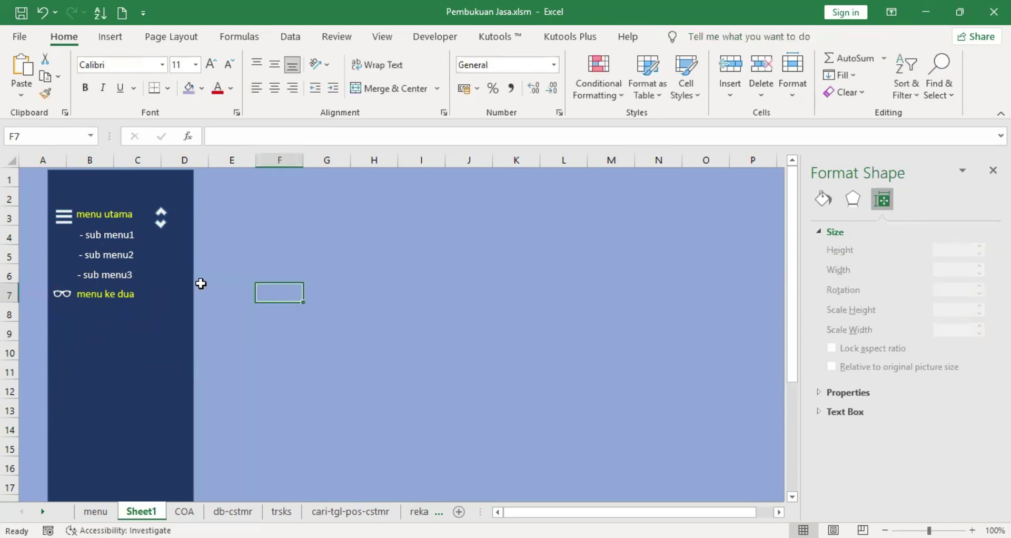
- Duplicate the "- sub menu1" item and place the copy directly below the "menu ke dua" heading
click(118, 234)
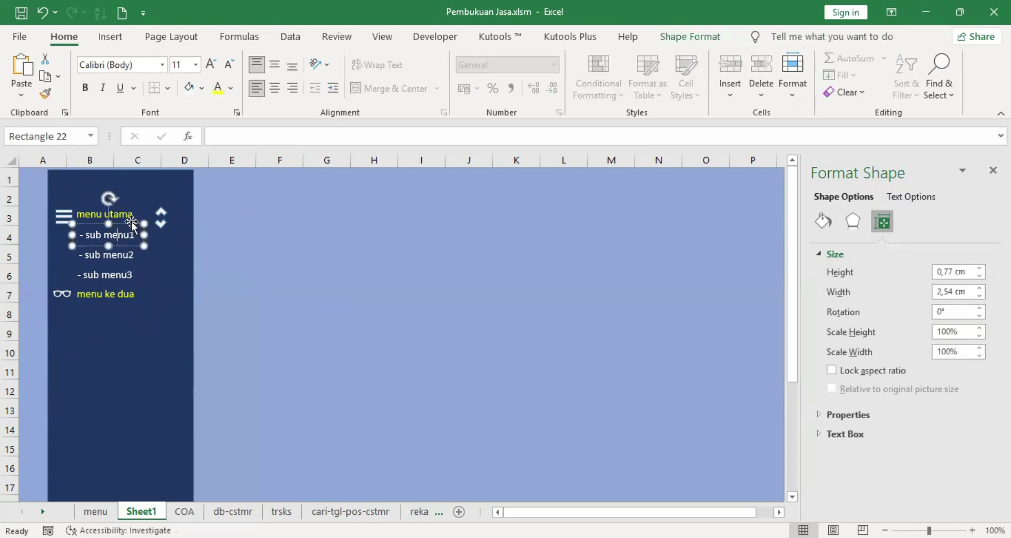
right_click(131, 220)
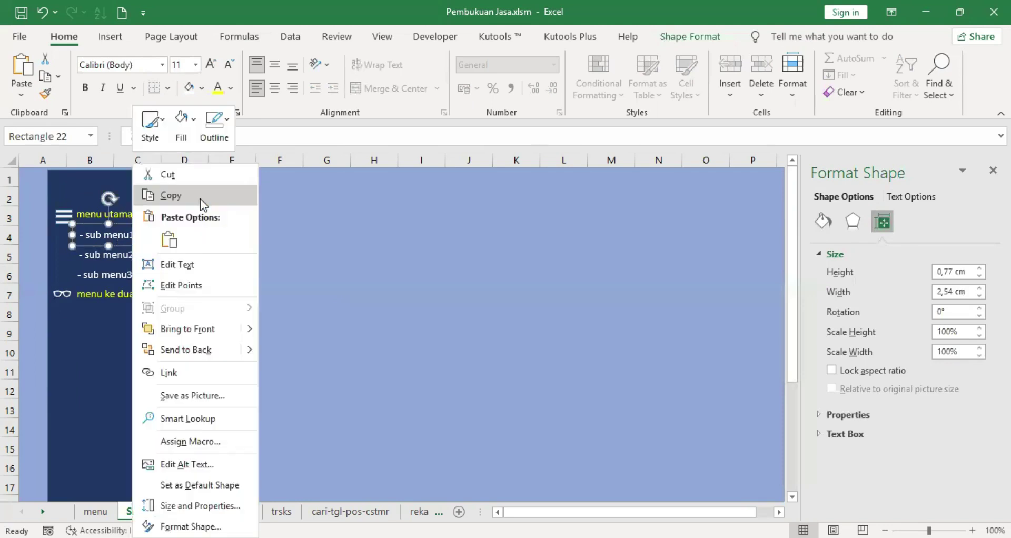
click(101, 355)
right_click(103, 353)
click(141, 242)
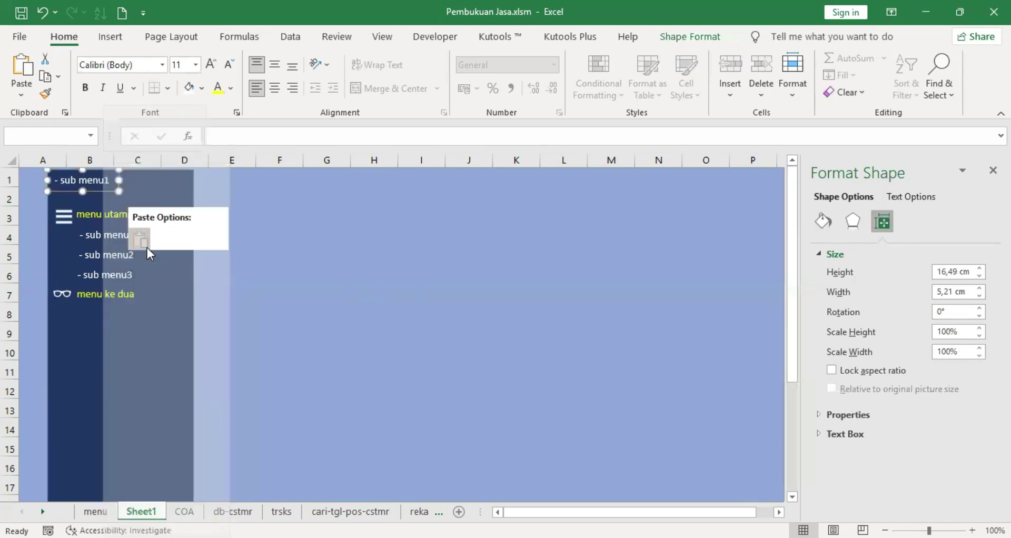
drag(101, 191, 117, 312)
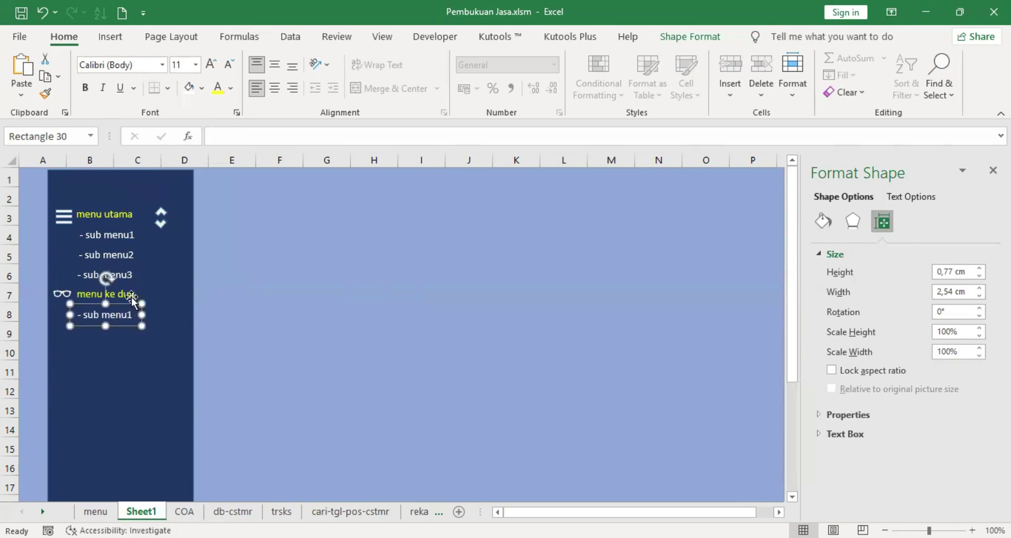
- Change the copied item's text below "menu ke dua" to "- sub menu4"
click(127, 315)
key(Delete)
text(4)
click(123, 356)
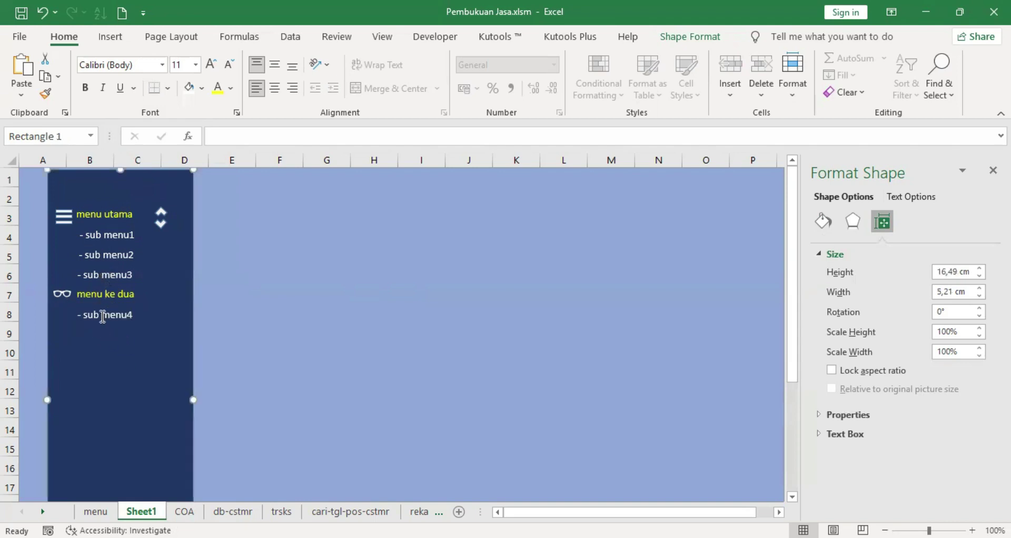
- Name the "- sub menu4" shape submenu4 and close the shape formatting pane
click(116, 274)
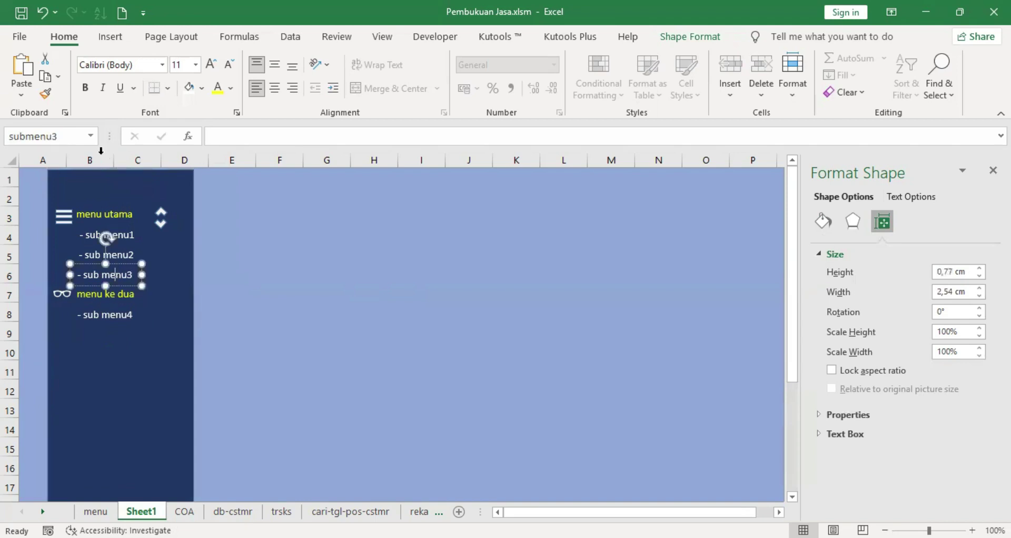
click(101, 315)
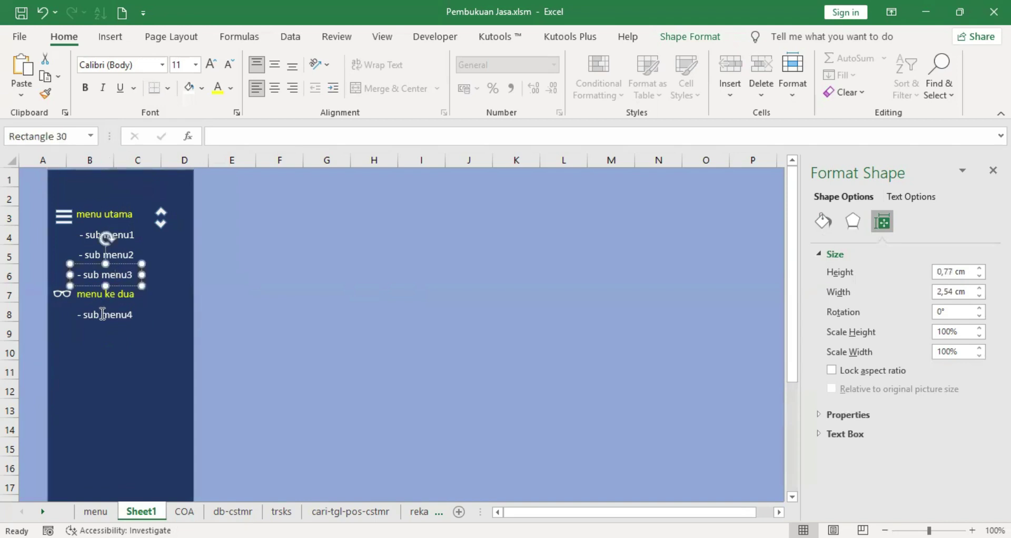
click(73, 136)
text(submen)
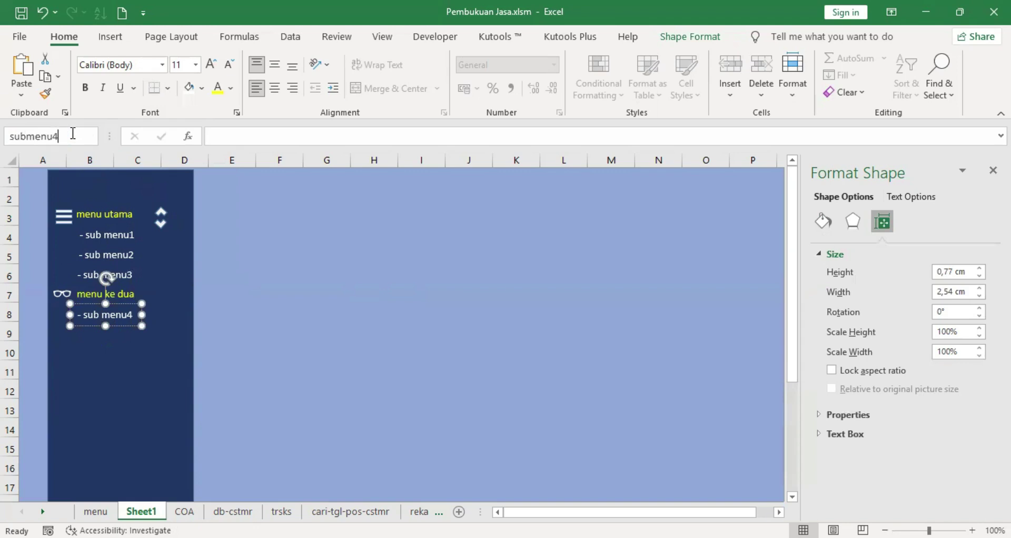
text(u4)
key(Return)
click(289, 254)
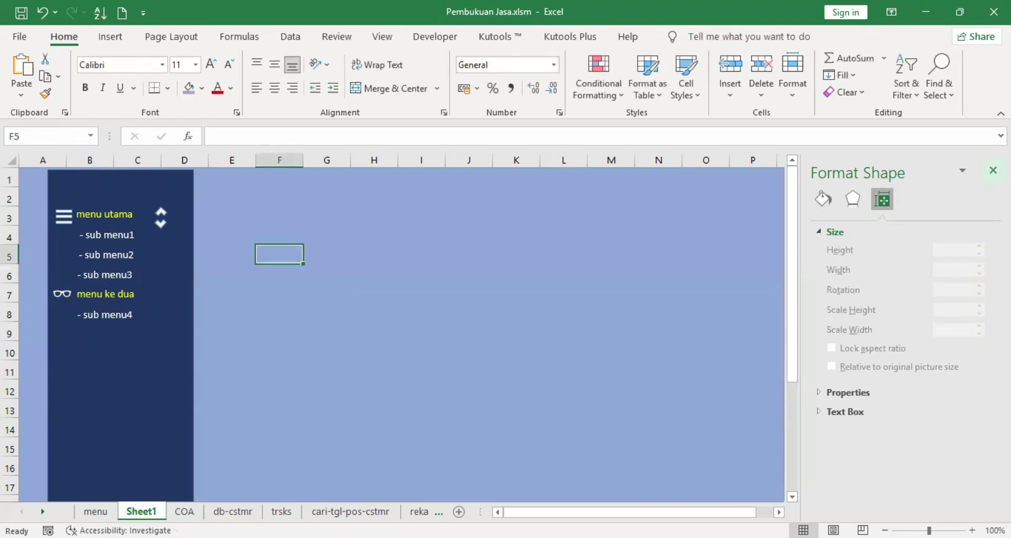
click(993, 170)
- Duplicate the "- sub menu4" item on the dark menu panel
click(108, 316)
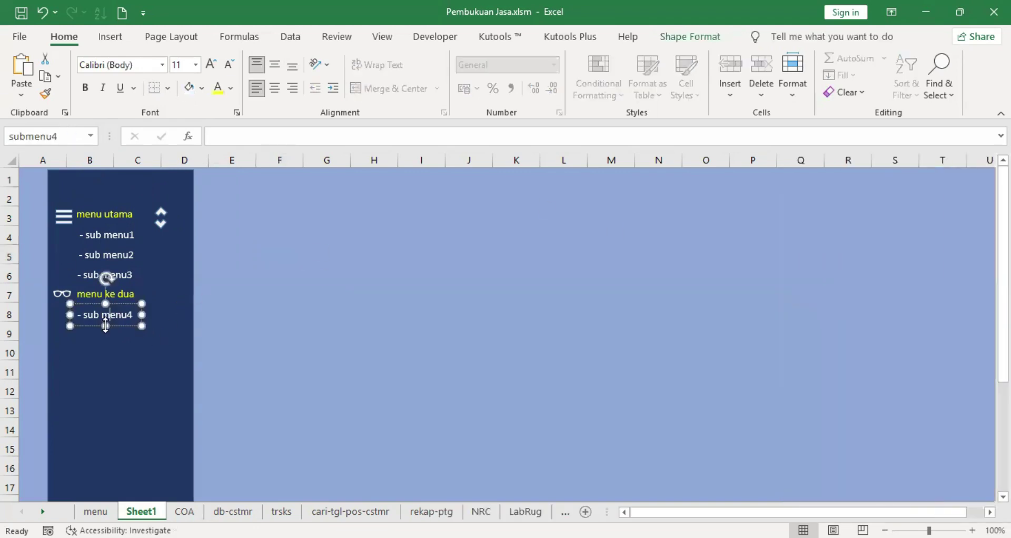
right_click(83, 322)
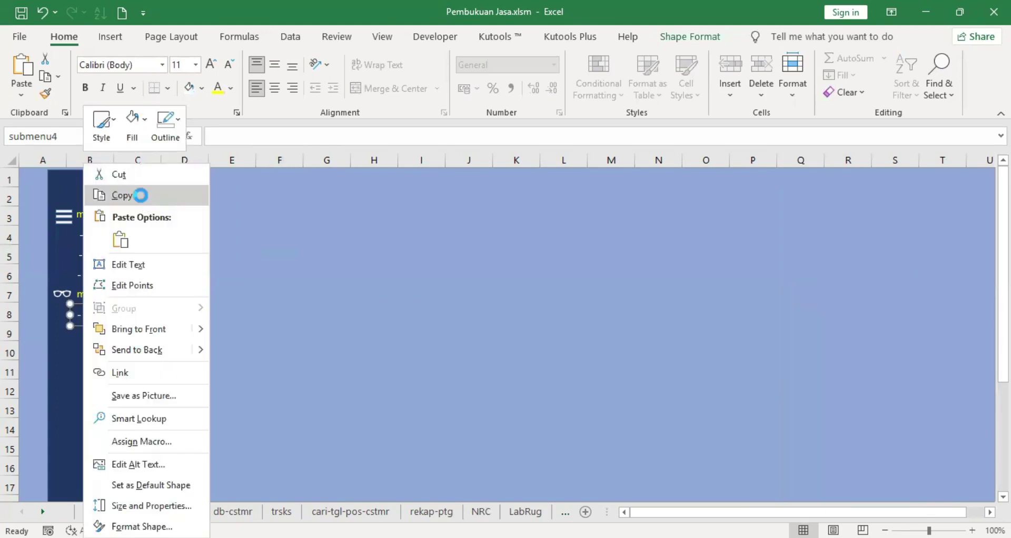
click(138, 196)
click(99, 362)
right_click(100, 362)
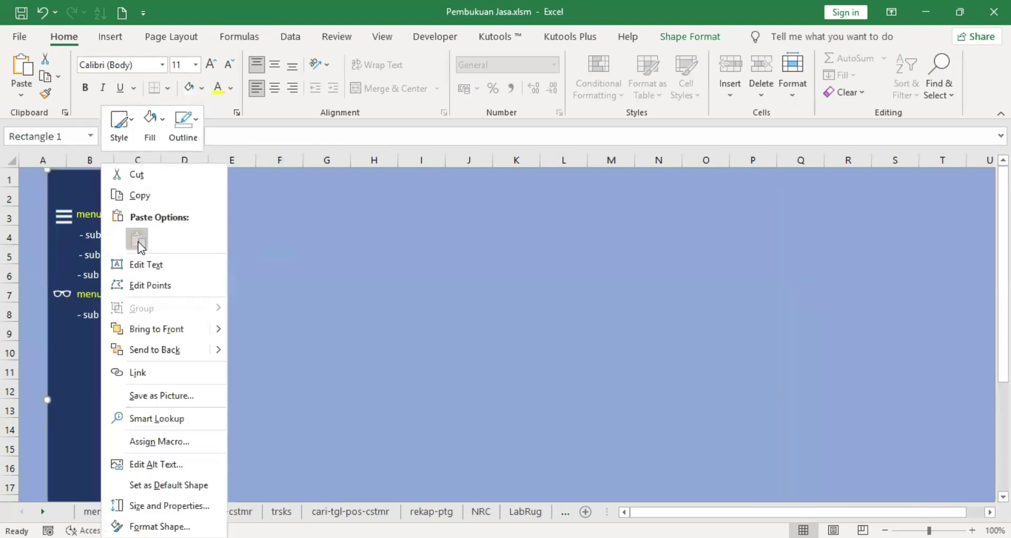
click(138, 242)
double_click(67, 180)
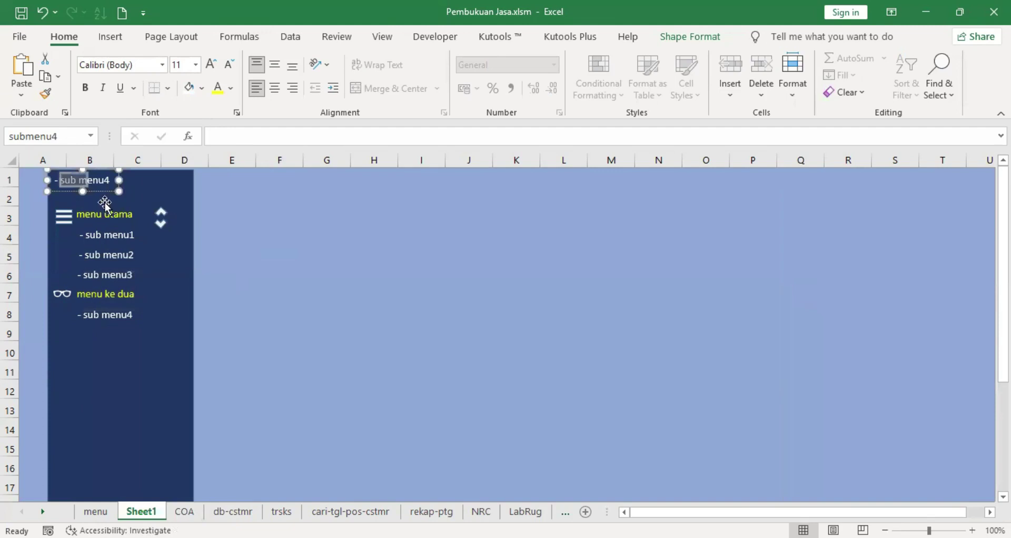
mouse_move(102, 198)
mouse_down()
mouse_move(109, 306)
mouse_move(107, 204)
mouse_up()
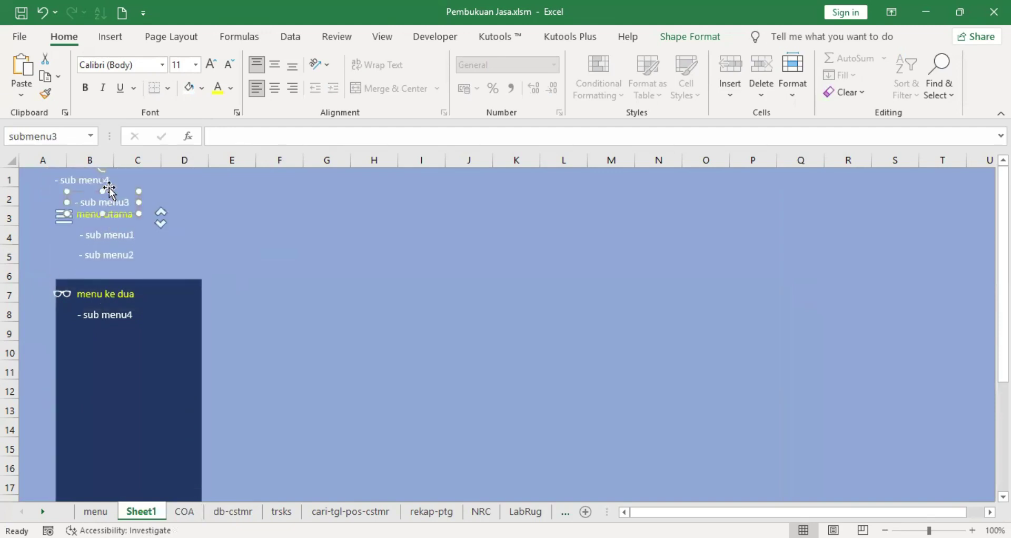
click(39, 15)
click(39, 15)
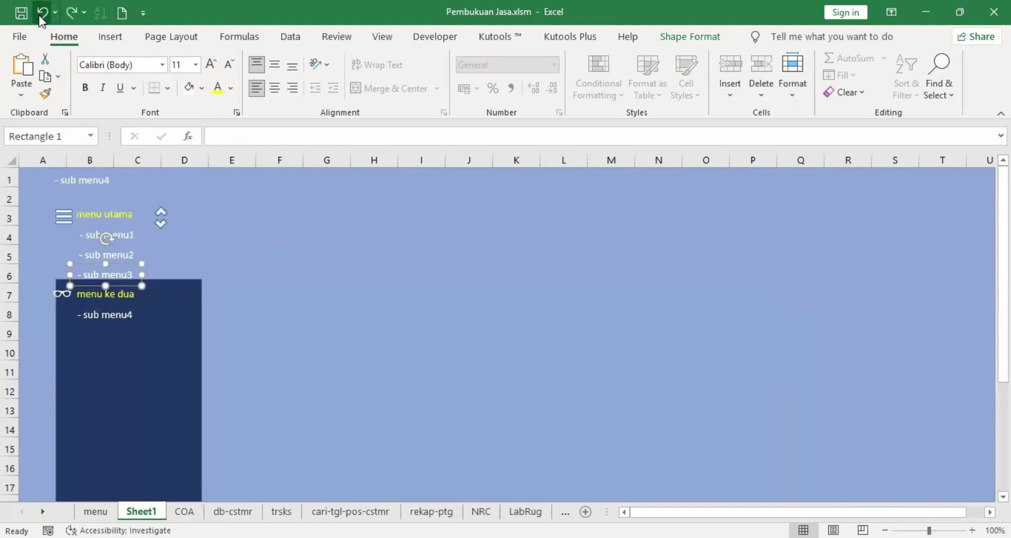
- Move the copied "- sub menu4" item directly below the original, keeping it aligned with the other submenu items
click(93, 187)
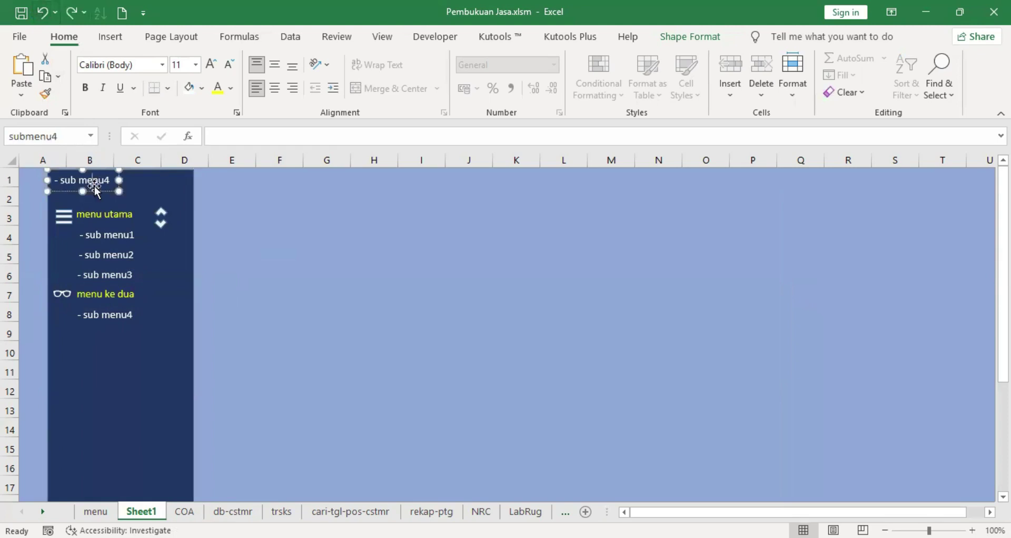
drag(71, 191, 92, 340)
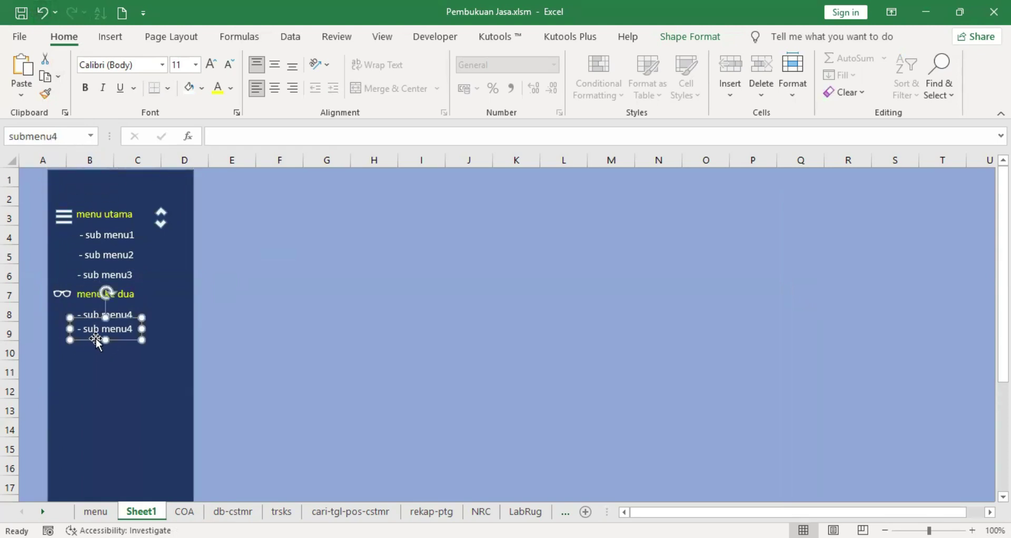
key(Down)
key(Down)
key(Down)
key(Down)
key(Down)
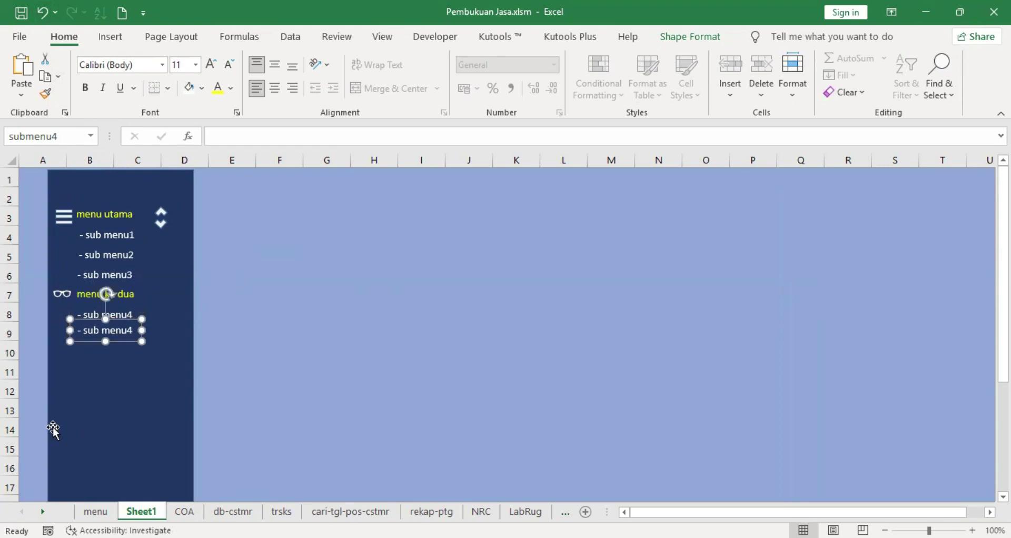
key(Down)
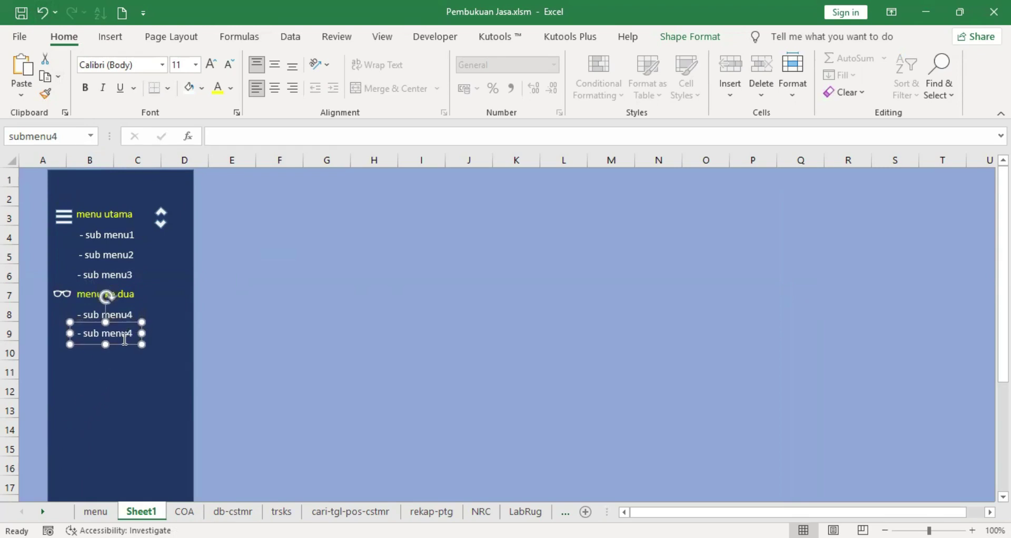
- Change the copied item's text to "- sub menu5"
click(127, 333)
key(Delete)
text(5)
click(102, 390)
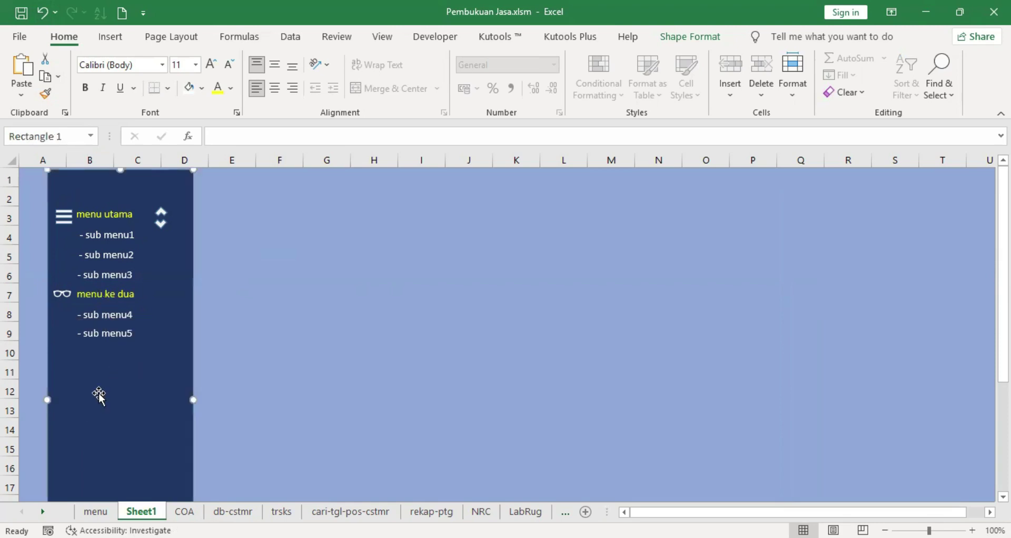
- Paste another submenu item below "- sub menu5" and change its text to "- sub menu6"
right_click(96, 174)
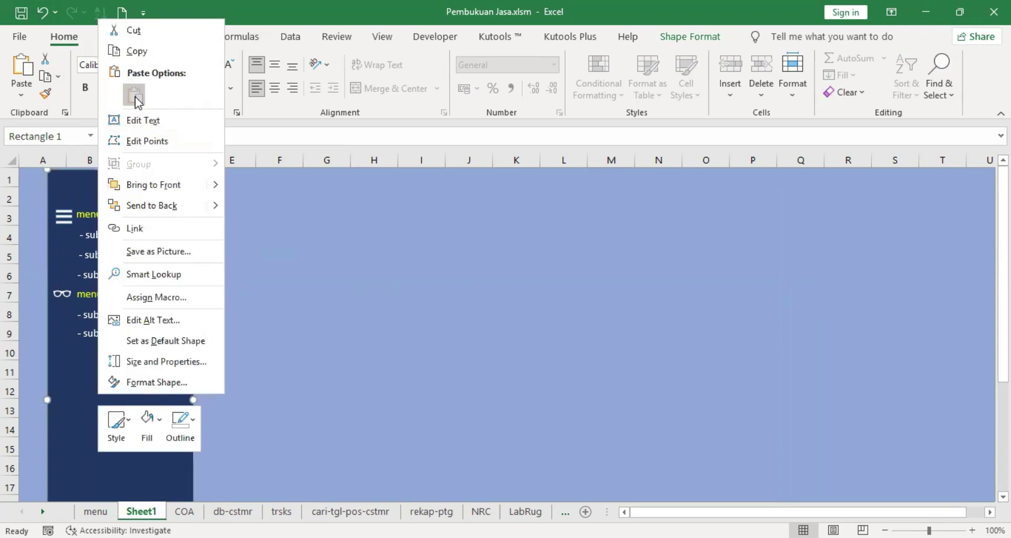
click(135, 96)
drag(65, 190, 89, 365)
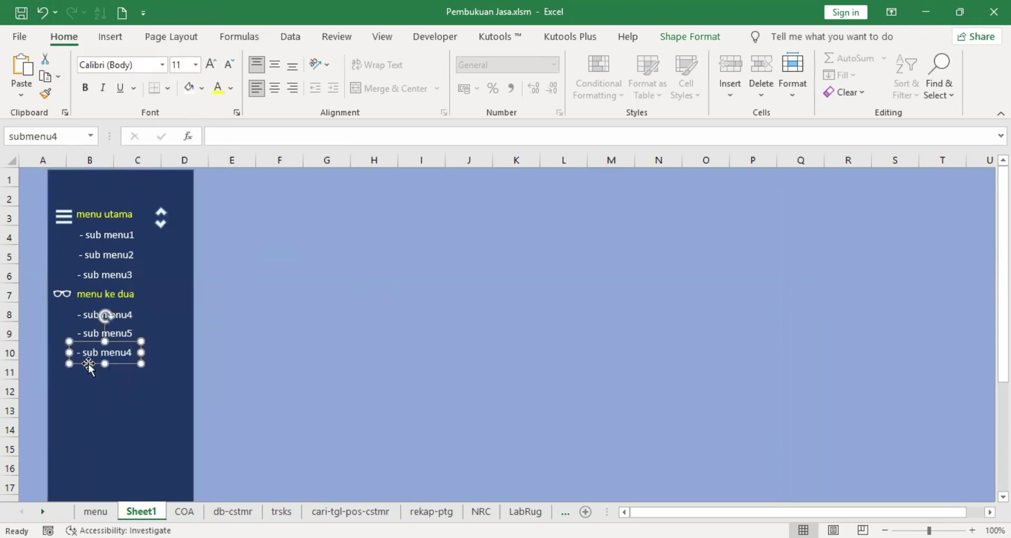
click(129, 351)
text(6)
key(Delete)
click(111, 399)
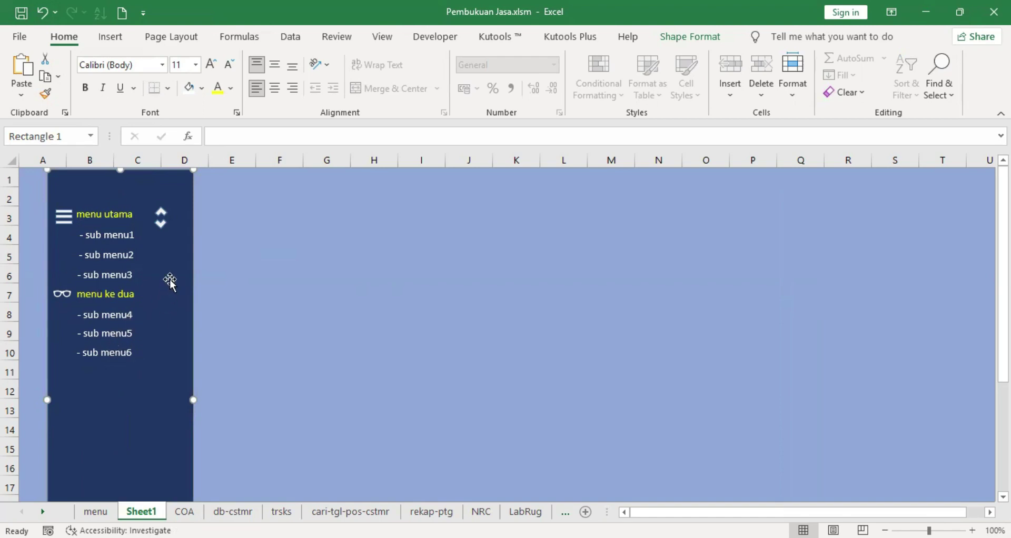
- Try to duplicate the upward arrow beside "menu utama" and move the copy towards "menu ke dua", undoing the accidental panel move
click(160, 210)
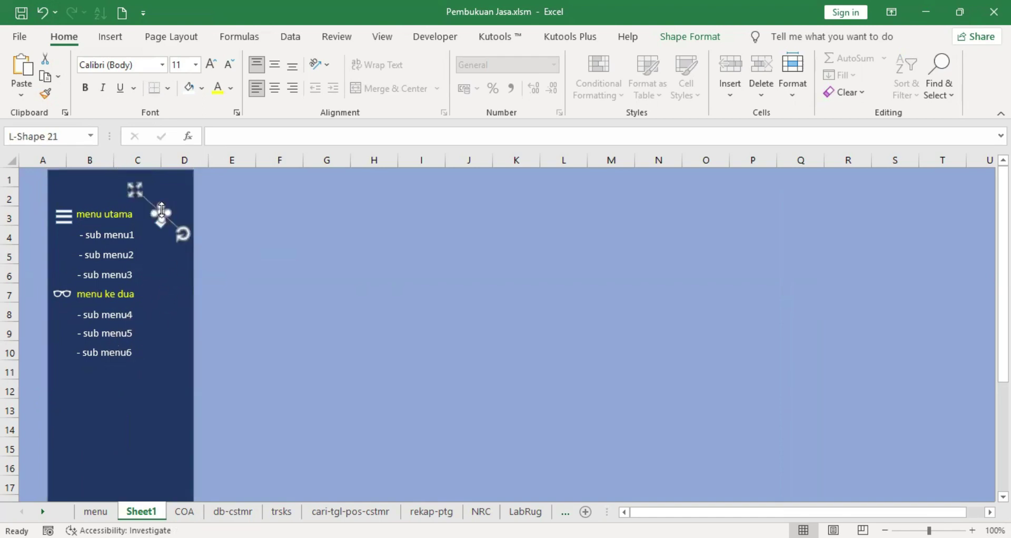
right_click(161, 210)
click(176, 289)
right_click(176, 289)
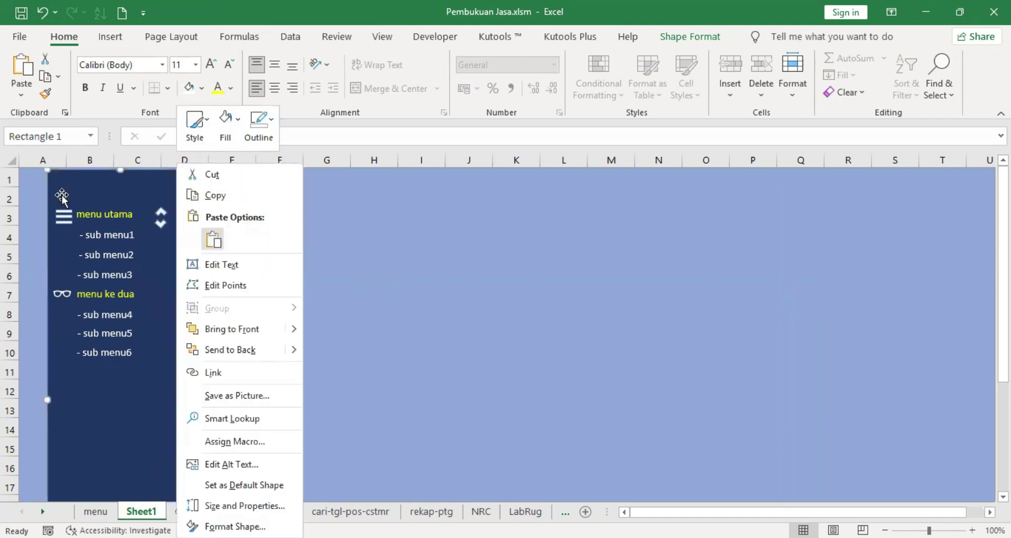
click(53, 175)
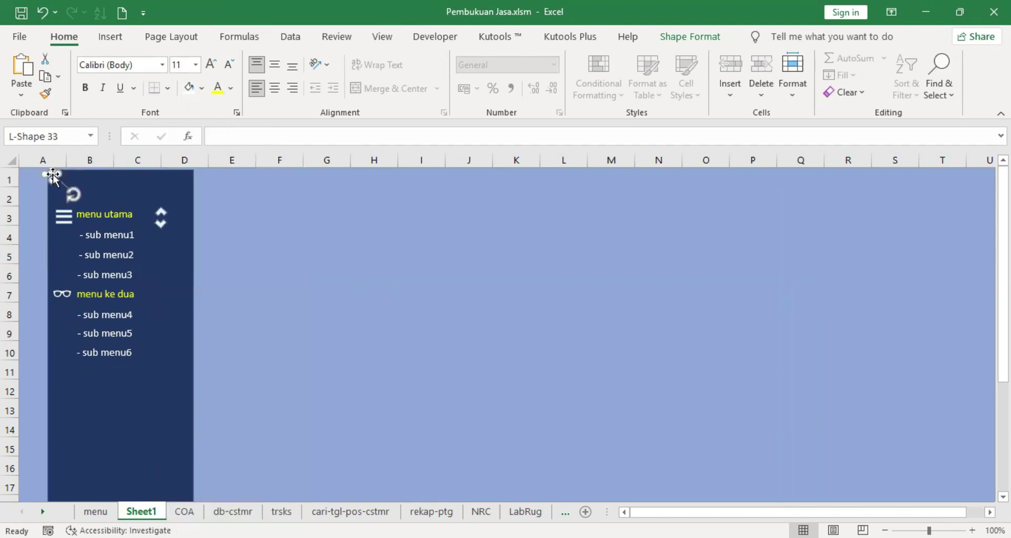
click(153, 295)
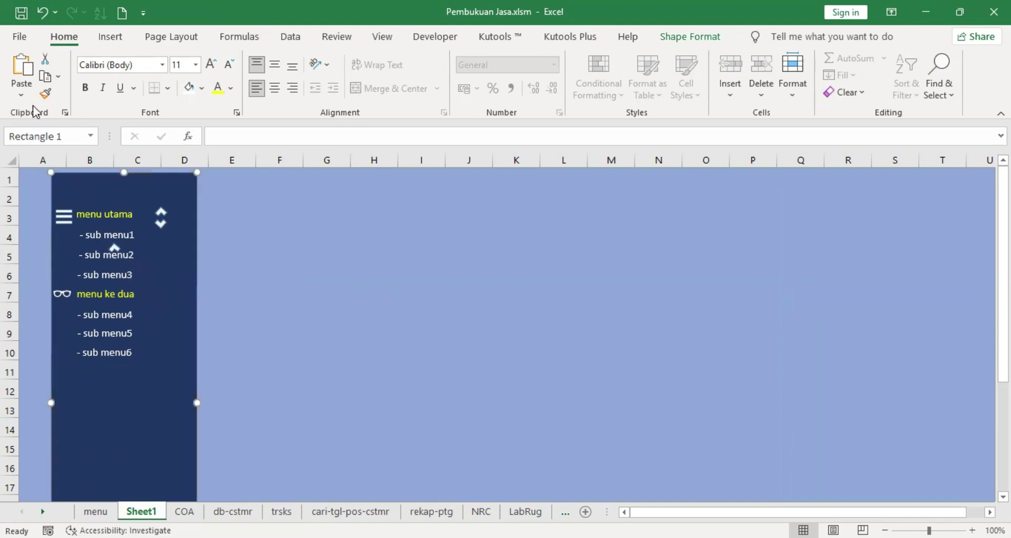
click(41, 12)
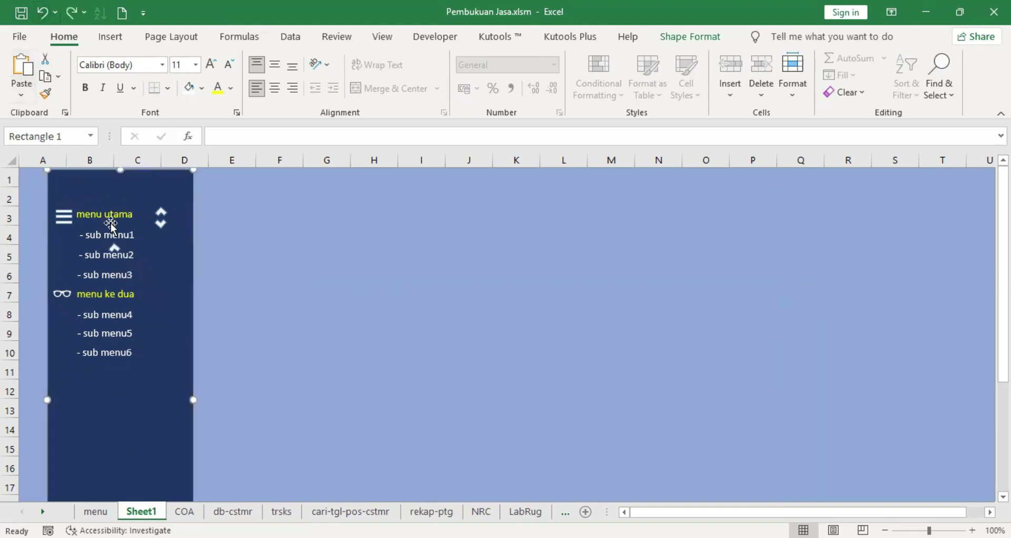
key(Escape)
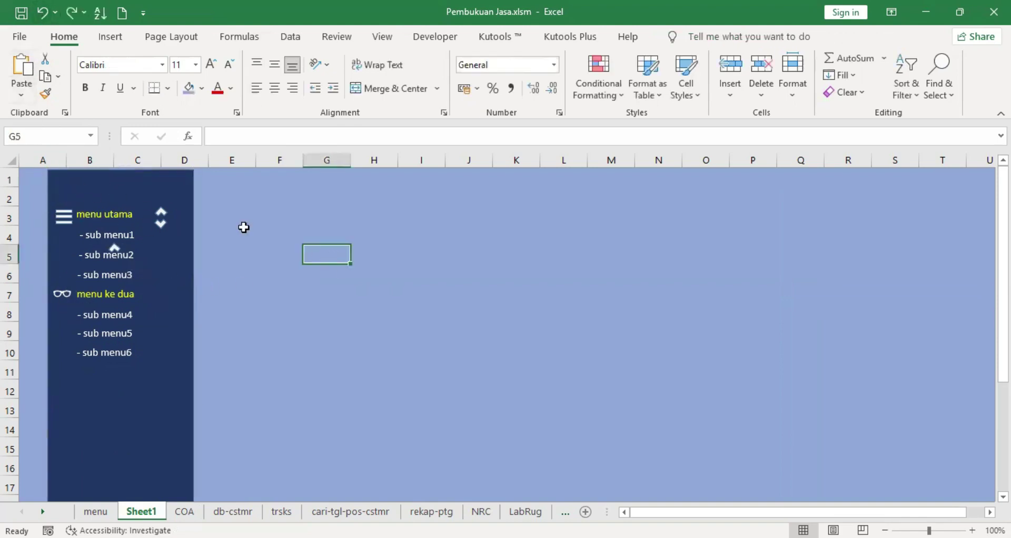
- Copy the upward arrow beside "menu utama", paste it on the empty sheet area, and place it beside the "menu ke dua" heading
click(158, 212)
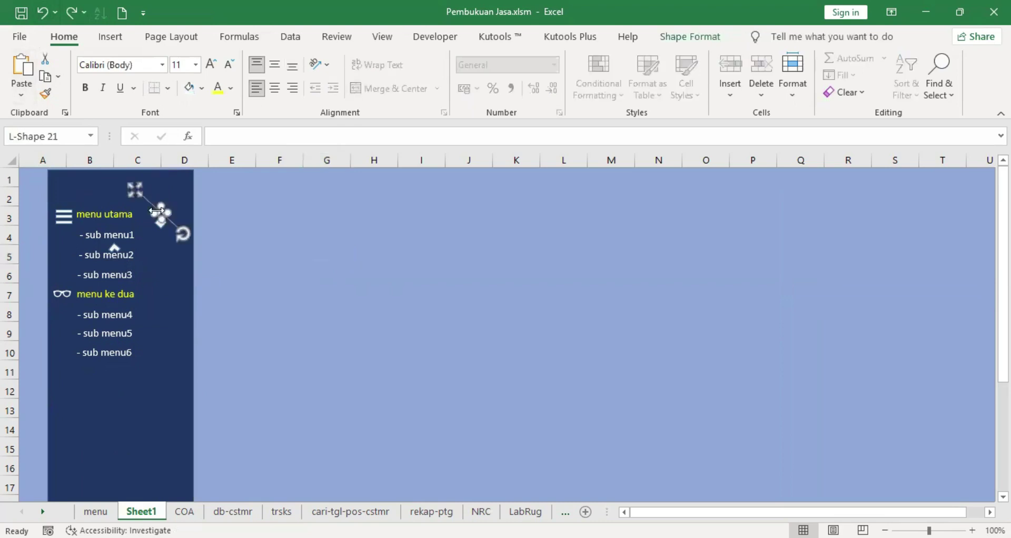
right_click(157, 211)
click(205, 195)
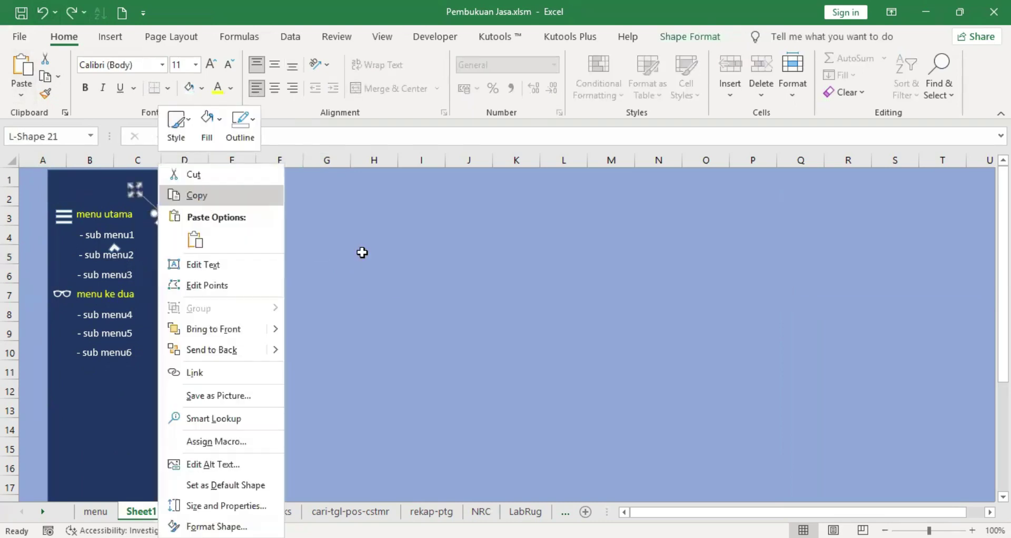
right_click(362, 253)
click(399, 221)
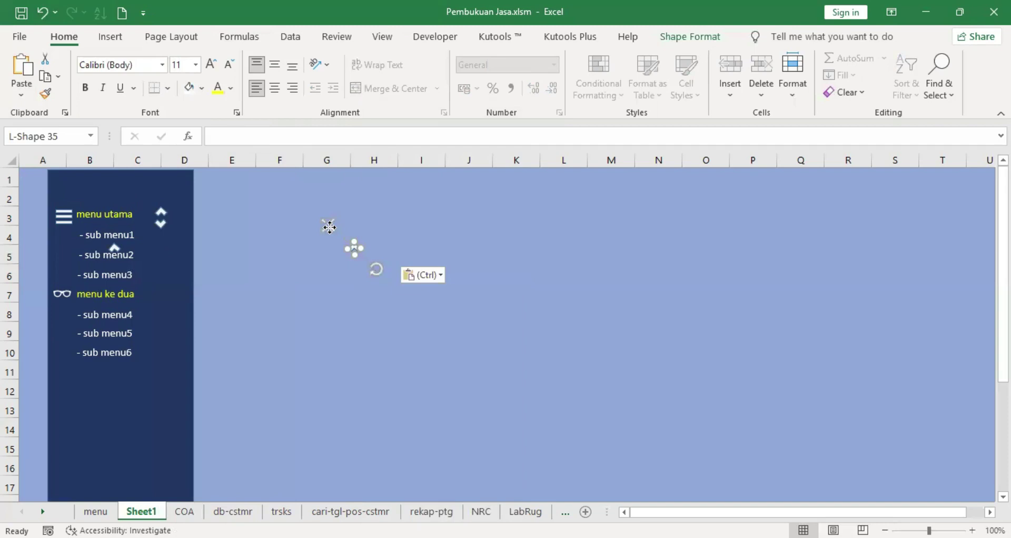
drag(329, 226, 134, 271)
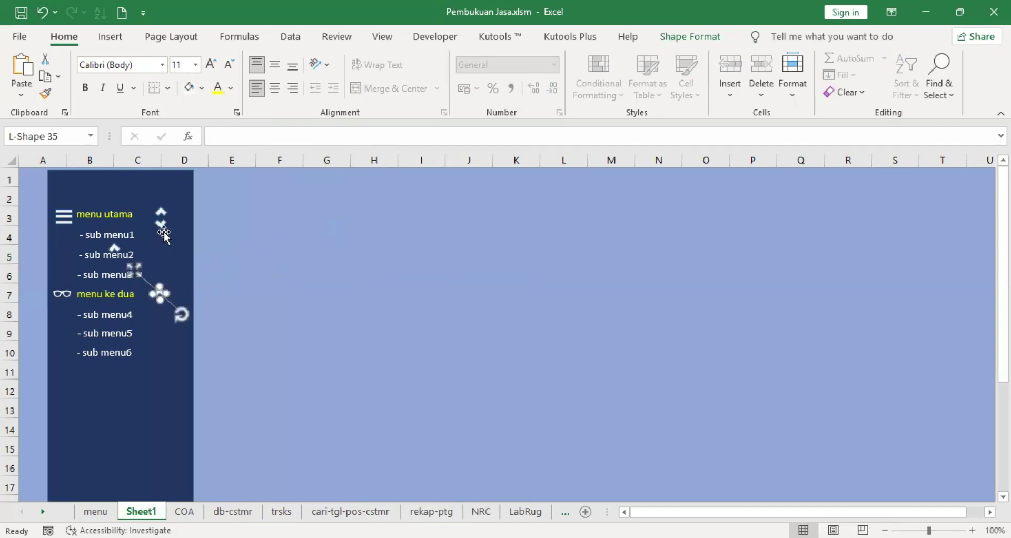
- Duplicate the downward arrow beside "menu utama" and place the copy under the upward arrow beside "menu ke dua"
click(159, 231)
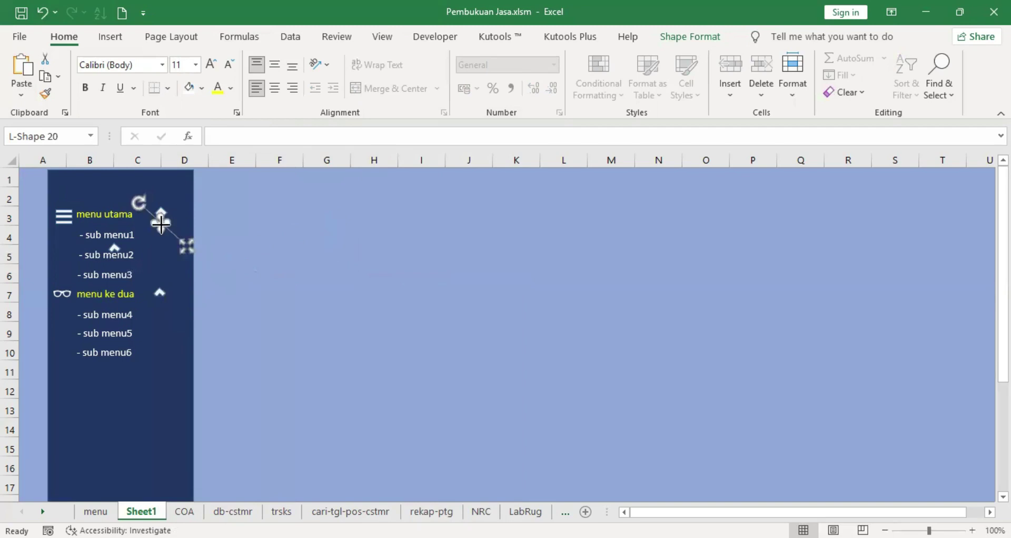
right_click(160, 220)
right_click(438, 226)
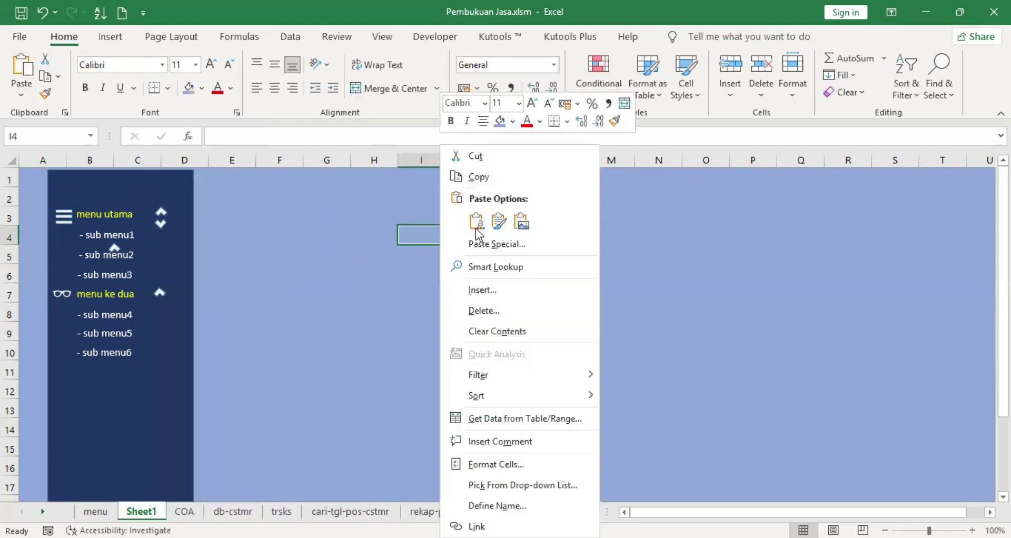
click(475, 226)
drag(428, 252, 189, 325)
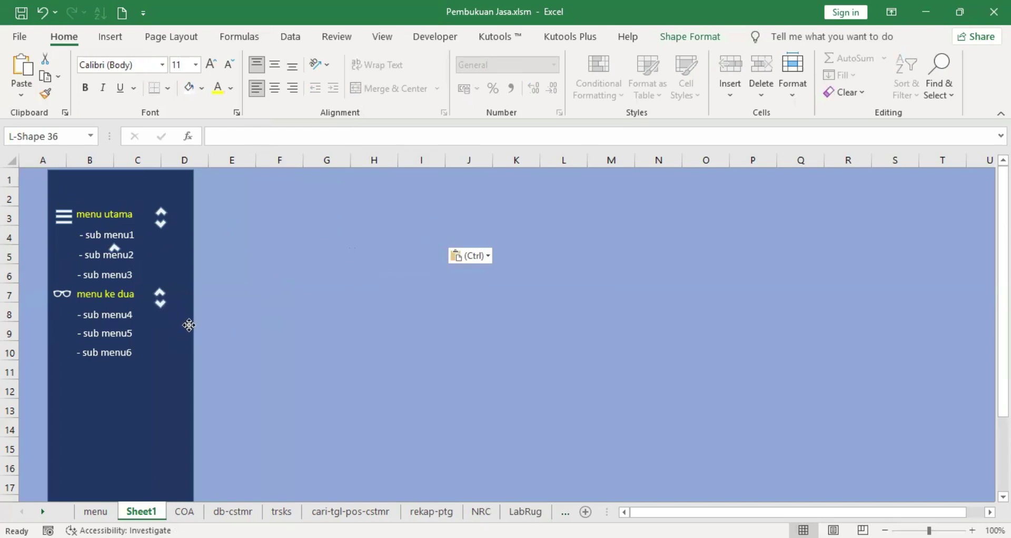
click(257, 292)
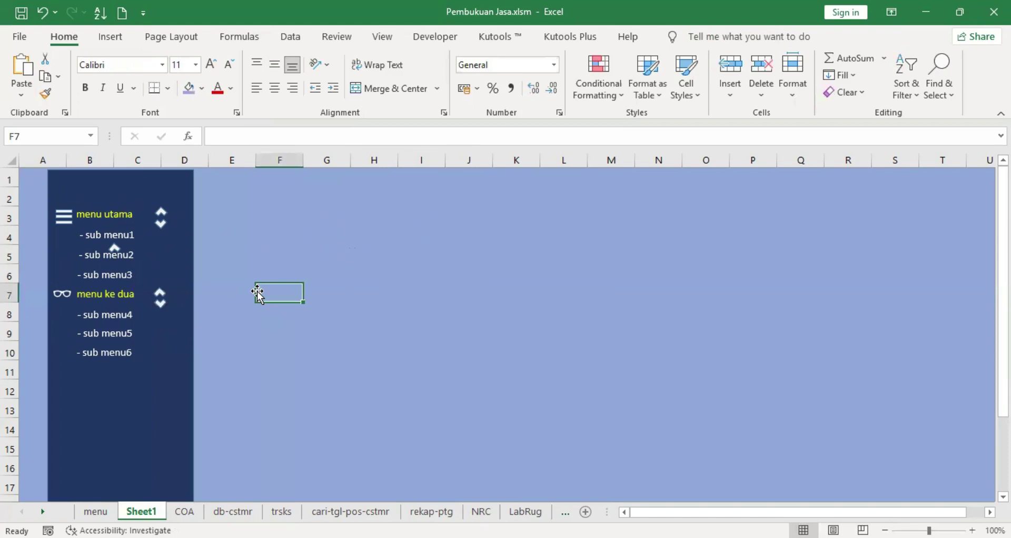
- Name the "- sub menu1" text shape submenu1
click(108, 216)
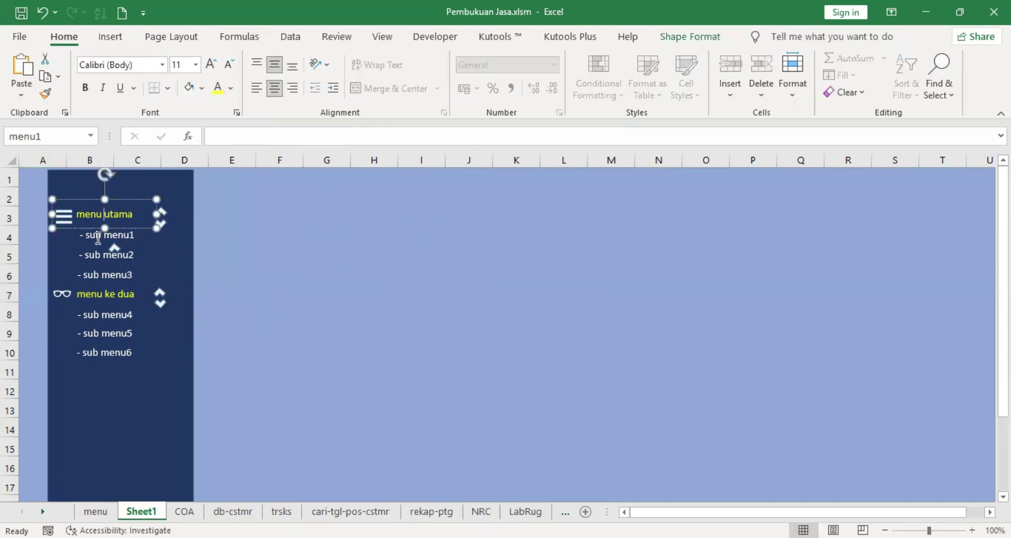
click(97, 237)
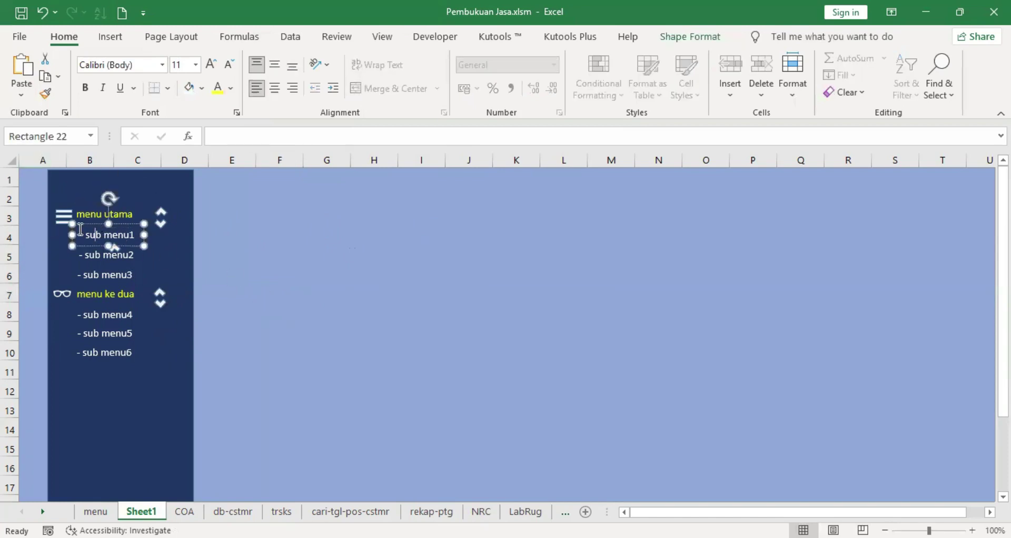
click(79, 137)
text(submenu1)
key(Return)
click(374, 235)
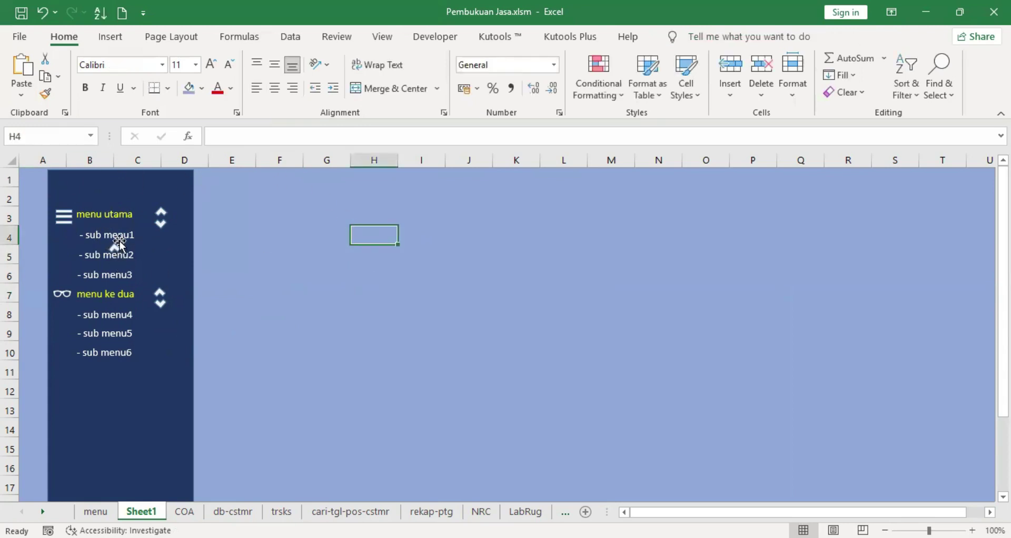
click(127, 235)
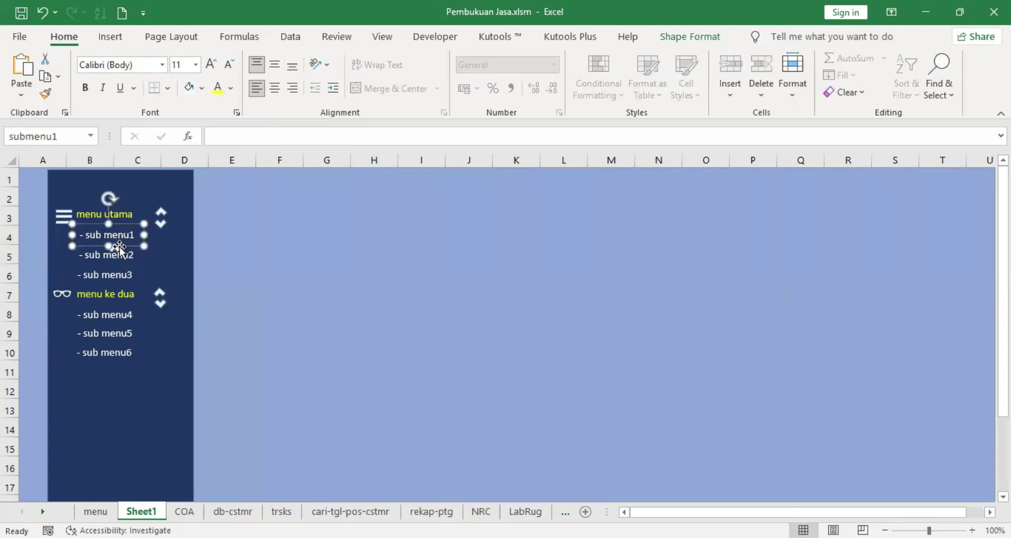
- Remove the stray arrow shape lying between "- sub menu1" and "- sub menu2"
click(116, 247)
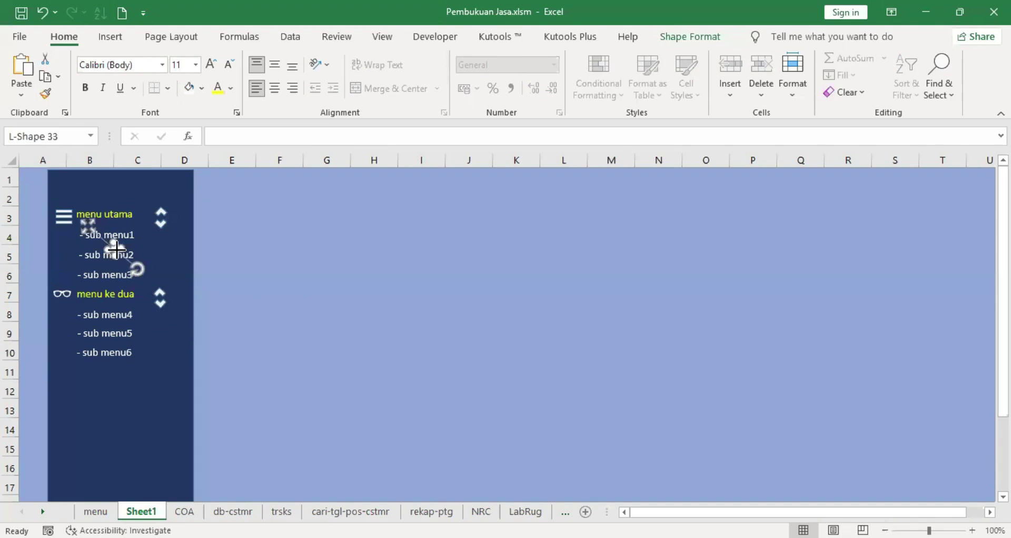
right_click(116, 248)
click(176, 181)
- Check the names of the first three submenu shapes and name the "menu ke dua" shape menu2
click(126, 235)
click(108, 255)
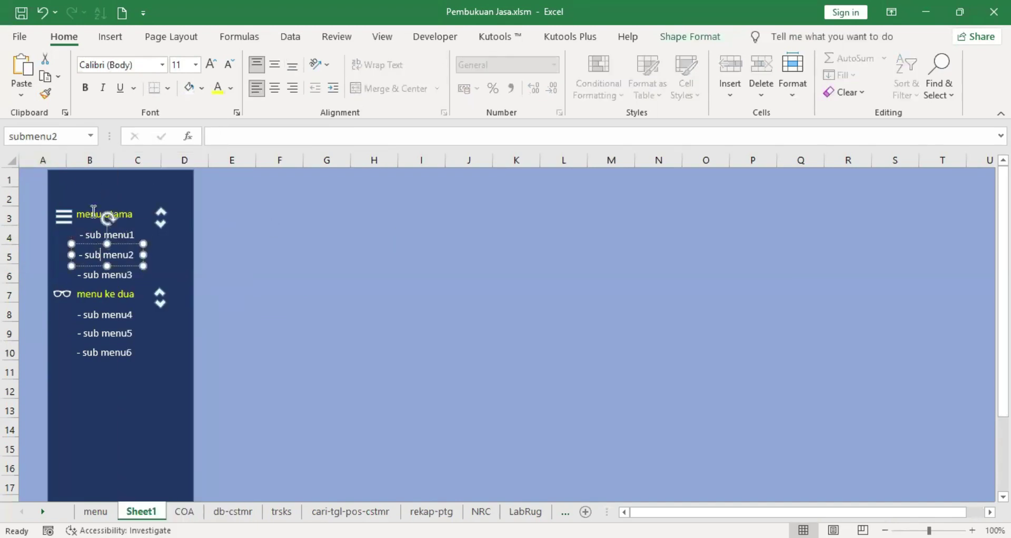
click(108, 275)
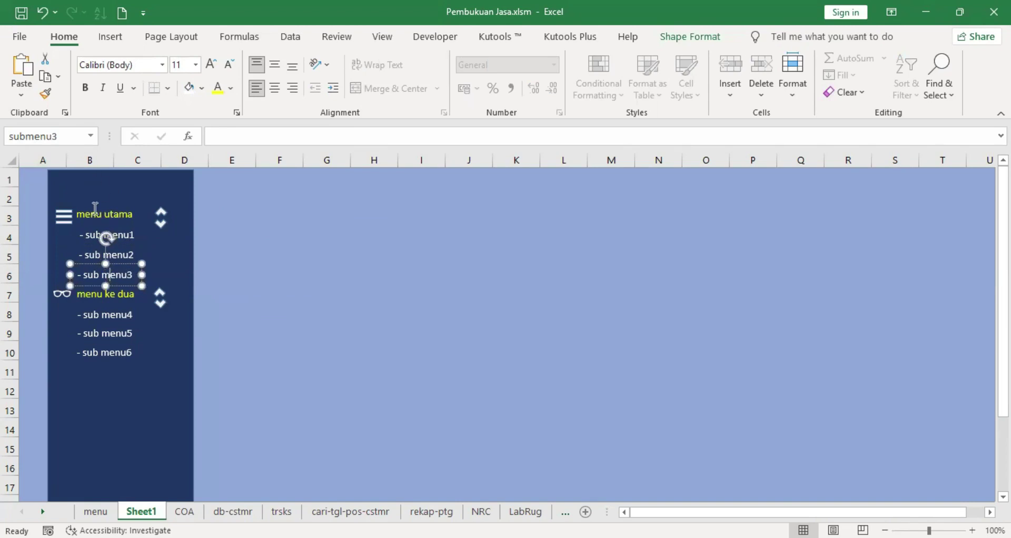
click(93, 294)
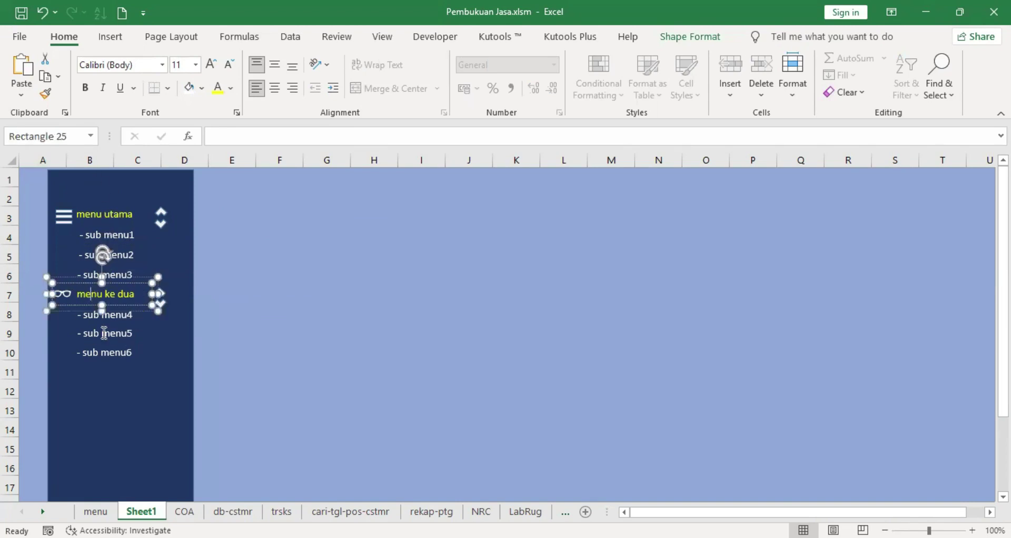
click(76, 136)
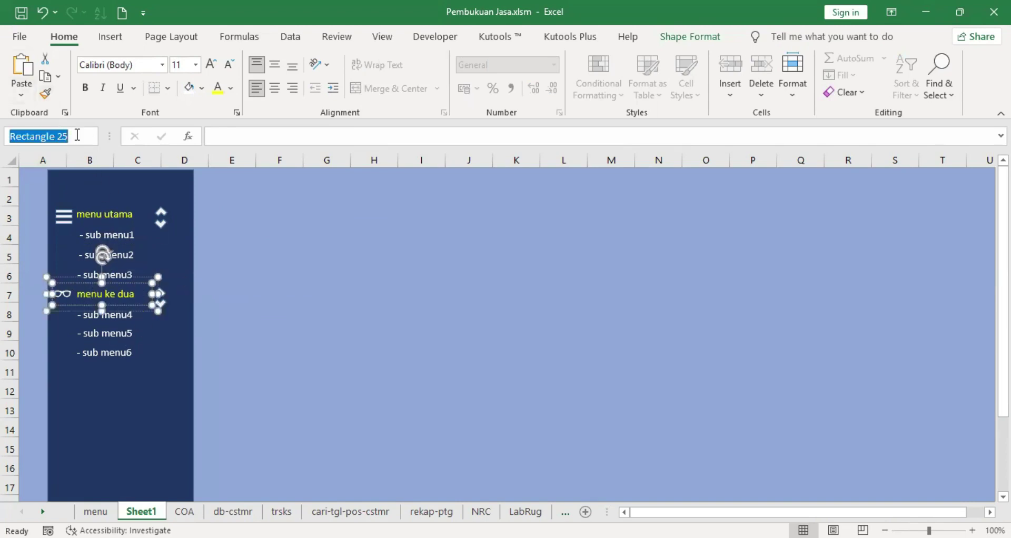
text(menu2)
key(Return)
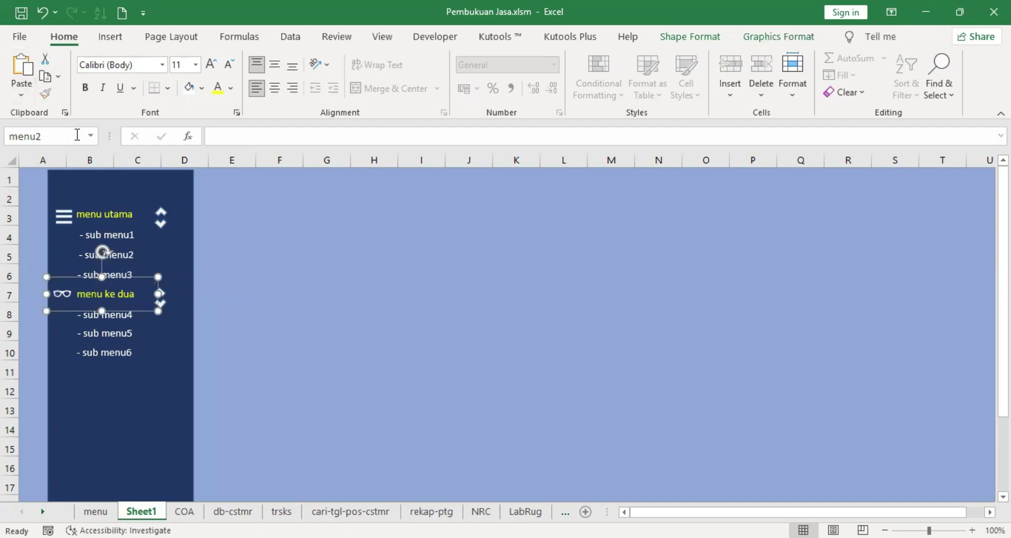
- Check the name of the "- sub menu4" shape and name the "- sub menu5" shape submenu5
click(115, 315)
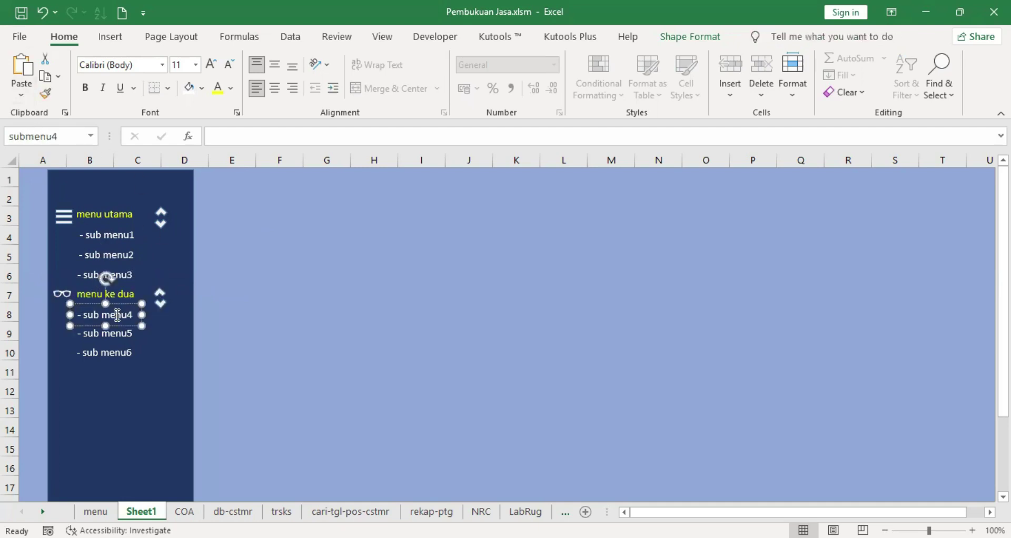
click(109, 334)
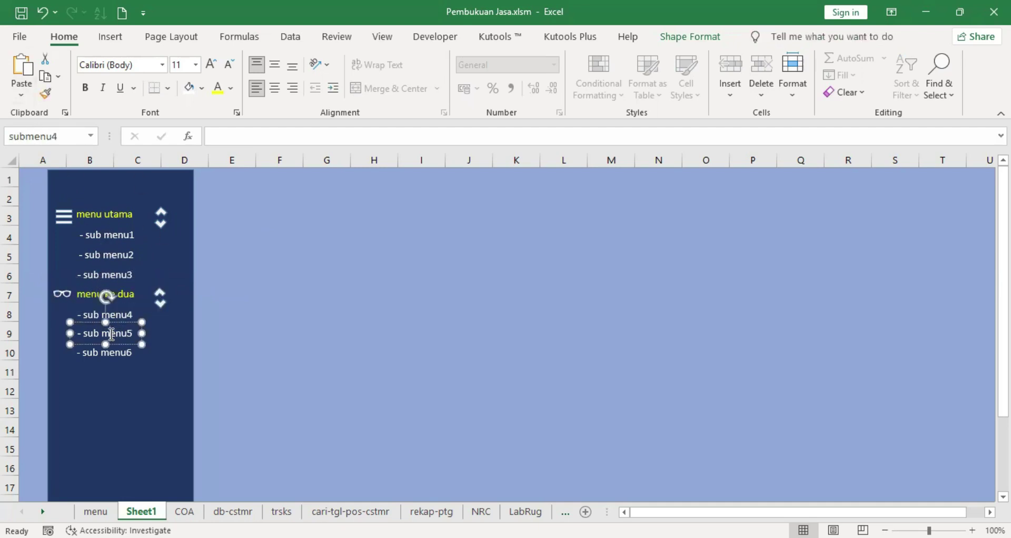
click(70, 132)
text(submenu5)
key(Return)
- Name the "- sub menu6" shape submenu6 and check the names of the second menu's submenu shapes
click(106, 354)
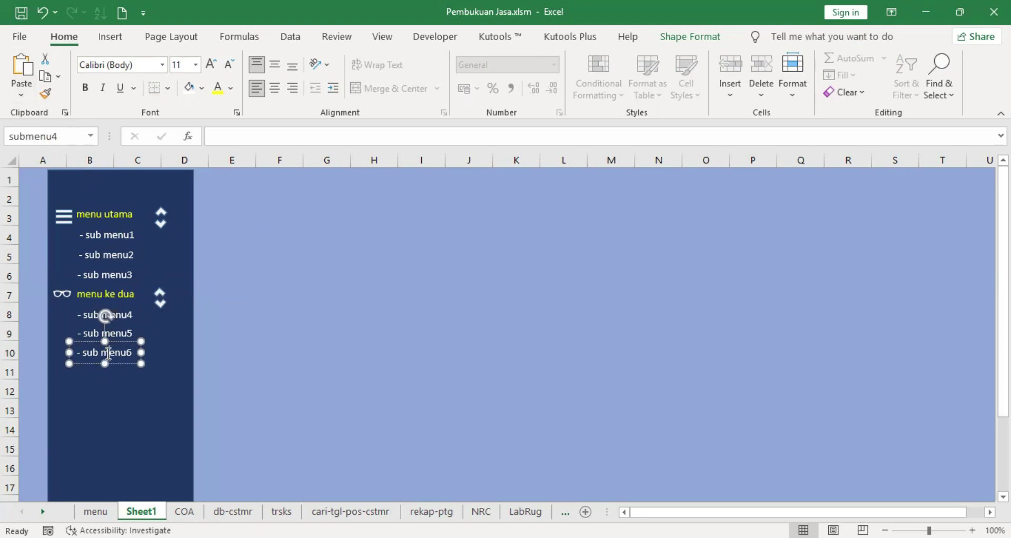
click(70, 136)
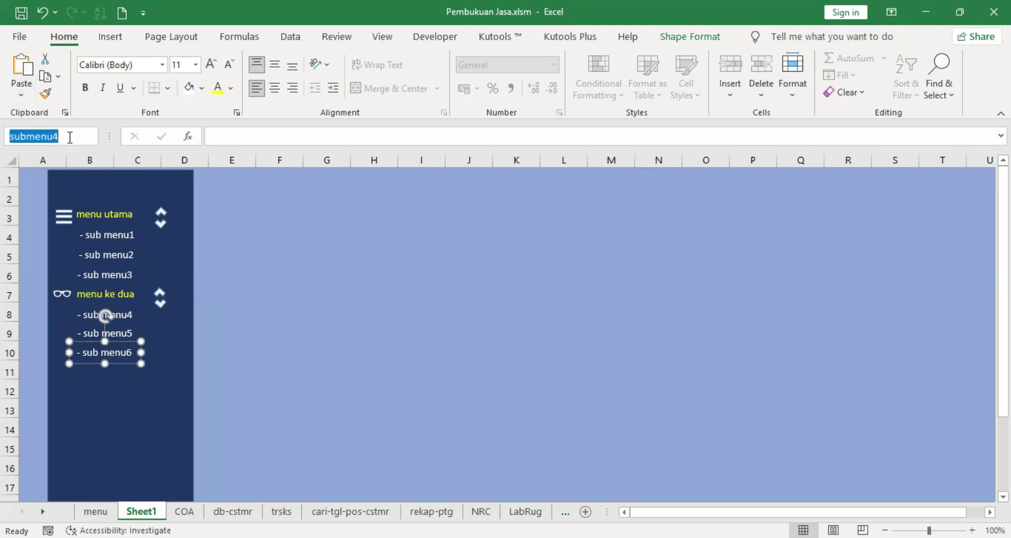
text(sub menu6)
key(Return)
click(184, 267)
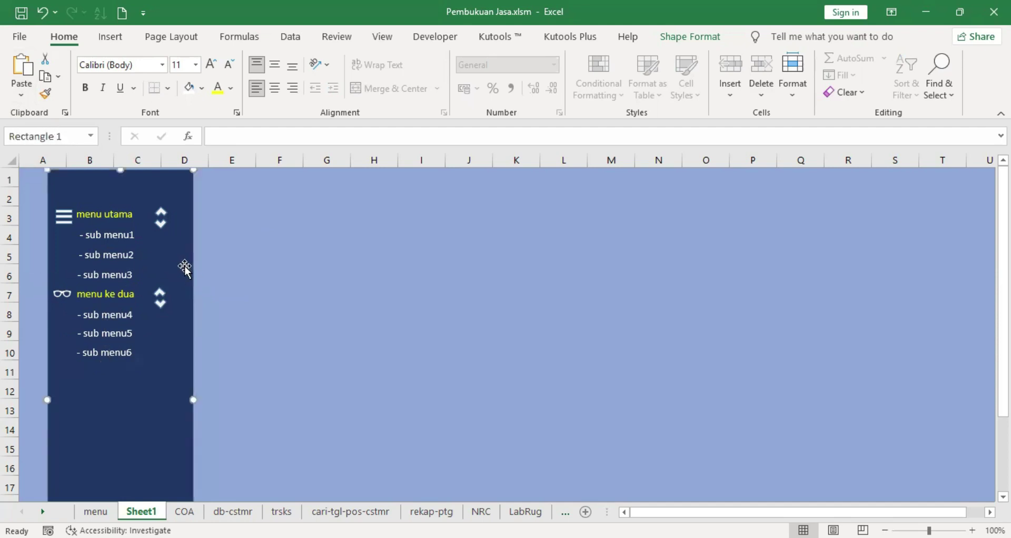
click(108, 314)
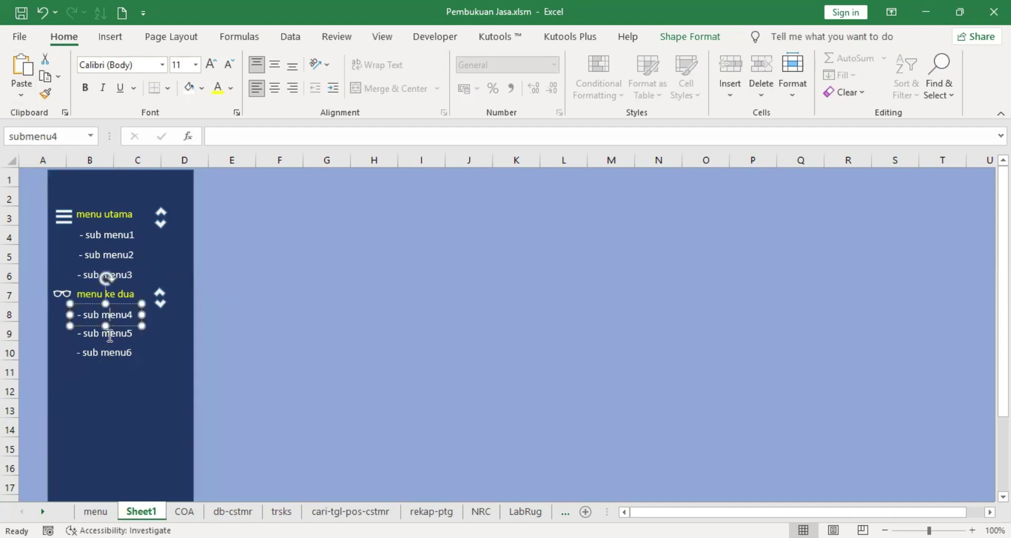
click(109, 336)
click(100, 355)
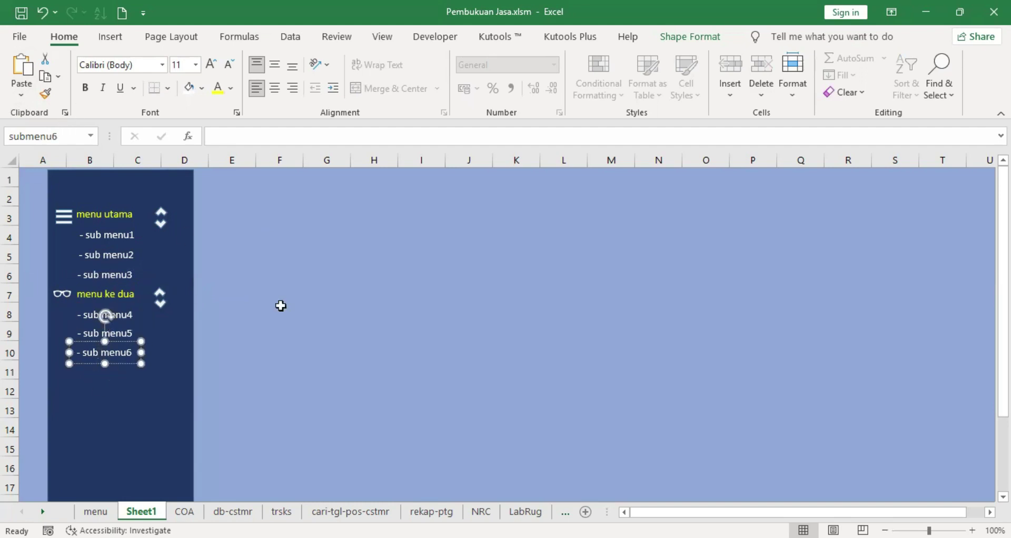
click(334, 354)
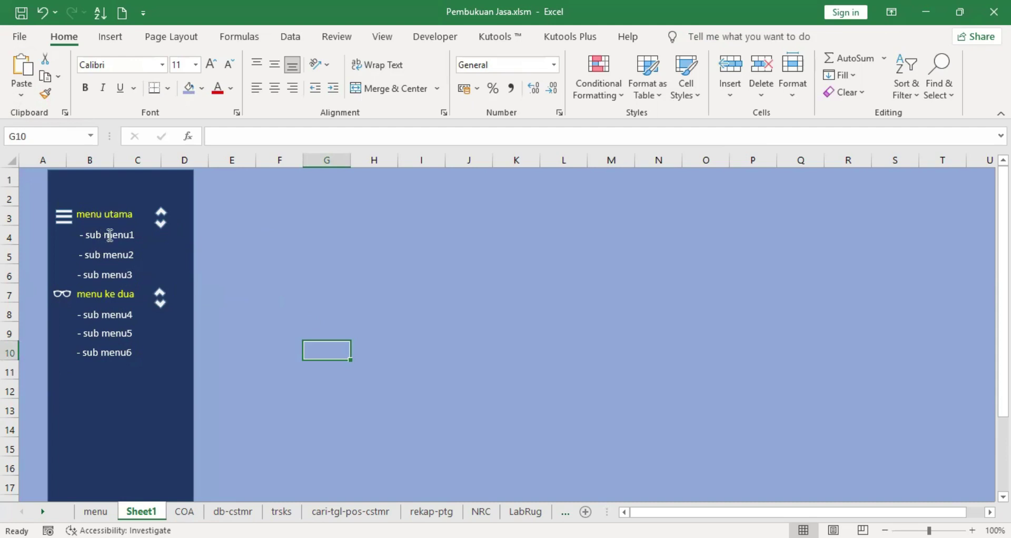
- Name the downward arrow beside "menu utama" max
click(161, 227)
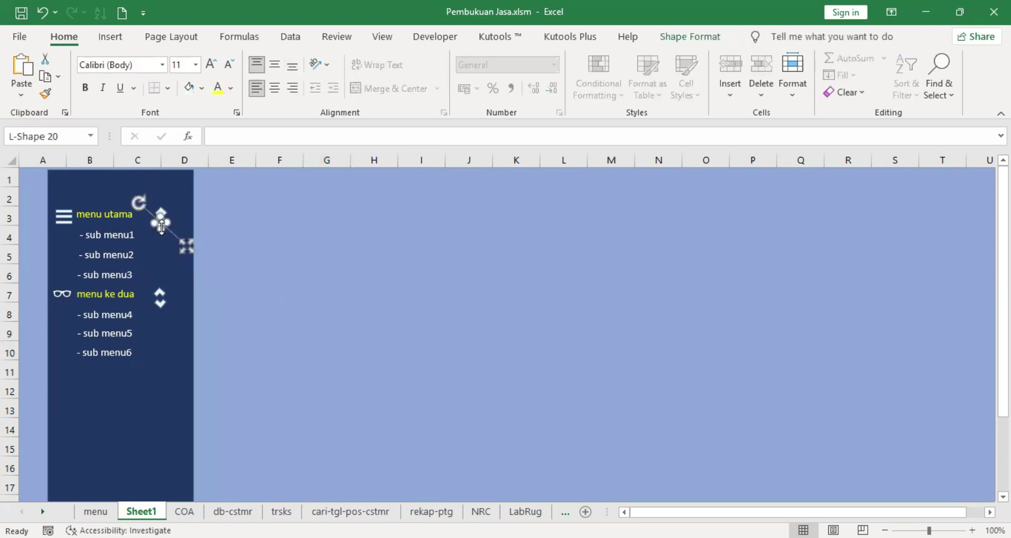
click(70, 138)
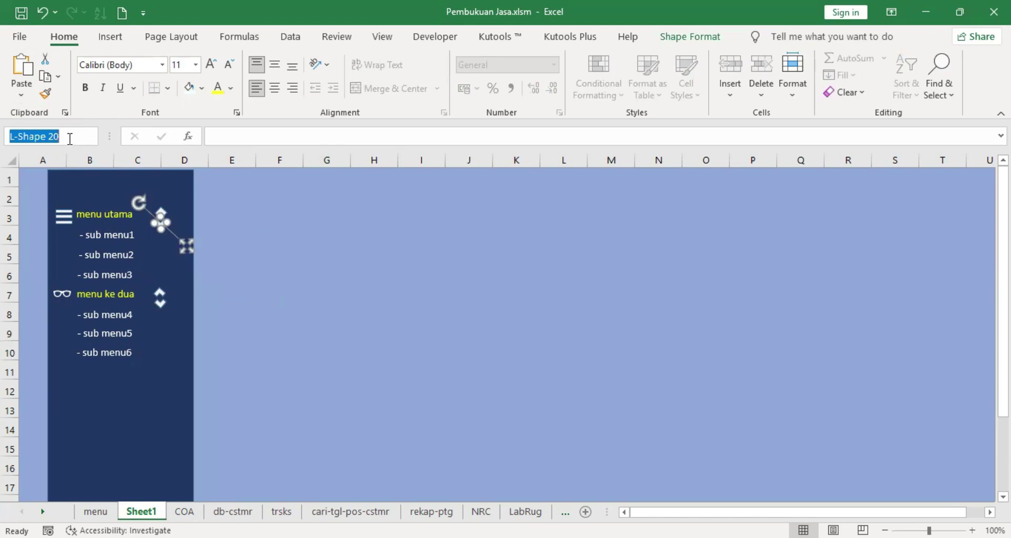
text(max)
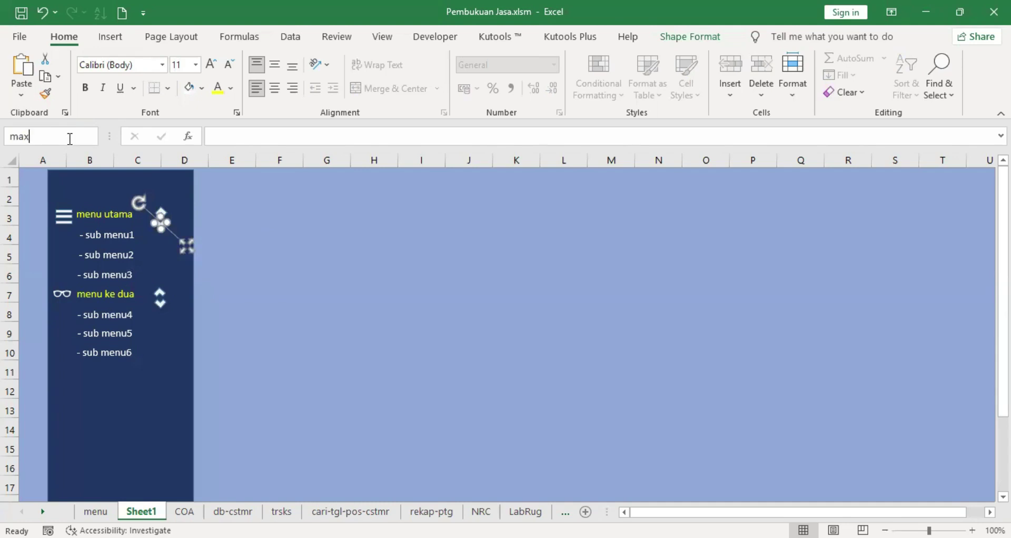
key(Return)
- Try to rename the downward arrow beside "menu utama" to max1, and return to the menu area of Sheet1
click(32, 134)
click(39, 135)
text(1)
key(Return)
click(39, 136)
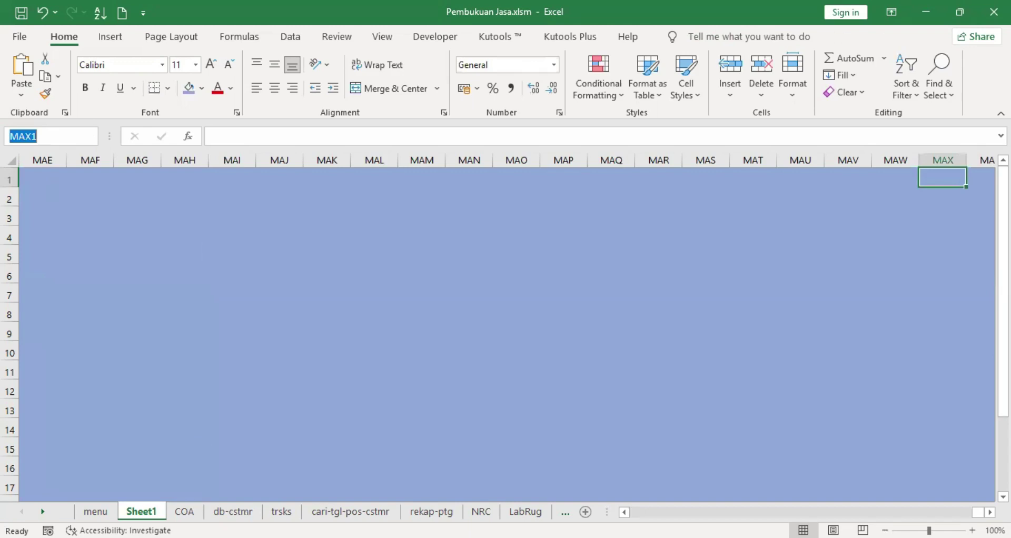
click(95, 512)
click(138, 512)
drag(978, 513, 582, 511)
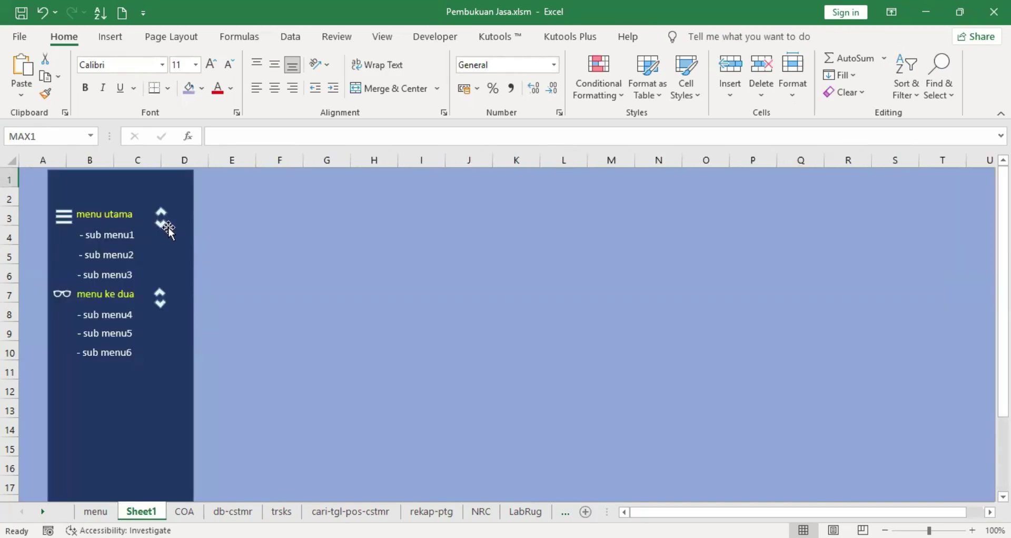
- Retry renaming the "menu utama" downward arrow to max1, return to the menu area and check the arrow's name
click(168, 228)
click(40, 137)
click(40, 138)
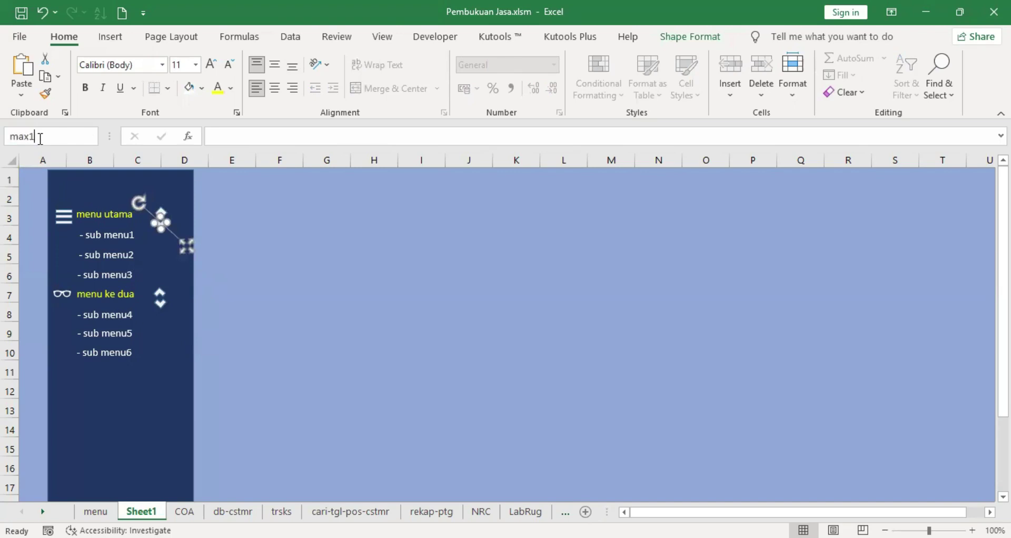
text(1)
key(Return)
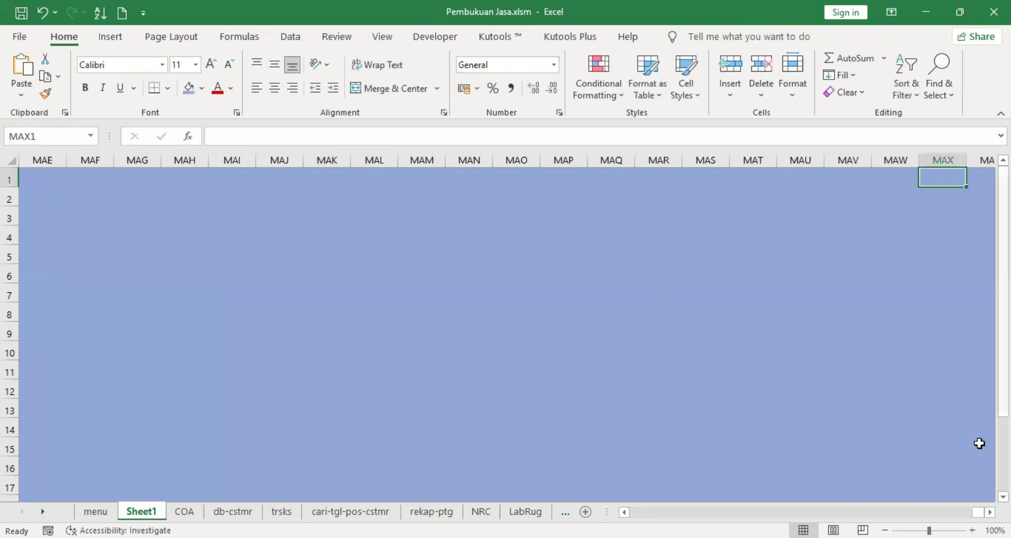
drag(978, 512, 637, 512)
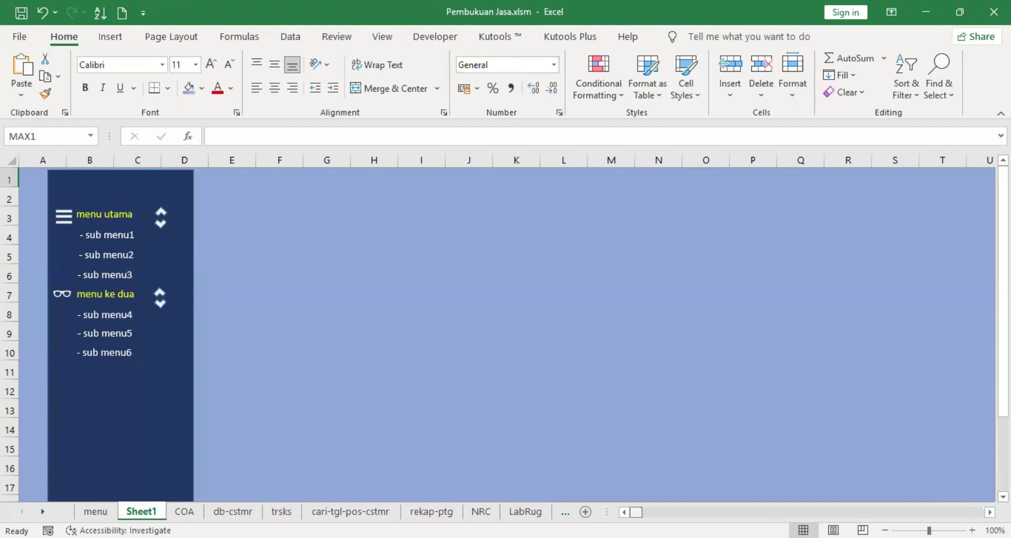
click(162, 226)
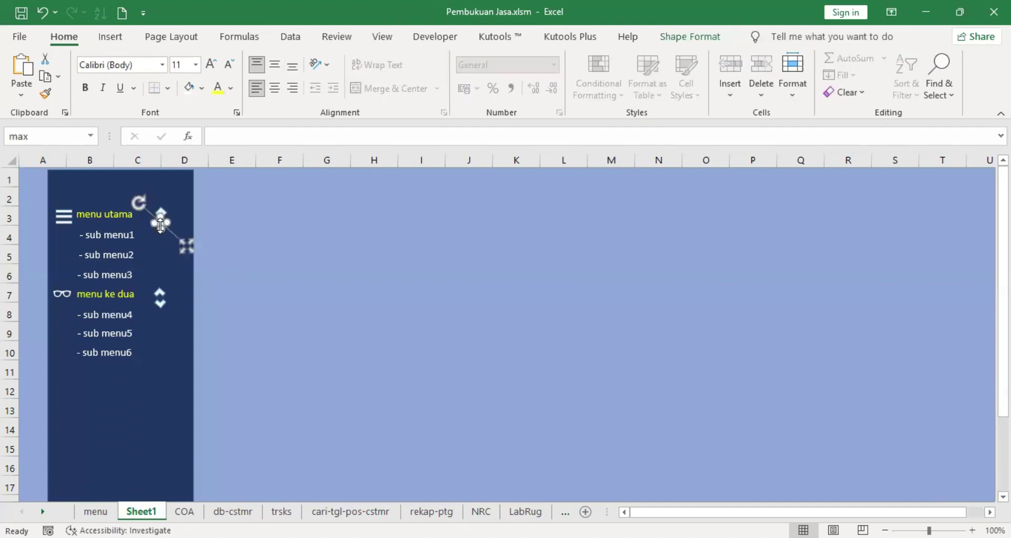
click(295, 235)
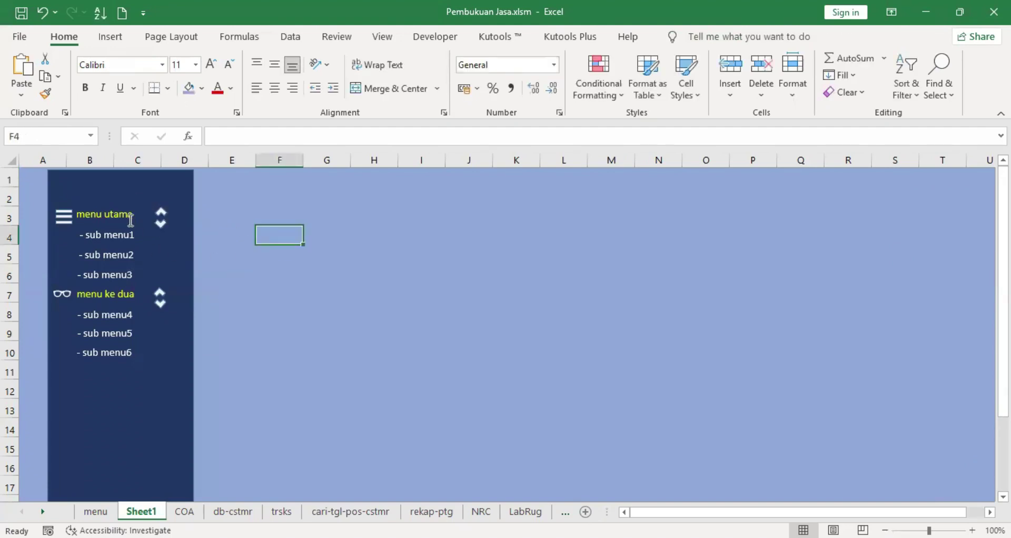
- Name the upward arrow beside "menu utama" min
click(160, 211)
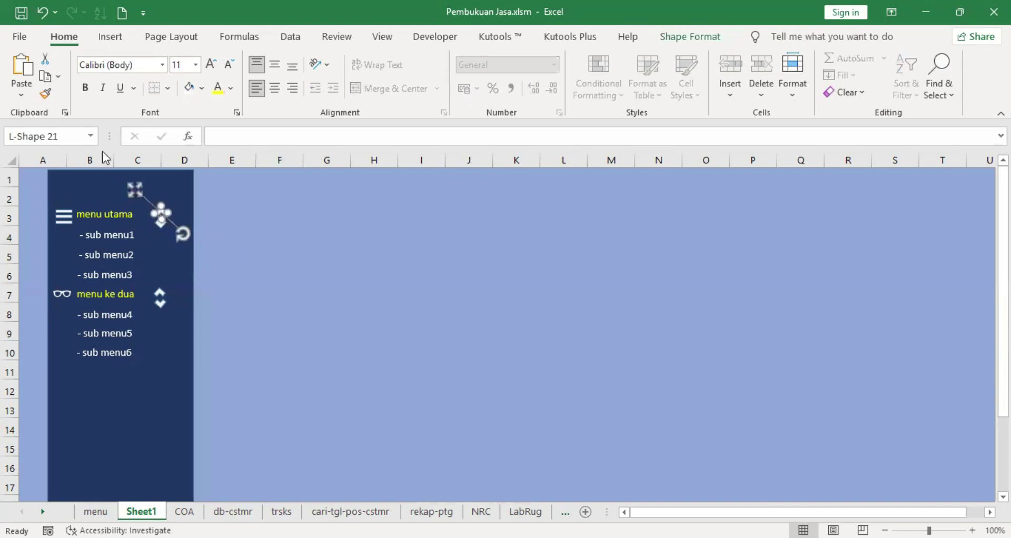
click(74, 135)
text(min)
key(Return)
click(264, 276)
click(161, 216)
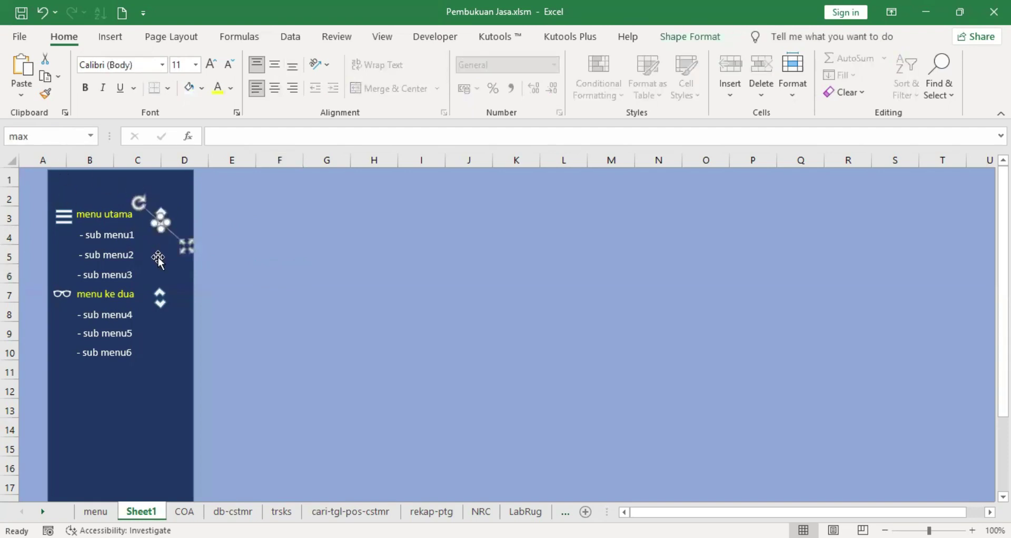
click(236, 259)
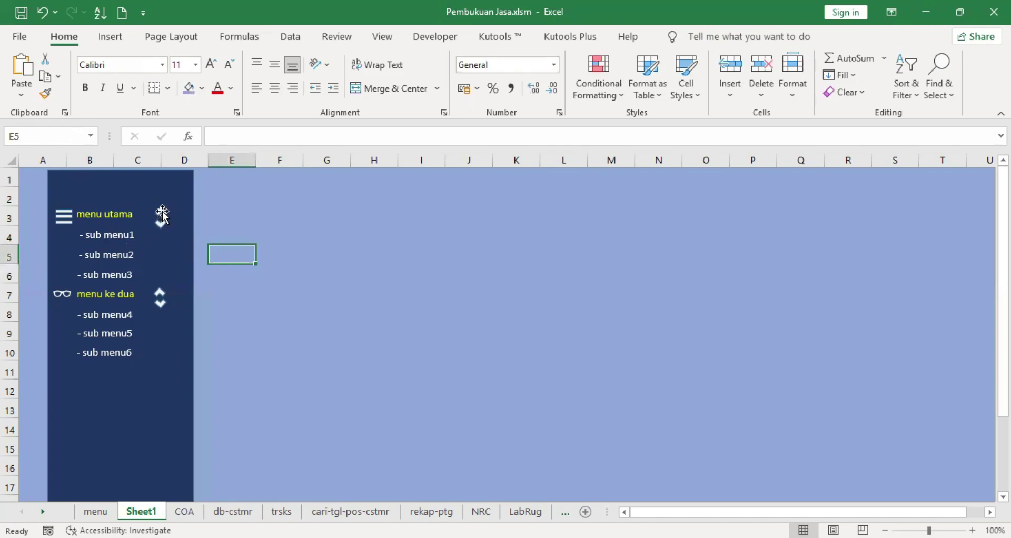
- Try to name the upward arrow beside "menu ke dua" min2, and return to the menu area
click(161, 295)
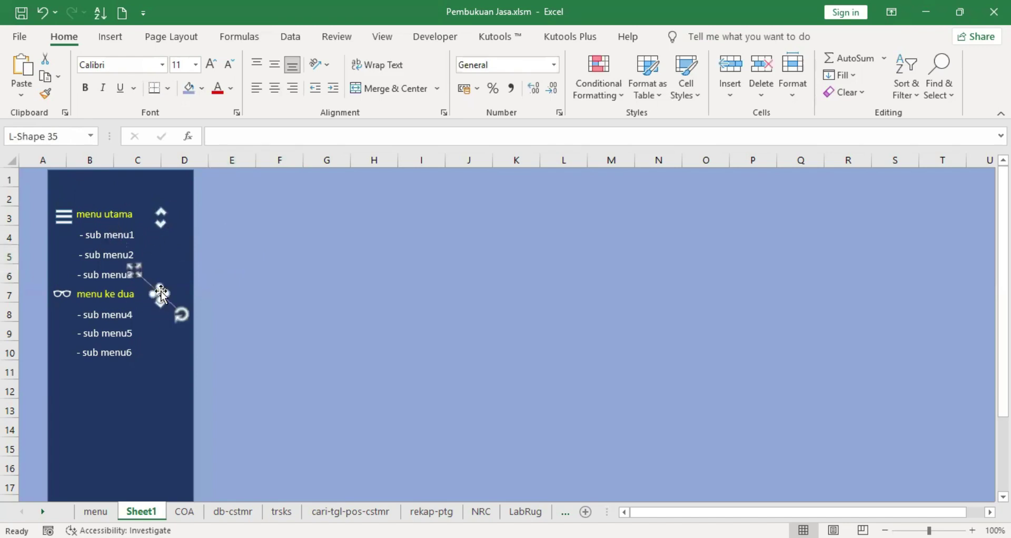
click(71, 134)
text(mi)
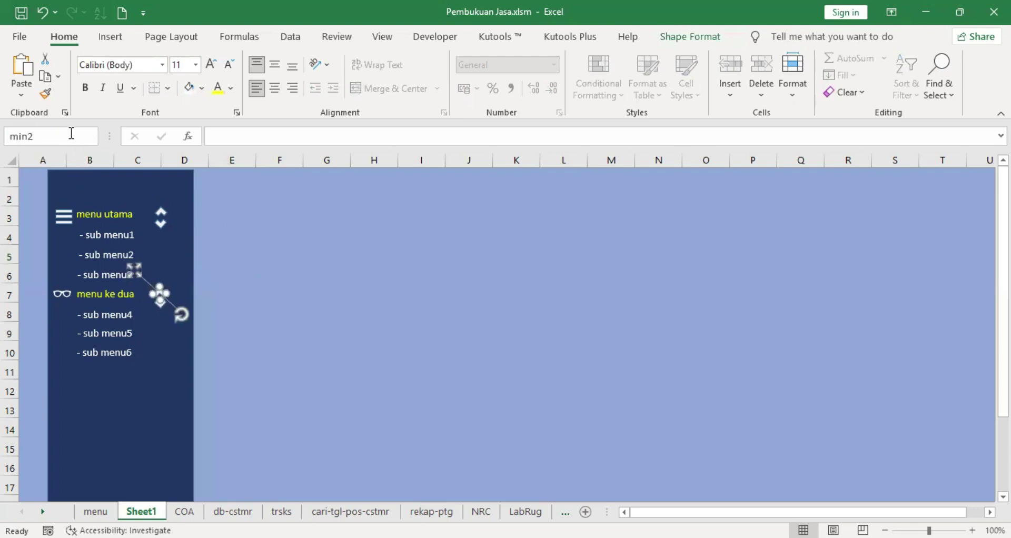
text(n2)
key(Return)
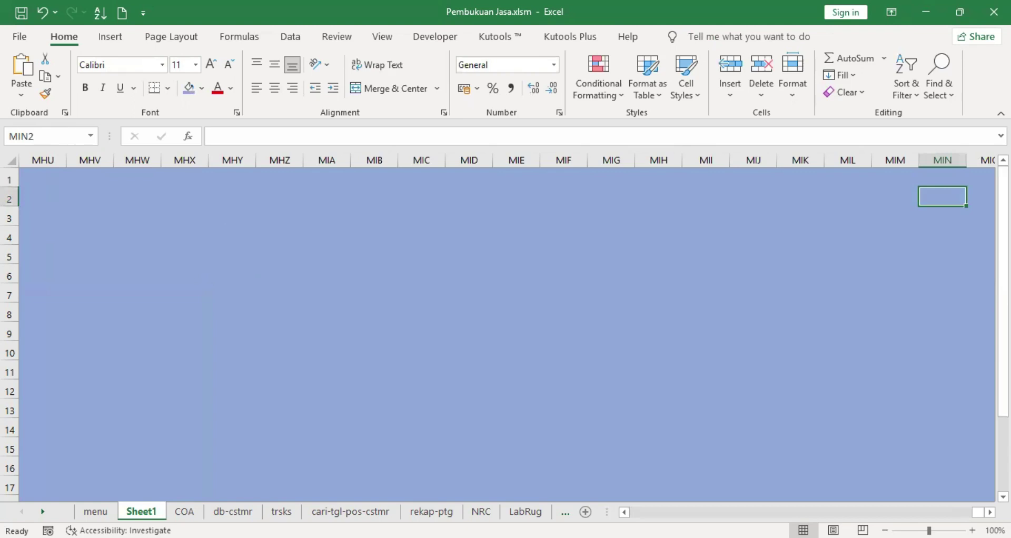
drag(978, 513, 630, 513)
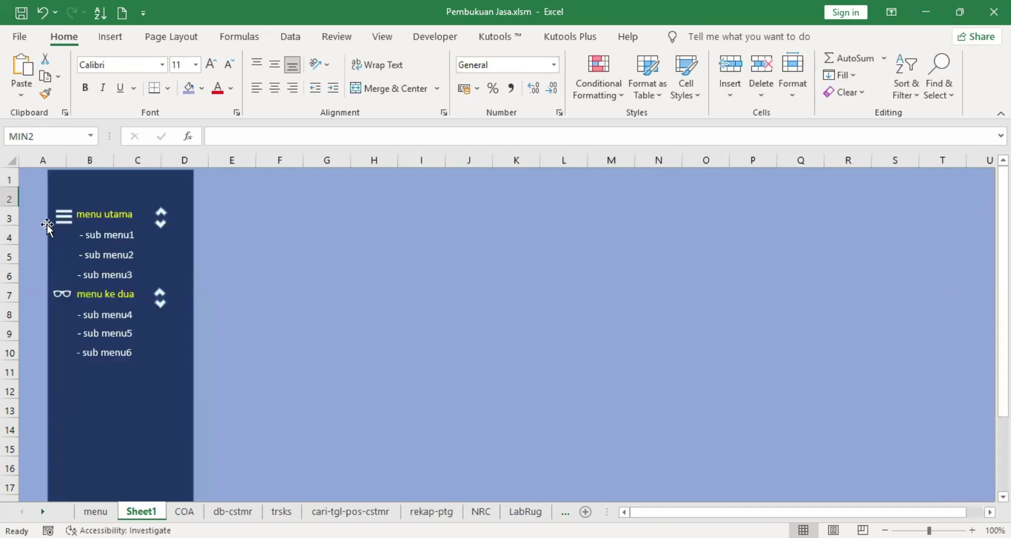
- Name the upward arrow beside "menu ke dua" shapemin2 and check its name
click(159, 296)
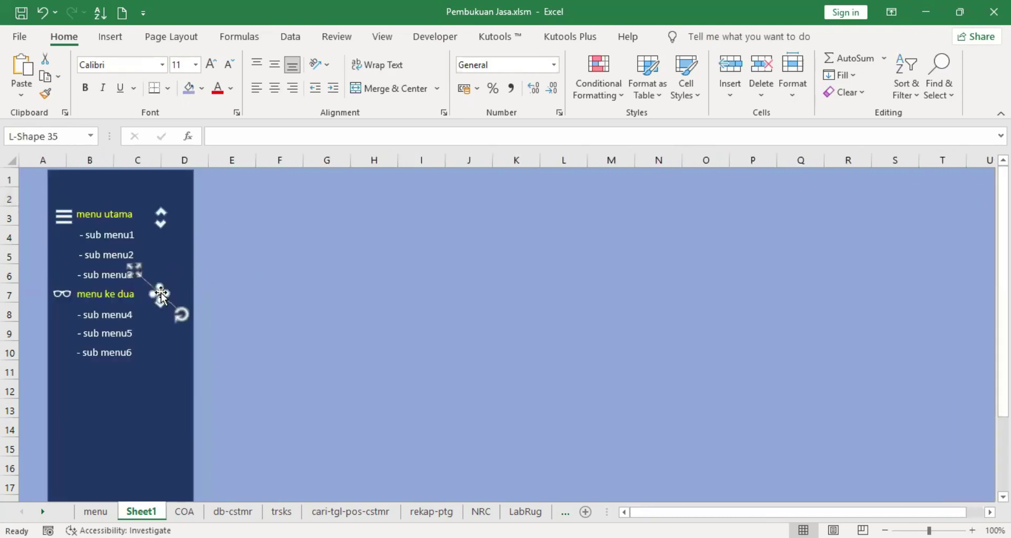
click(68, 137)
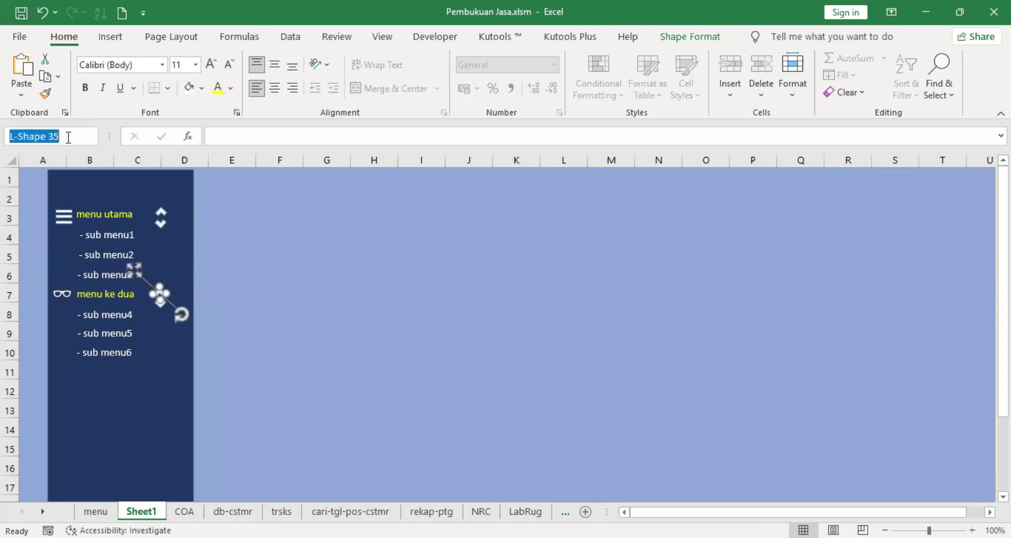
text(shape)
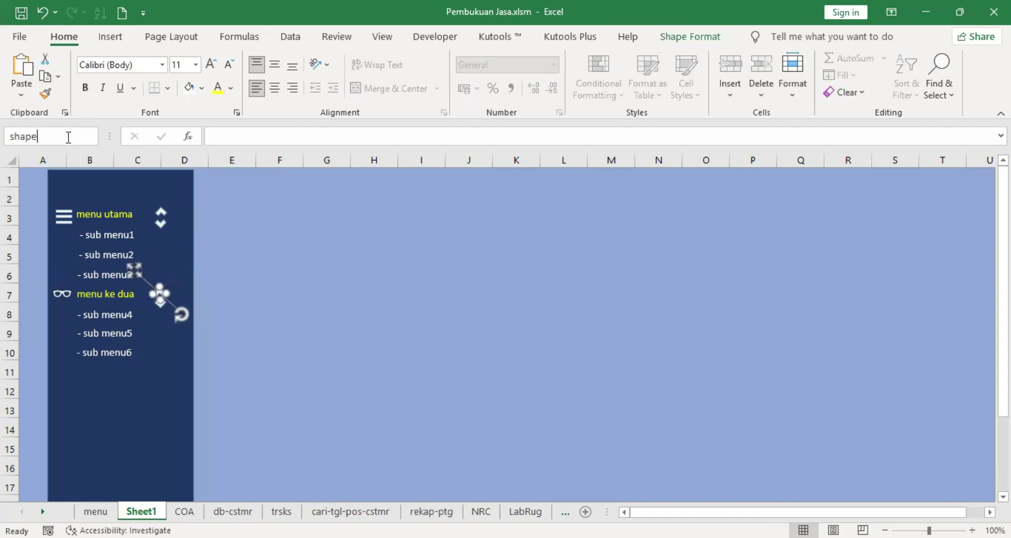
text(min2)
key(Return)
click(369, 251)
click(160, 294)
key(Escape)
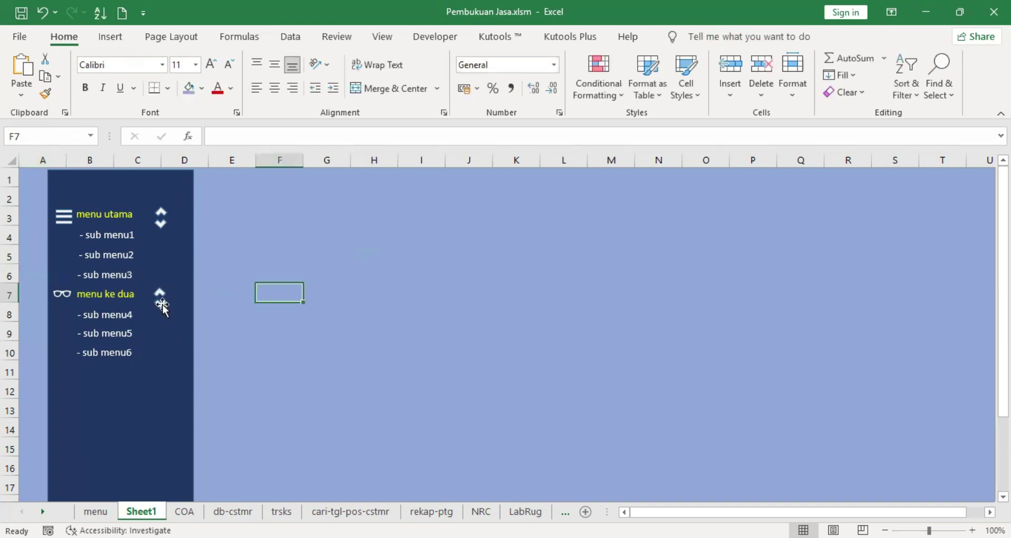
- Name the downward arrow beside "menu ke dua" shapemax2
click(161, 304)
click(69, 141)
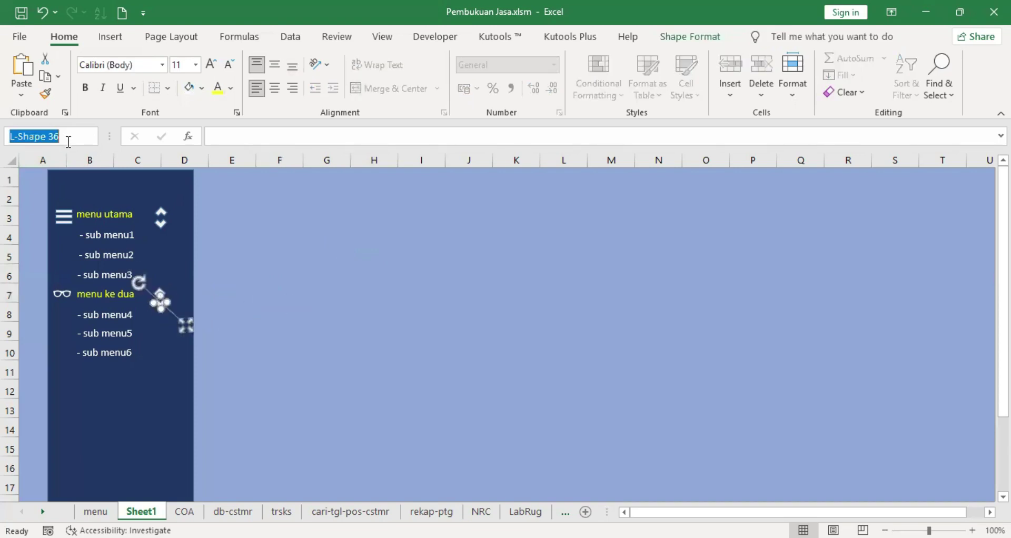
text(shapem)
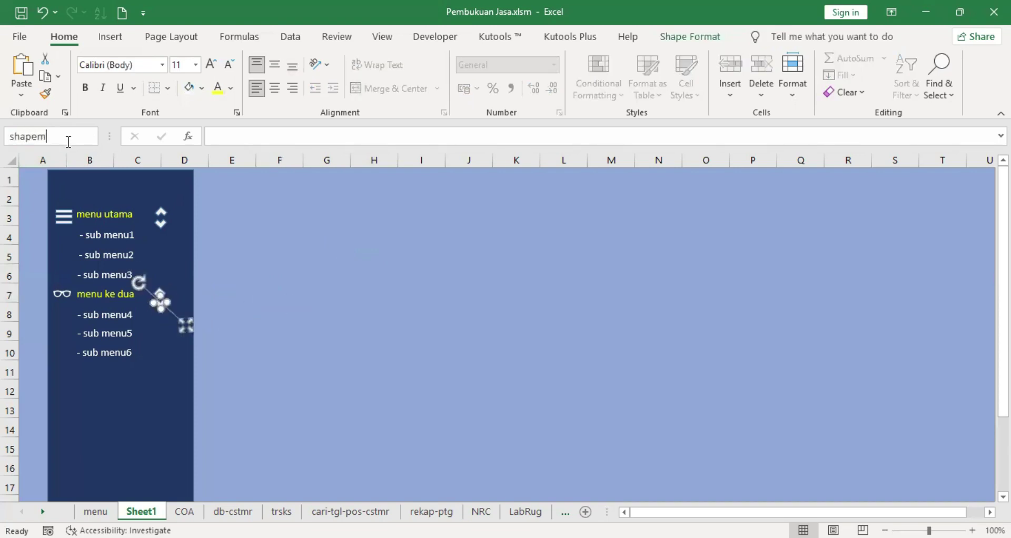
key(Return)
click(242, 223)
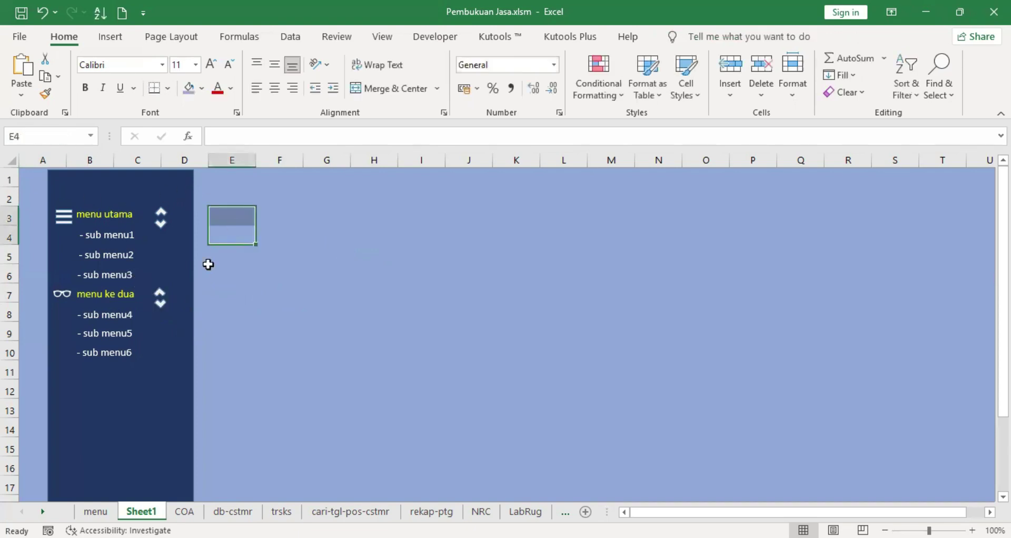
click(160, 305)
click(147, 357)
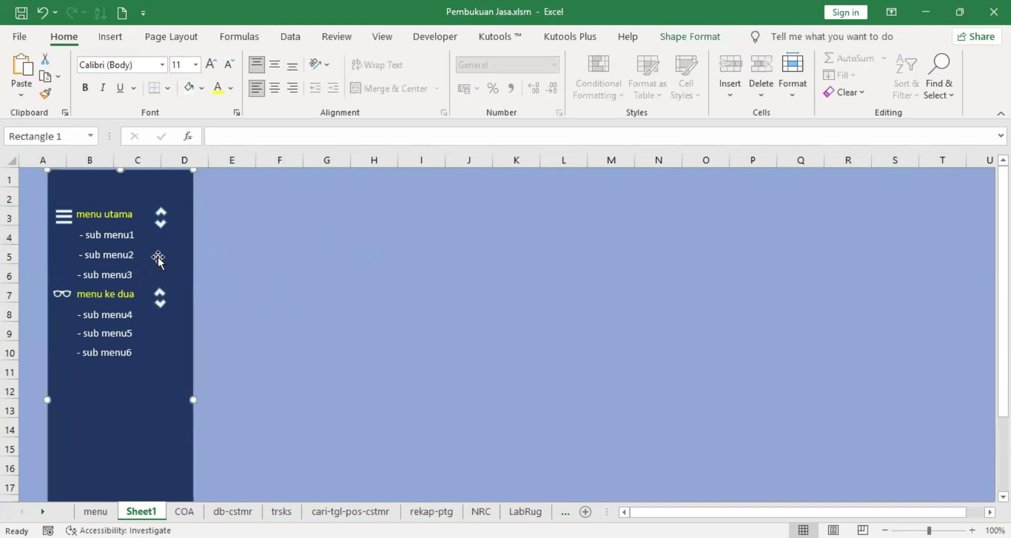
- Nudge the upward arrow beside "menu utama" slightly down, closer to the downward arrow
click(161, 213)
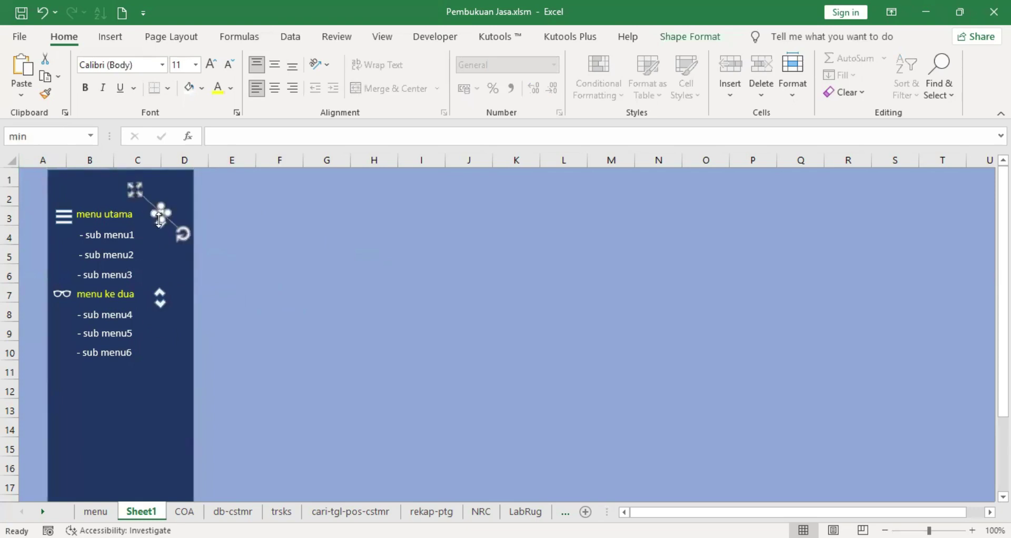
click(167, 238)
click(164, 231)
click(251, 245)
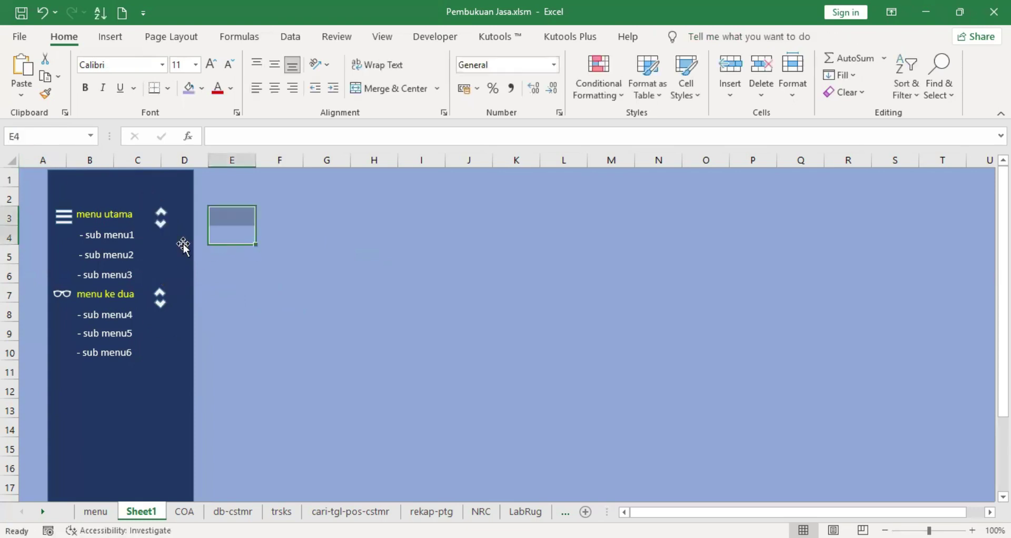
click(160, 211)
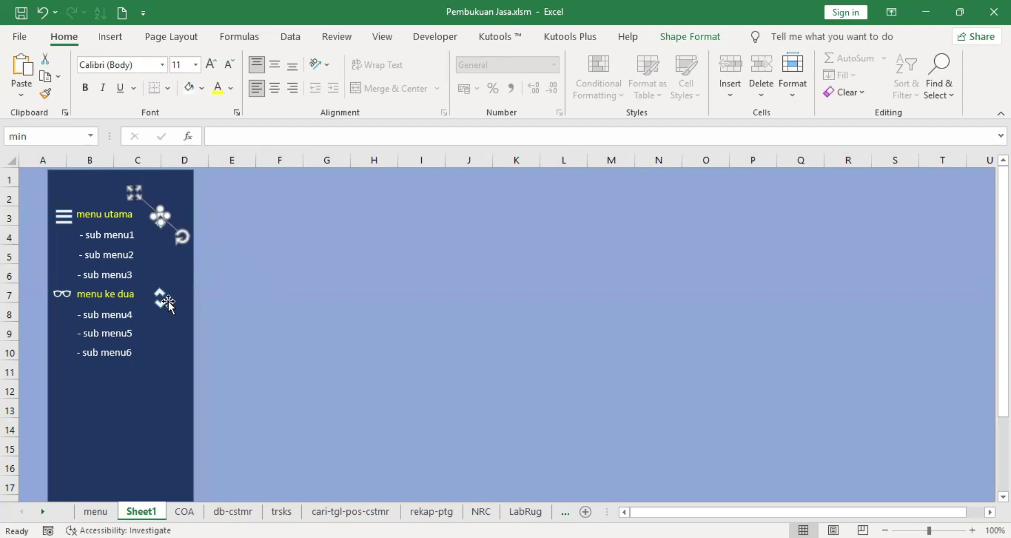
click(281, 223)
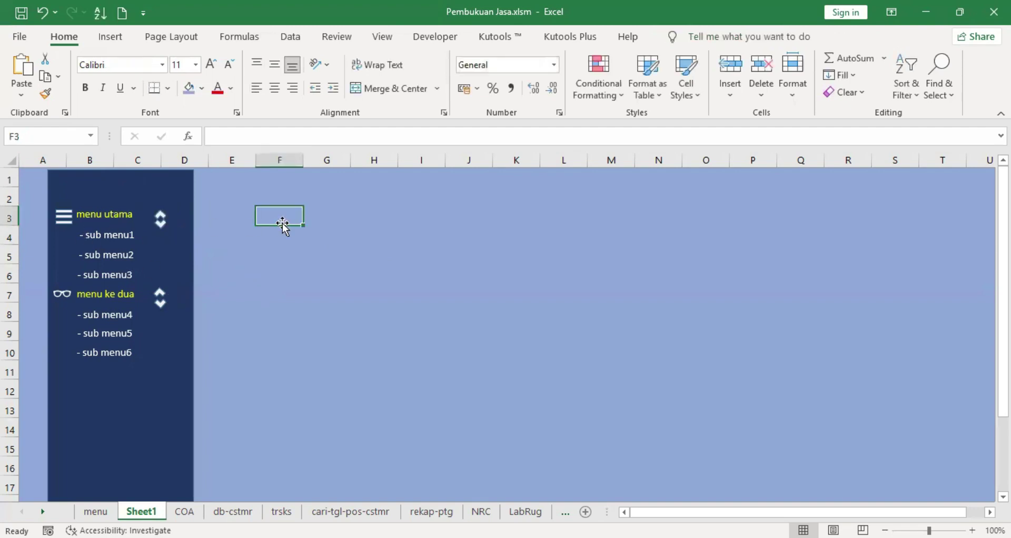
- Nudge the upward arrow beside "menu ke dua" slightly down and align the downward arrow beneath it
click(160, 295)
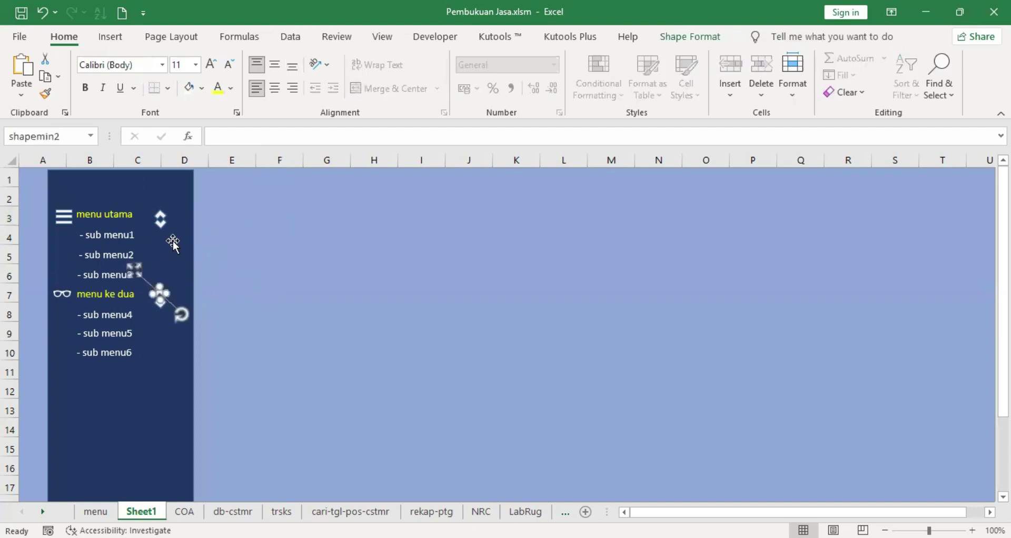
key(Down)
key(Down)
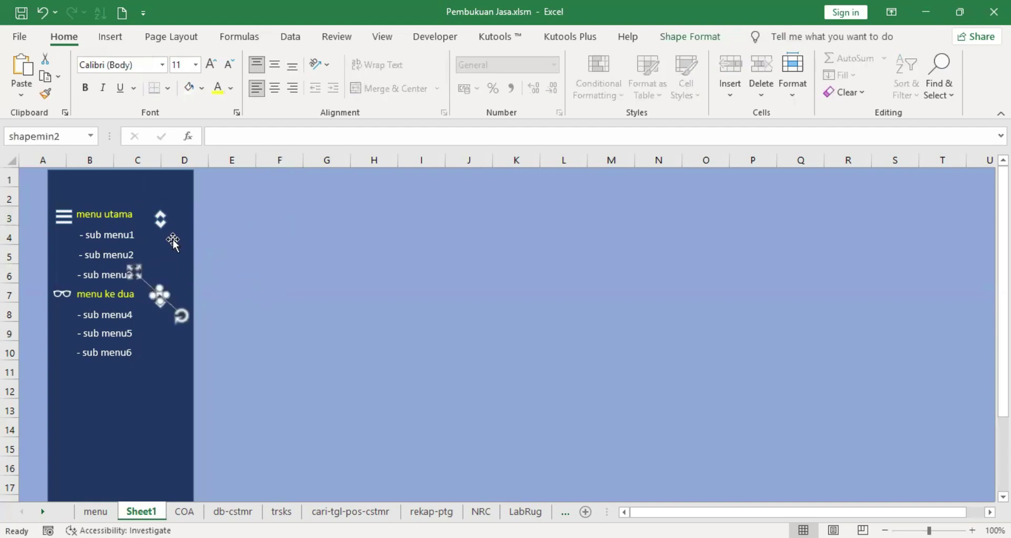
click(163, 351)
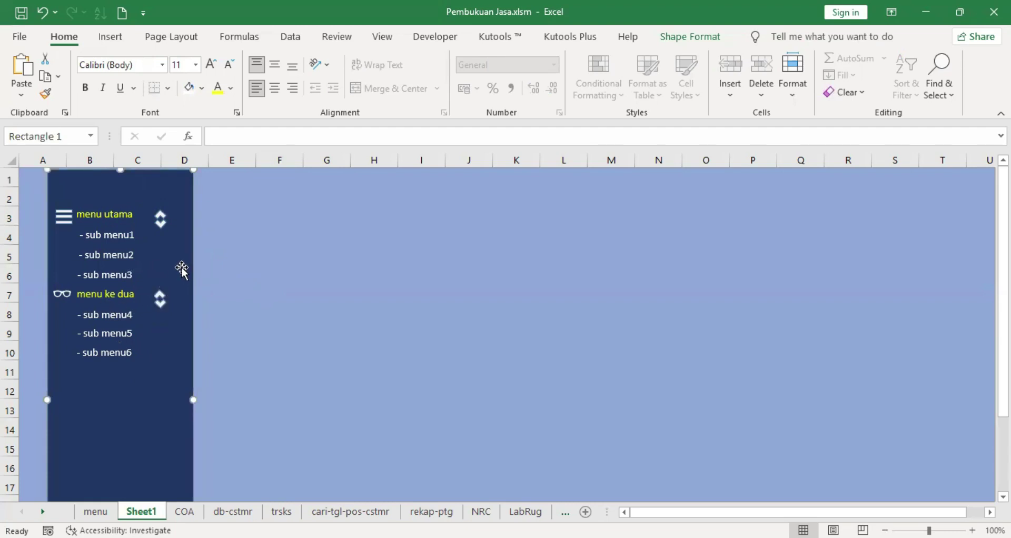
click(163, 306)
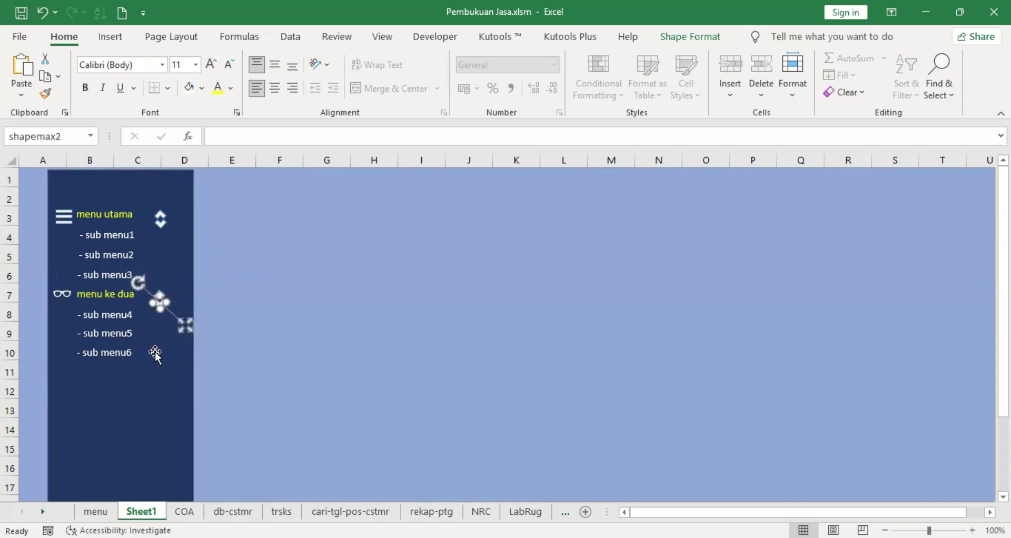
click(155, 352)
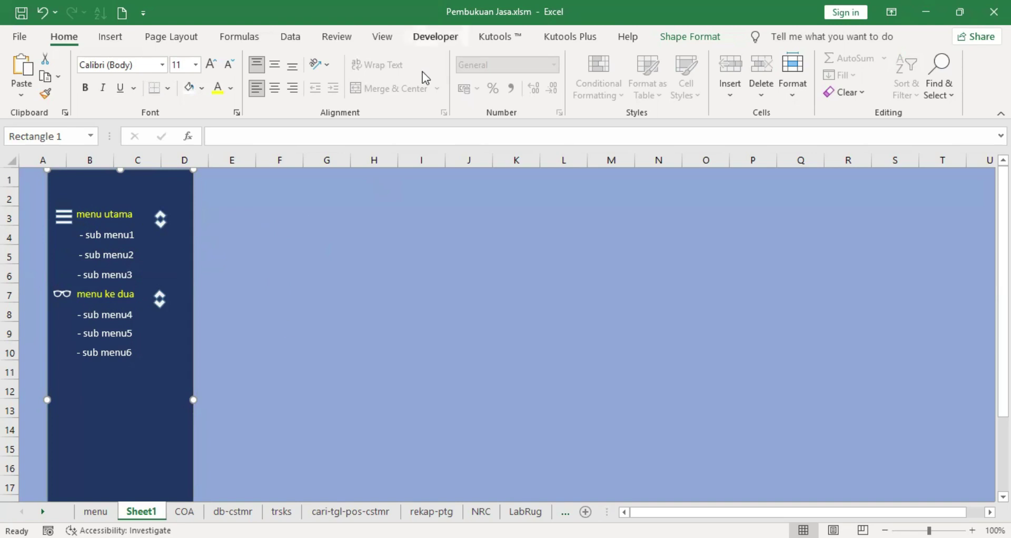
- Open the ThisWorkbook code of Pembukuan Jasa.xlsm in the Visual Basic editor
click(435, 37)
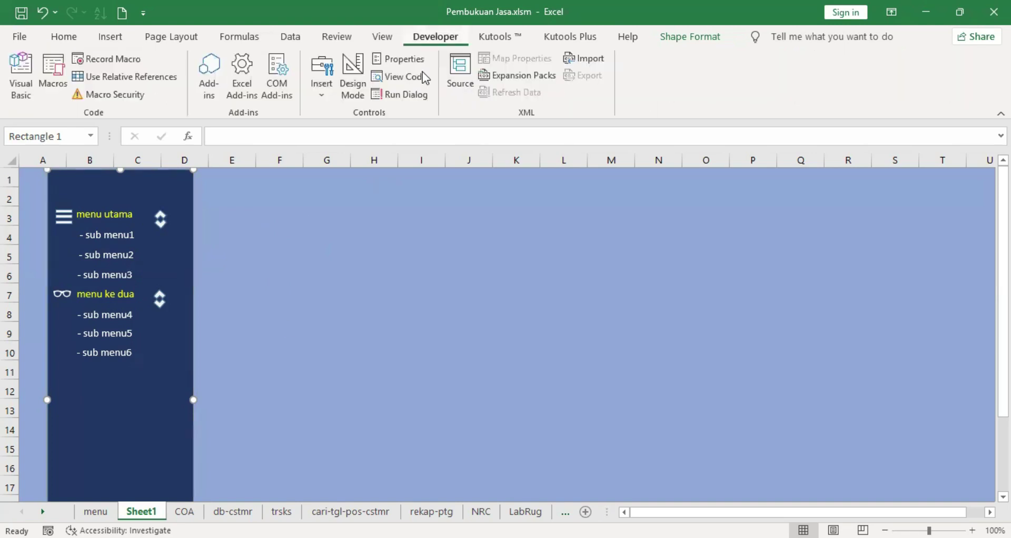
click(403, 77)
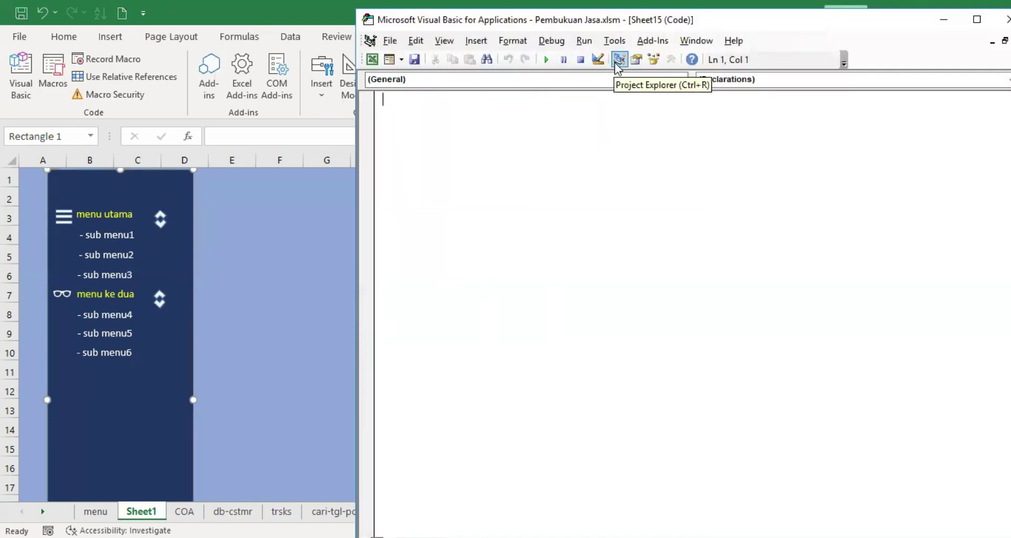
key(ctrl+r)
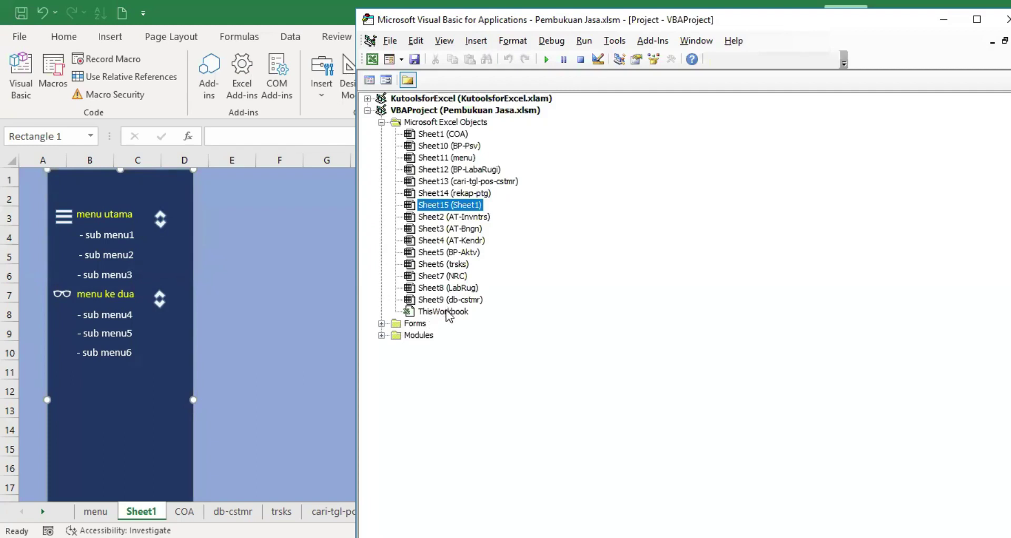
double_click(445, 311)
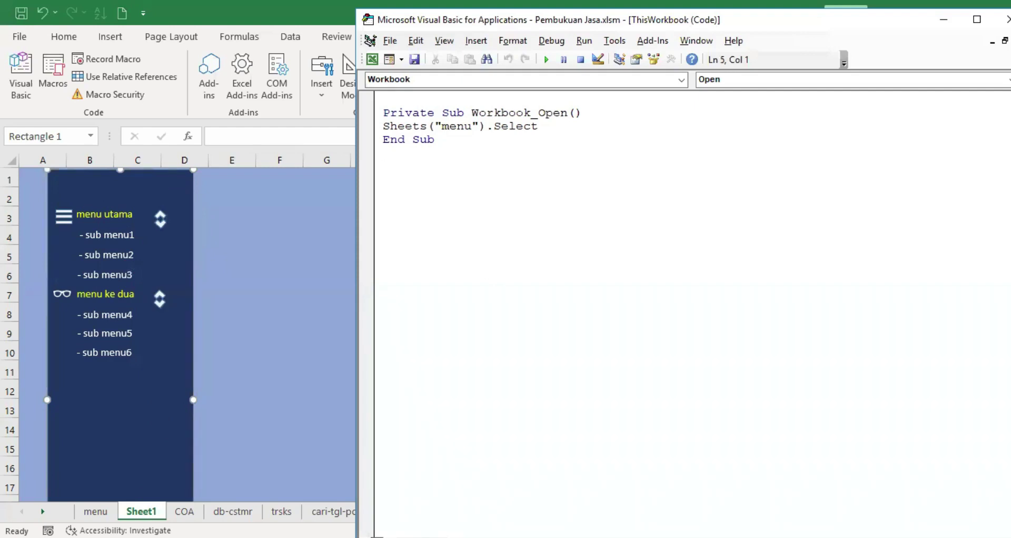
- Rename the worksheet Sheet1 as menu2
right_click(147, 510)
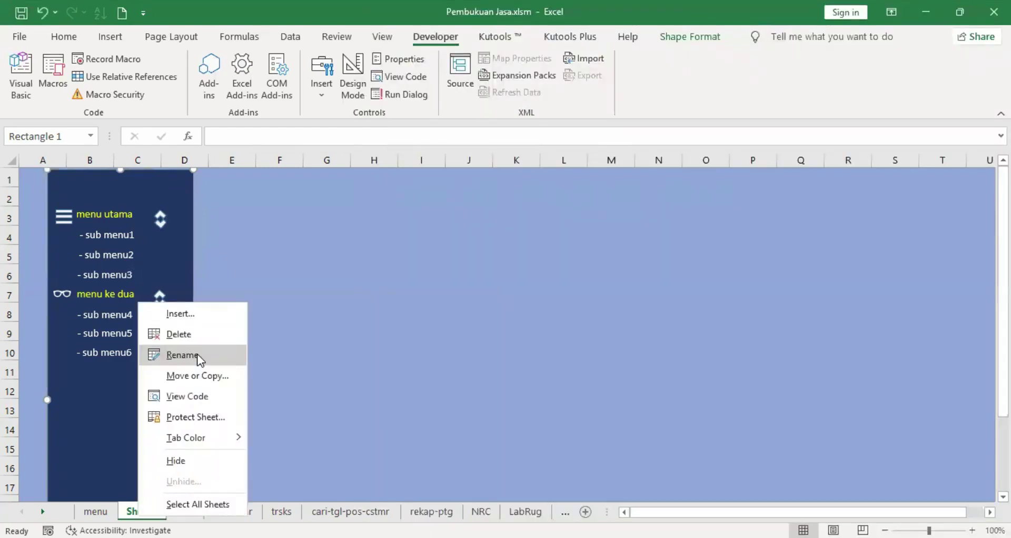
click(197, 354)
text(menu2)
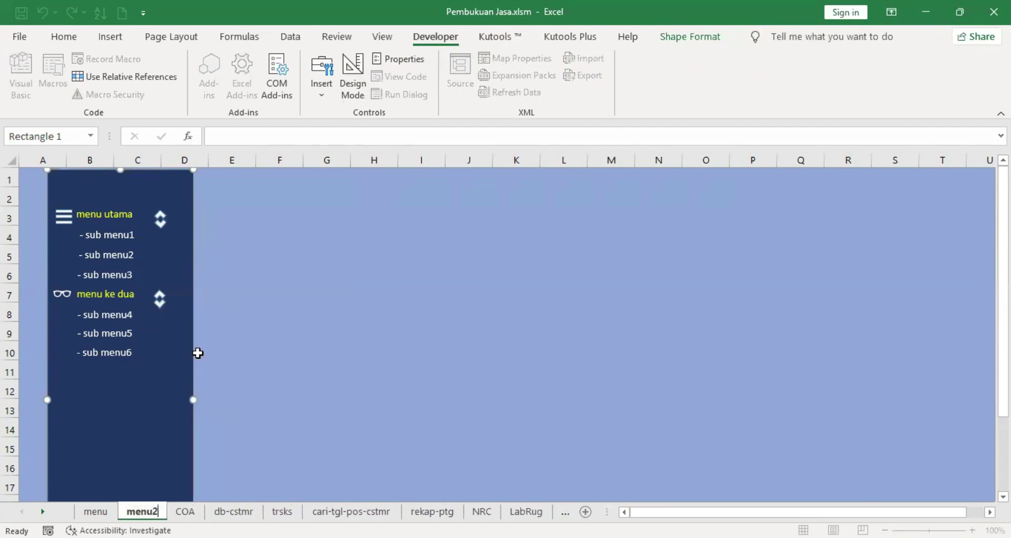
key(Return)
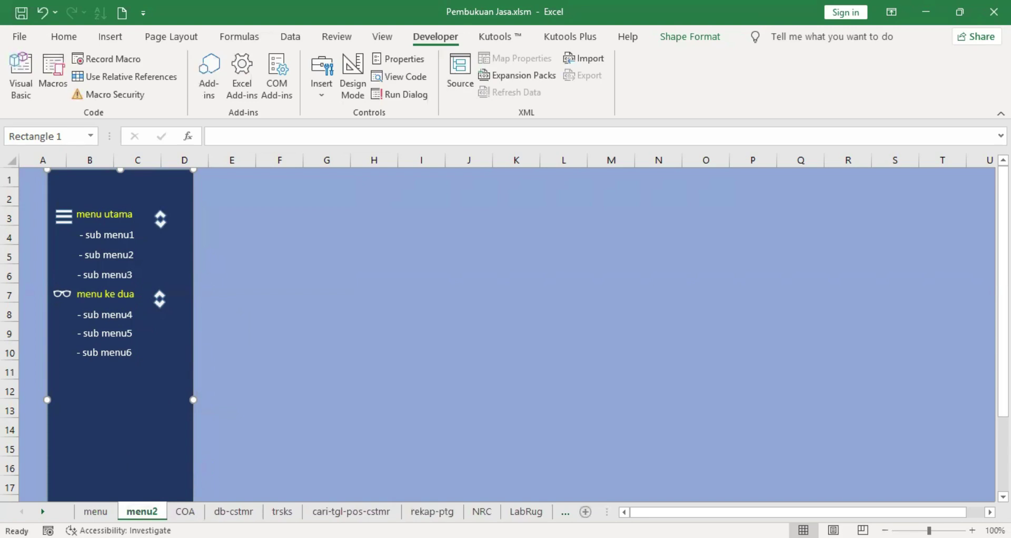
- Change the Workbook_Open procedure to select the sheet "menu2" and add an empty line below that statement
key(alt+F11)
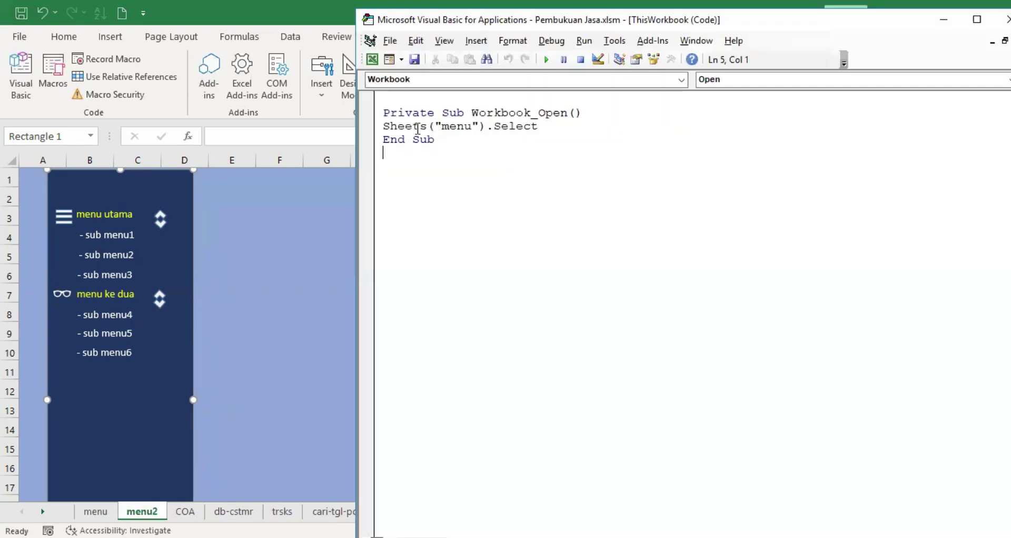
click(472, 127)
text(2)
click(555, 128)
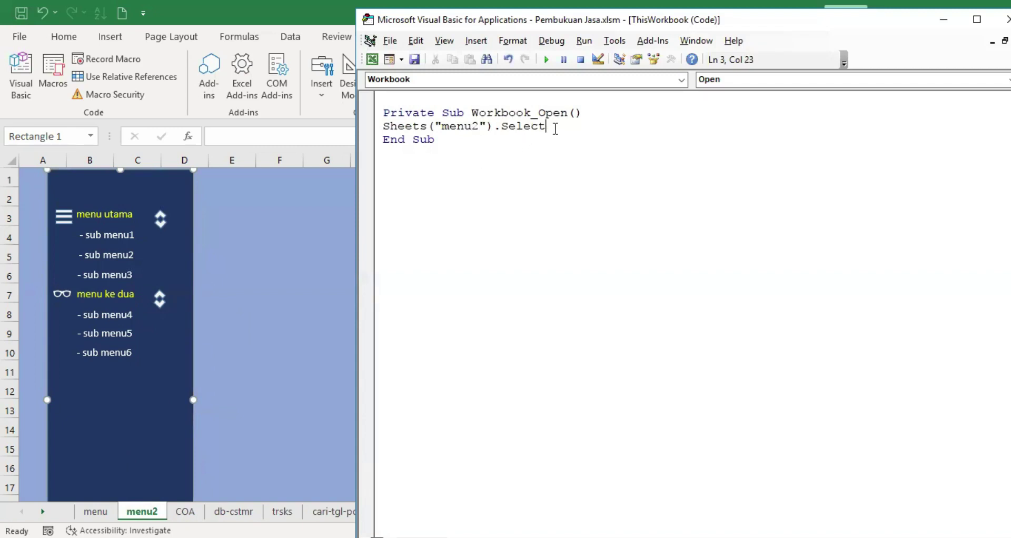
key(Return)
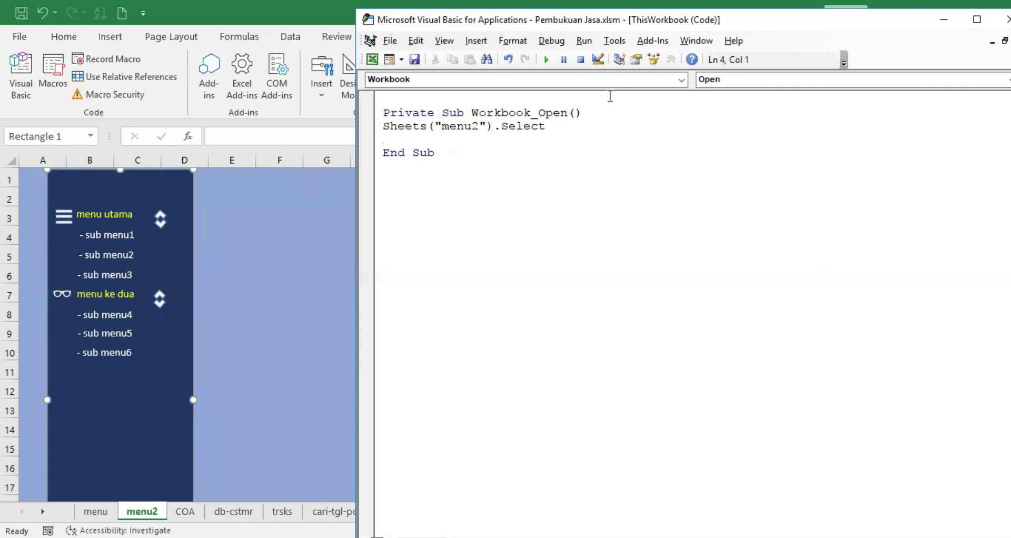
- Return to the menu2 sheet, and reopen the ThisWorkbook code in the Visual Basic editor
click(620, 59)
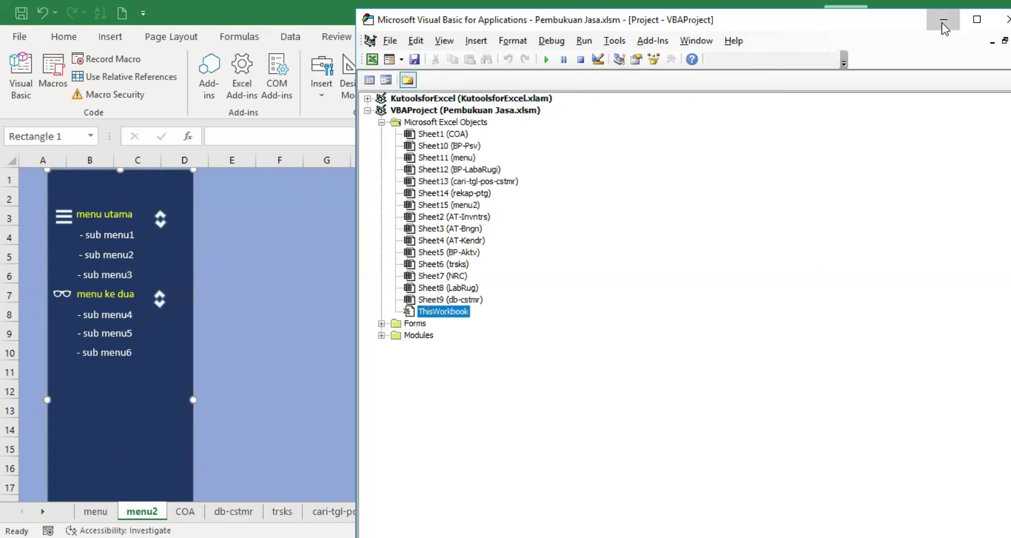
click(944, 21)
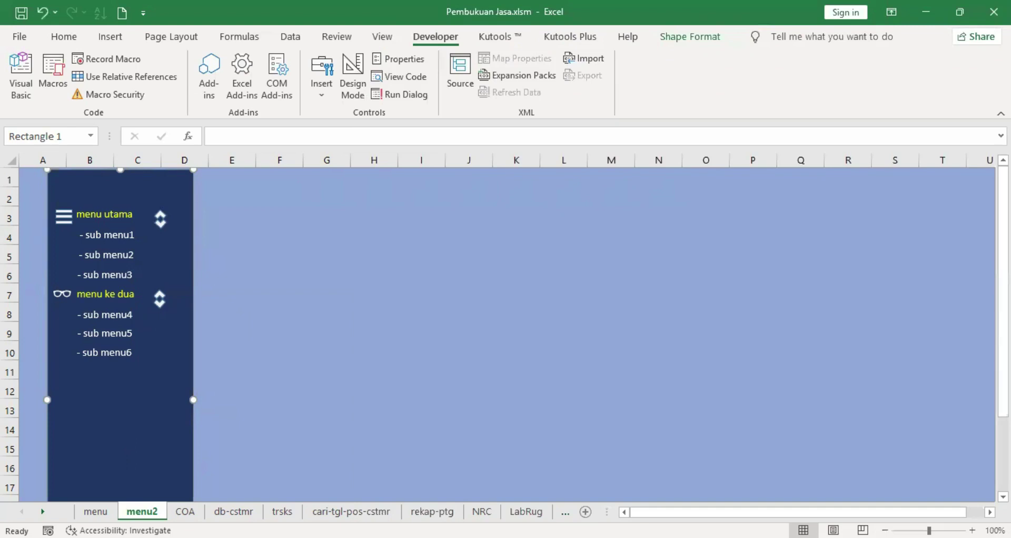
click(400, 77)
click(619, 59)
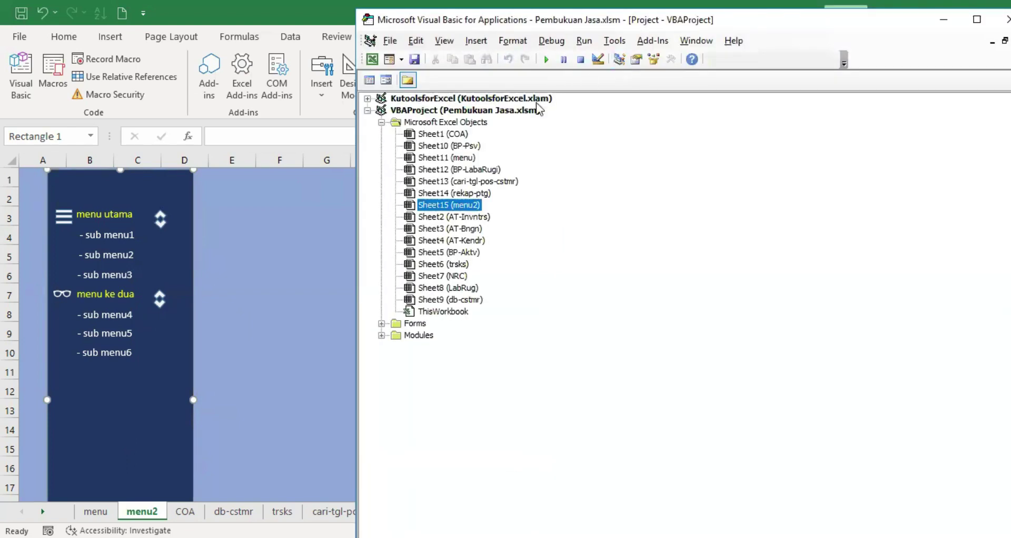
double_click(460, 314)
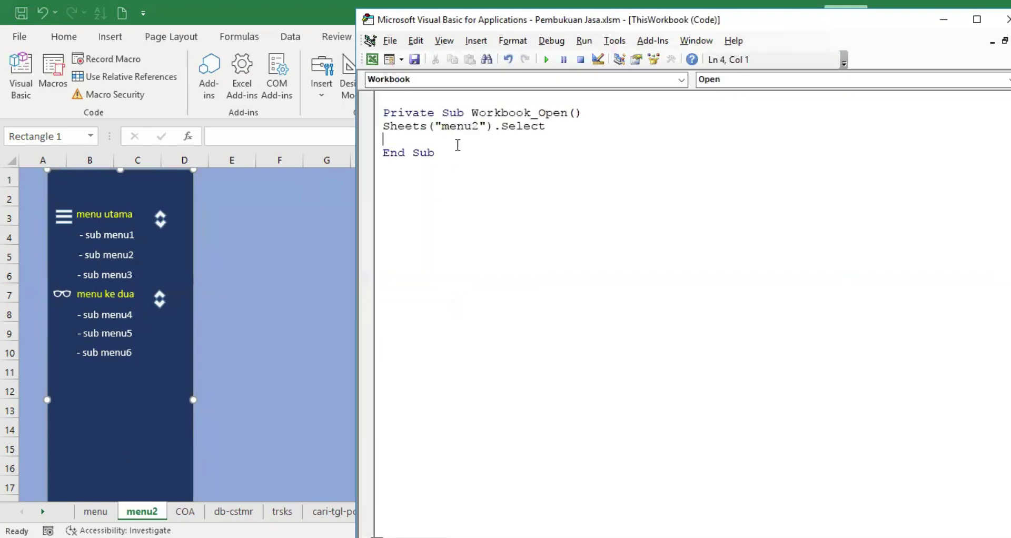
- Switch to the workbook Pembukuan Jasa - hapus.xlsm and open its ThisWorkbook code in the Visual Basic editor
click(941, 23)
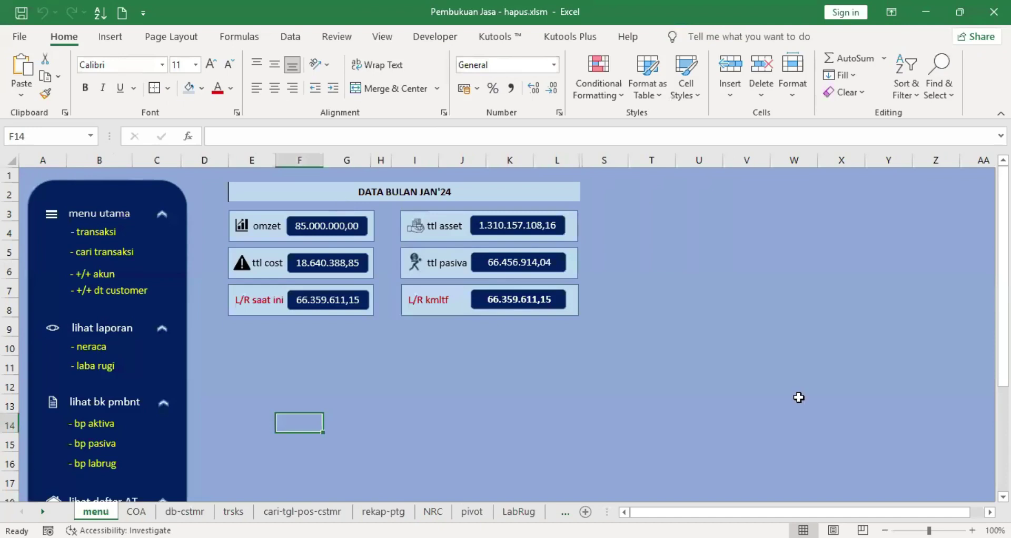
scroll(250, 86, down, 7)
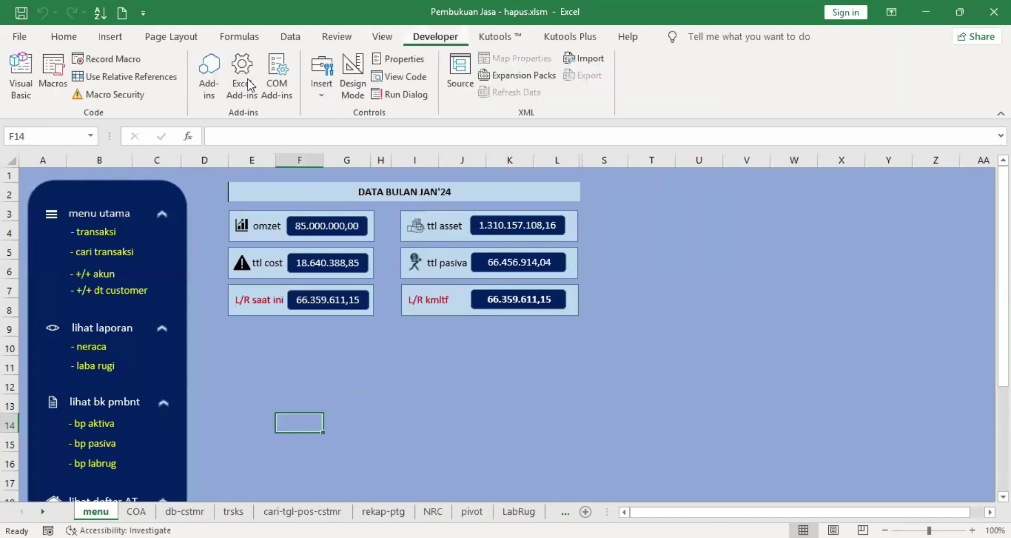
click(392, 76)
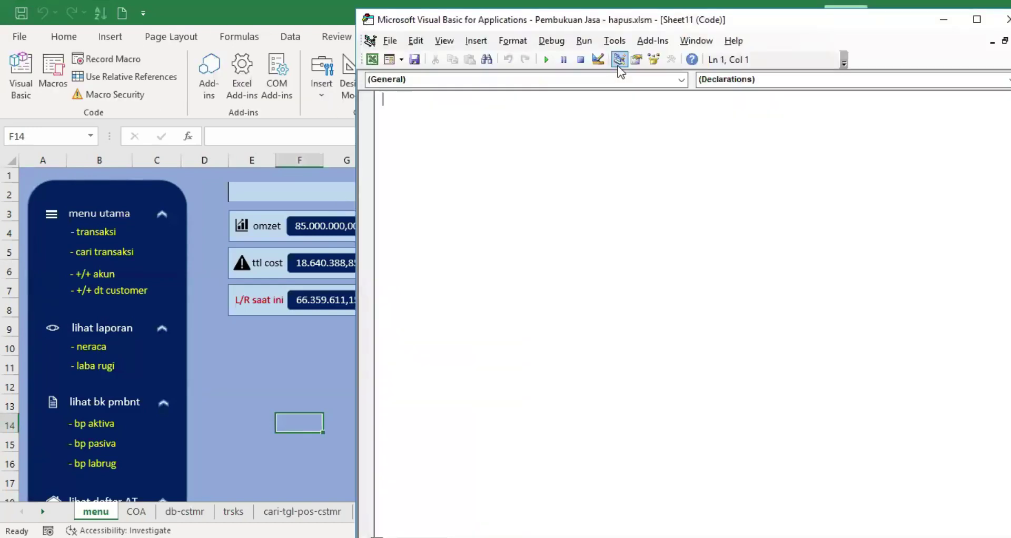
click(618, 66)
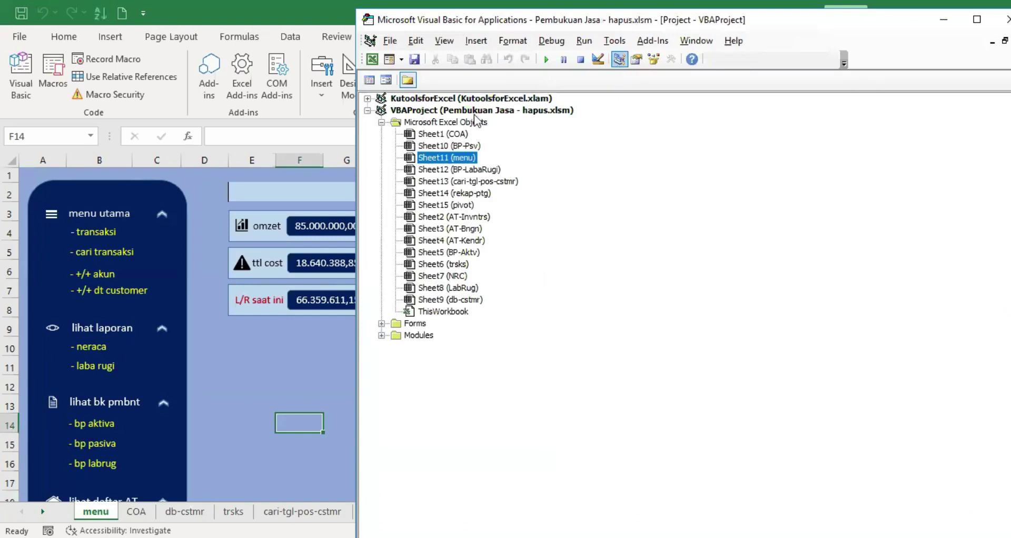
double_click(445, 312)
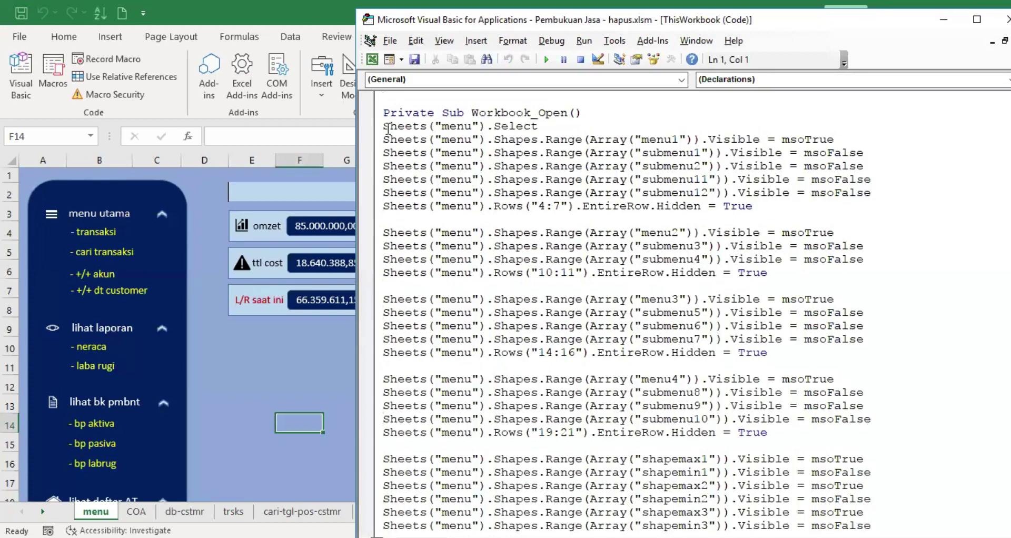
- Copy the Workbook_Open statements from the "menu1" shape line through the Rows("19:21") line, and close this workbook's code editor
drag(384, 139, 772, 433)
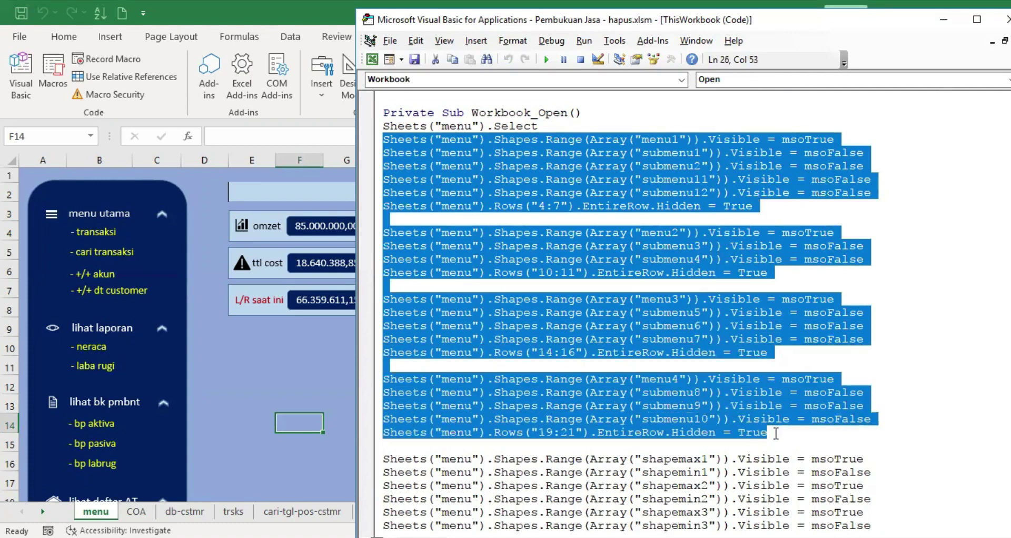
right_click(507, 165)
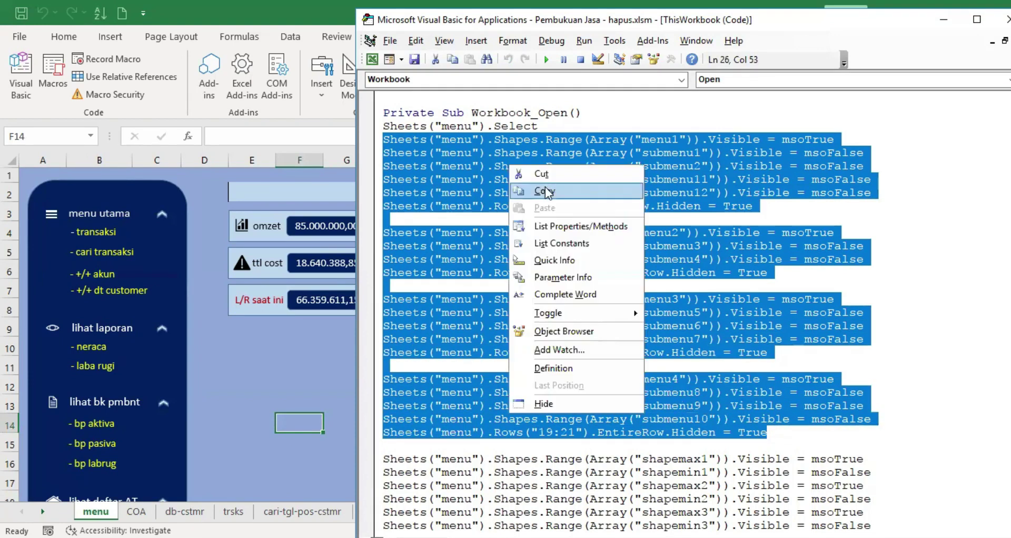
click(547, 191)
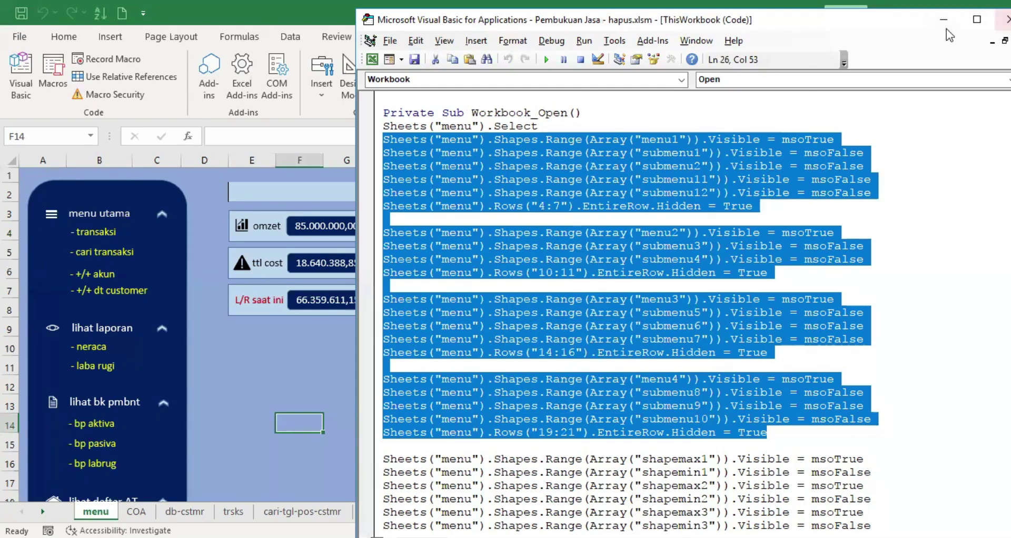
click(619, 62)
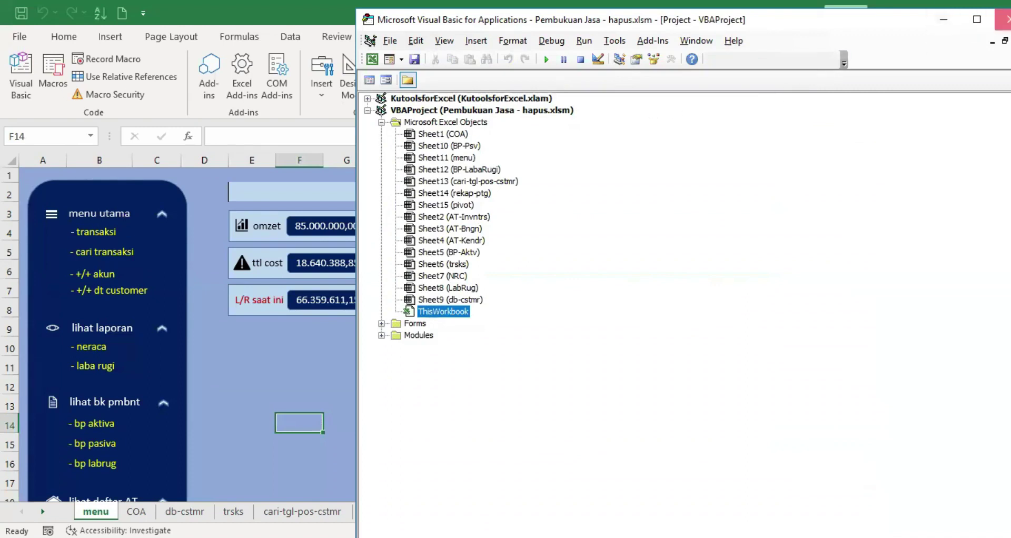
click(1003, 20)
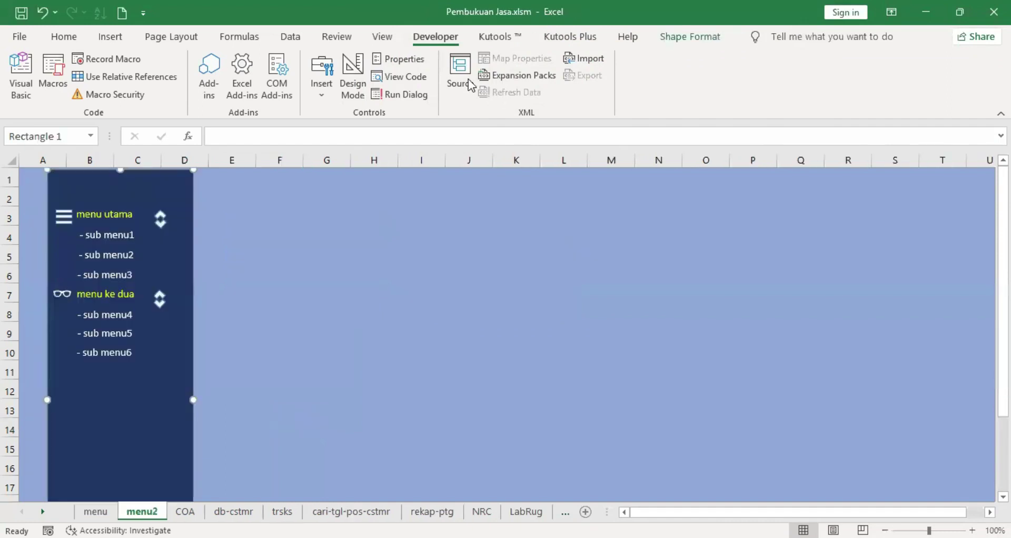
- Open the ThisWorkbook code of Pembukuan Jasa.xlsm and paste the copied statements below the Sheets("menu2").Select line
click(405, 78)
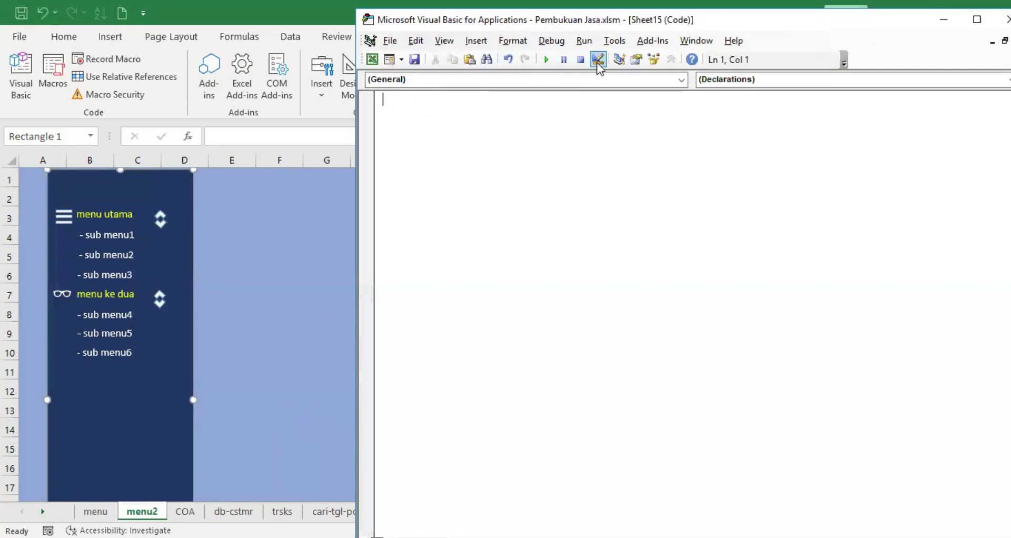
click(619, 61)
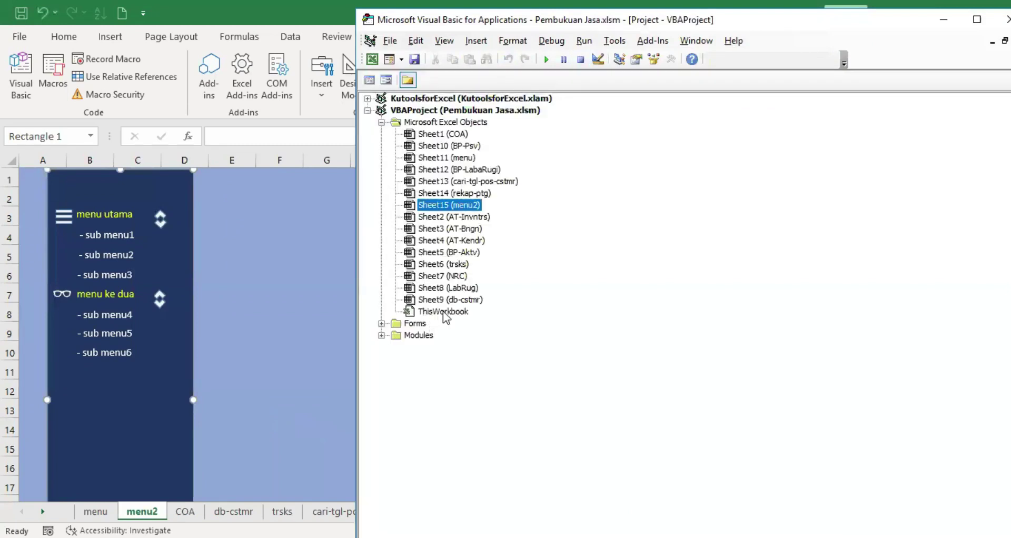
double_click(444, 312)
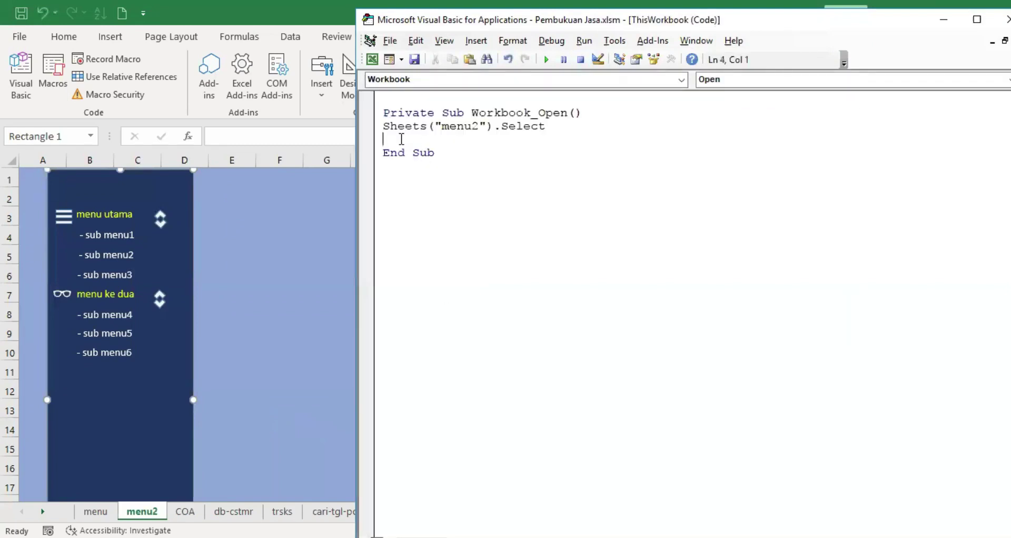
right_click(395, 157)
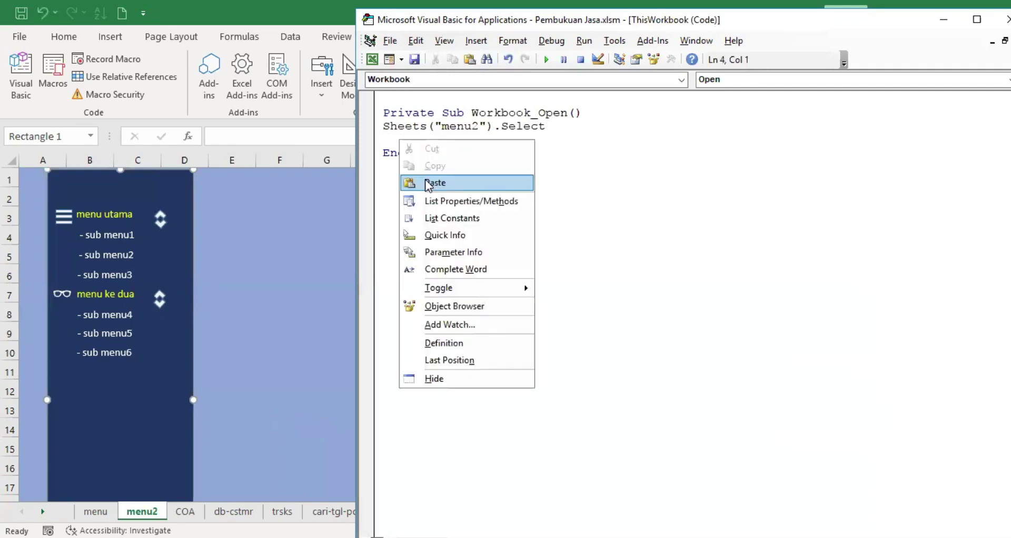
click(425, 179)
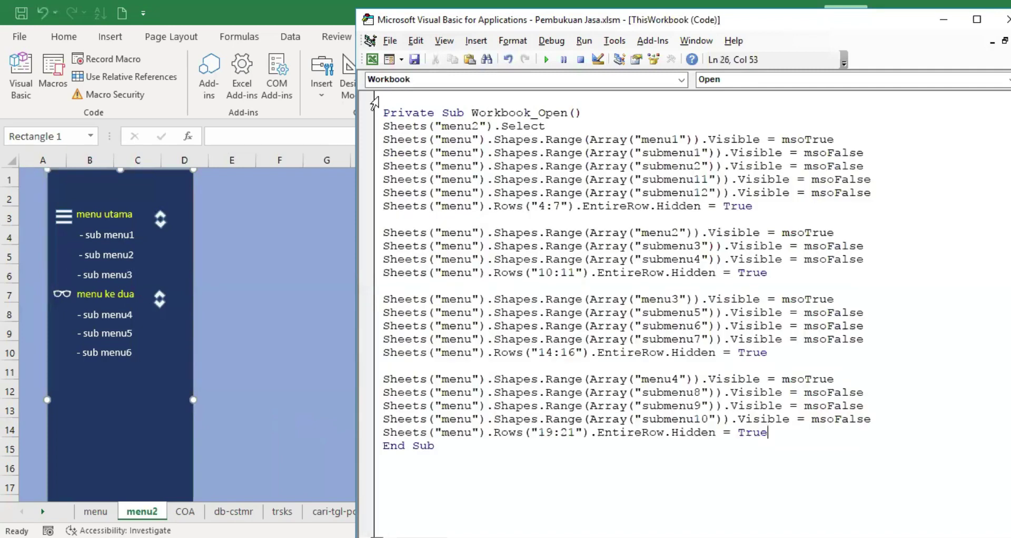
- Change the sheet name in the "menu1" shape visibility statement to "menu2"
drag(384, 127, 546, 127)
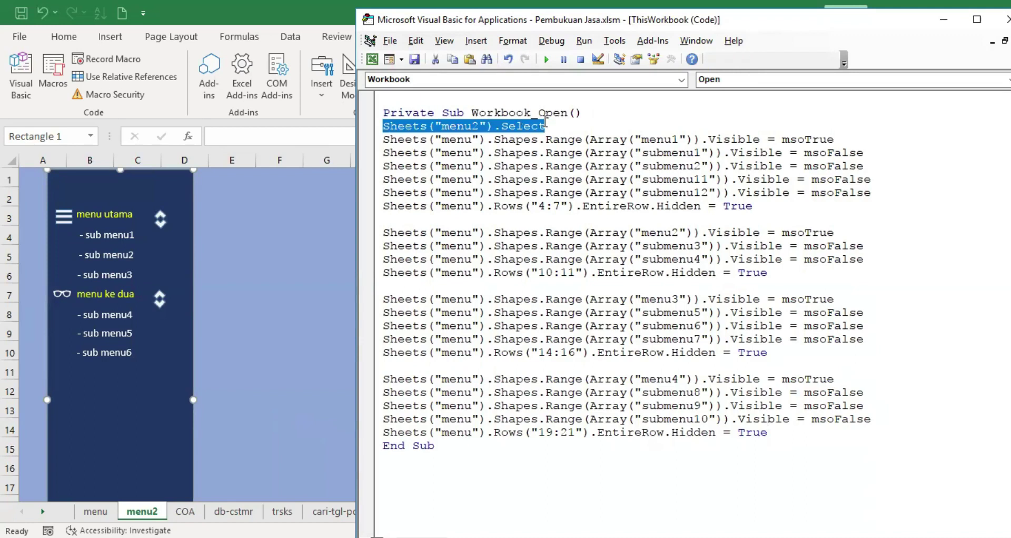
click(463, 140)
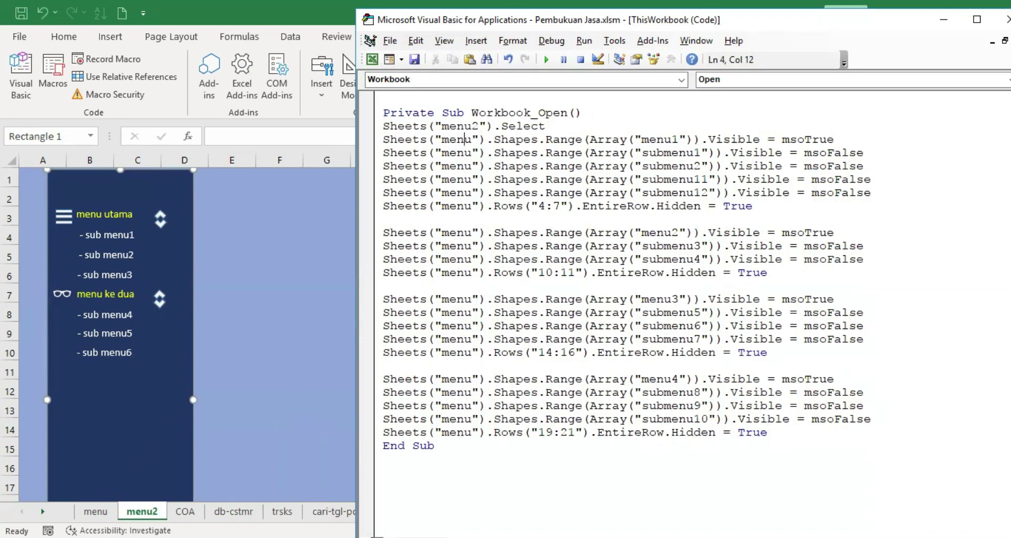
click(474, 139)
text(2)
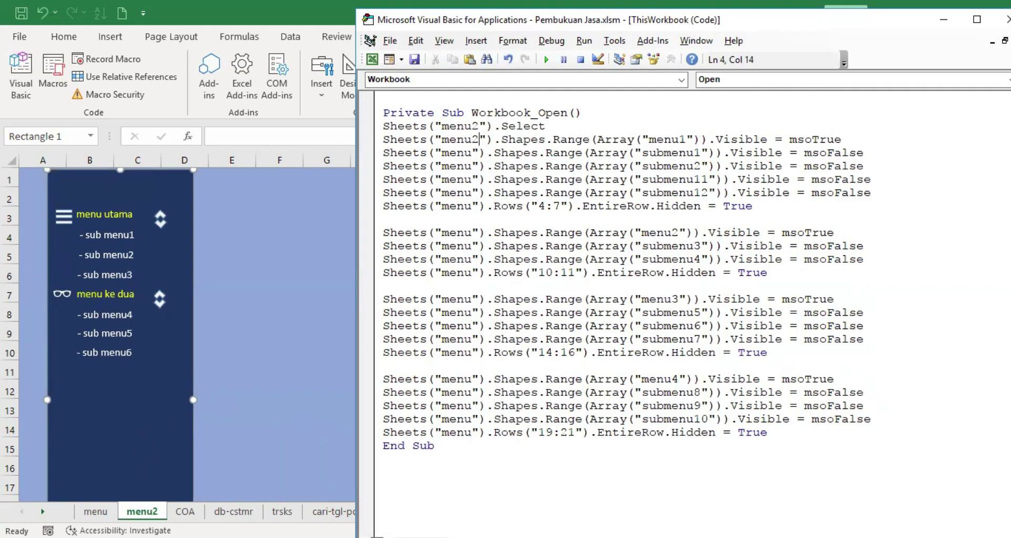
- Try to rewrite the sheet selection statement in Workbook_Open as Sheet2.Select
click(424, 126)
key(Delete)
text(2)
key(Delete)
key(Delete)
key(Delete)
key(Delete)
key(Delete)
key(Delete)
key(Delete)
key(Delete)
key(Delete)
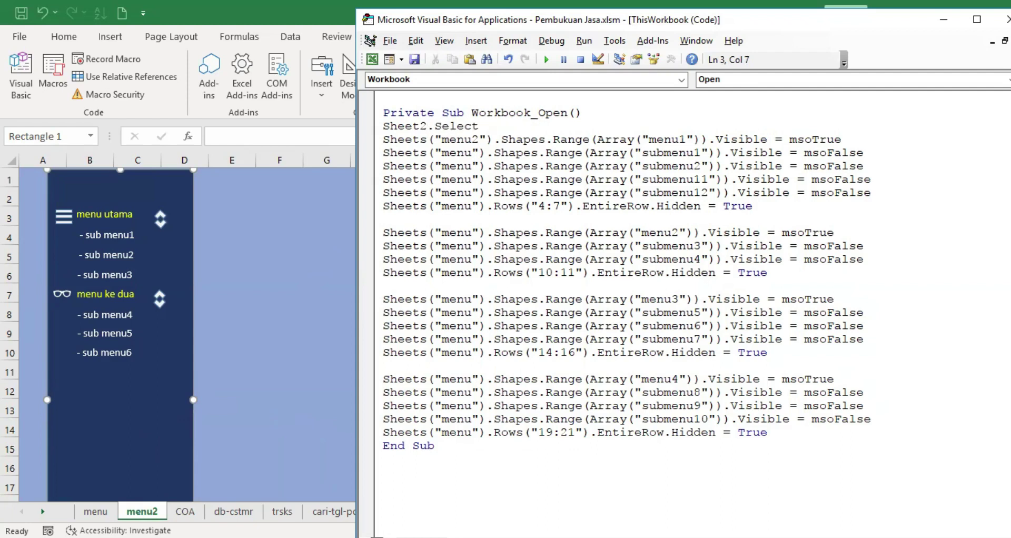
- Restore the sheet selection statement in Workbook_Open to Sheets("menu2").Select
key(BackSpace)
text(s)
text(("menu2)
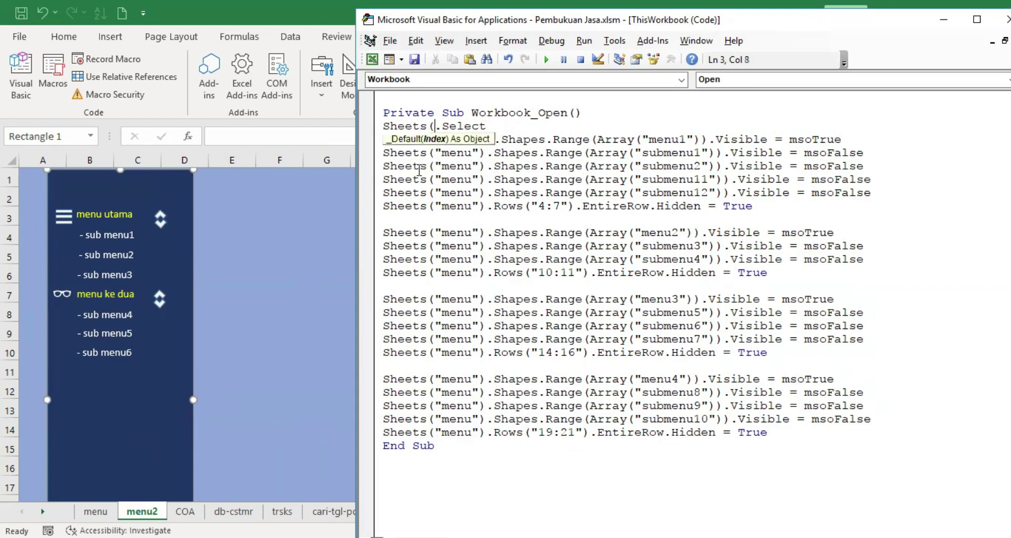
text("))
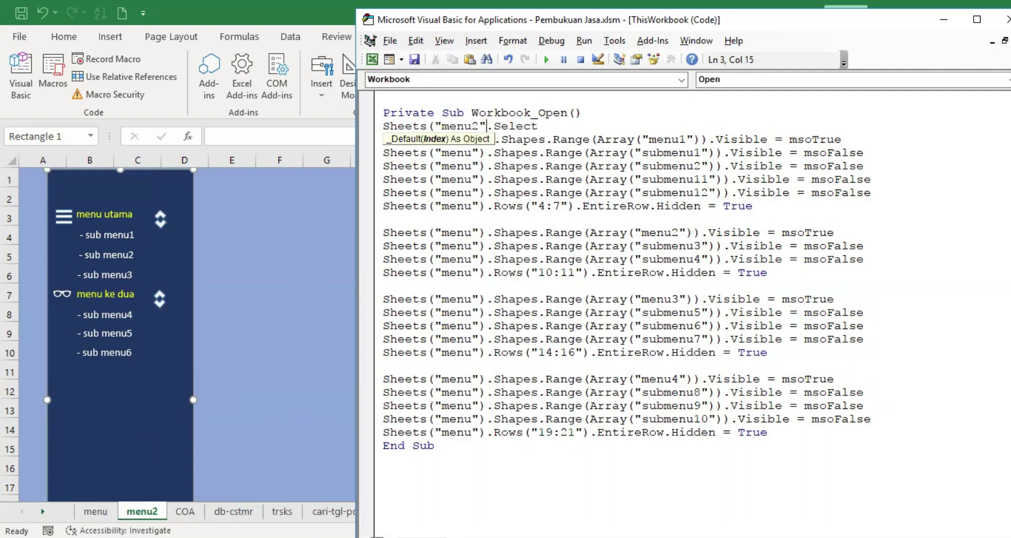
click(557, 128)
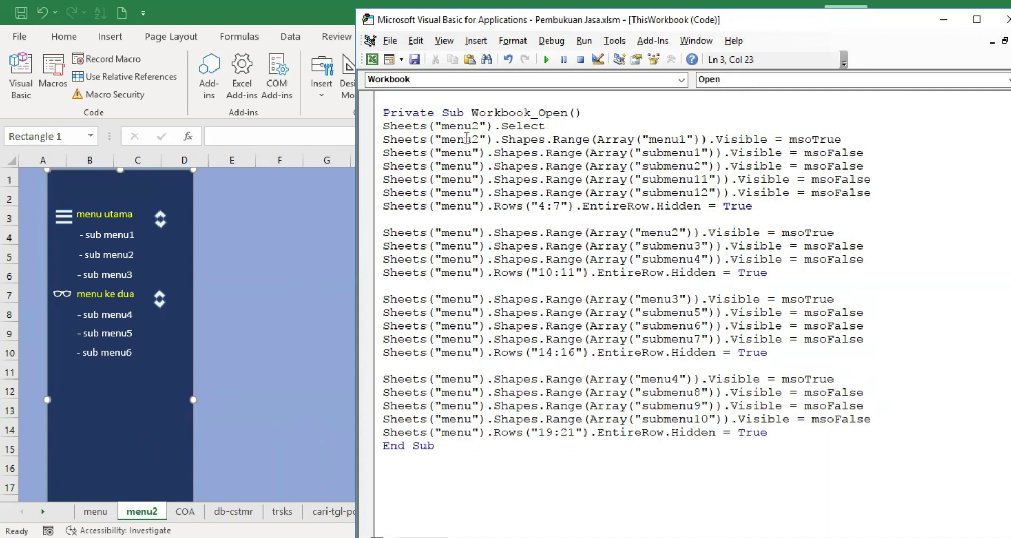
- Change the sheet name to "menu2" in the submenu1, submenu2, submenu11, submenu12 and Rows("4:7") statements of the first block
click(474, 153)
text(2)
key(Down)
key(Left)
text(2)
key(Down)
key(Left)
text(2)
key(Down)
key(Left)
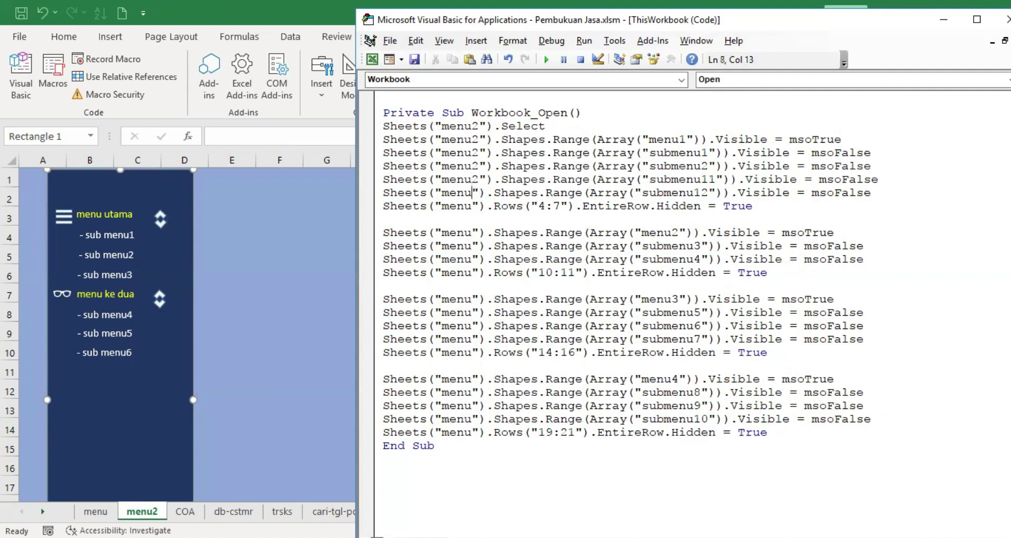
text(2)
key(Down)
key(Left)
text(2)
key(Down)
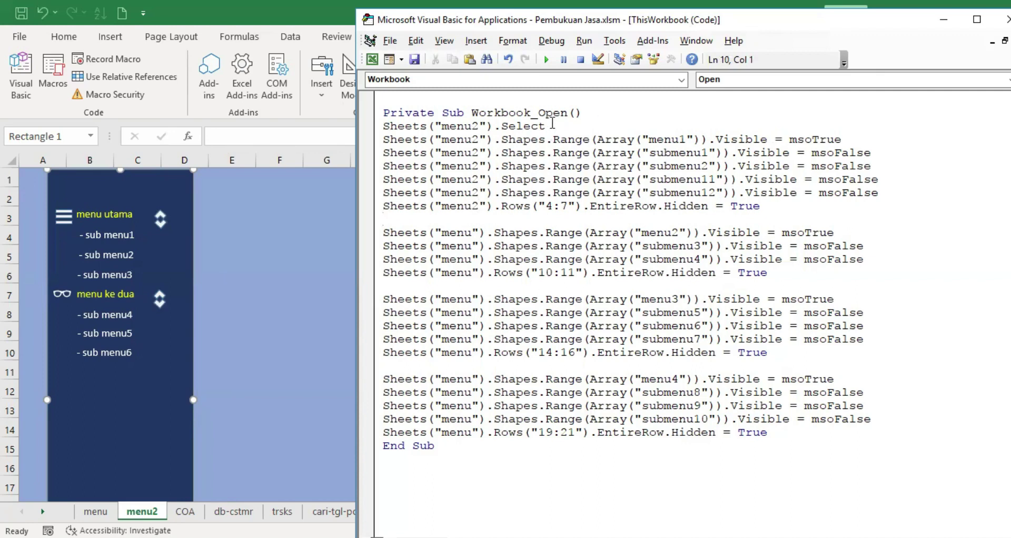
- Check the menu utama shape's name on the sheet against the "menu1" visibility statement in the code
click(108, 216)
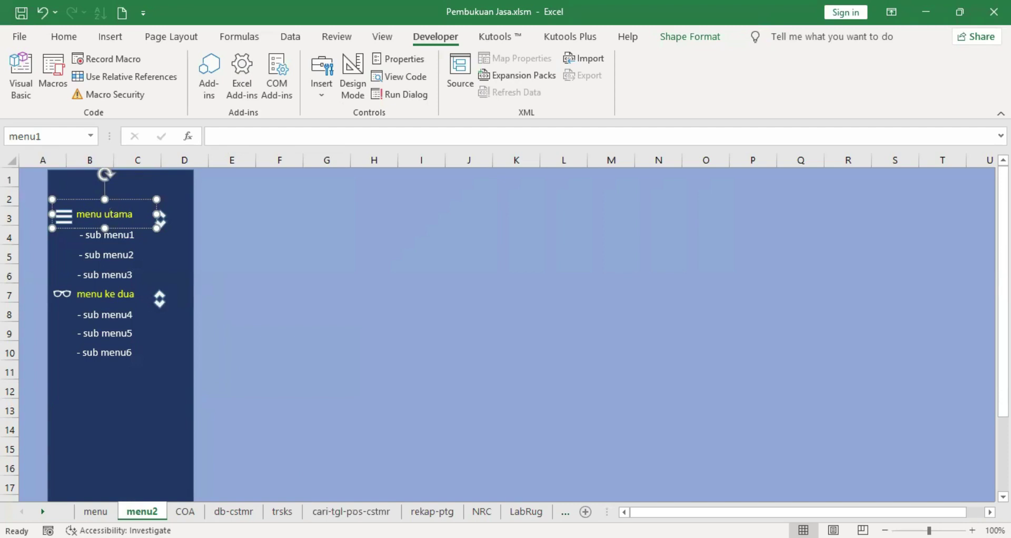
key(alt+F11)
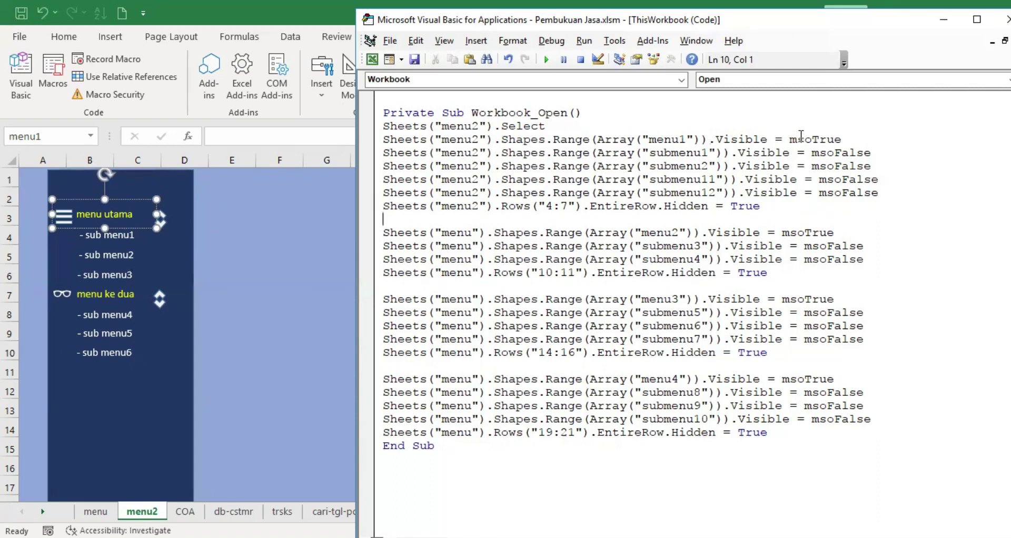
click(844, 141)
- Name the menu ke dua shape group on the worksheet menu2
click(102, 293)
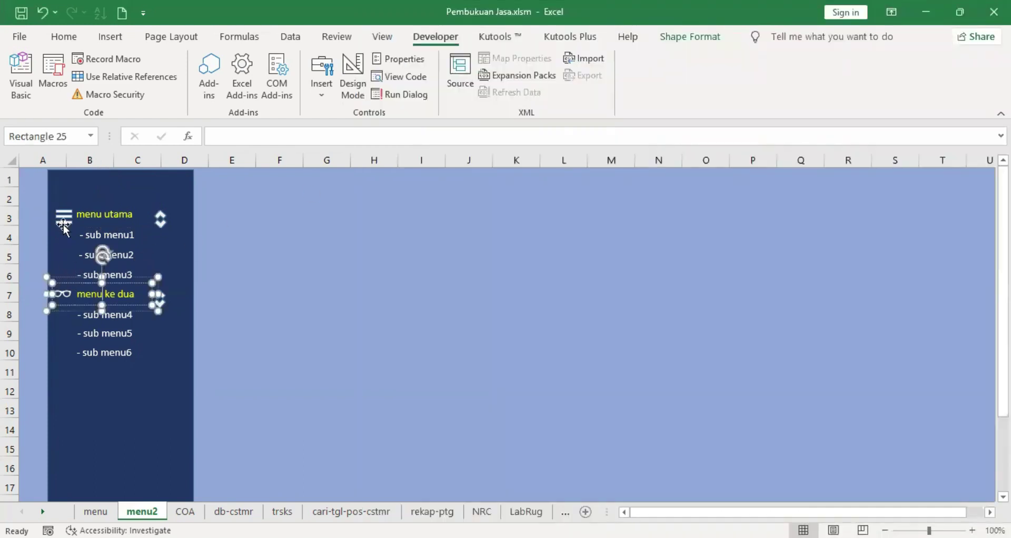
click(72, 138)
text(menu2)
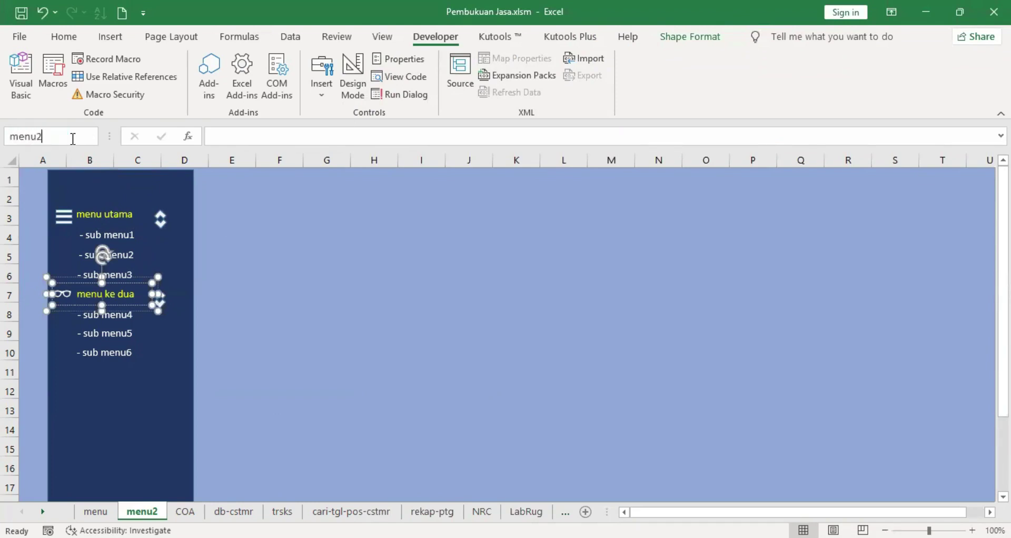
key(Return)
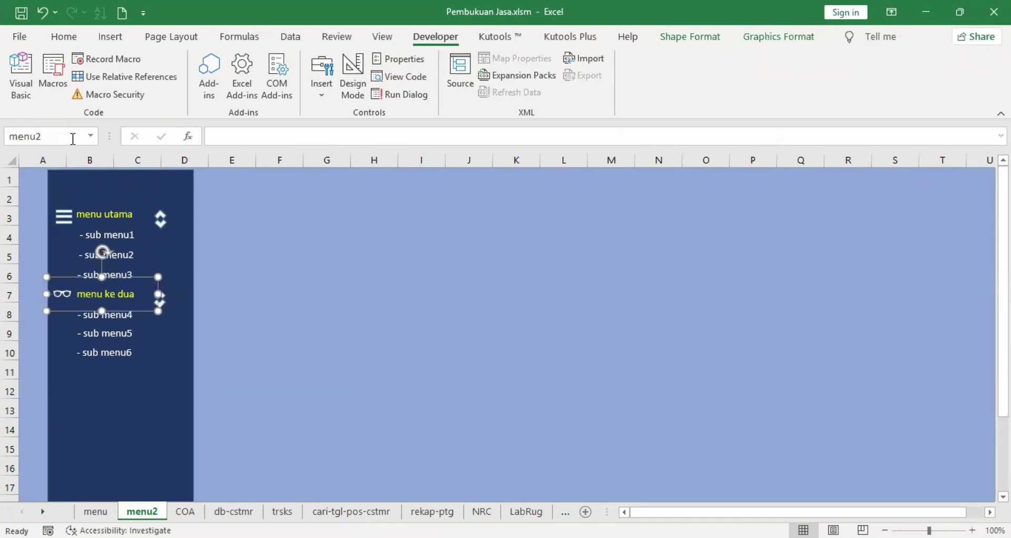
- Check the name assigned to the menu ke dua shape group by reselecting it on the sheet
click(445, 245)
click(137, 293)
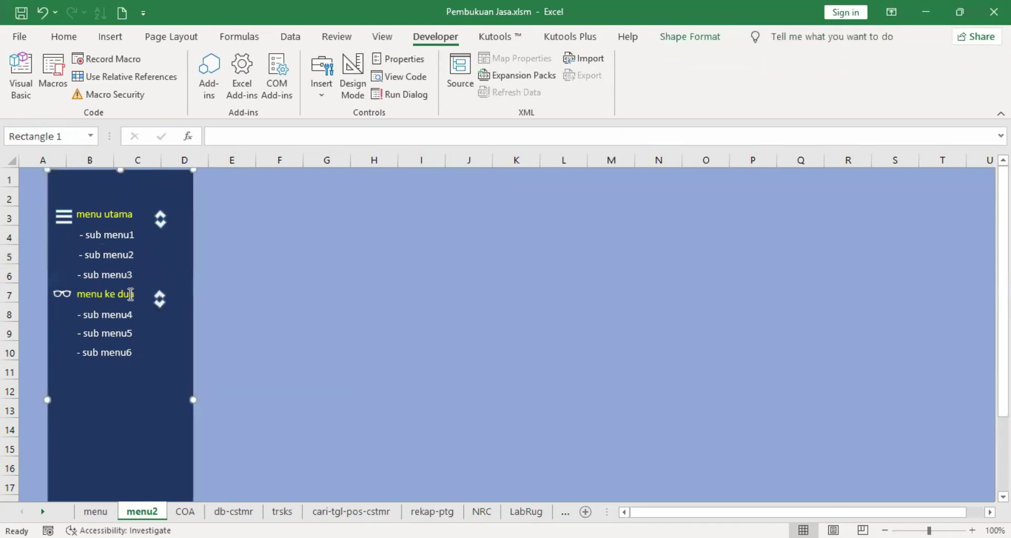
click(130, 294)
click(323, 276)
click(145, 289)
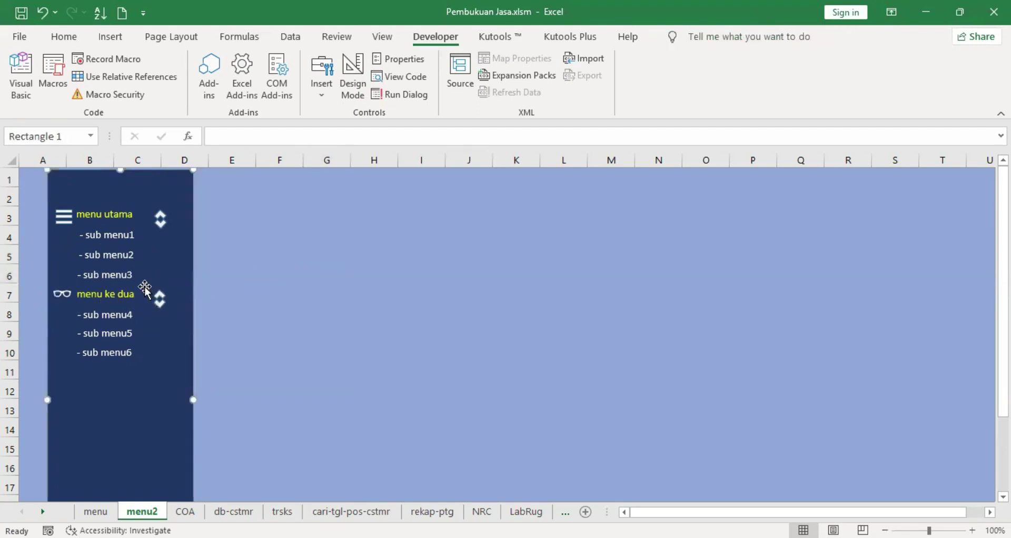
click(158, 299)
click(455, 238)
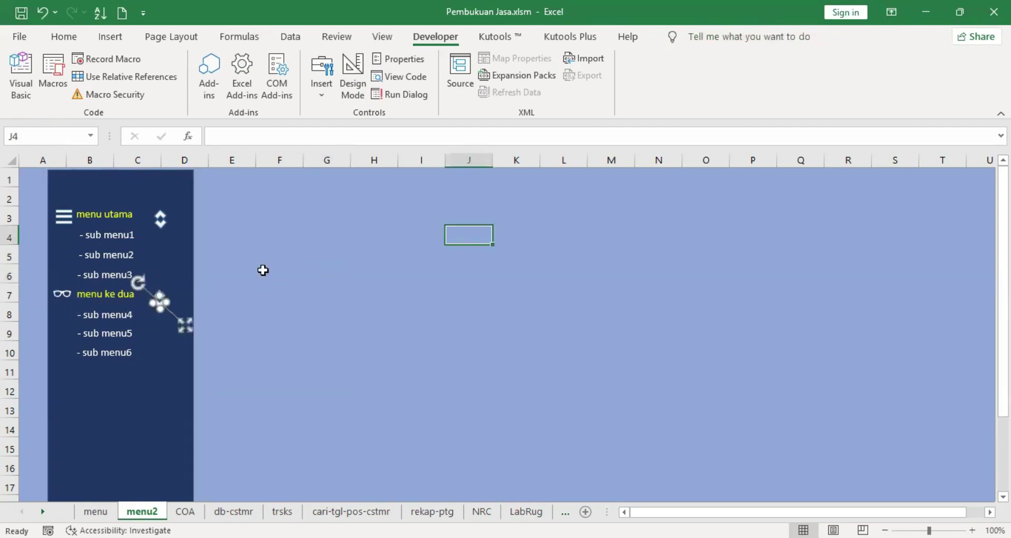
click(62, 293)
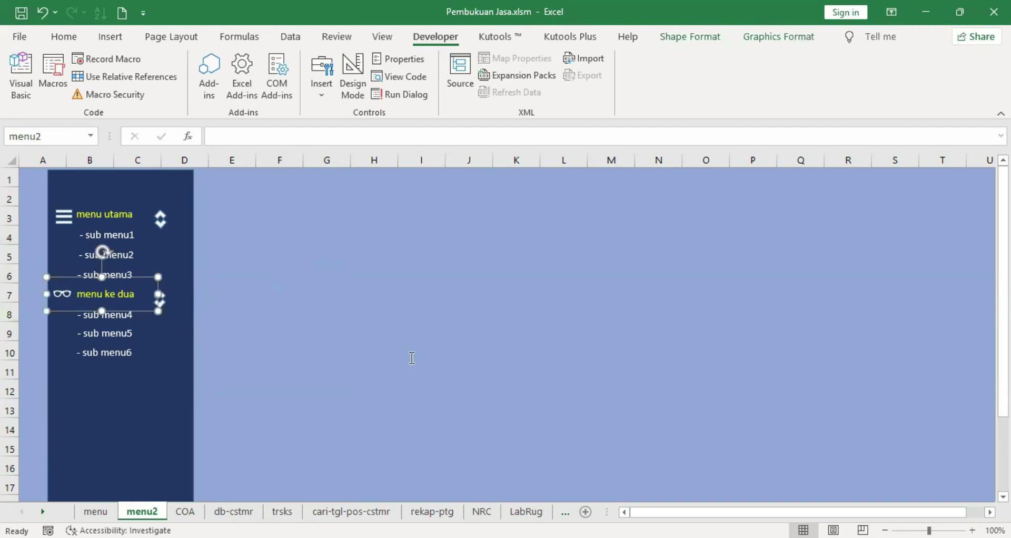
- Return to the ThisWorkbook code and change the sheet name in the "menu2" shape visibility statement to "menu2"
key(alt+F11)
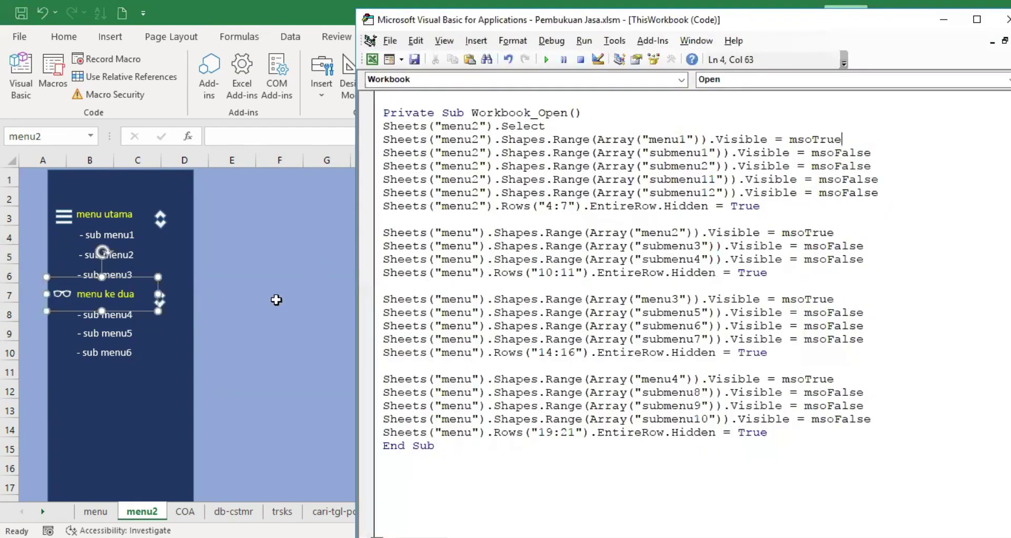
click(471, 232)
text(2)
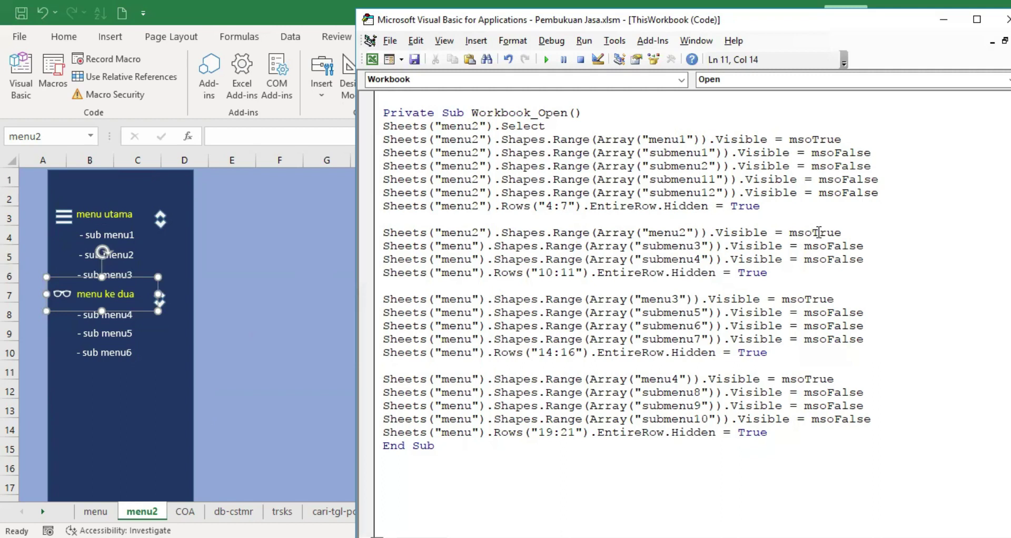
- Delete the menu3 and menu4 code blocks and separate the menu1 and menu2 visibility statements from their submenu statements with blank lines
drag(383, 299, 785, 431)
key(Delete)
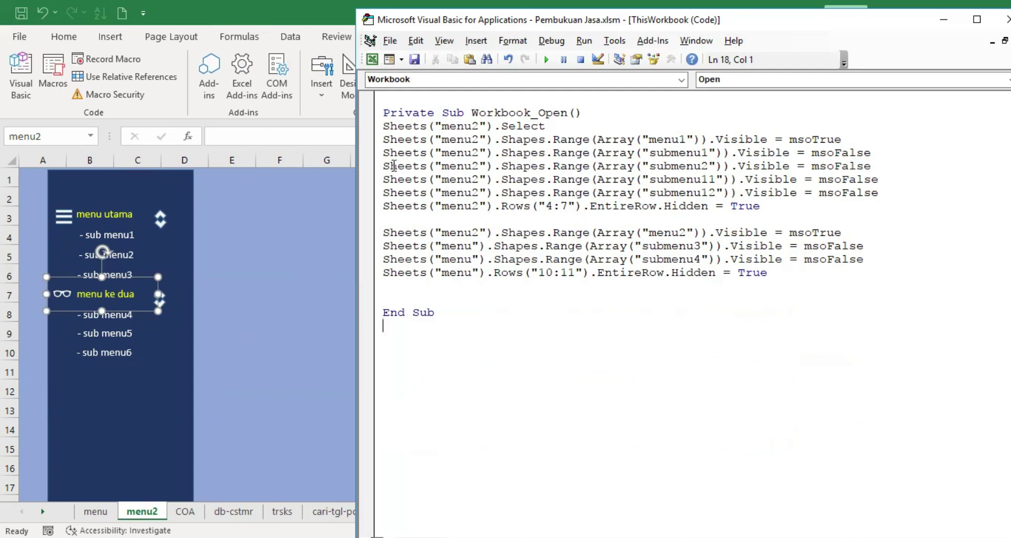
click(384, 153)
key(Return)
click(383, 258)
key(Return)
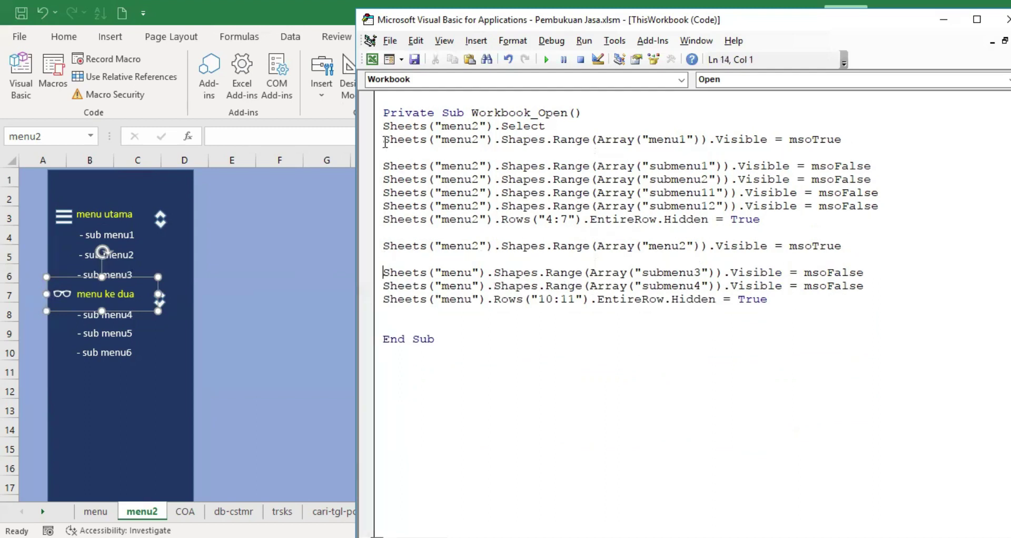
- Review the sheet selection statement, the menu1 and menu2 visibility statements and the end of the Workbook_Open procedure
drag(384, 126, 874, 139)
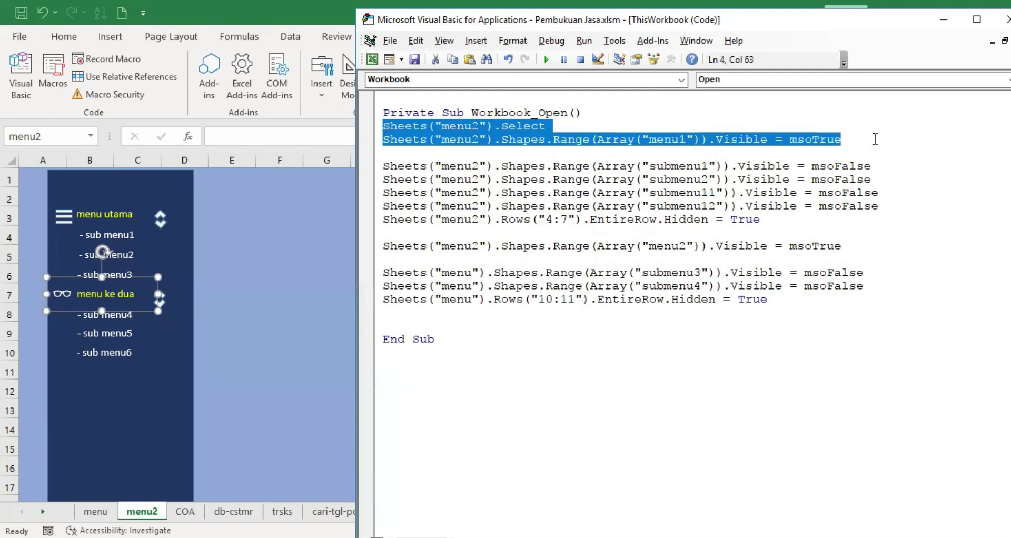
click(384, 246)
shift+click(861, 245)
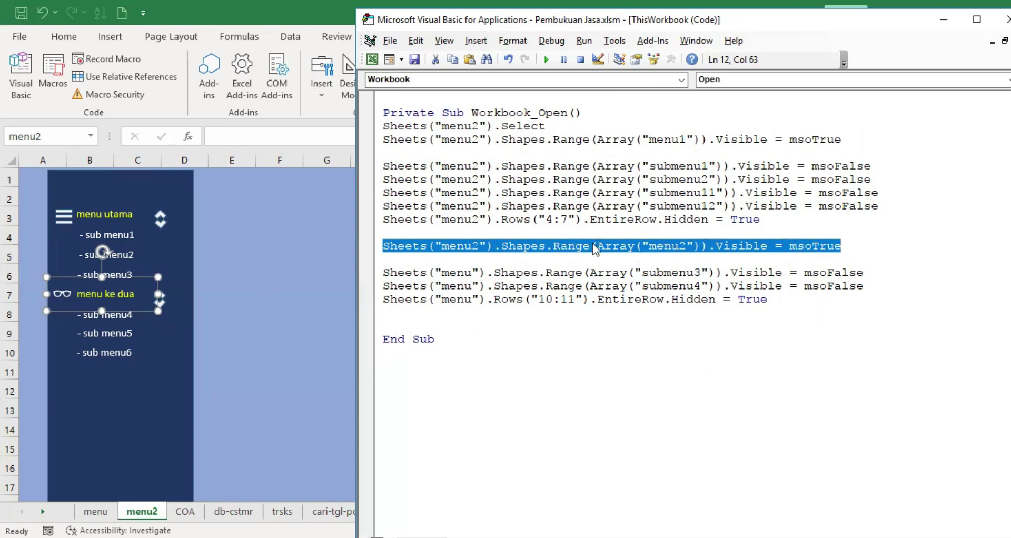
click(623, 341)
key(shift+Up)
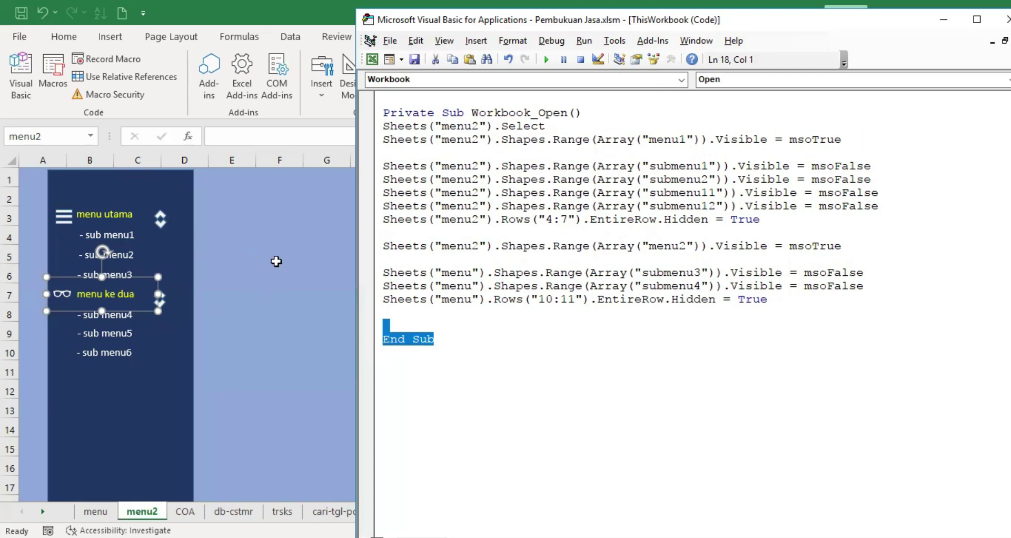
- Look through the gallery of shapes that can be inserted on the menu2 sheet, without inserting one
key(alt+F11)
click(117, 39)
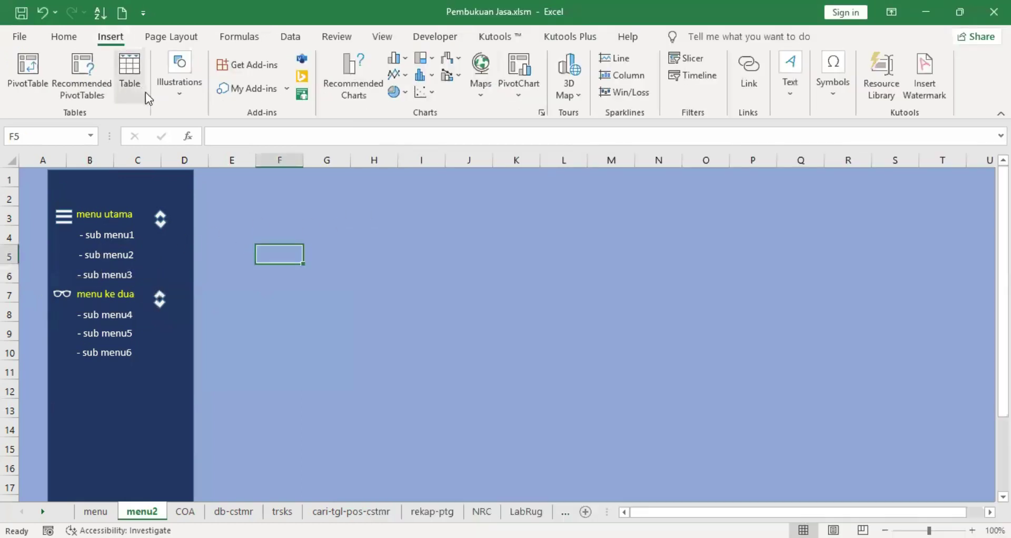
click(179, 84)
click(208, 138)
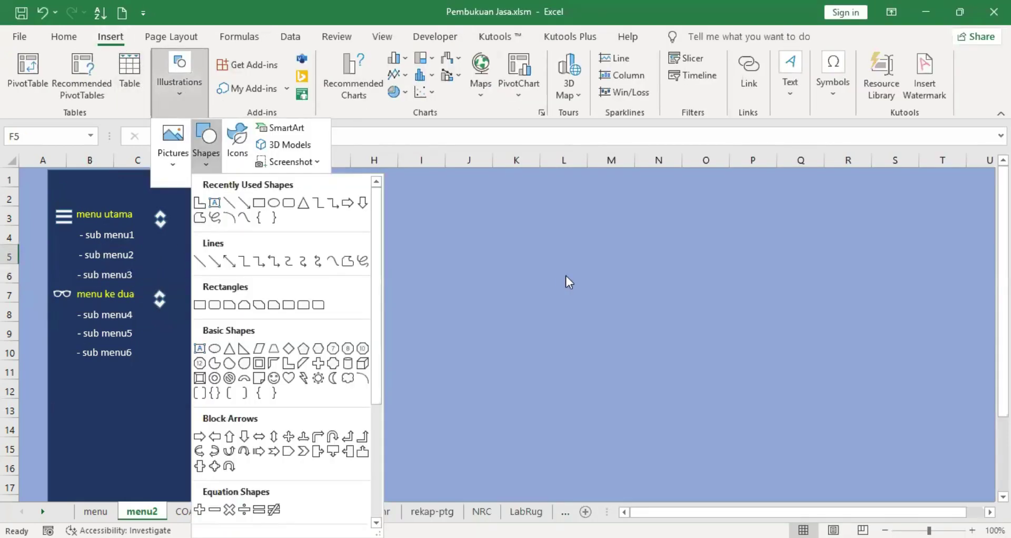
click(565, 276)
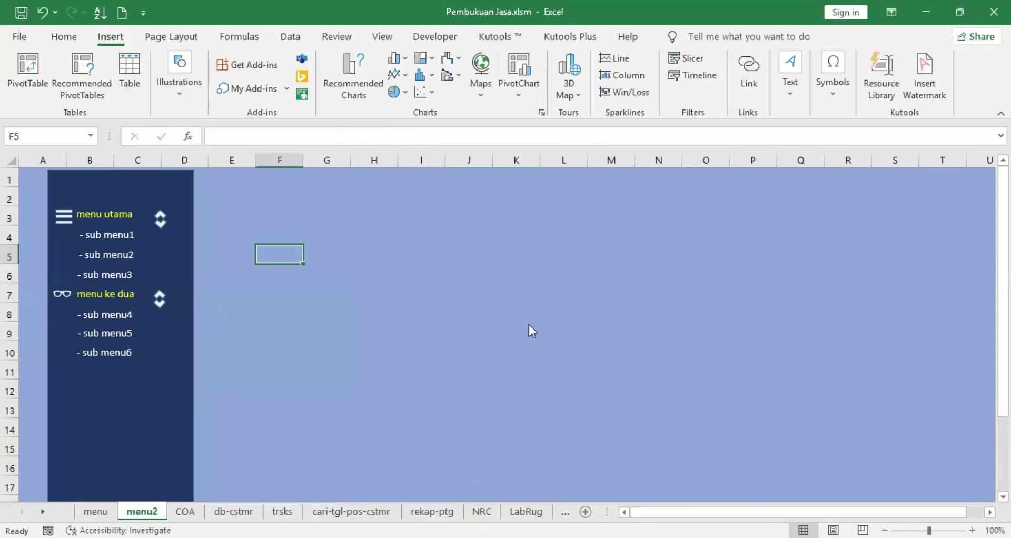
- Check the name of the menu utama shape on the sheet against the Workbook_Open code
key(alt+F11)
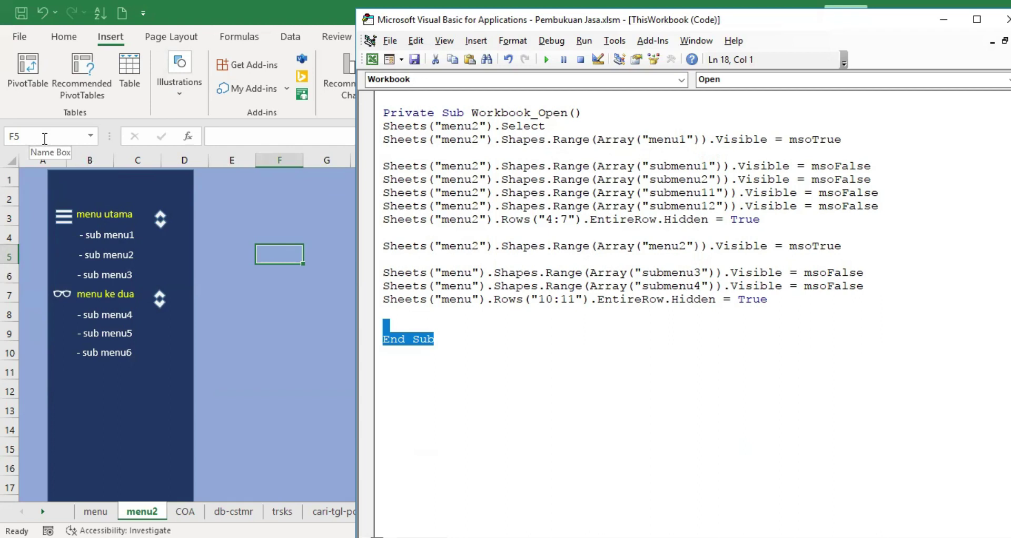
click(113, 217)
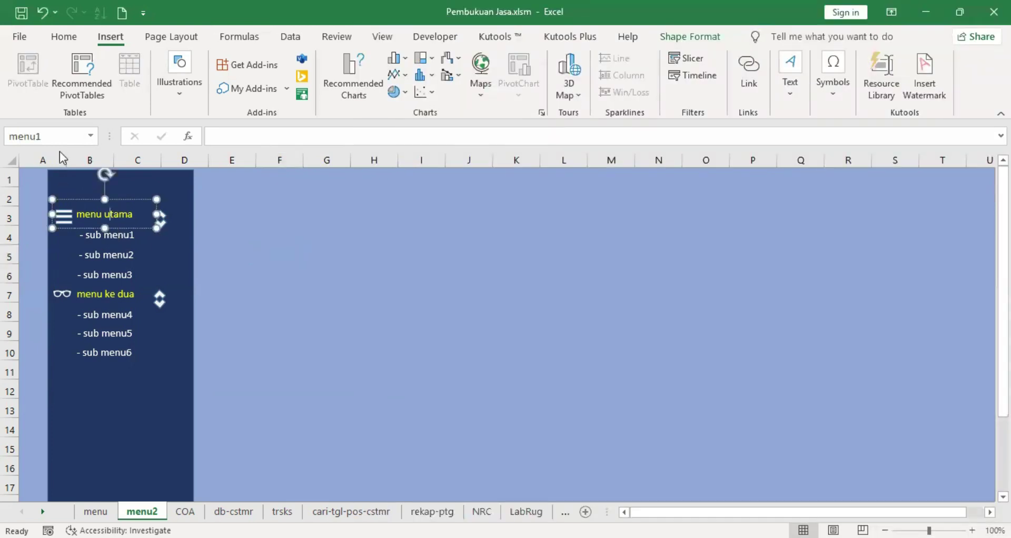
click(372, 278)
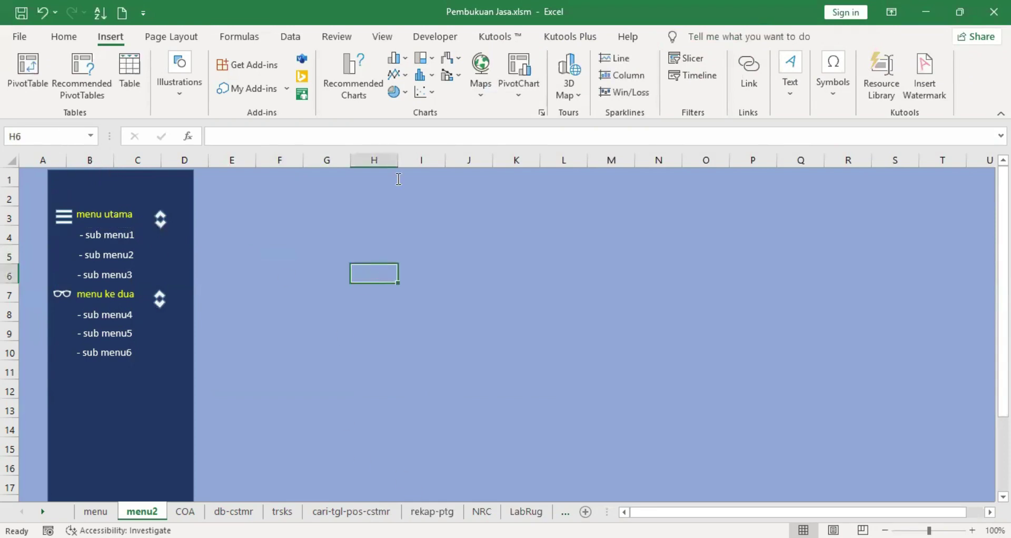
key(alt+F11)
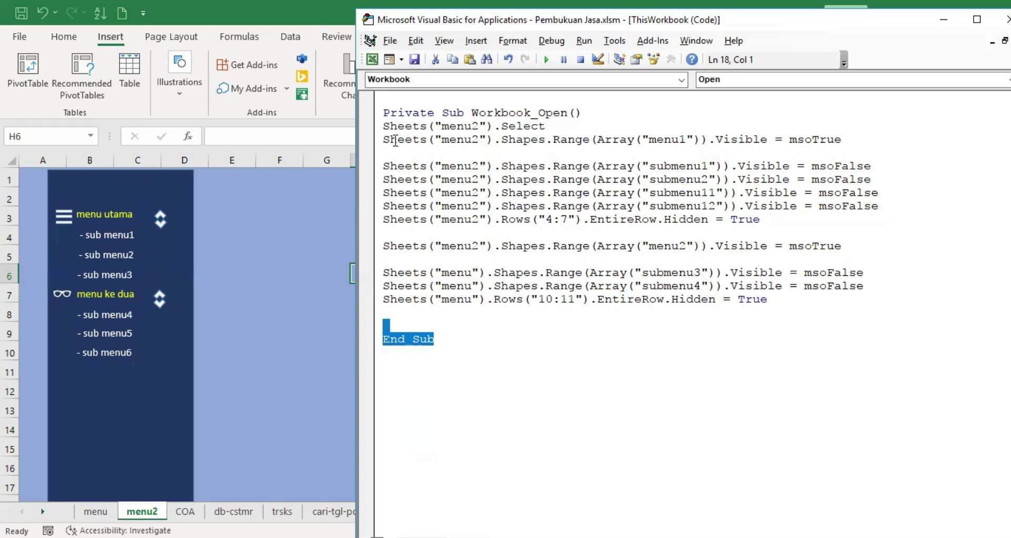
- Duplicate the "menu1" visibility statement on the line directly below it
click(376, 142)
key(ctrl+c)
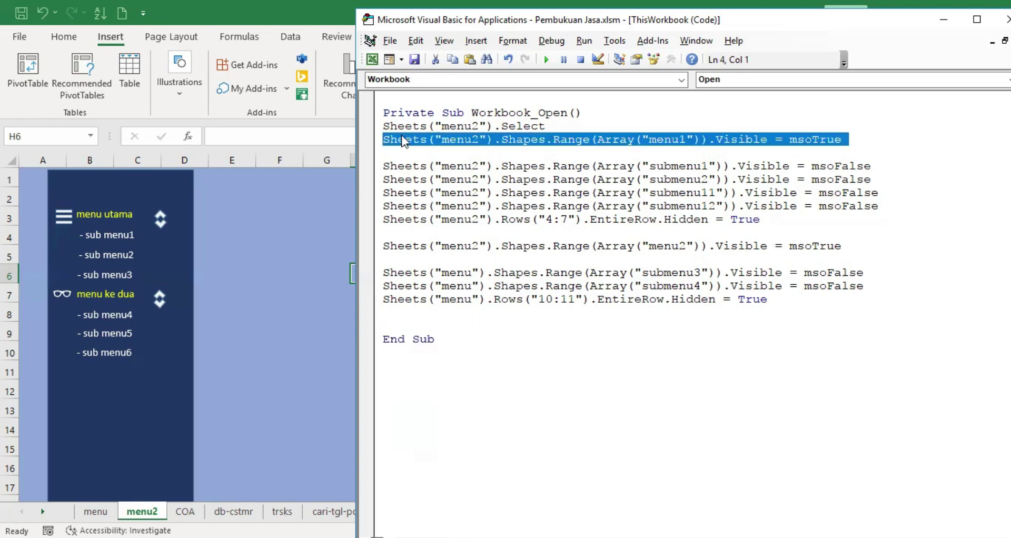
right_click(401, 134)
click(454, 164)
click(393, 151)
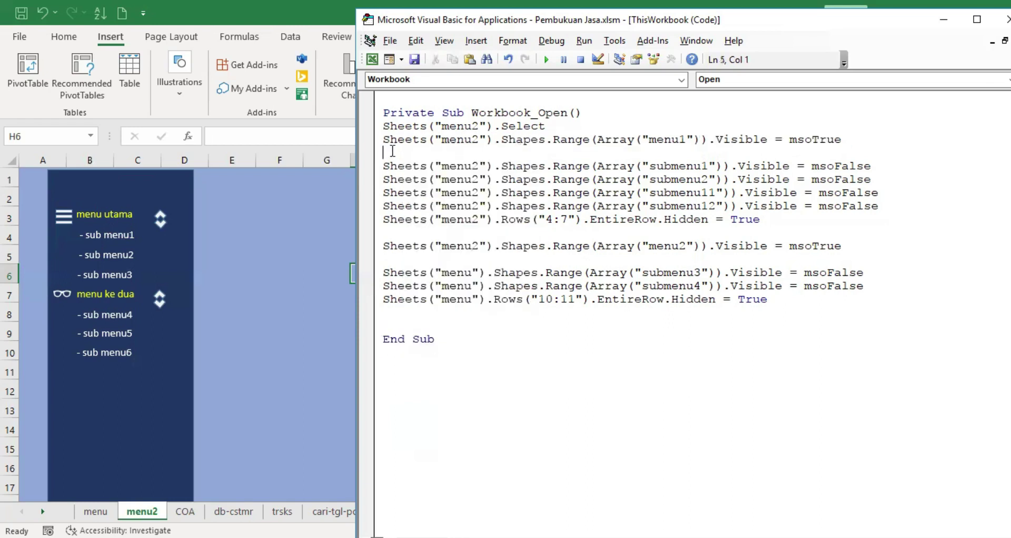
right_click(393, 151)
click(422, 193)
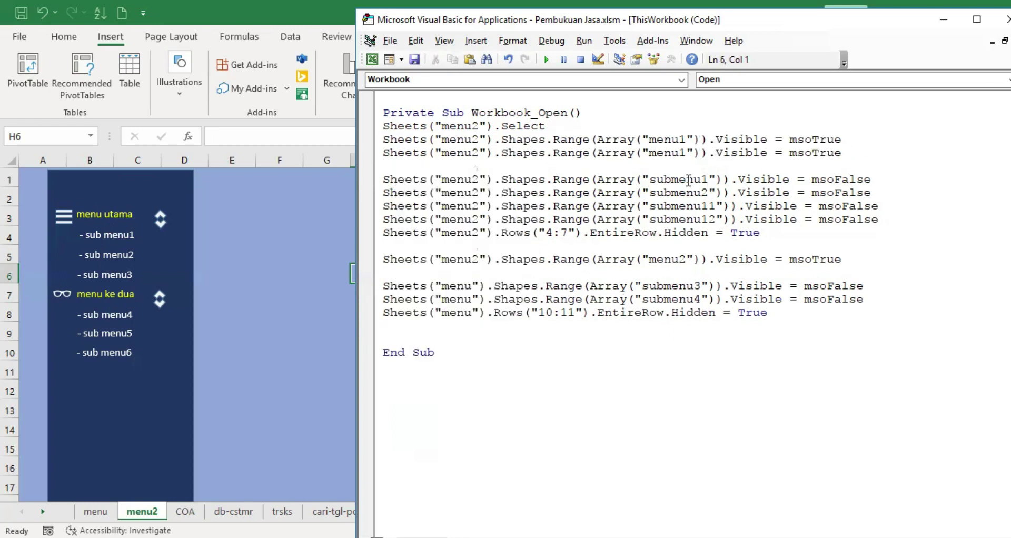
- Change the copied statement to "submenu1" with msoFalse and delete the four old submenu visibility statements below it
click(652, 153)
text(sub)
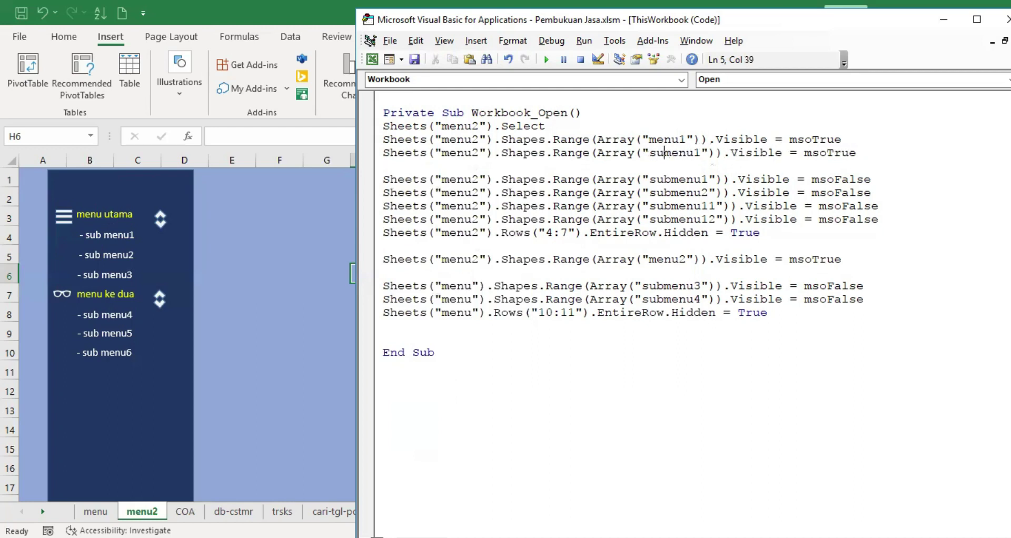
click(835, 153)
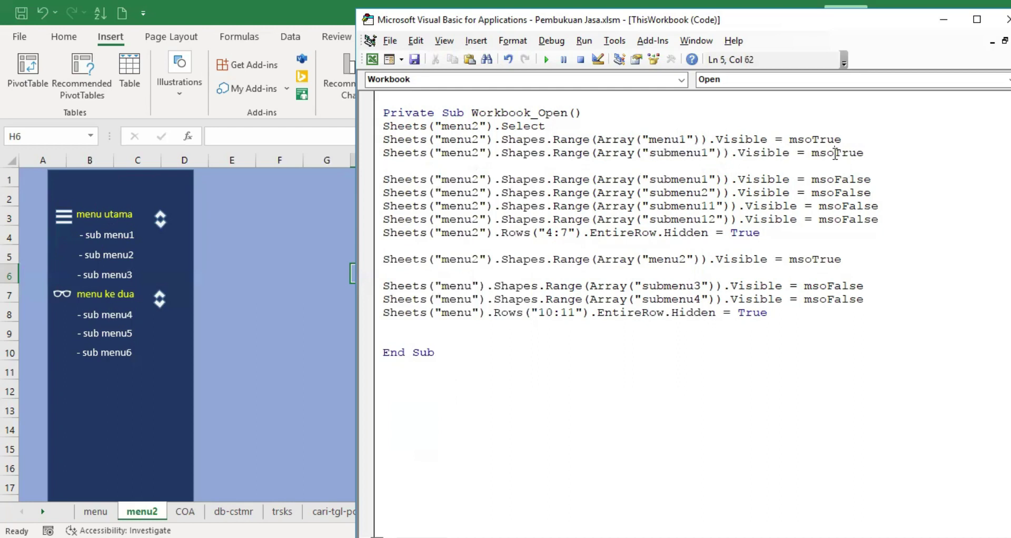
text(false)
key(Delete)
key(Delete)
key(Delete)
drag(384, 179, 888, 223)
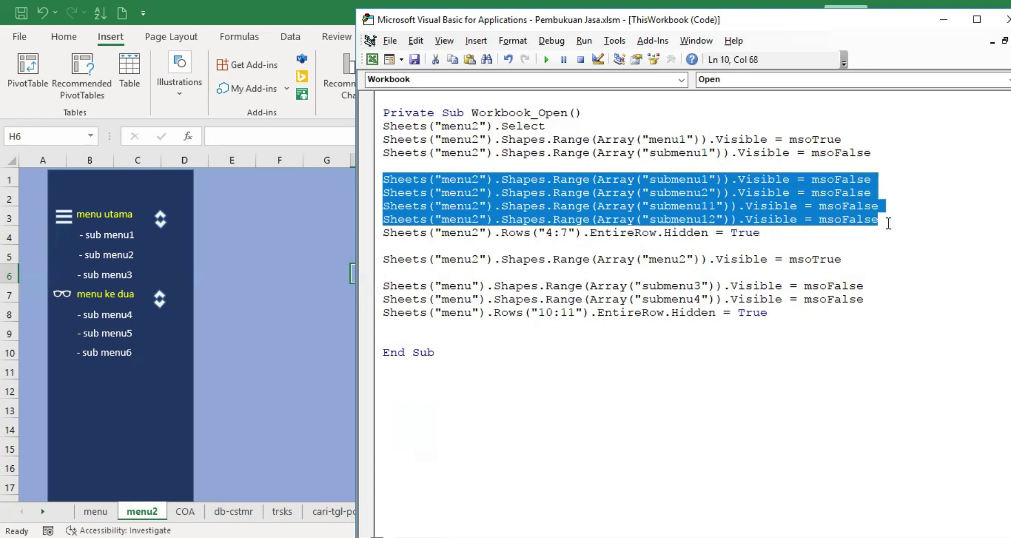
key(Delete)
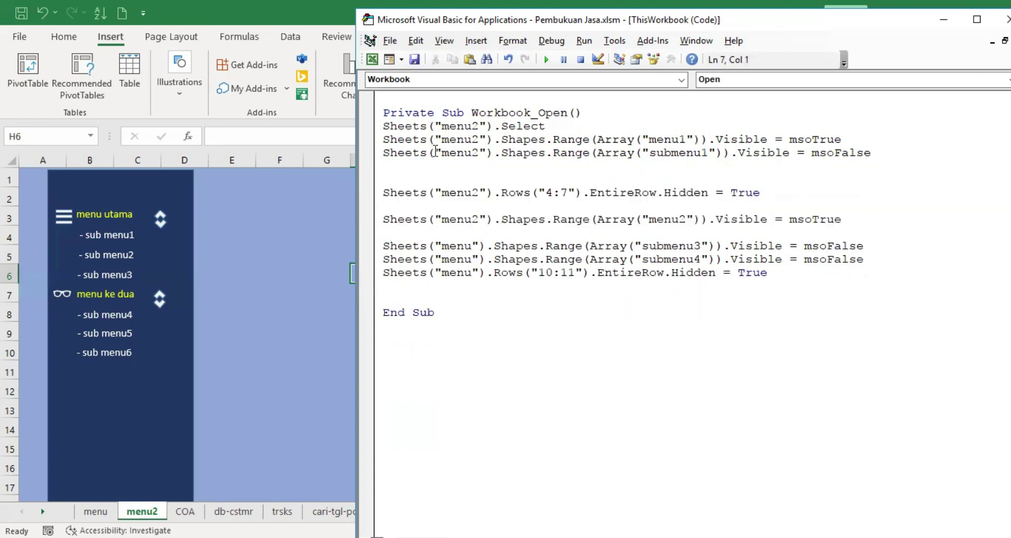
- Duplicate the new "submenu1" visibility statement below itself and change the copy's shape name to "submenu2"
click(372, 154)
key(ctrl+c)
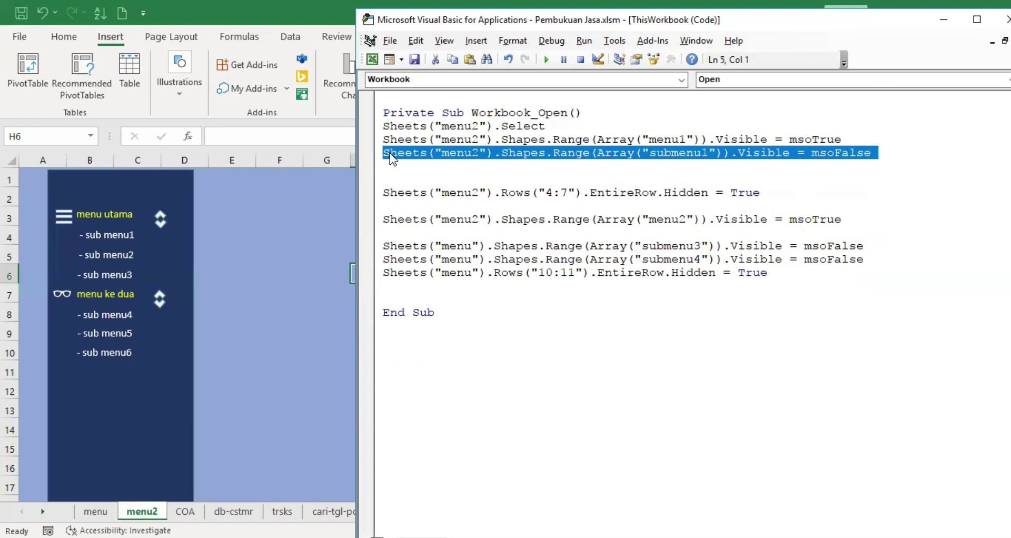
right_click(390, 153)
click(415, 182)
click(399, 164)
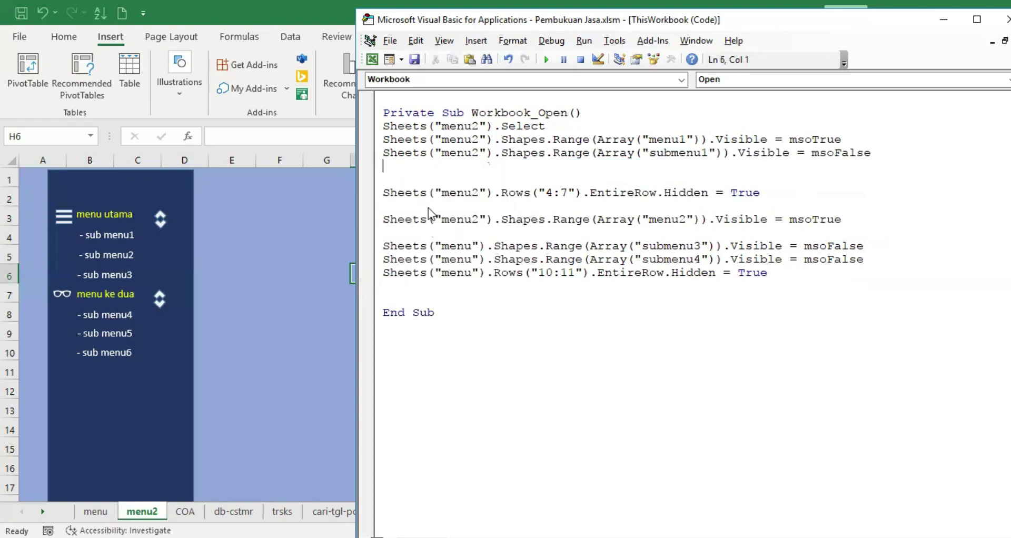
right_click(515, 166)
click(550, 199)
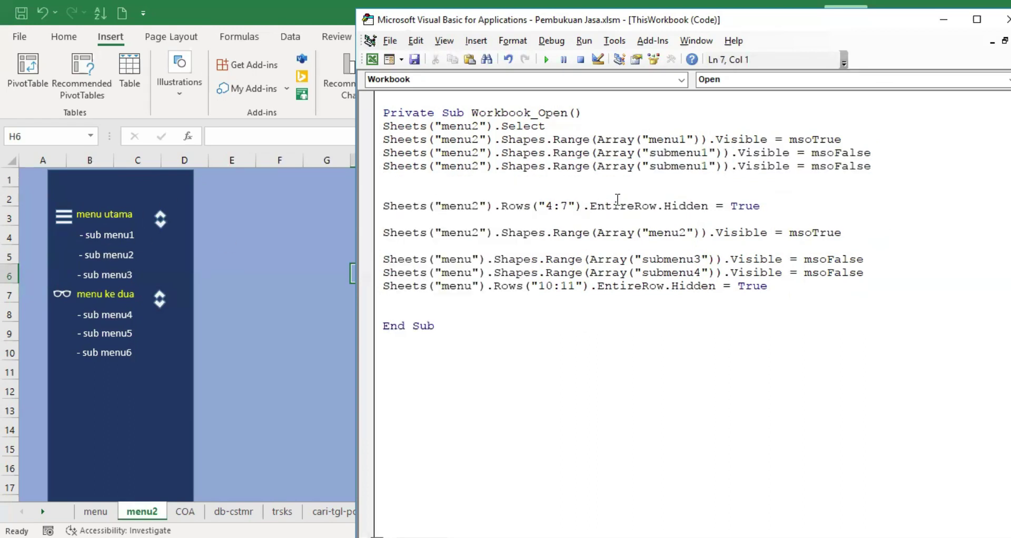
click(703, 166)
key(Delete)
text(2)
- Paste another copy of the submenu visibility statement below "submenu2" and change its shape name to "submenu3"
click(390, 179)
right_click(389, 179)
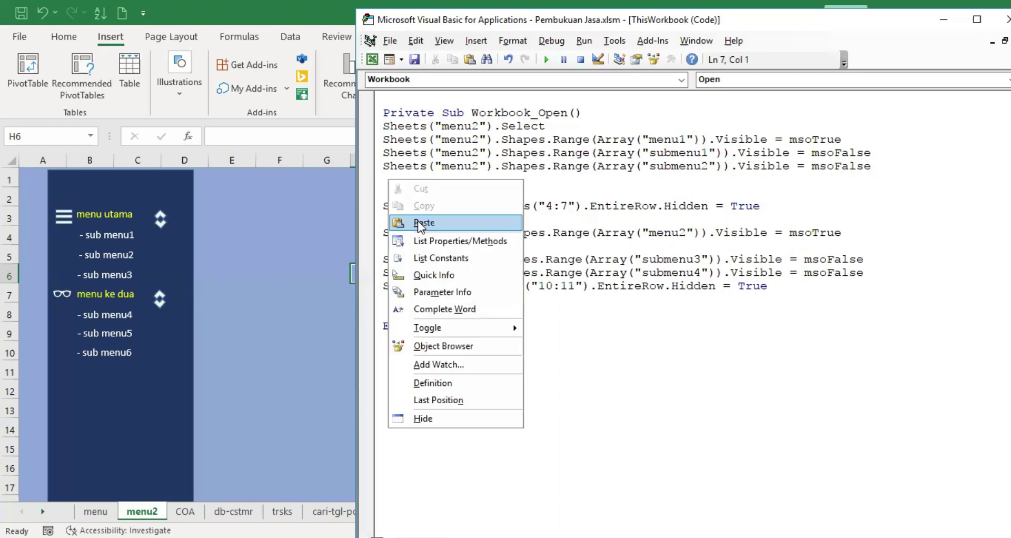
click(418, 221)
click(705, 180)
key(Delete)
text(3)
- Remove the blank lines above the first row-hiding statement and set its row range to "4:6"
click(822, 220)
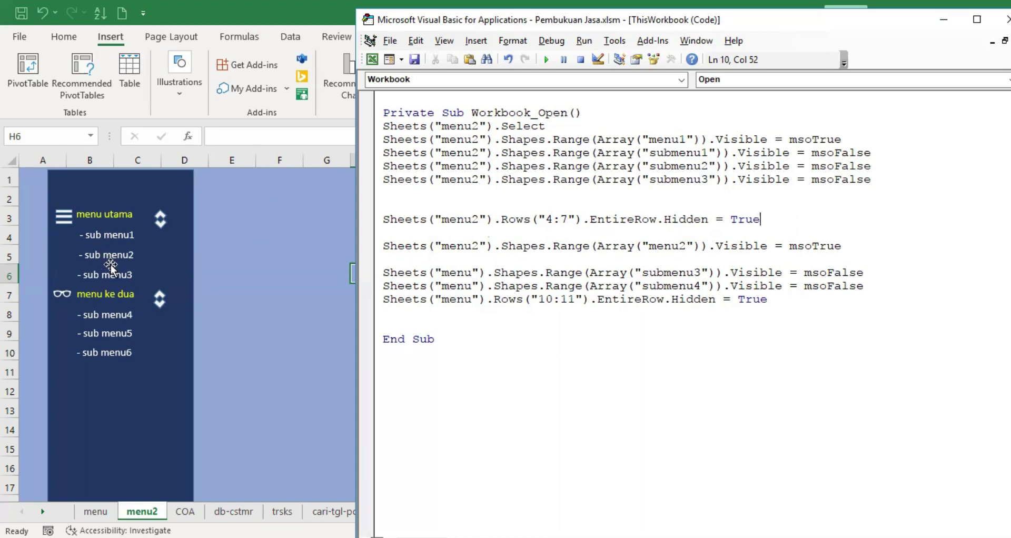
click(11, 237)
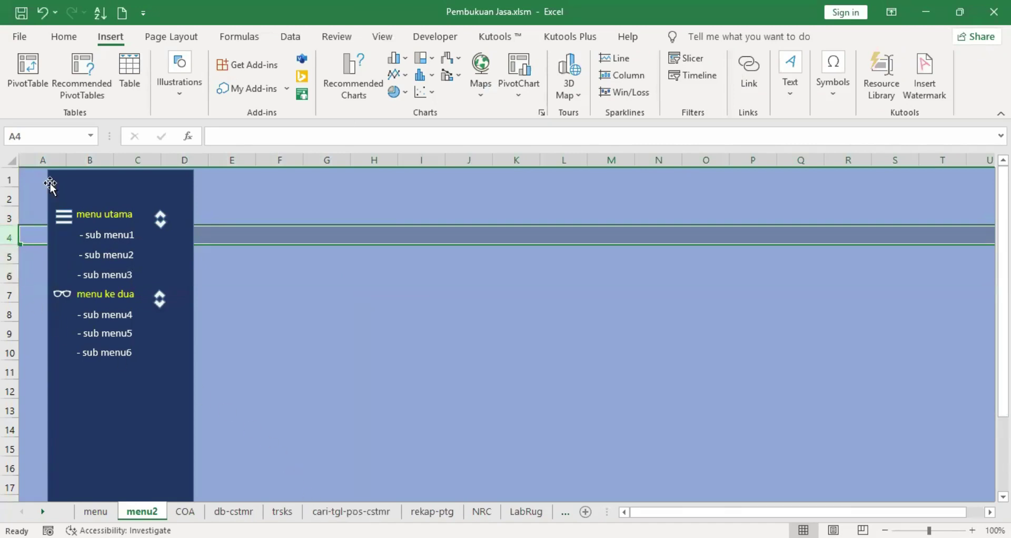
key(alt+F11)
click(400, 199)
key(Delete)
key(Delete)
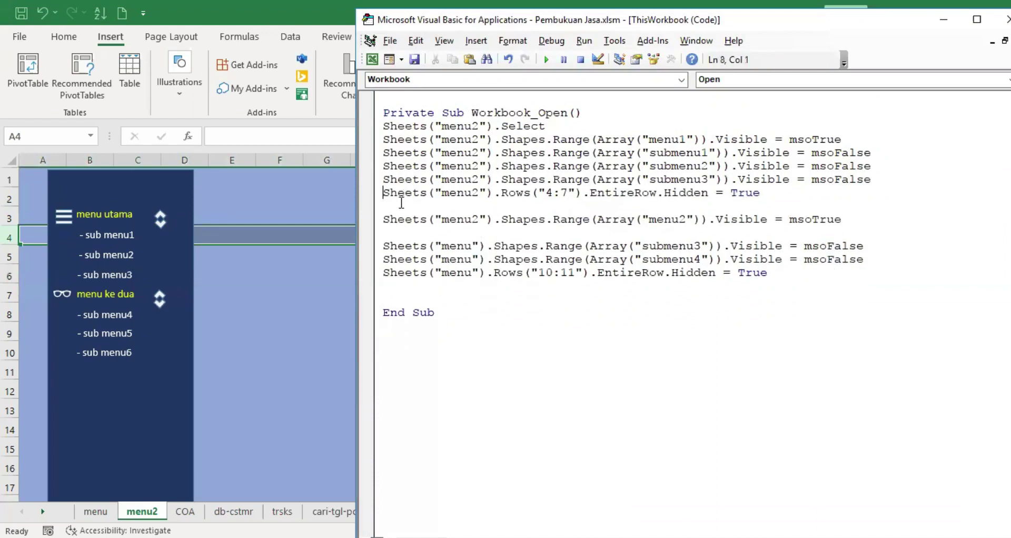
click(561, 193)
key(Delete)
text(6)
- Review the menu1 block and remove the blank line between the "menu2" visibility statement and its submenu statements
drag(386, 138, 796, 180)
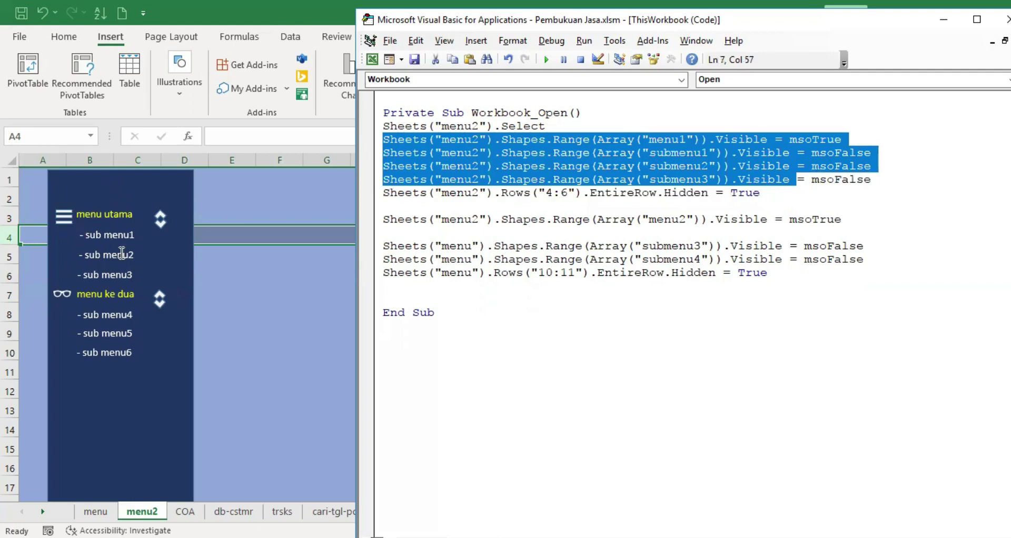
click(580, 385)
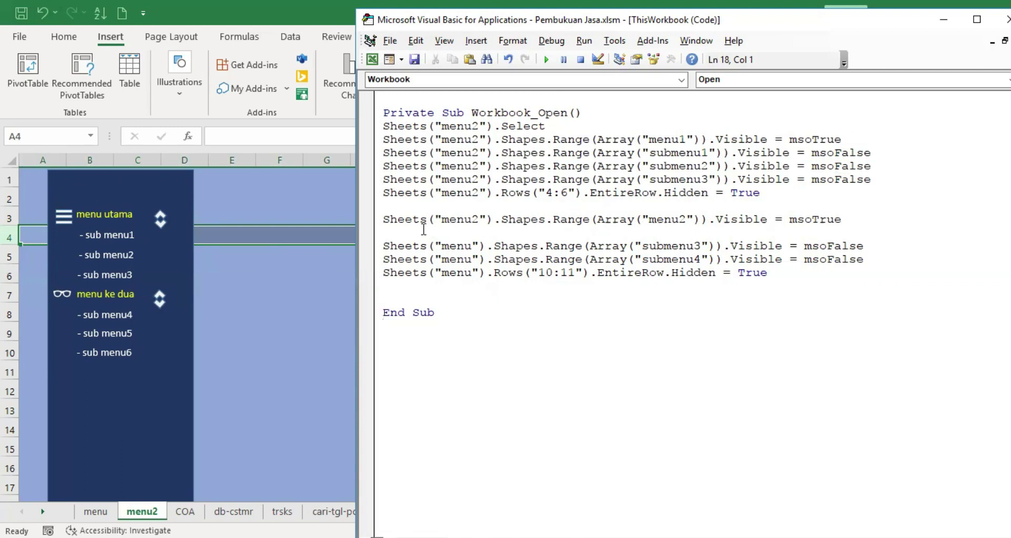
click(388, 232)
key(Delete)
click(682, 219)
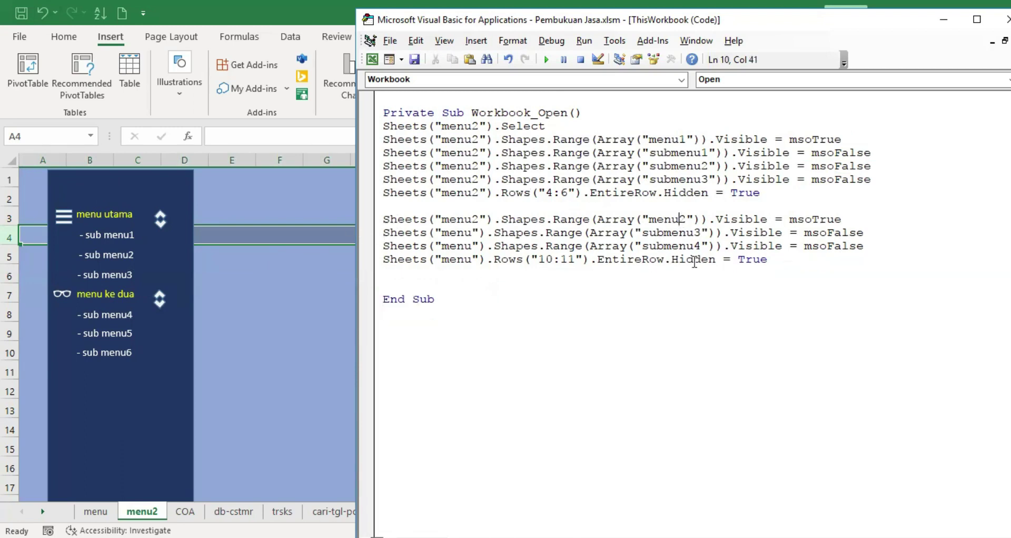
click(652, 219)
text(sub)
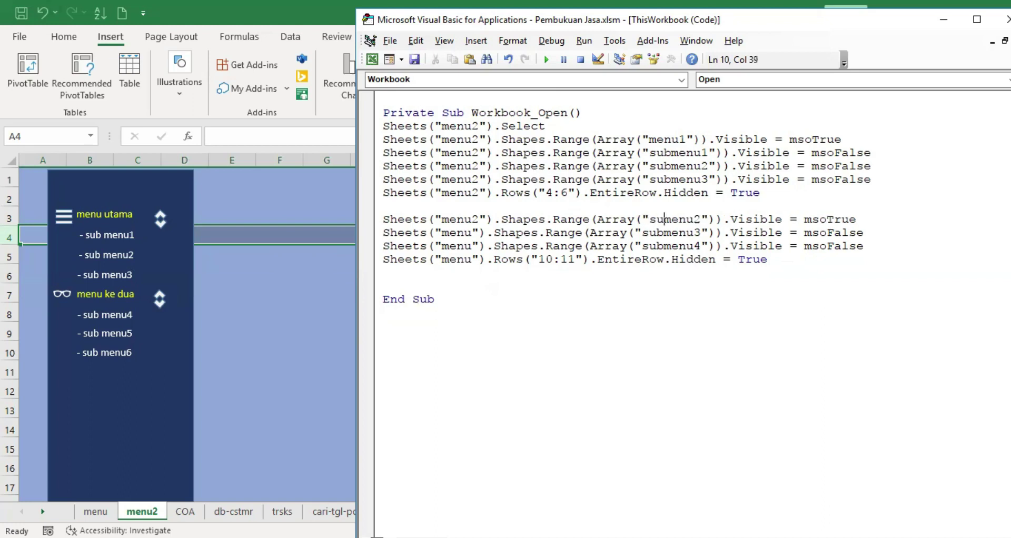
key(Right)
key(Right)
key(Right)
key(Right)
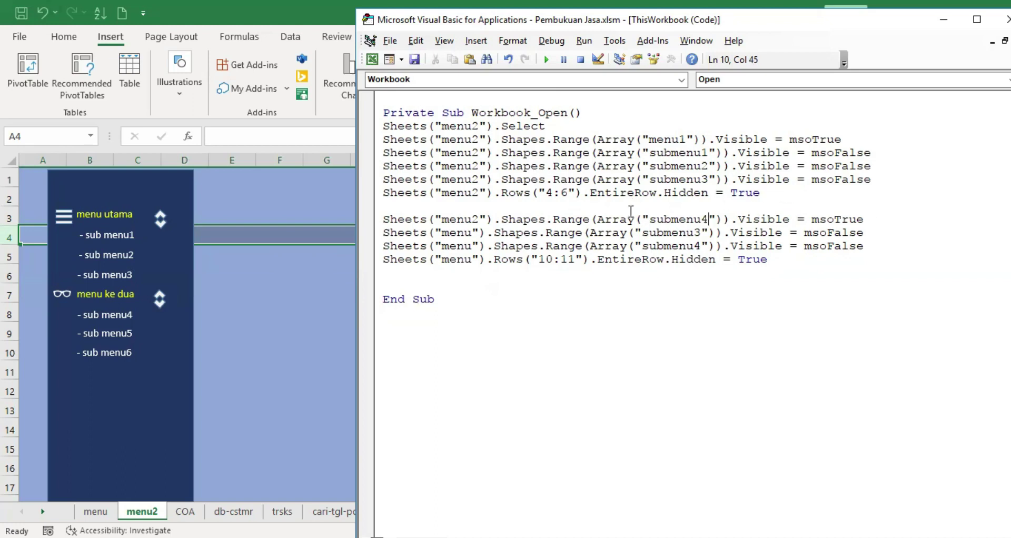
click(649, 219)
key(Delete)
key(Delete)
key(Delete)
key(Right)
key(Right)
key(Right)
key(Right)
text(2)
key(Delete)
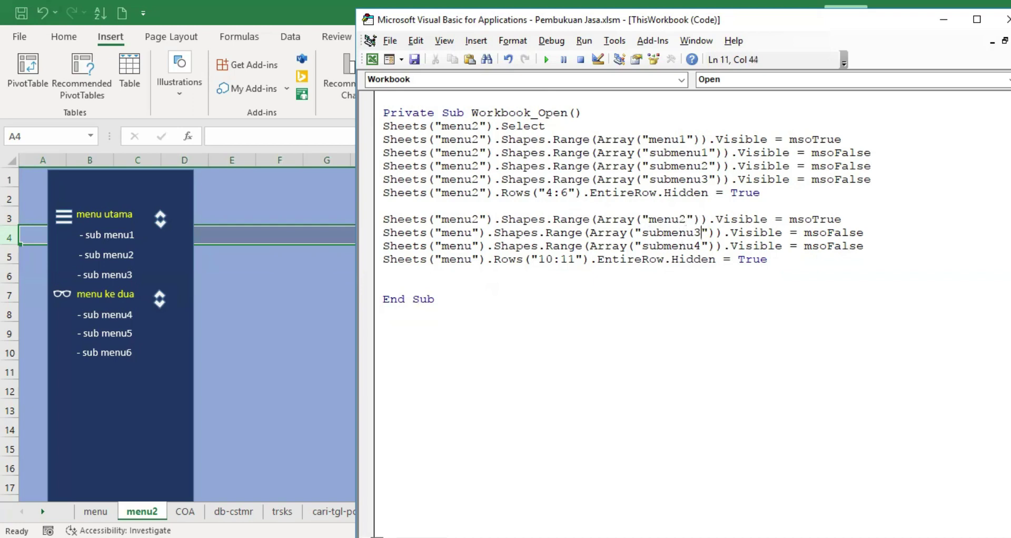
- Rename the shapes in the two submenu statements of the menu2 block to "submenu4" and "submenu5"
key(BackSpace)
text(4)
click(699, 247)
key(BackSpace)
text(5)
- Copy the "submenu5" visibility statement onto a new line below it and change the copy's shape name to "submenu6"
click(868, 246)
key(Return)
click(372, 246)
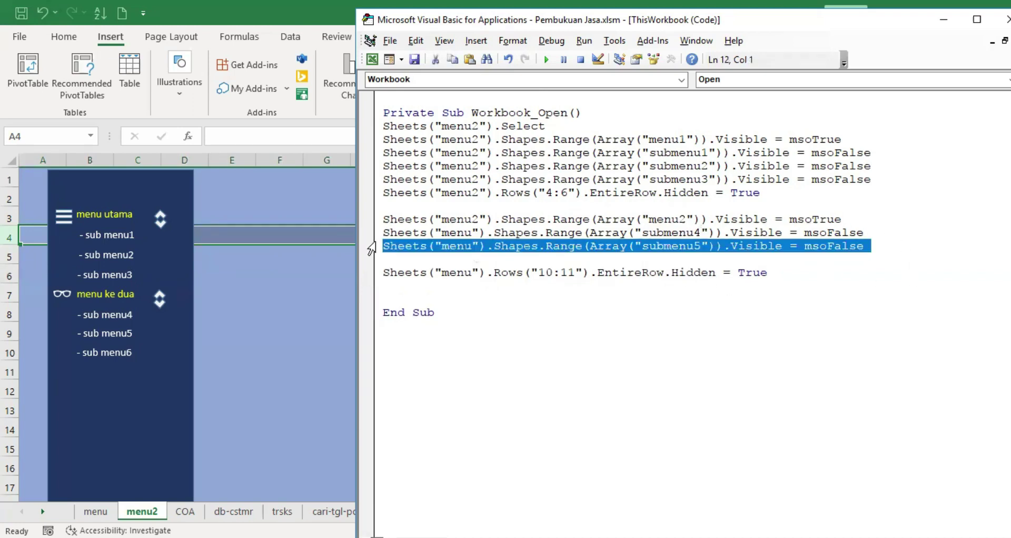
right_click(378, 243)
click(396, 261)
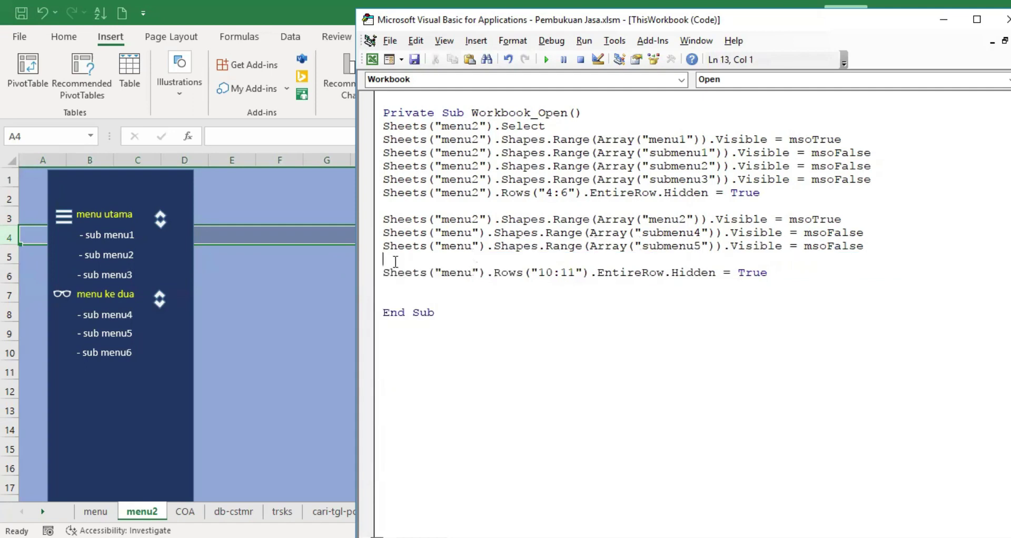
right_click(395, 262)
click(448, 304)
click(694, 259)
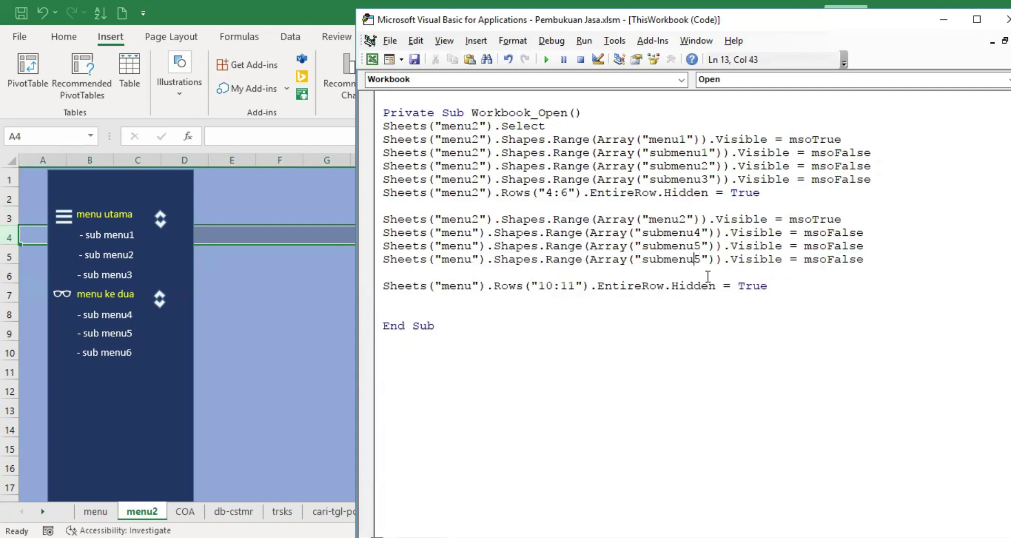
key(Delete)
text(6)
- Set the row range of the second row-hiding statement to "8:10" and remove the blank line above it
click(538, 286)
key(Delete)
key(Delete)
text(8)
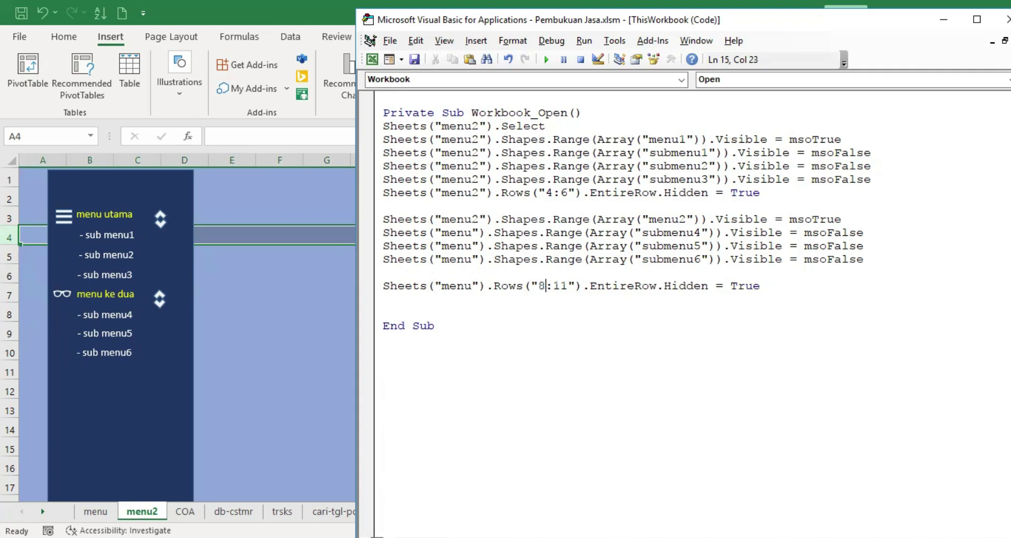
key(BackSpace)
text(0)
click(390, 271)
key(Delete)
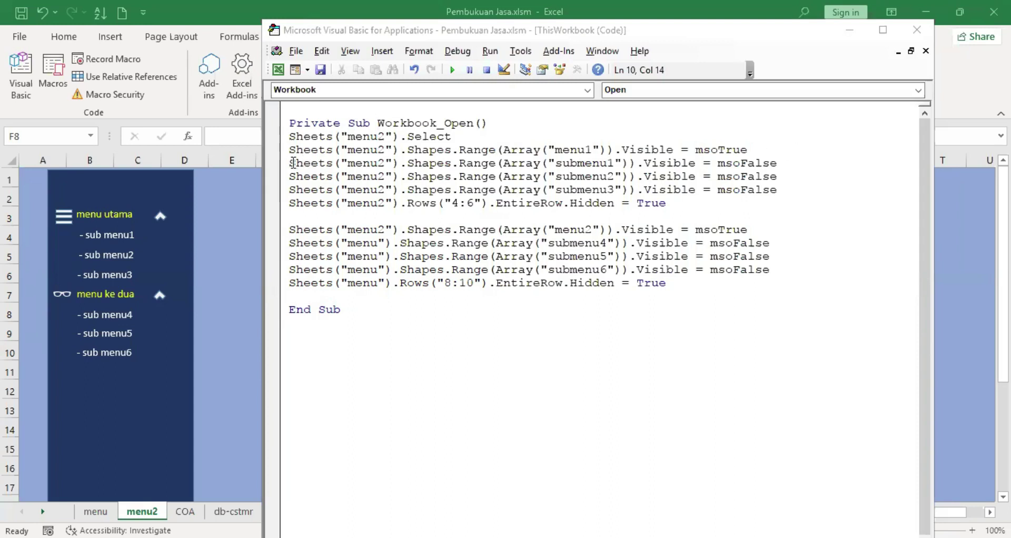
drag(290, 162, 790, 188)
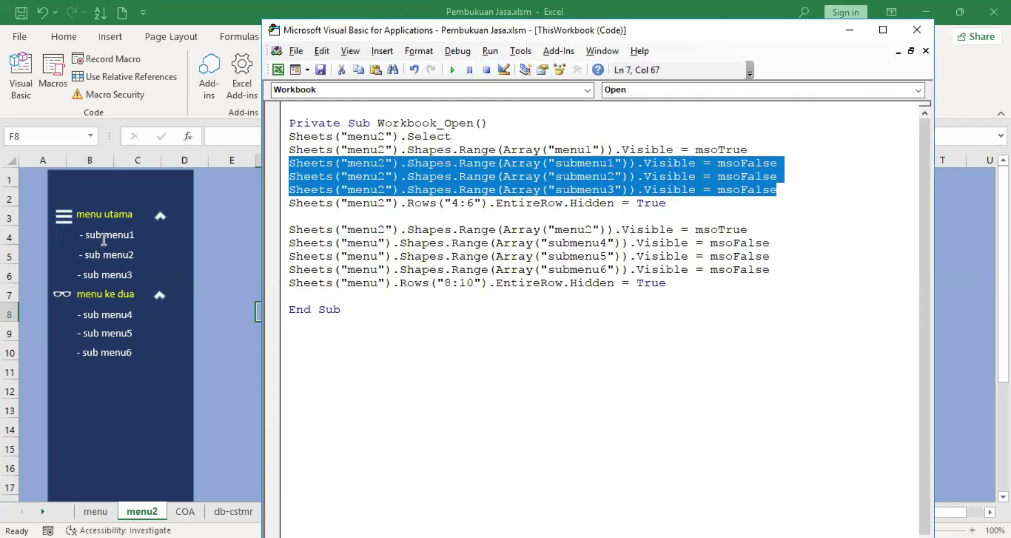
click(10, 236)
click(279, 273)
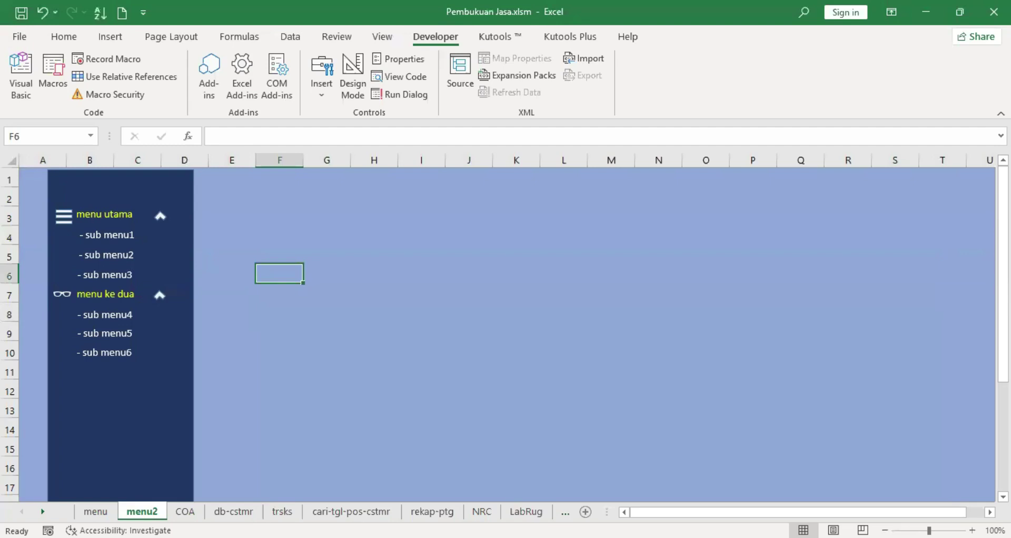
- Change the sheet name to "menu2" in the submenu4, submenu5 and submenu6 statements and the "8:10" row-hiding statement
key(alt+F11)
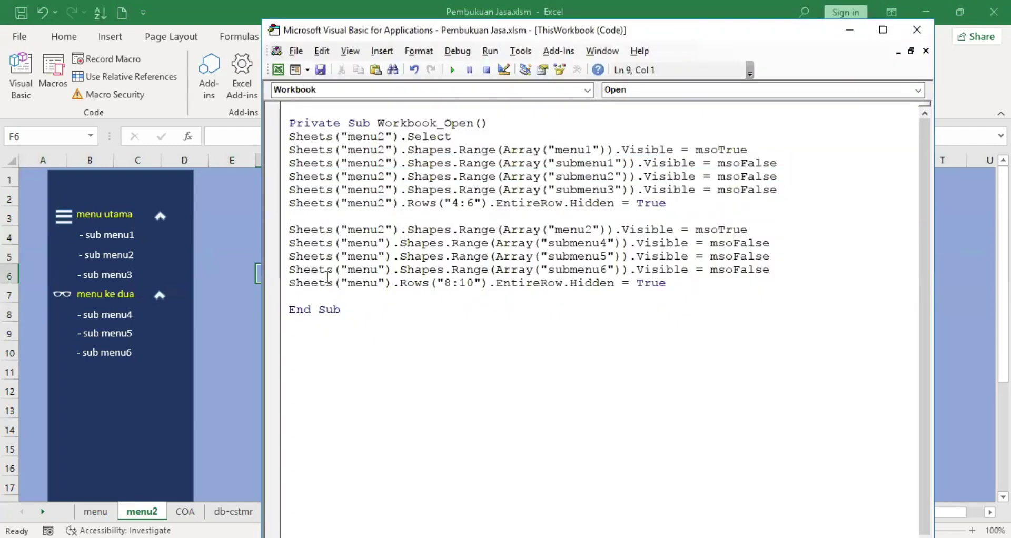
click(378, 243)
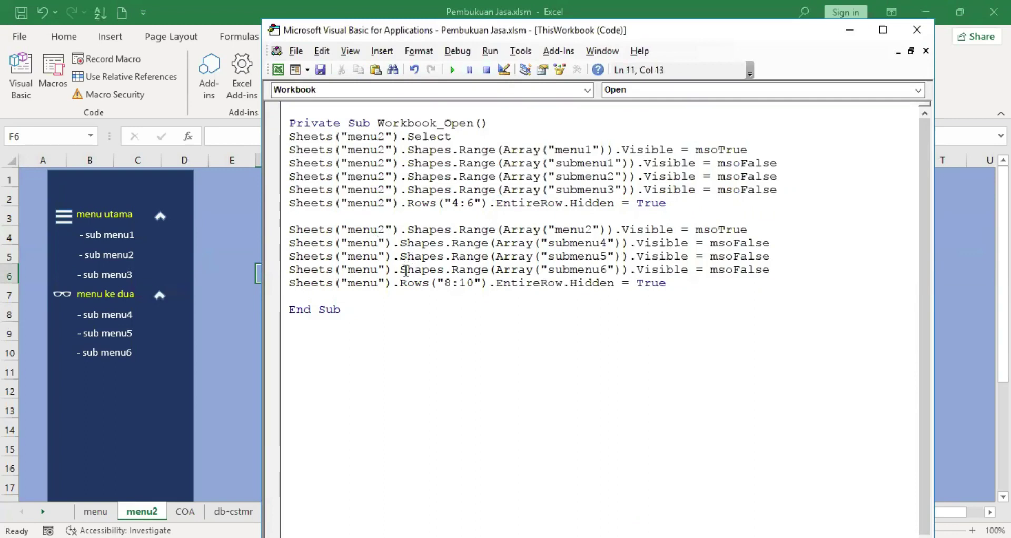
text(2)
key(Down)
text(2)
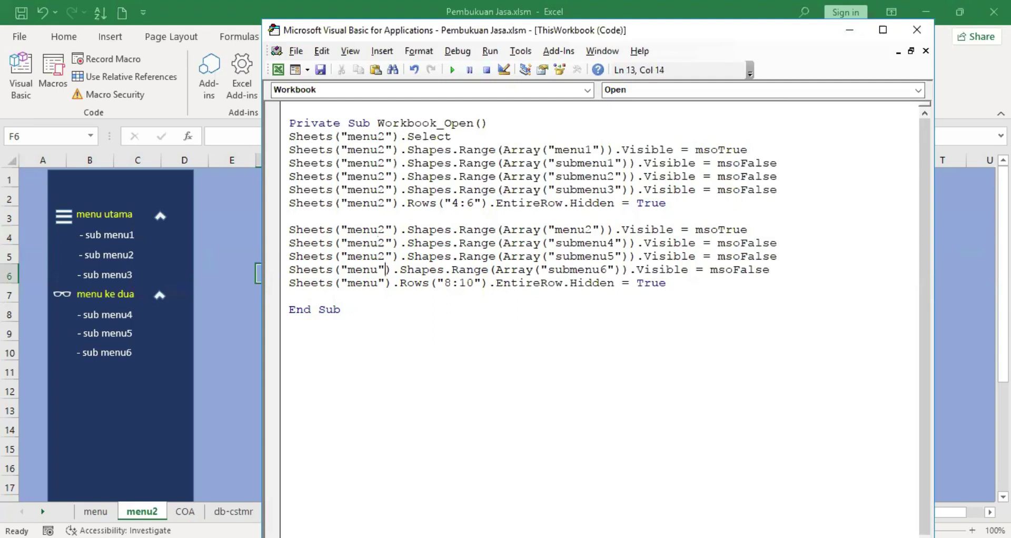
key(Down)
text(2)
key(Down)
text(2)
key(Down)
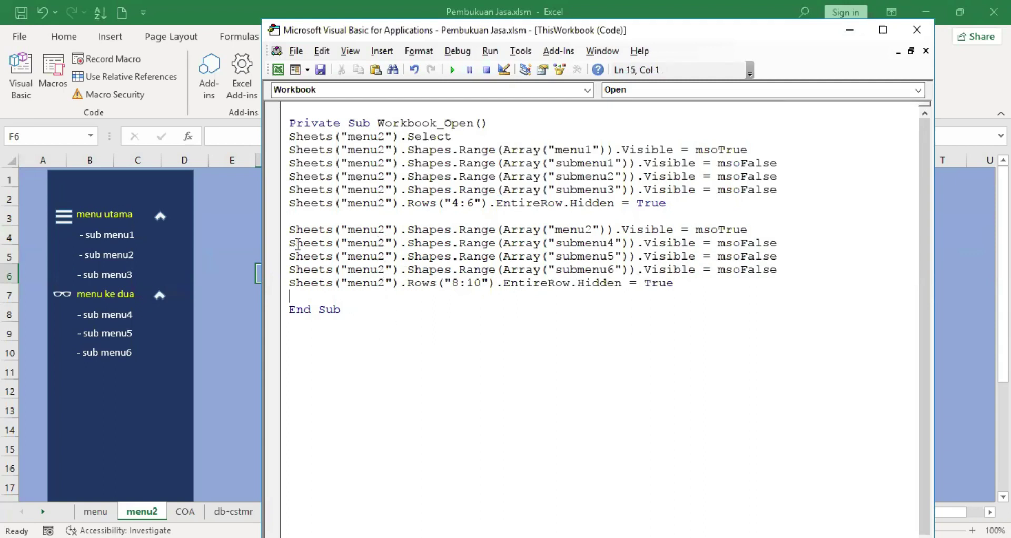
- Add a blank line above the menu2 block and check the name of the arrow shape beside "menu utama" on the sheet
click(296, 215)
key(Return)
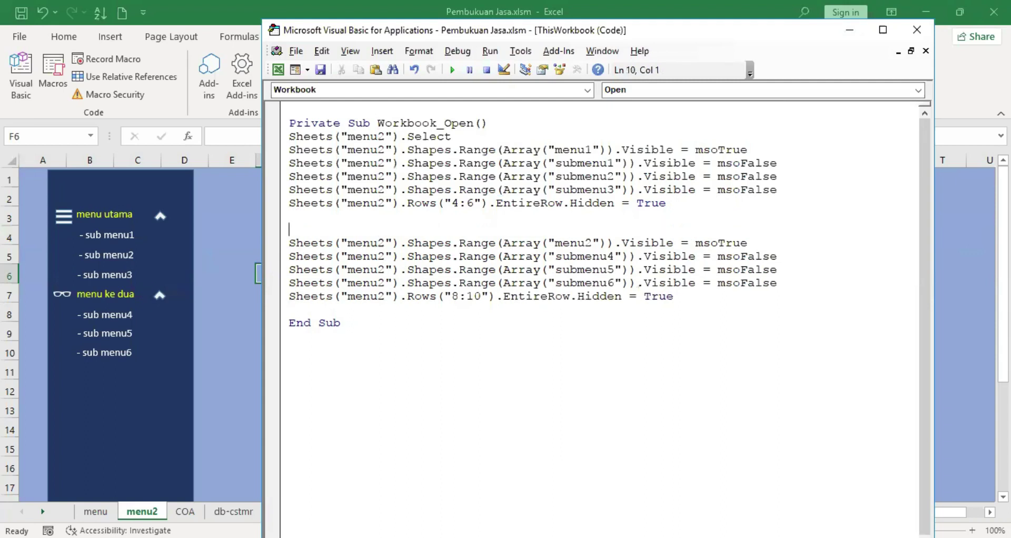
right_click(161, 222)
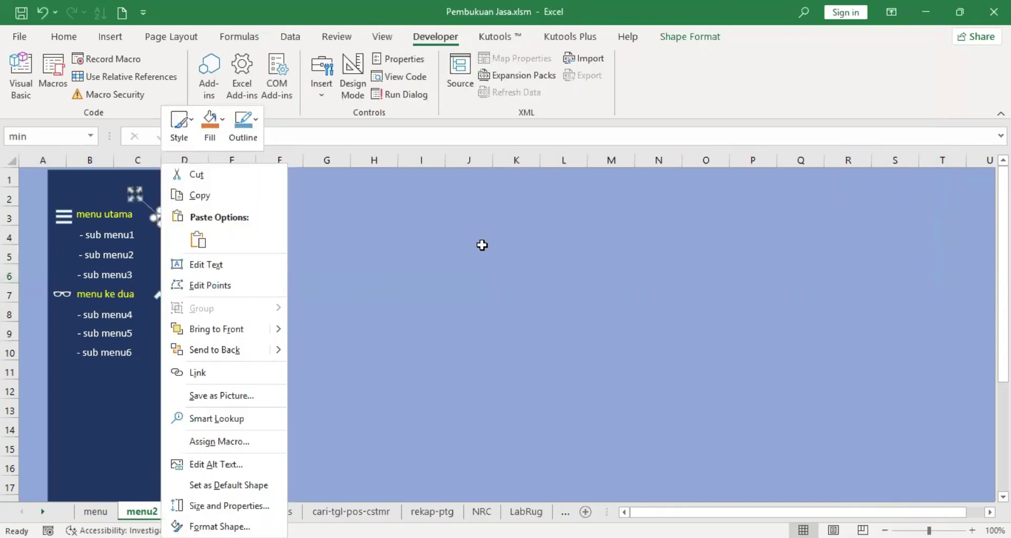
key(Escape)
click(325, 276)
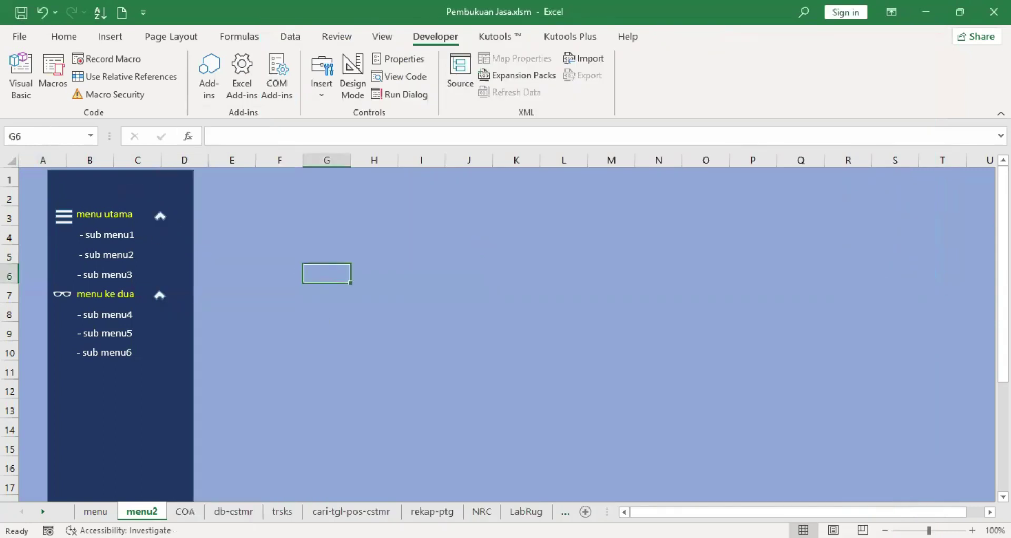
key(alt+F11)
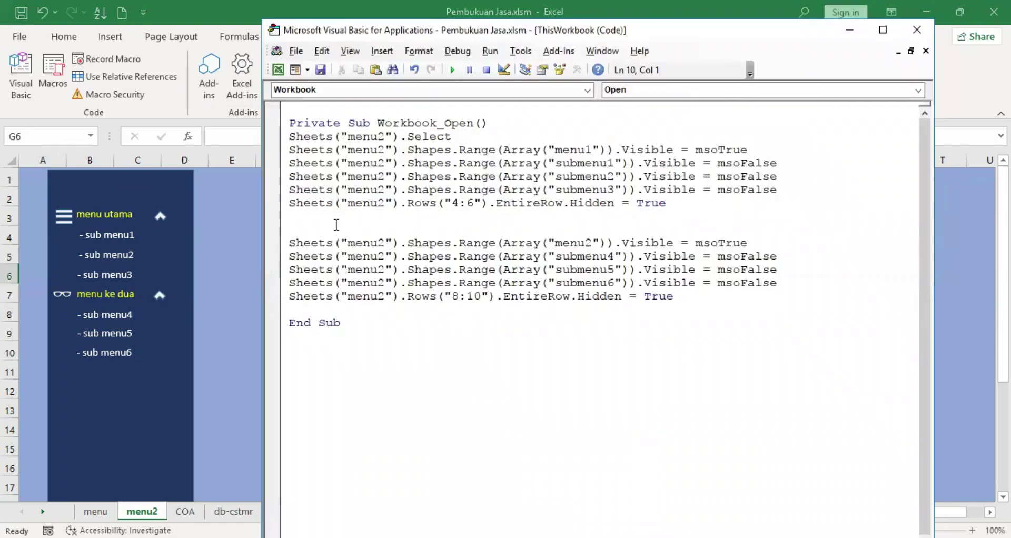
- Paste a copy of the "submenu3" visibility statement directly below the "4:6" row-hiding statement
click(279, 196)
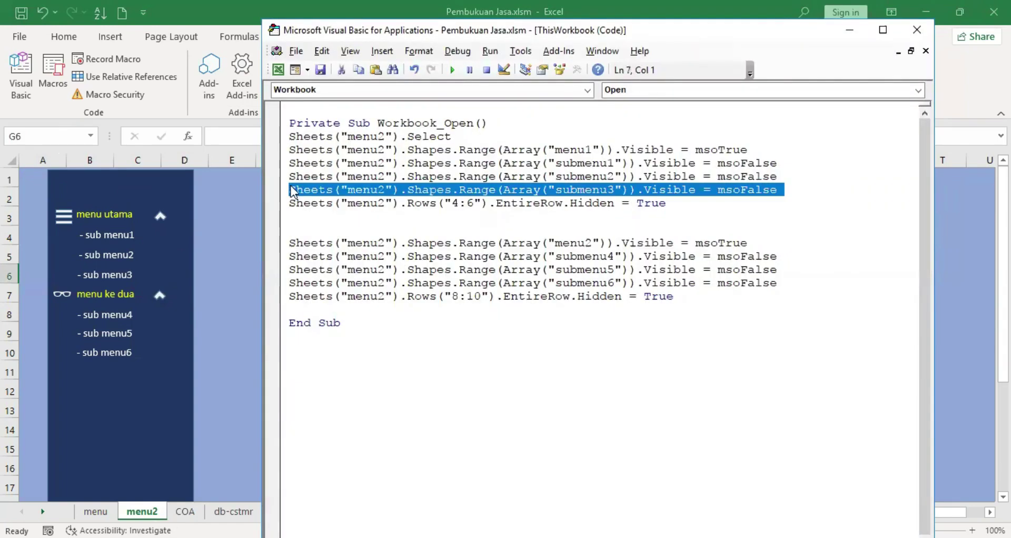
right_click(291, 191)
click(304, 211)
click(299, 222)
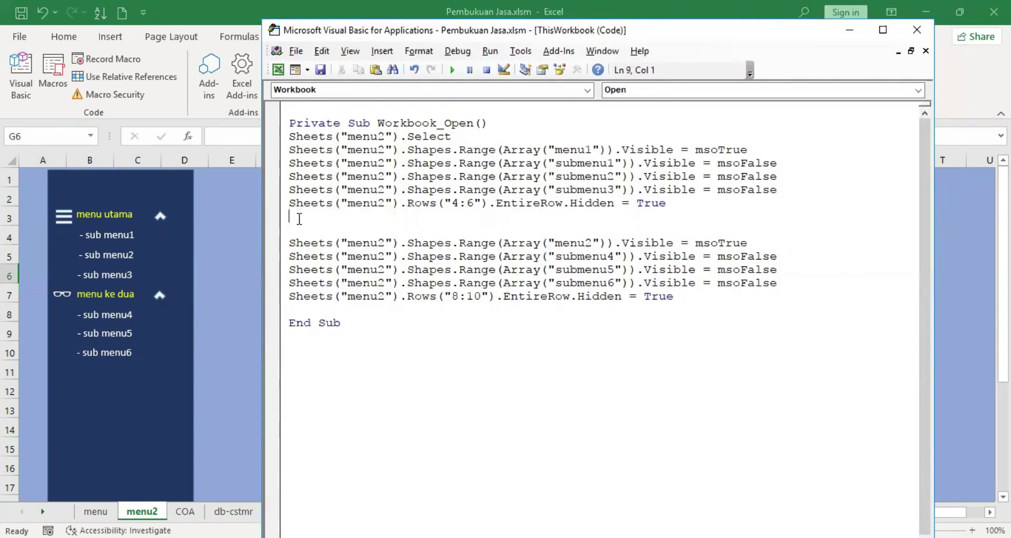
right_click(296, 221)
click(327, 263)
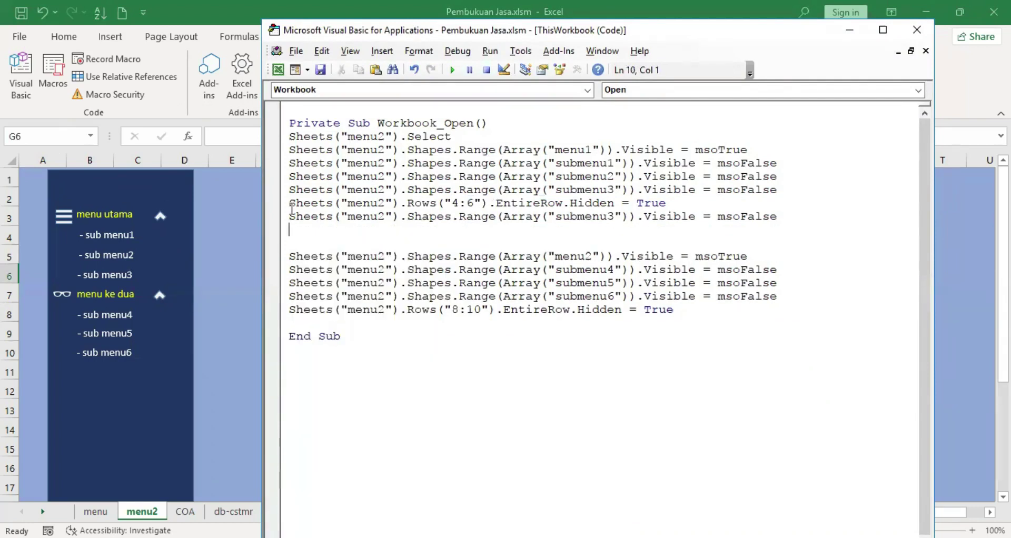
- Change the pasted statement's shape name to "max" and its Visible value to msoTrue
click(556, 217)
text(max)
key(Delete)
key(Delete)
key(Delete)
key(Delete)
key(Delete)
key(Delete)
key(Delete)
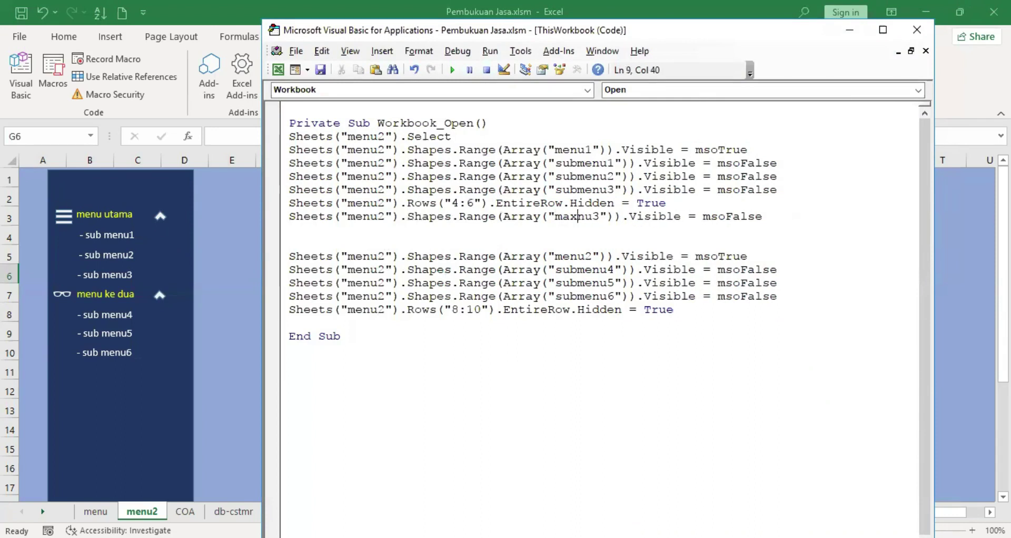
key(Delete)
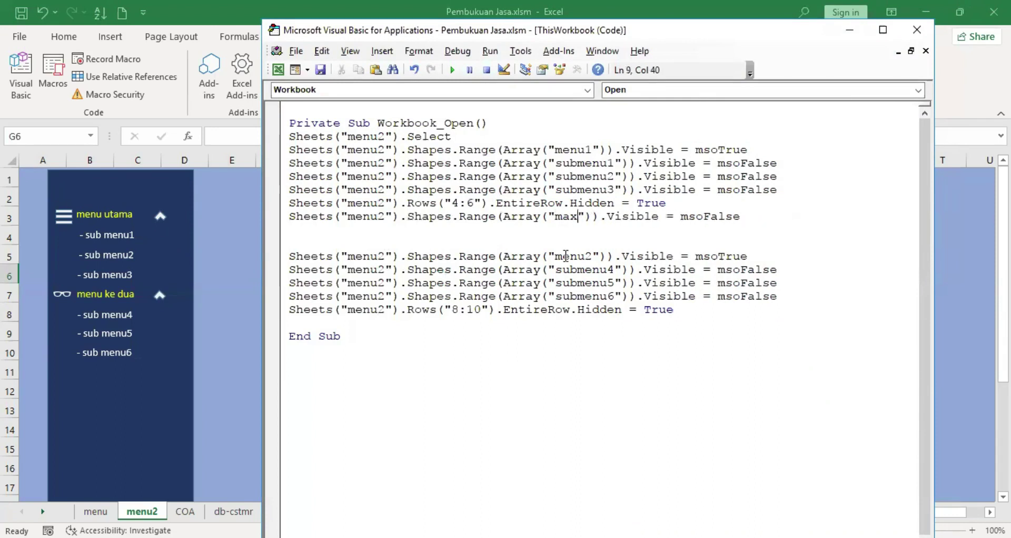
click(756, 220)
key(BackSpace)
key(BackSpace)
key(BackSpace)
key(BackSpace)
key(BackSpace)
text(true)
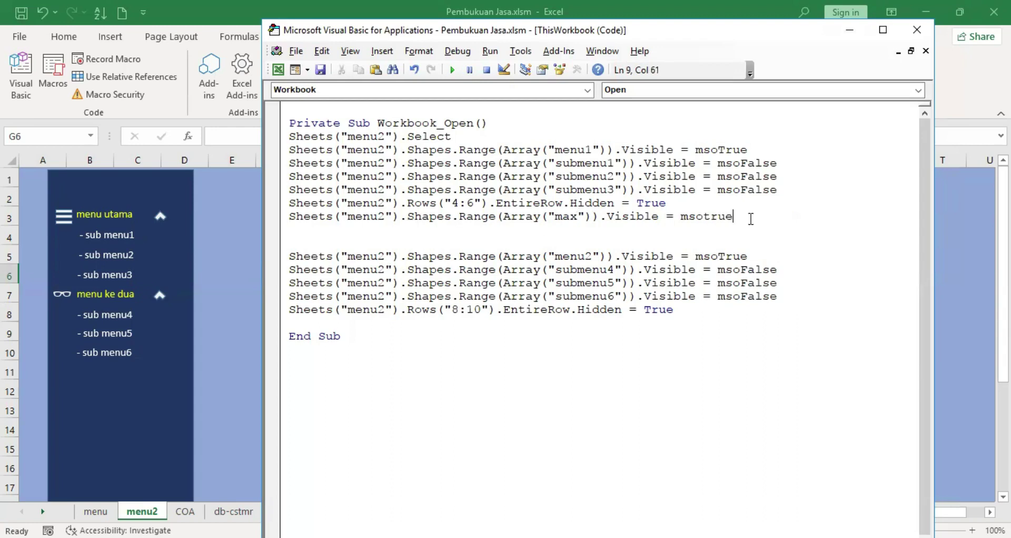
- Paste another copy of the submenu visibility statement below the "max" statement and change its shape name to "min"
click(291, 230)
right_click(289, 230)
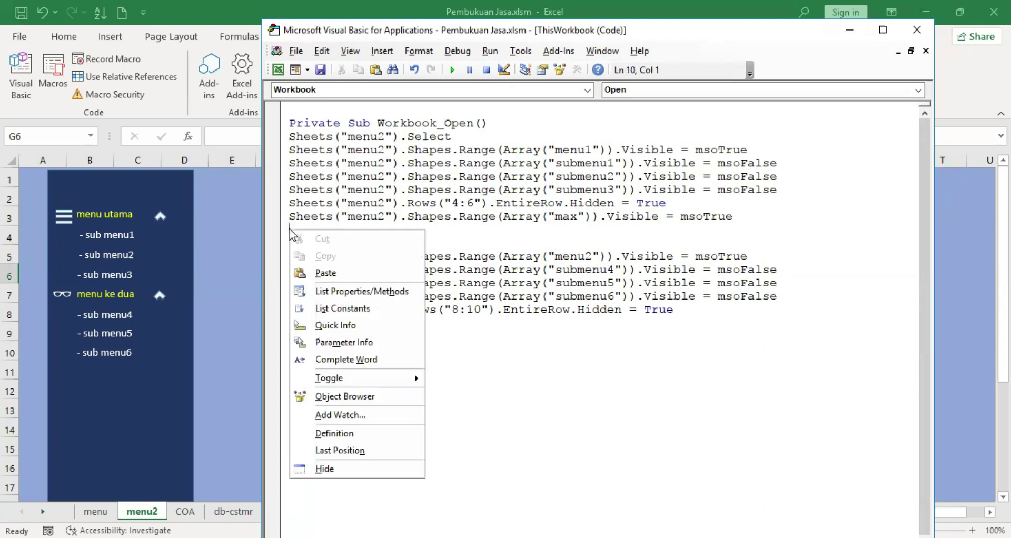
click(318, 273)
click(557, 230)
text(min)
key(Delete)
key(Delete)
key(Delete)
key(Delete)
key(Delete)
key(Delete)
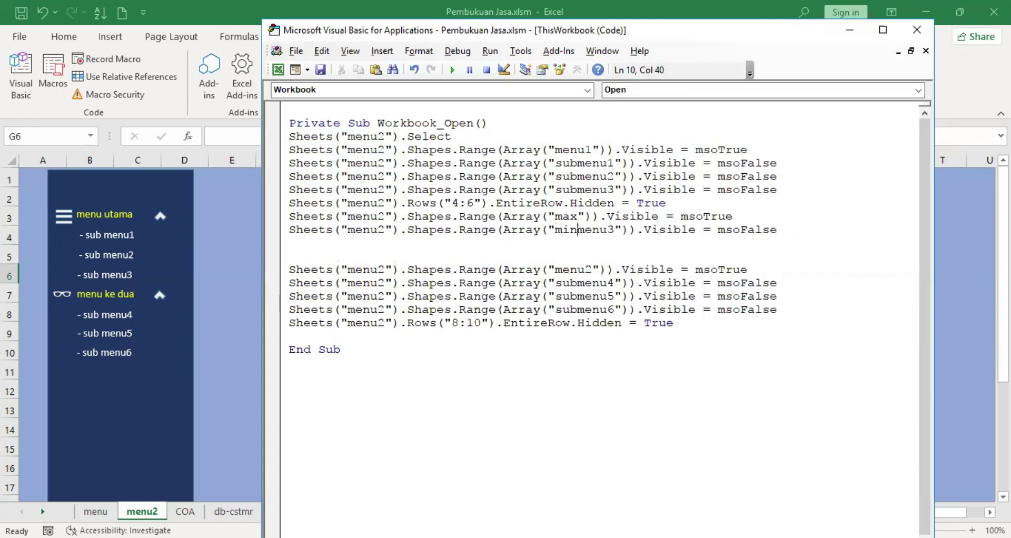
key(Delete)
key(Delete)
key(End)
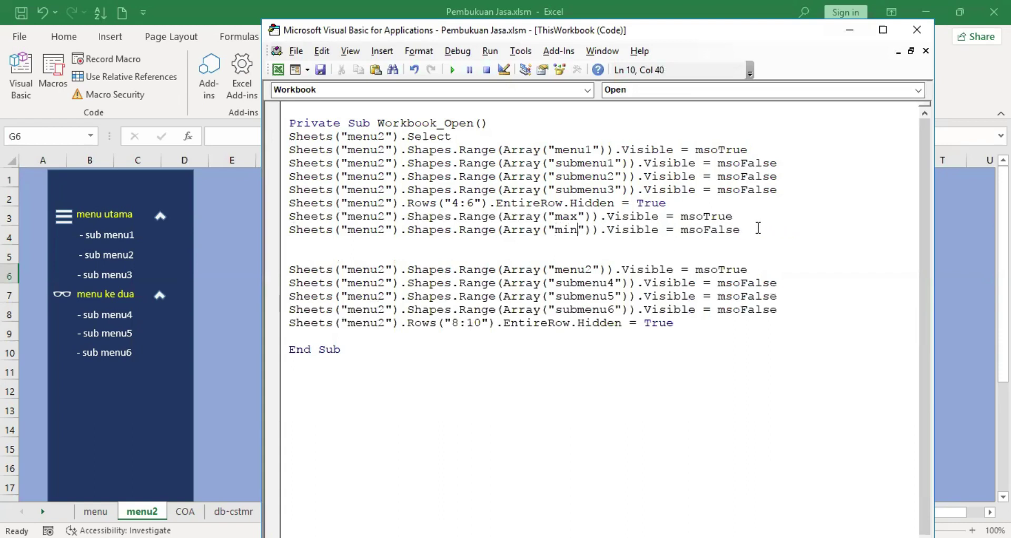
- Remove the extra blank line above the menu2 block and copy the "max" and "min" statements below the "8:10" row-hiding statement
click(292, 248)
key(Delete)
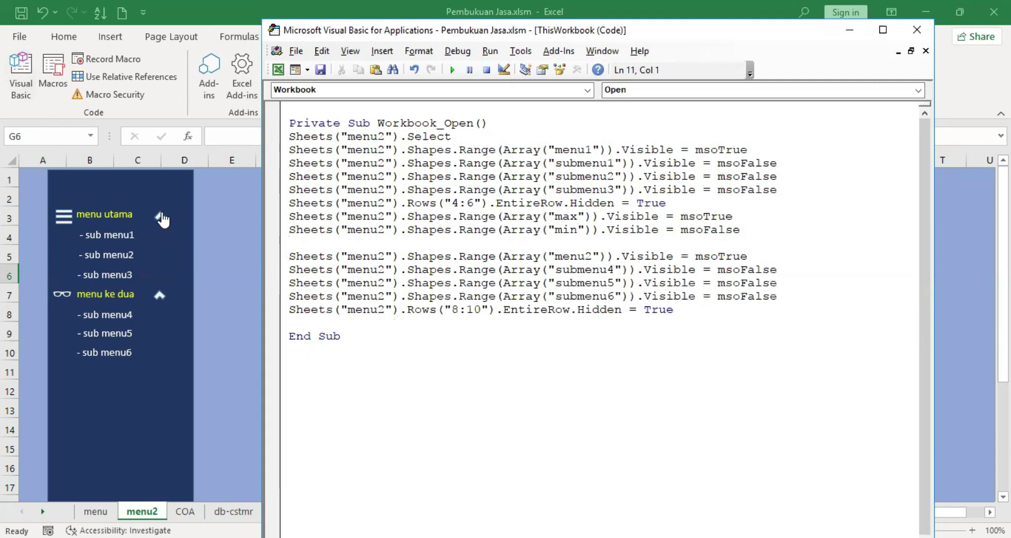
click(295, 320)
key(Return)
drag(284, 217, 292, 229)
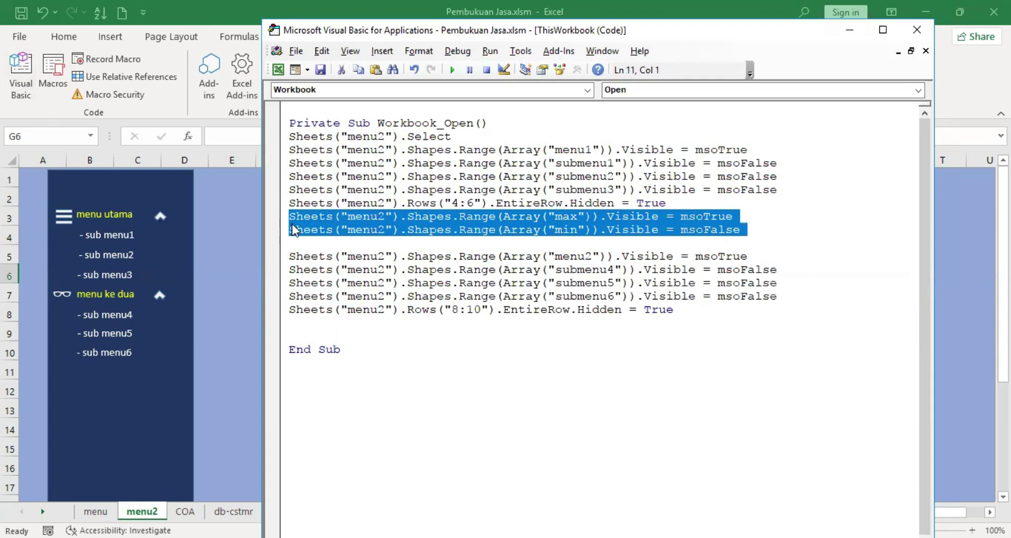
right_click(301, 232)
click(324, 250)
click(294, 324)
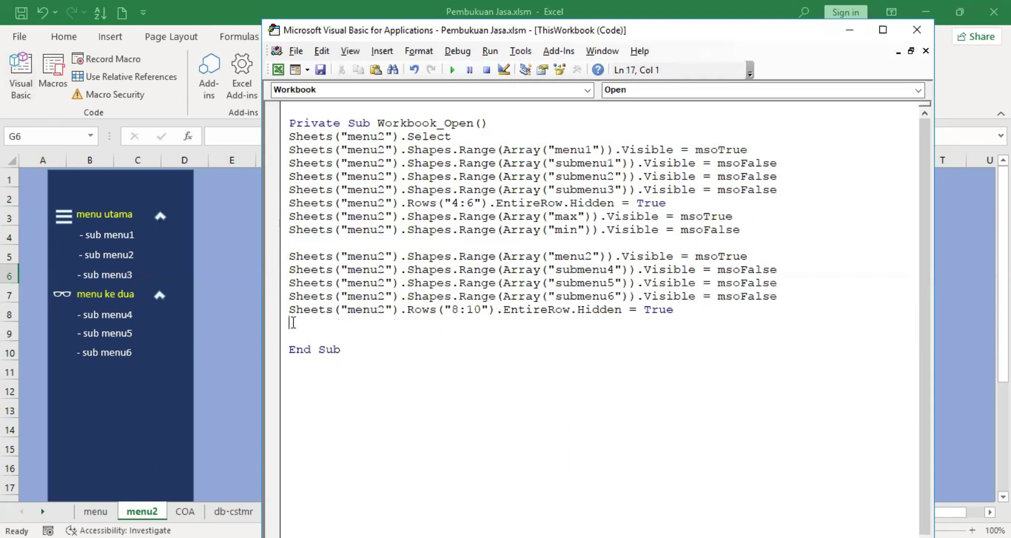
right_click(293, 322)
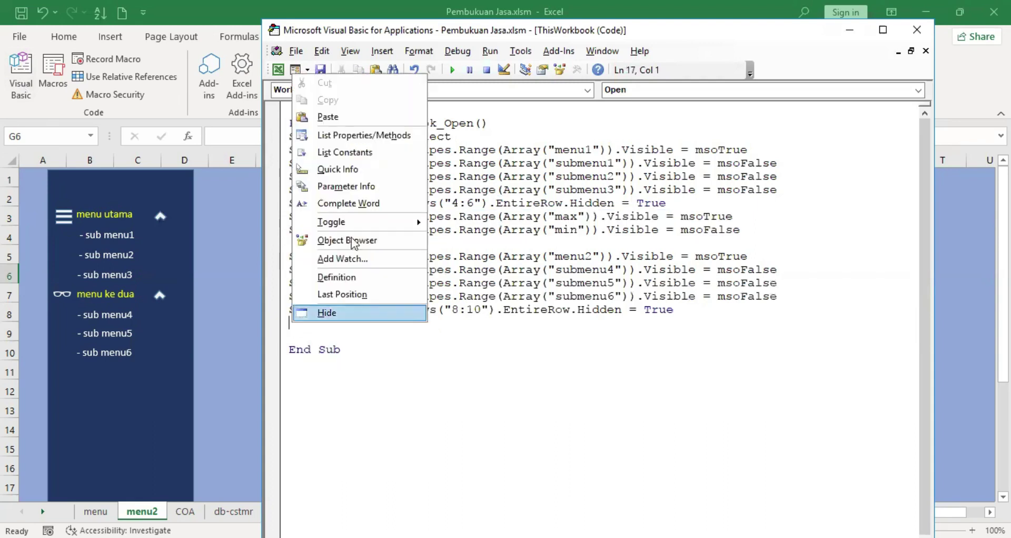
click(332, 120)
- Rename the shape in the menu2 block's "max" statement to "shapemax2"
drag(553, 324, 562, 323)
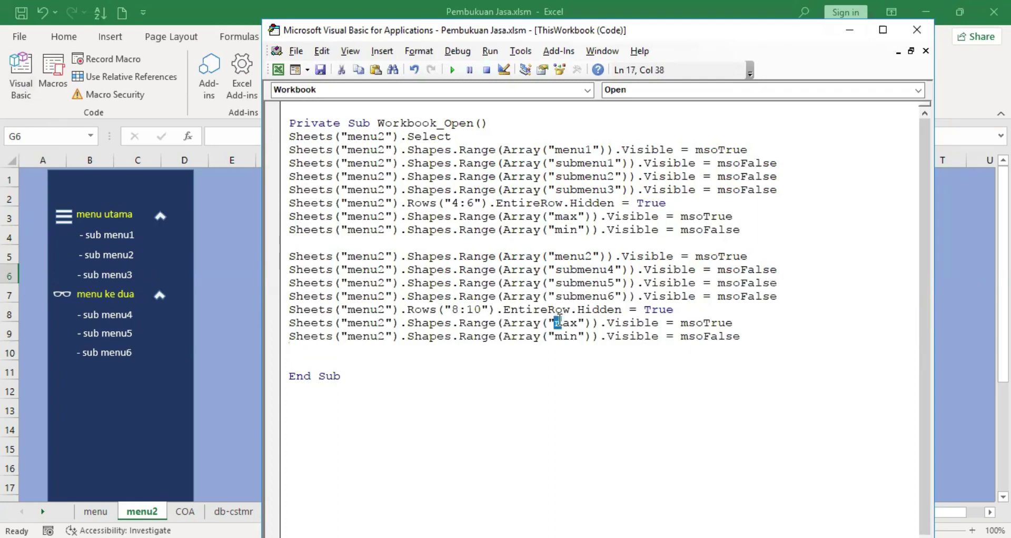
text(shapemax)
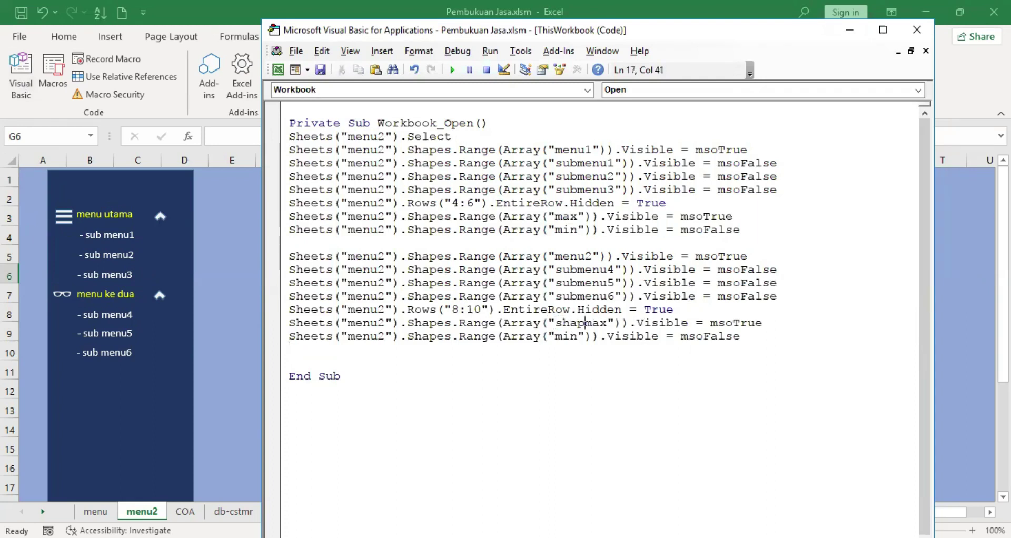
text(2)
- Rename the shape in the menu2 block's "min" statement to "shapmin2" and save the workbook
click(608, 336)
click(563, 336)
text(shape)
click(564, 336)
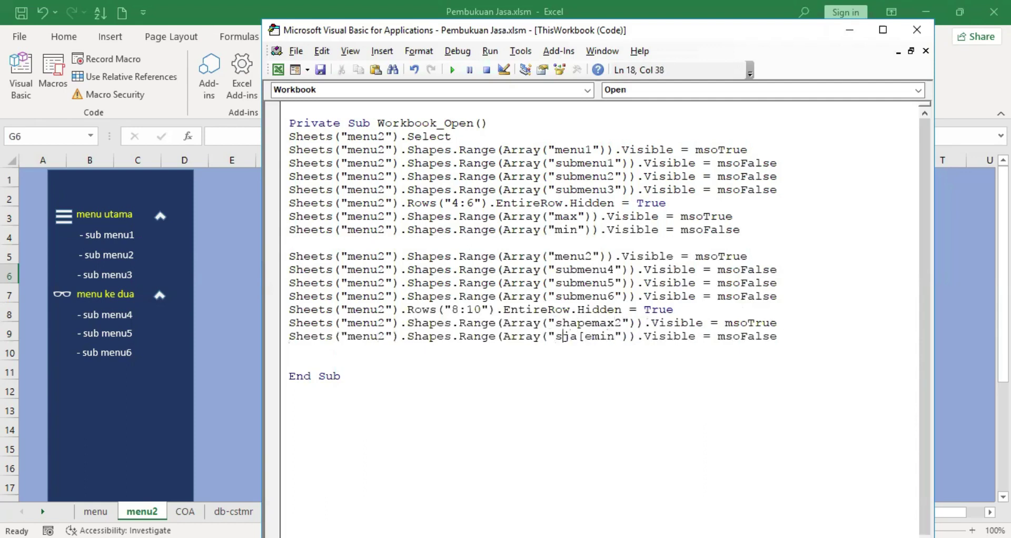
key(Right)
key(Right)
text(w)
key(Delete)
key(Right)
key(Right)
text(2)
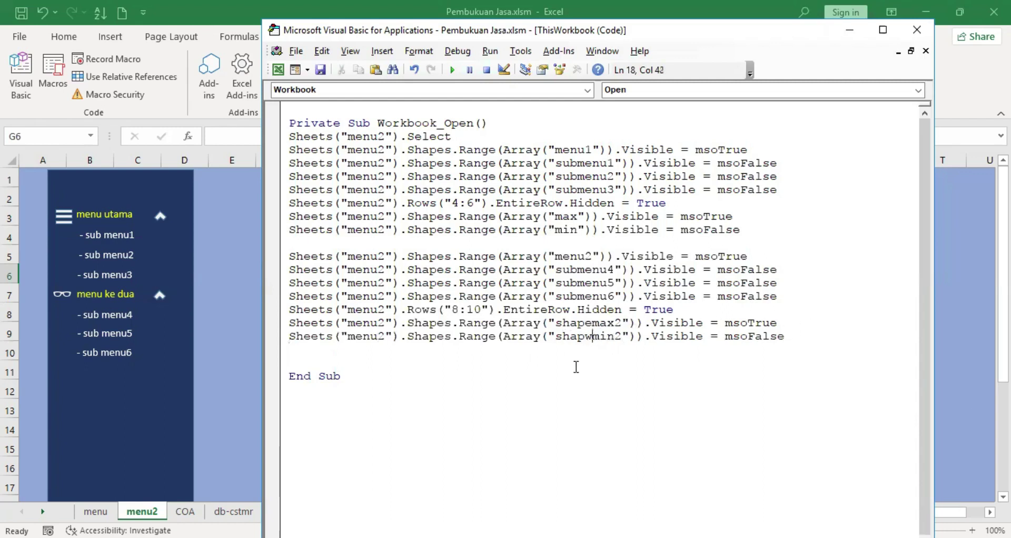
key(BackSpace)
click(779, 340)
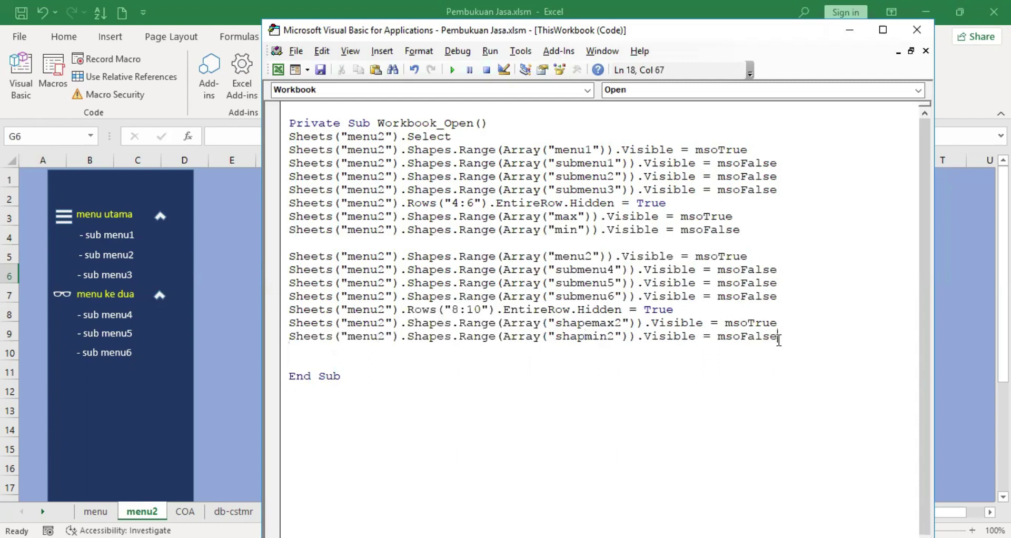
click(296, 51)
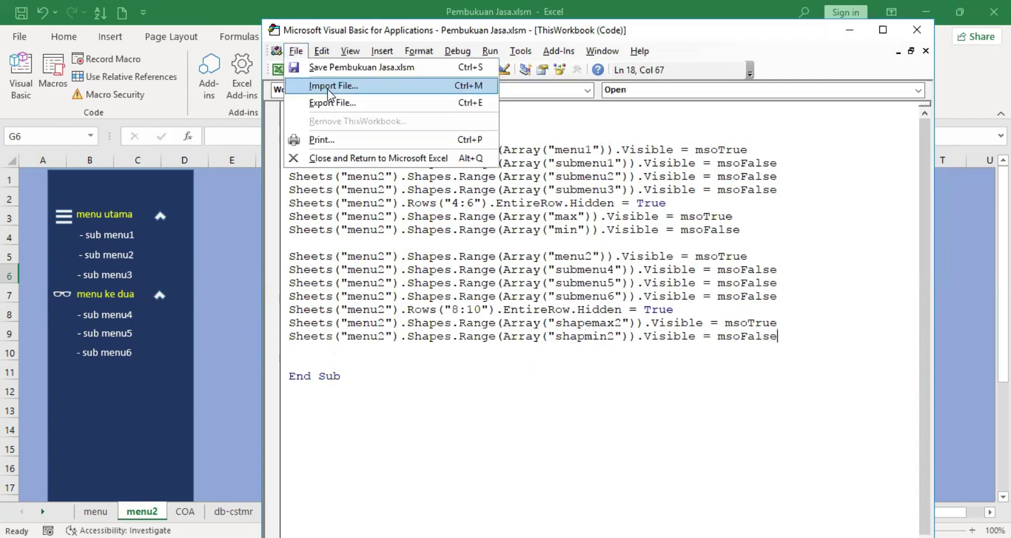
click(333, 67)
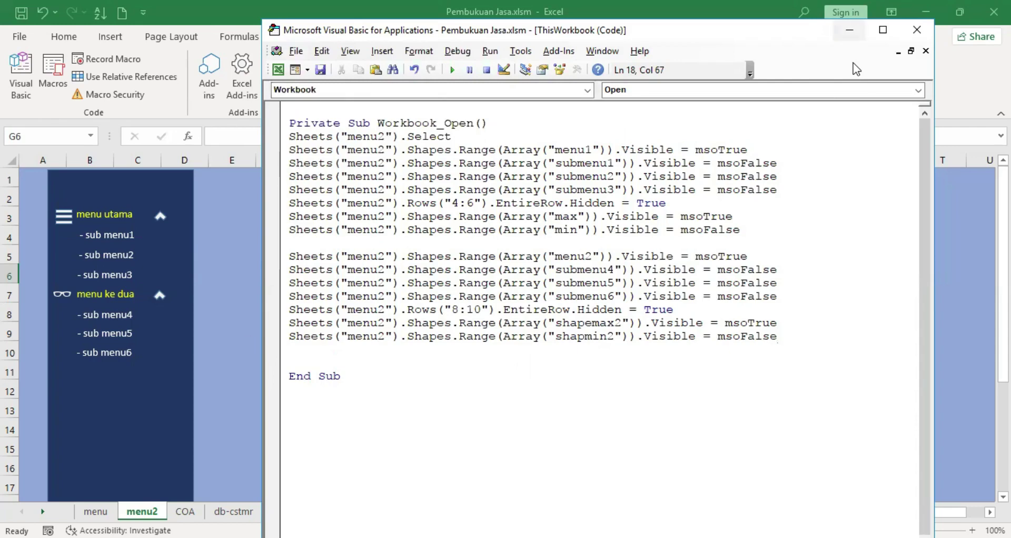
- Save the workbook as the macro-enabled file Pembukuan Jasa.xlsm in its current folder, then close and reopen it
click(13, 34)
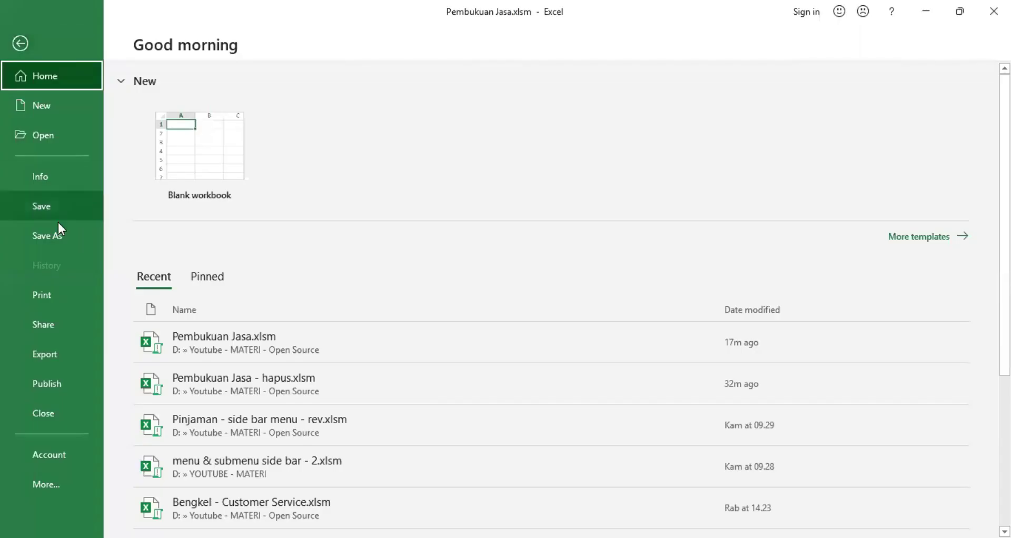
click(61, 236)
click(214, 263)
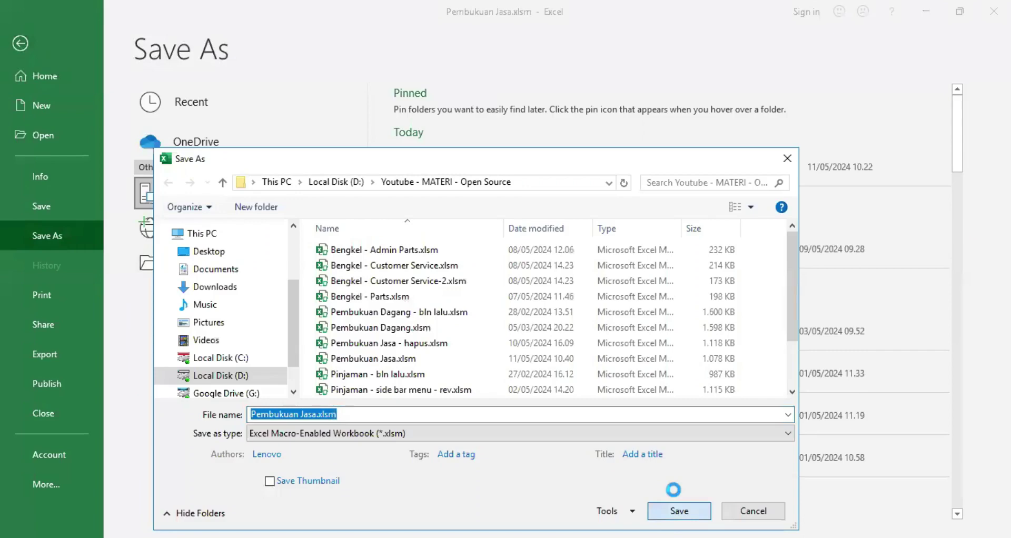
click(678, 510)
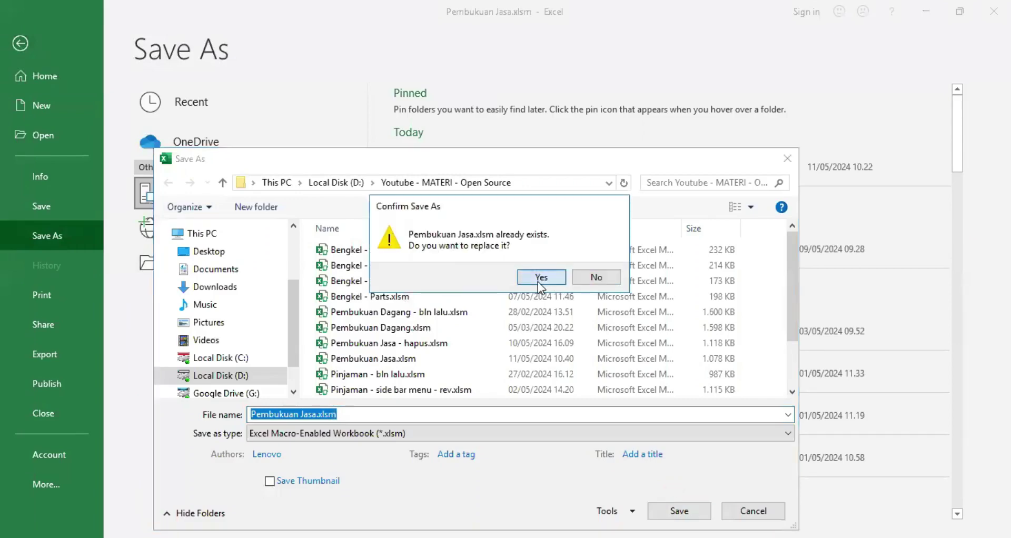
click(592, 275)
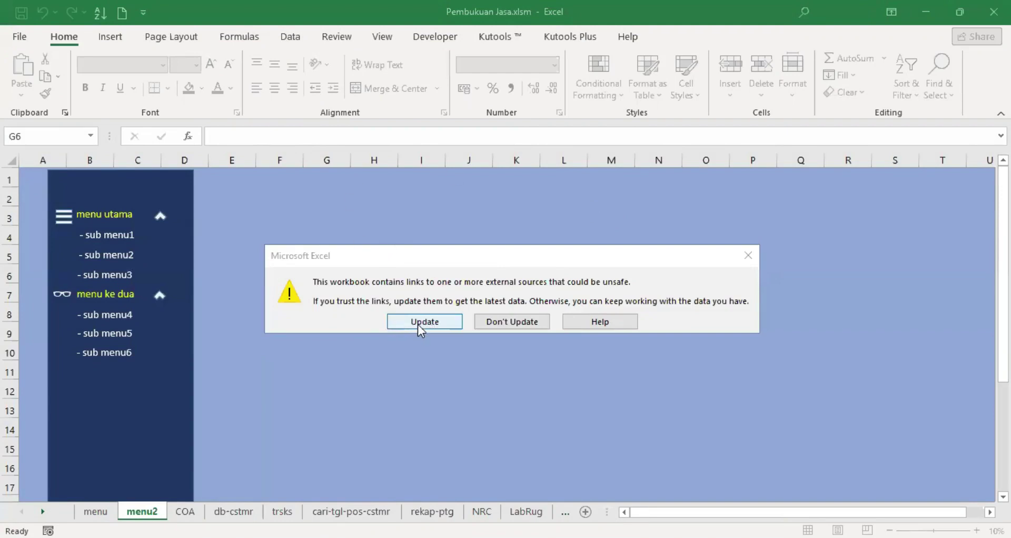
- Update the external links in the reopened workbook and debug the failing Workbook_Open code
click(417, 323)
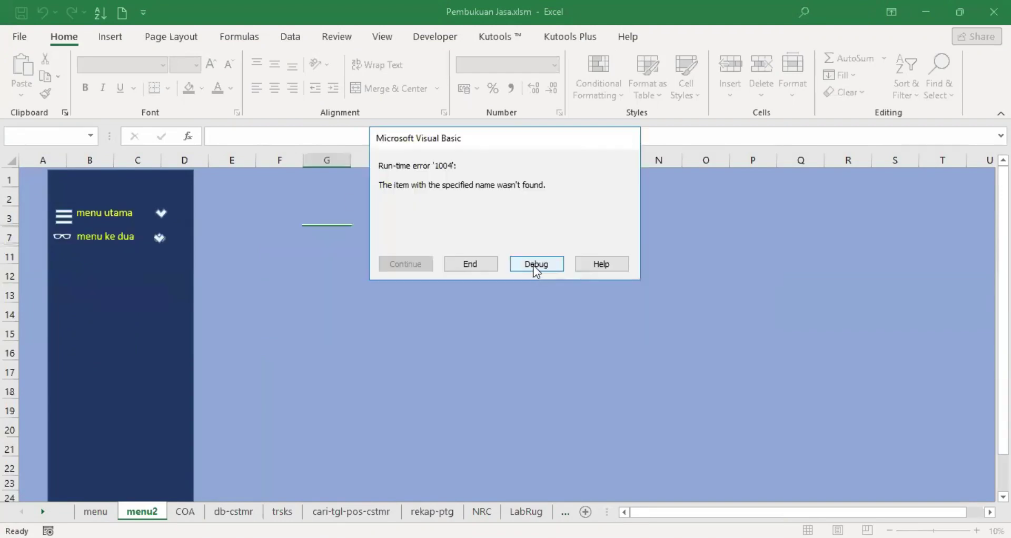
click(536, 264)
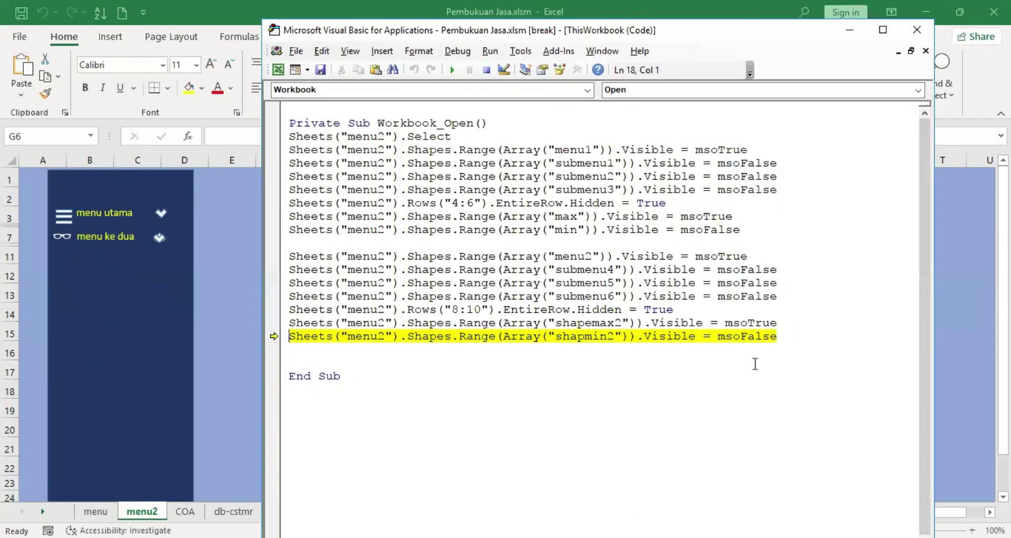
- Correct the shape name in the highlighted statement to "shapemin2" and reset the halted macro
click(583, 337)
text(e)
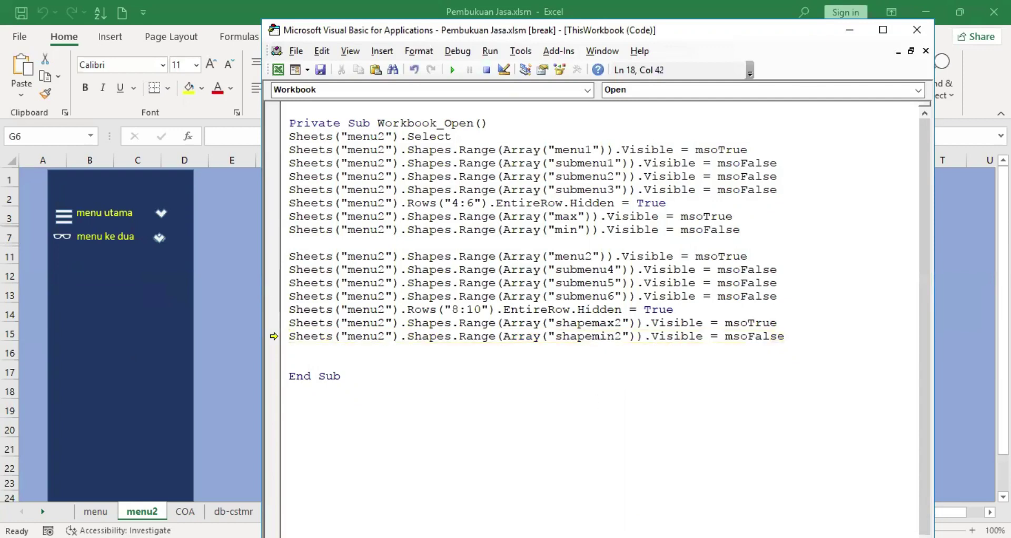
click(485, 363)
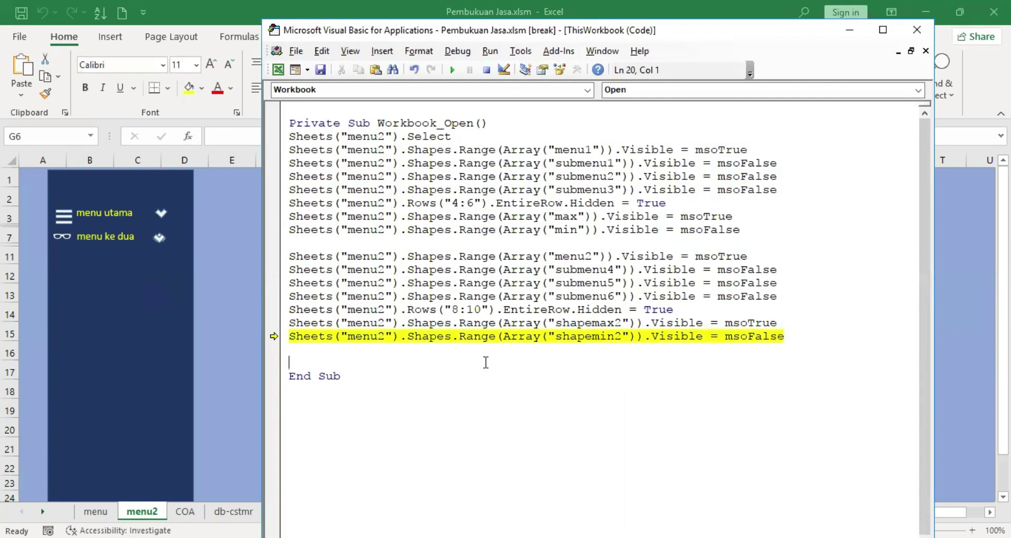
click(486, 70)
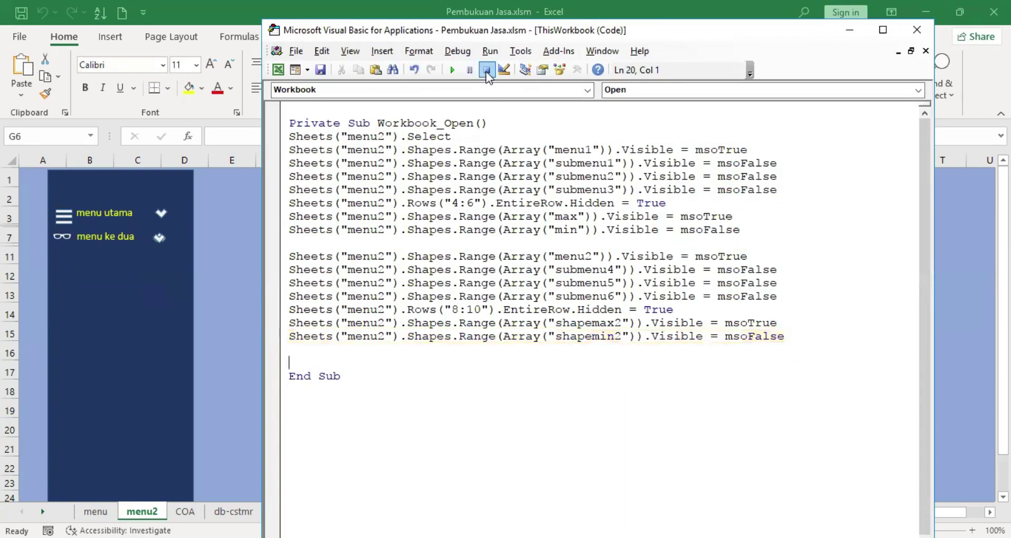
- Save Pembukuan Jasa.xlsm with the corrected code and close the workbook
click(296, 52)
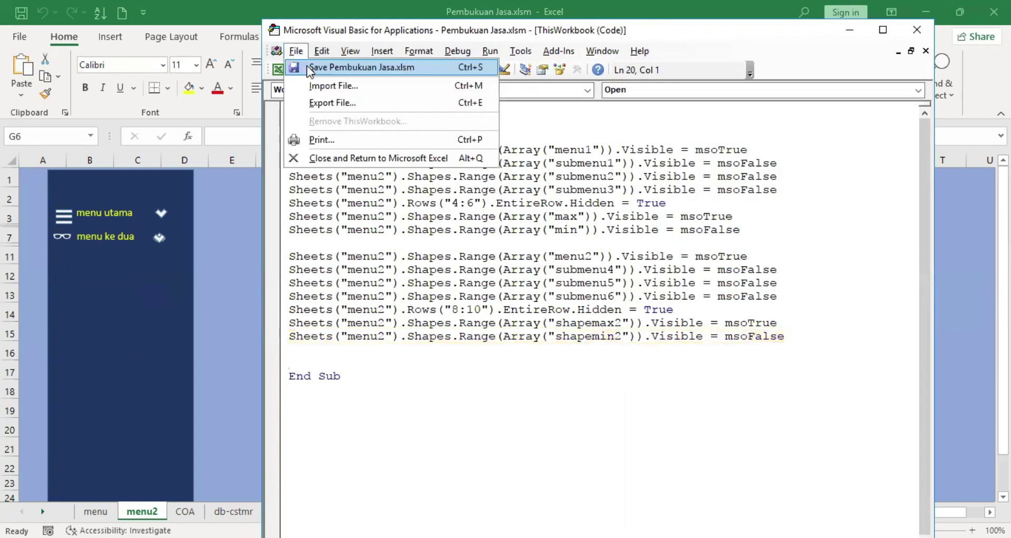
click(311, 68)
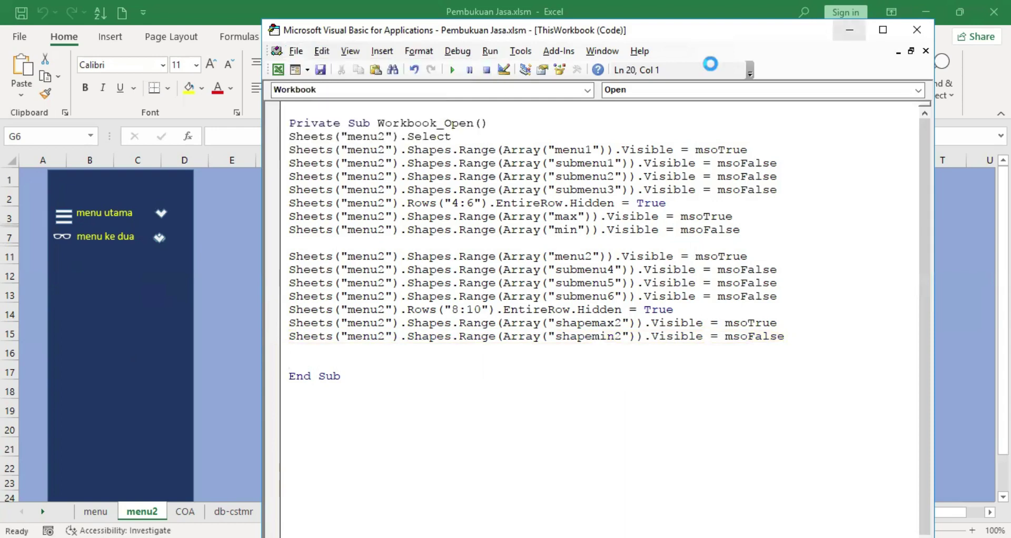
click(849, 30)
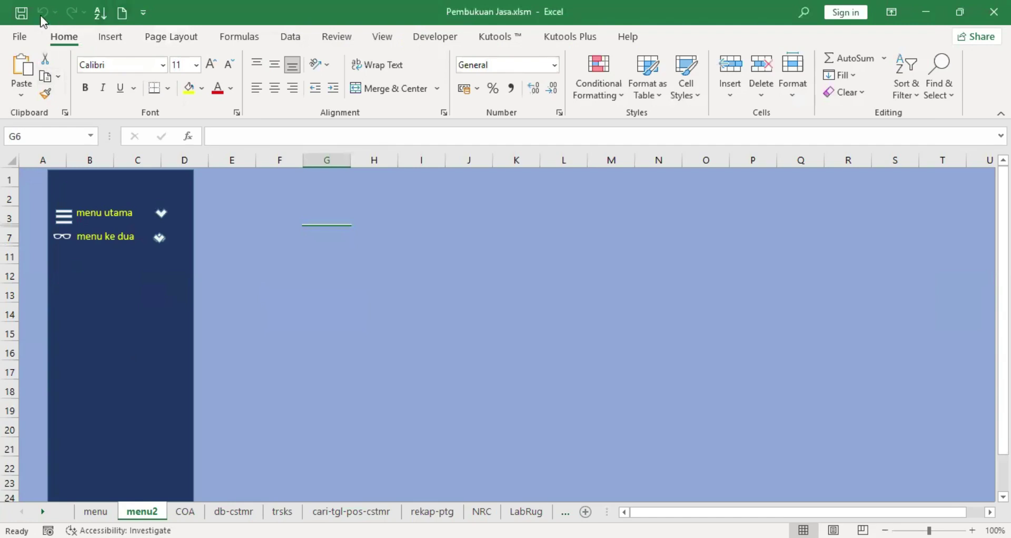
click(24, 18)
click(994, 12)
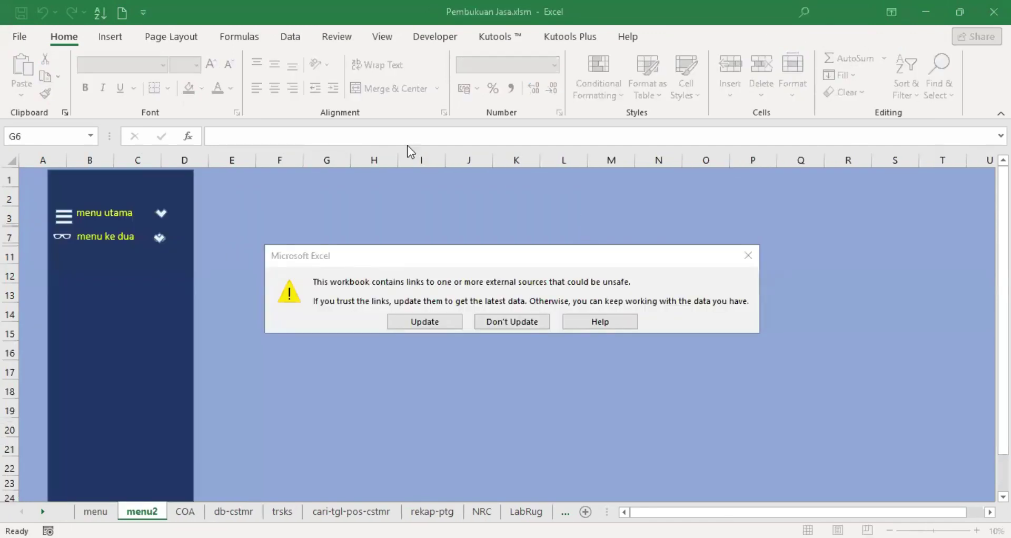
- Reopen the workbook with updated links and test expanding "menu utama" and "menu ke dua" with their arrows
click(425, 323)
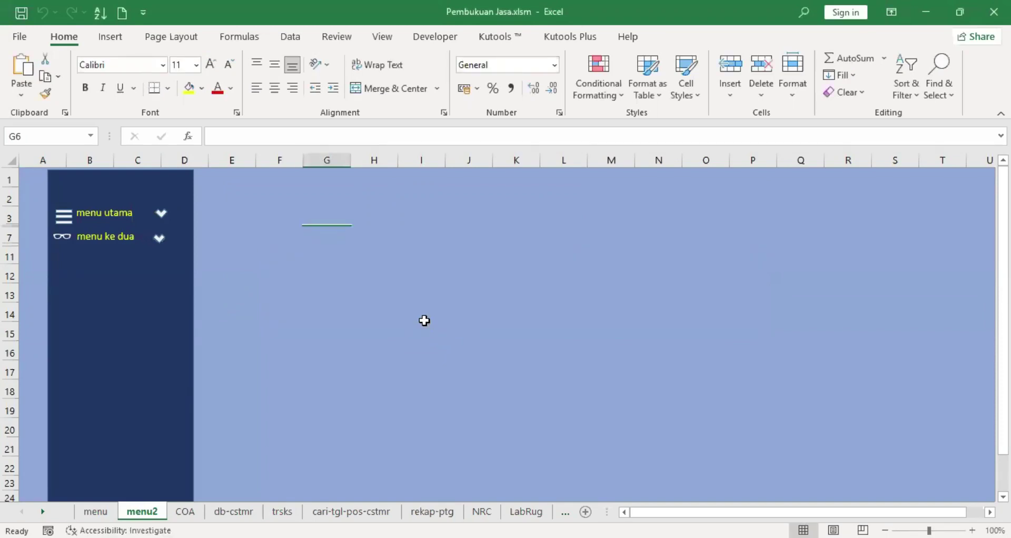
click(369, 274)
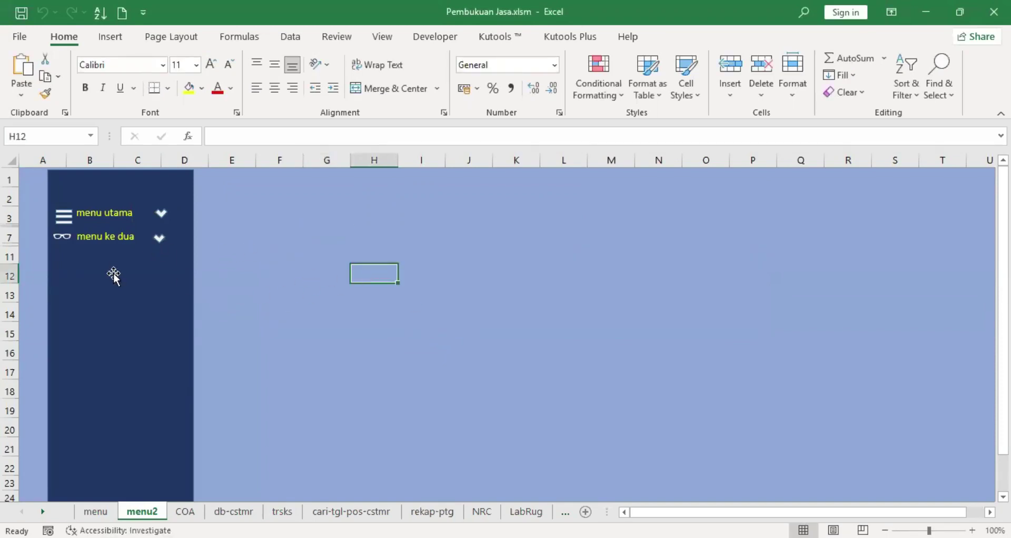
click(161, 217)
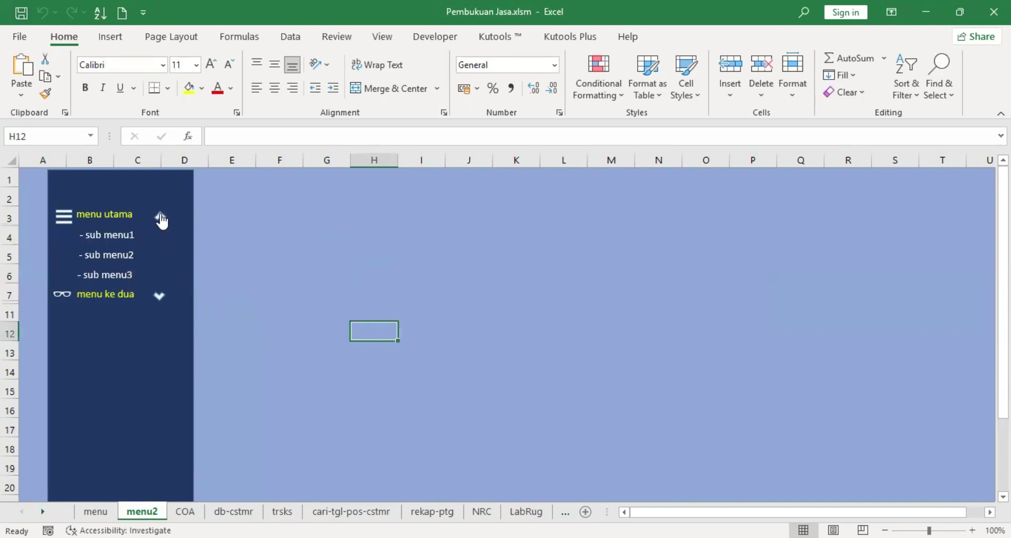
click(158, 297)
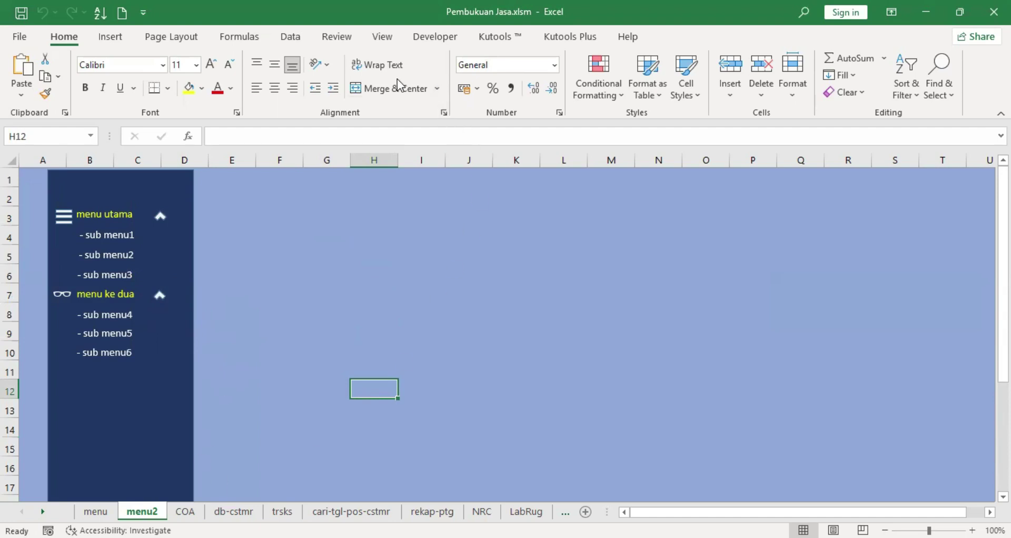
- Open the code of Module14 in the Pembukuan Jasa.xlsm VBA project
key(alt+l)
key(v)
click(528, 71)
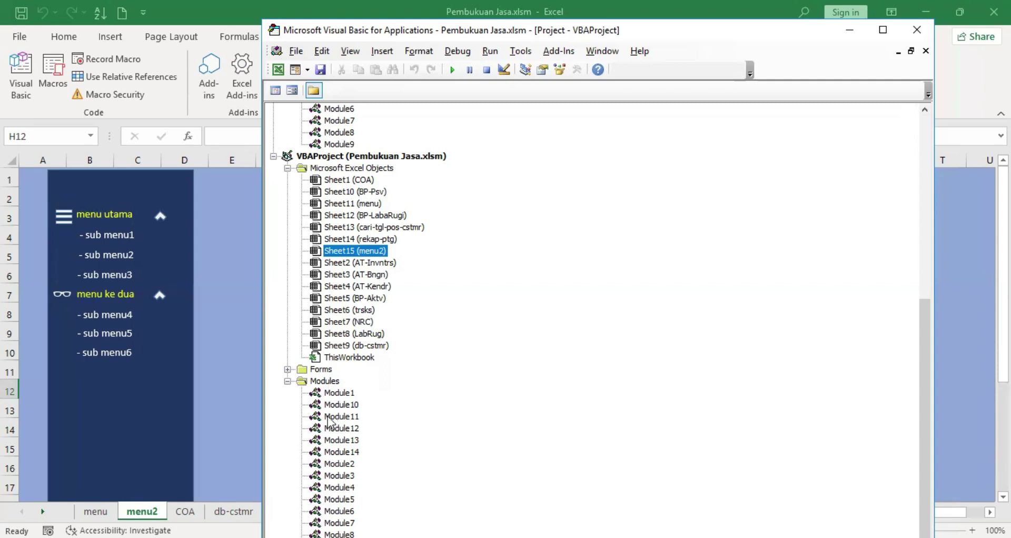
double_click(344, 404)
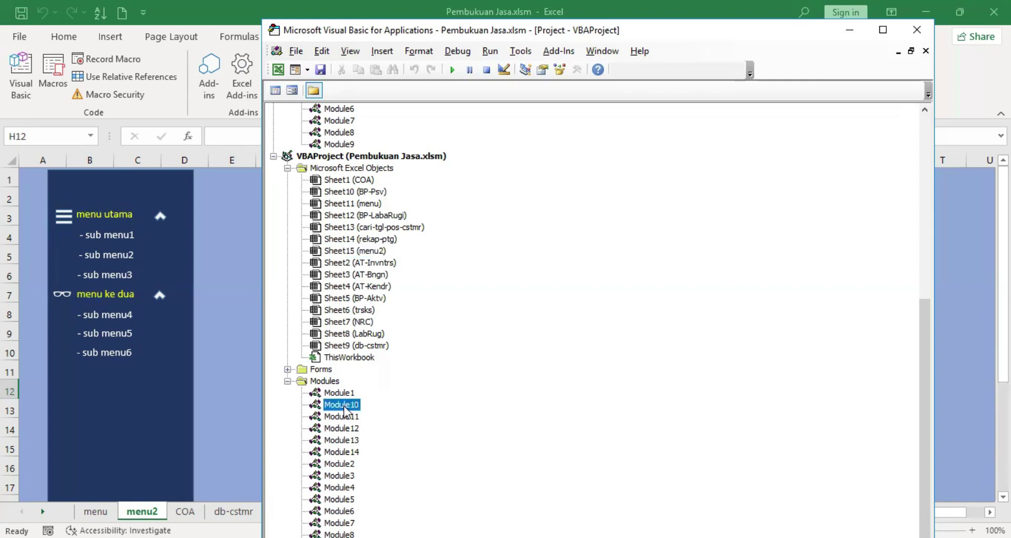
click(525, 71)
double_click(351, 453)
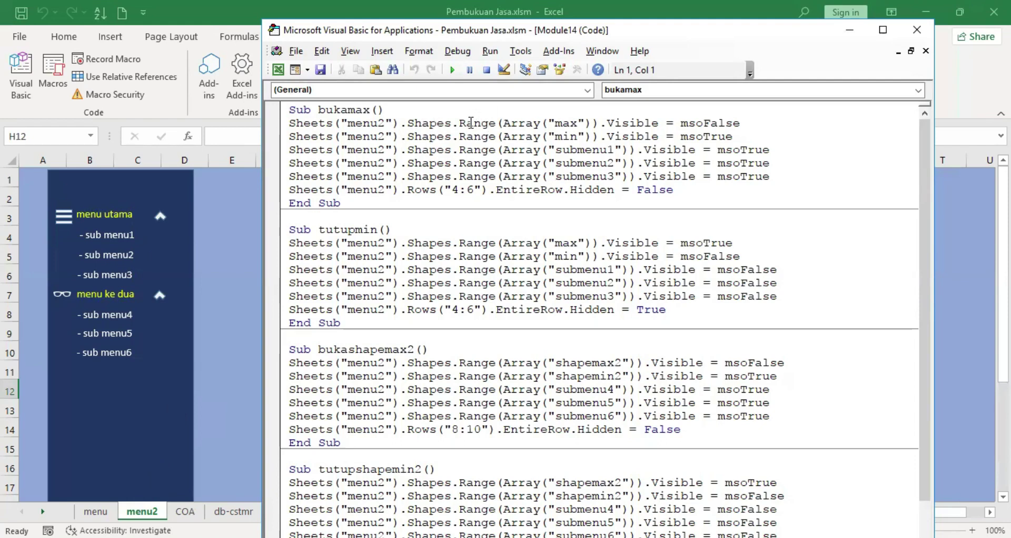
- Review the shape visibility and row-hiding statements of the bukamax macro in Module14
click(558, 123)
click(624, 124)
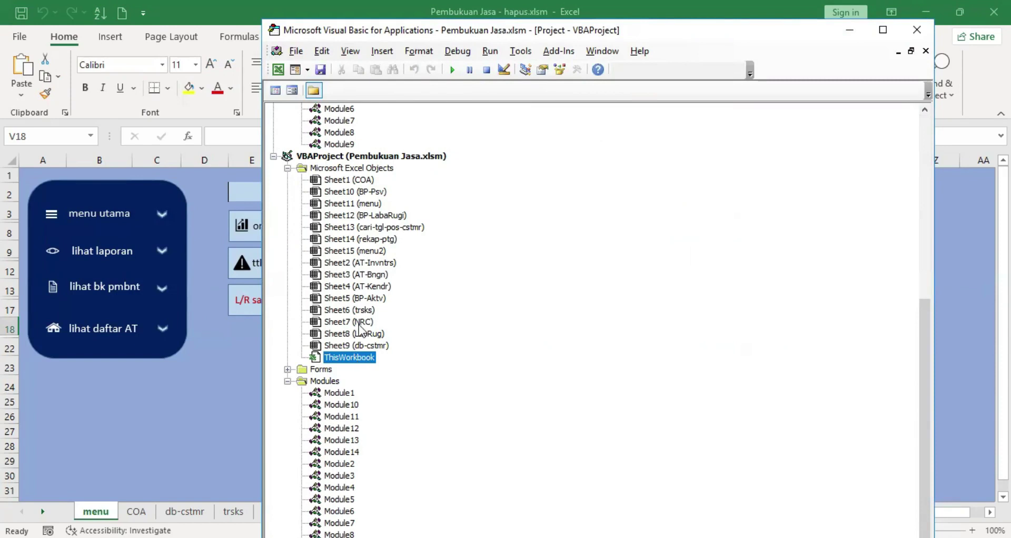
key(alt+Tab)
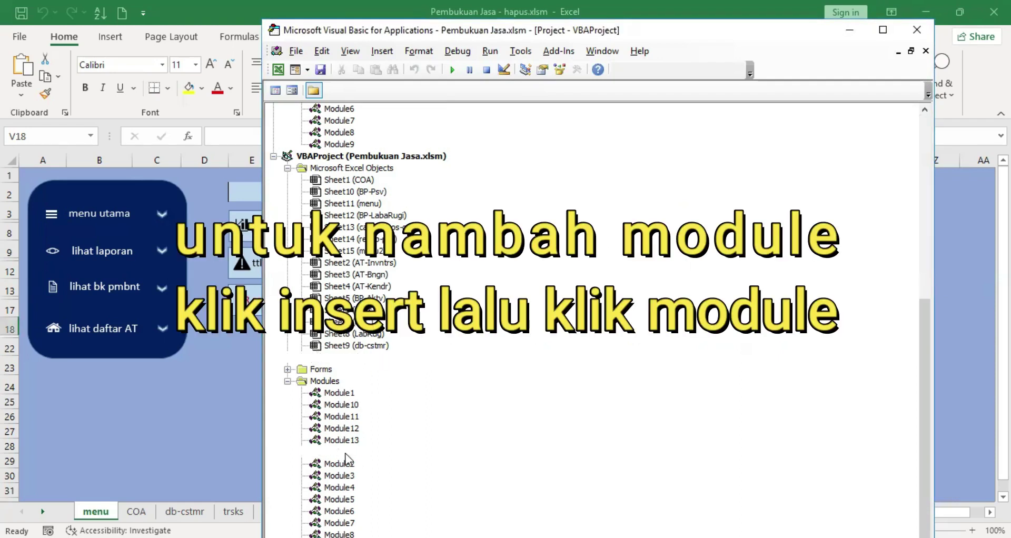
double_click(346, 453)
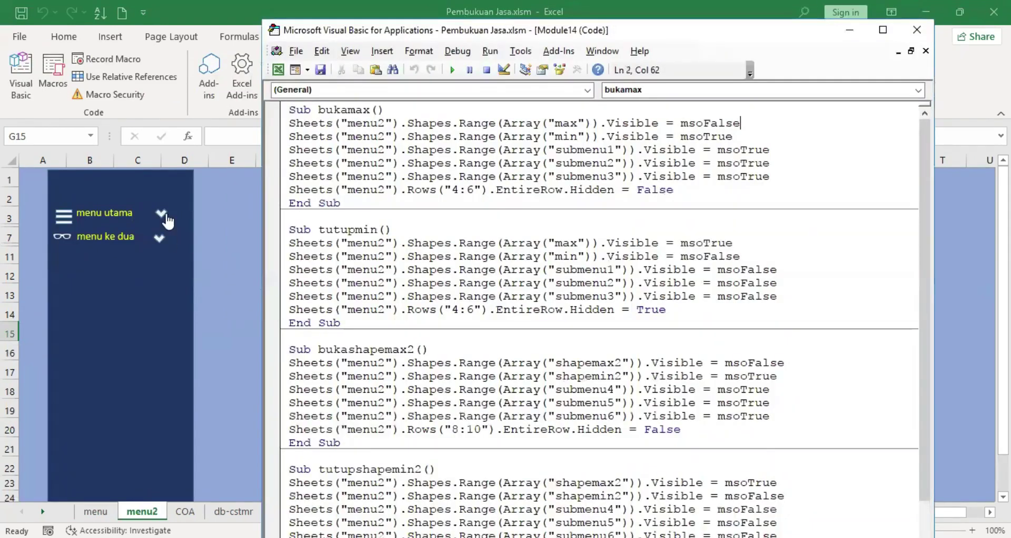
click(162, 216)
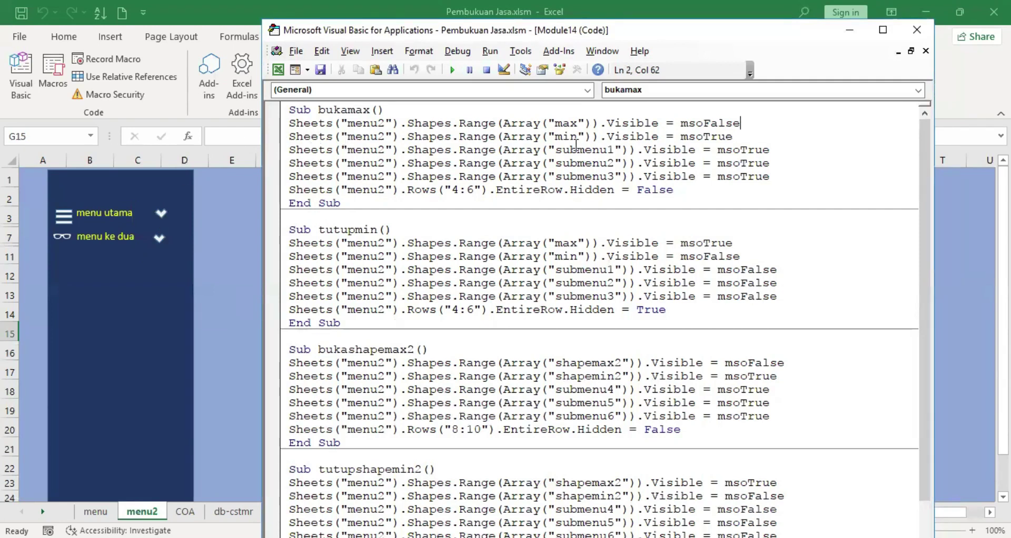
click(736, 136)
click(679, 189)
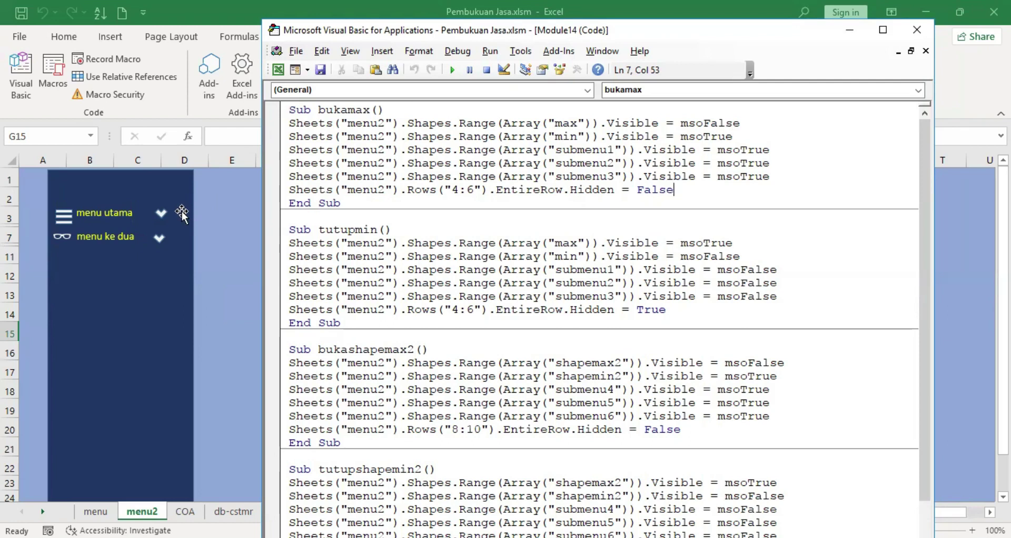
- Assign the bukamax macro to the "max" arrow shape beside "menu utama" on sheet menu2
click(161, 222)
right_click(160, 213)
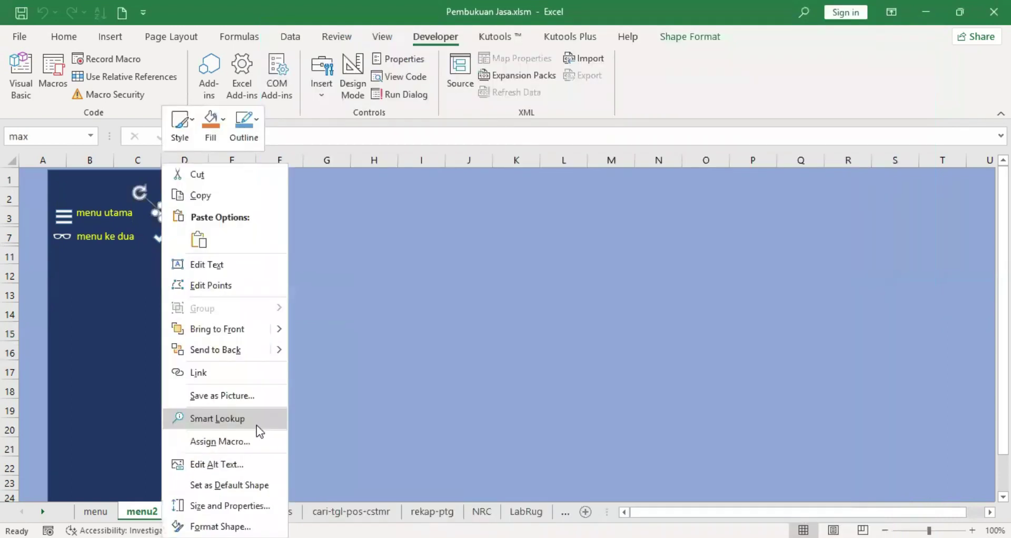
click(220, 442)
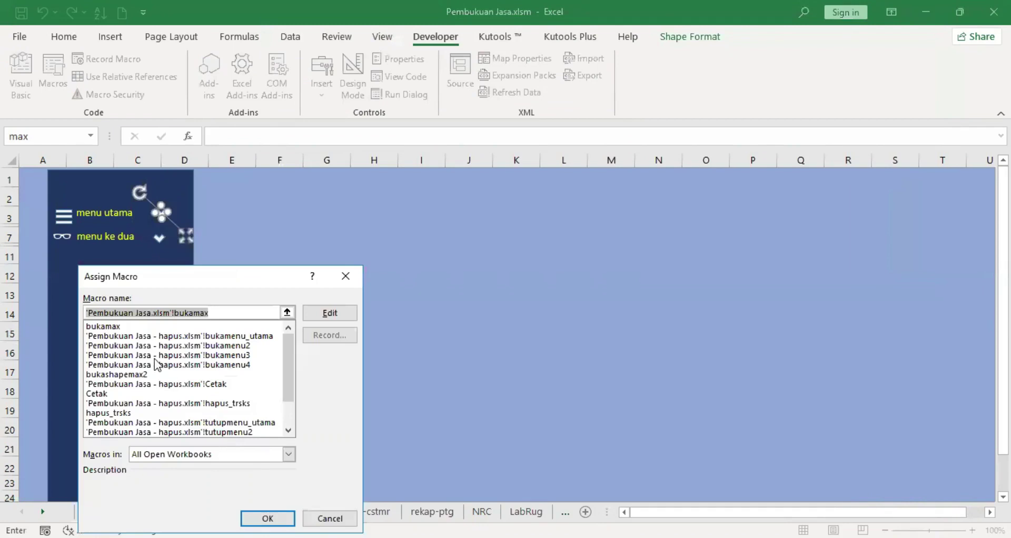
click(96, 328)
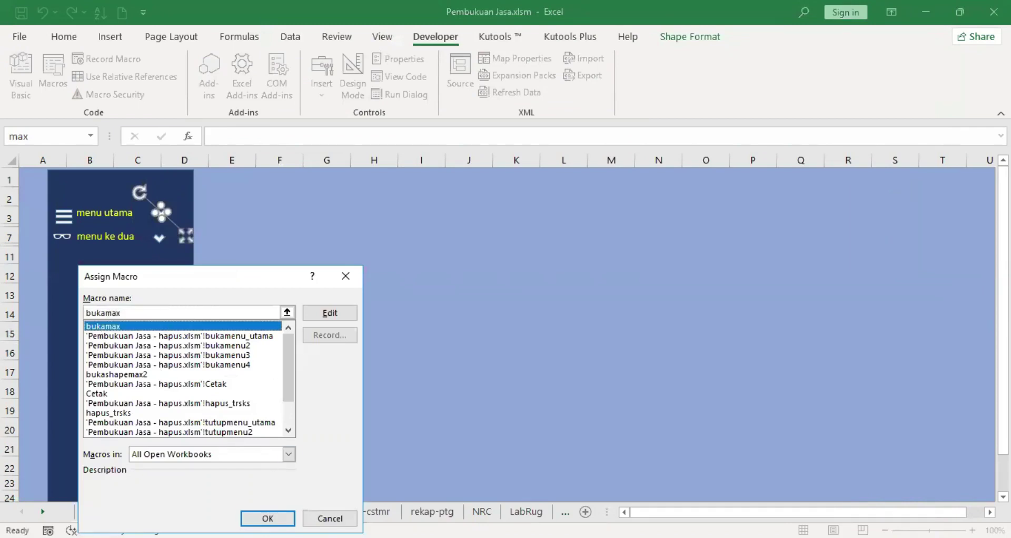
click(268, 519)
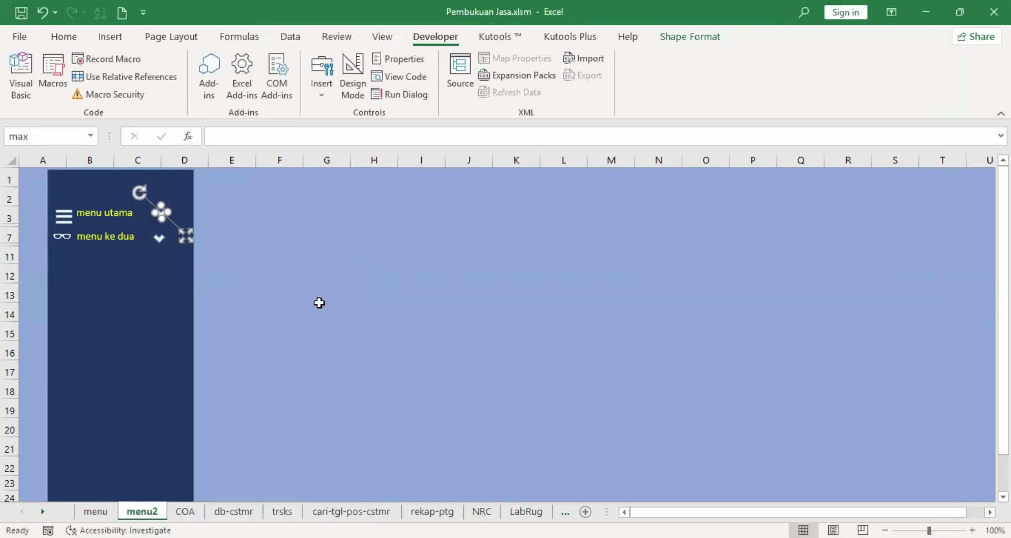
click(318, 308)
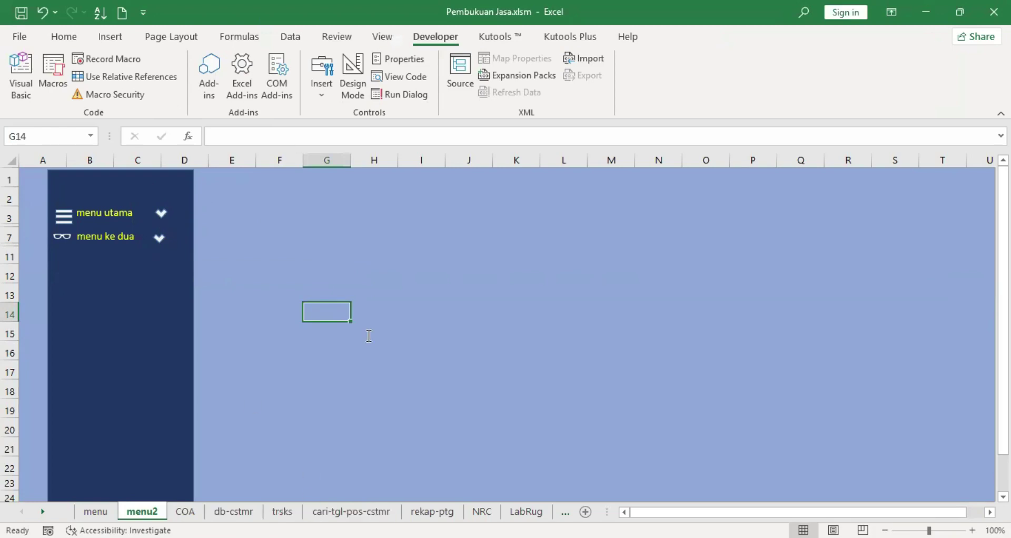
- Review the shape visibility and row-hiding statements of the tutupmin macro in Module14
key(alt+F11)
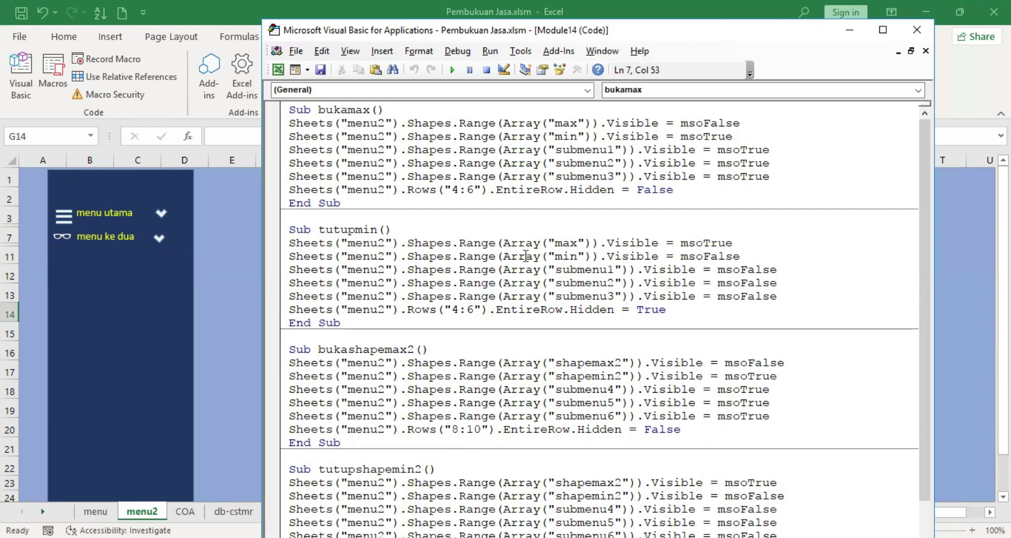
drag(288, 258, 739, 247)
click(744, 255)
click(667, 309)
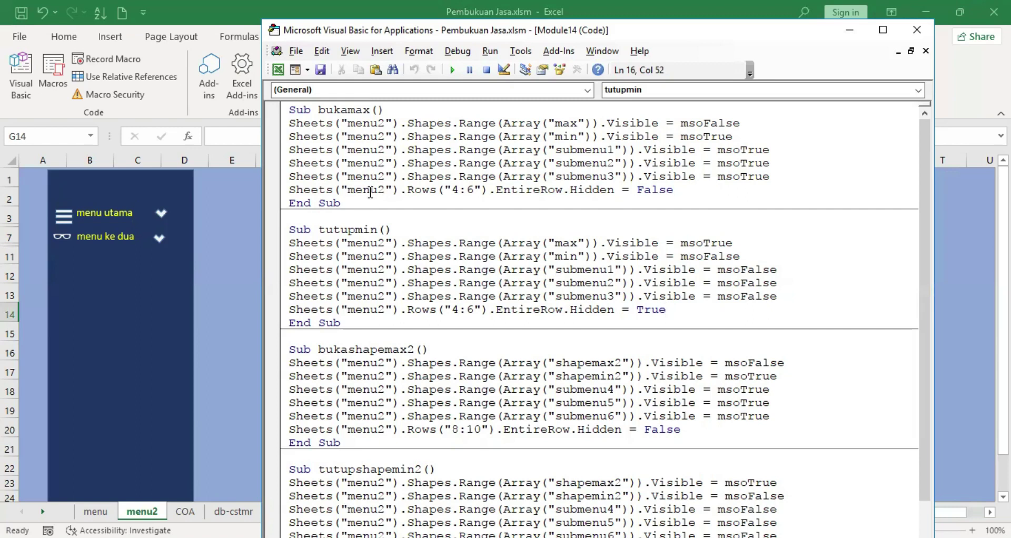
- Assign the tutupmin macro to the "min" arrow shape beside "menu utama" on sheet menu2 and test collapsing the menu
click(162, 221)
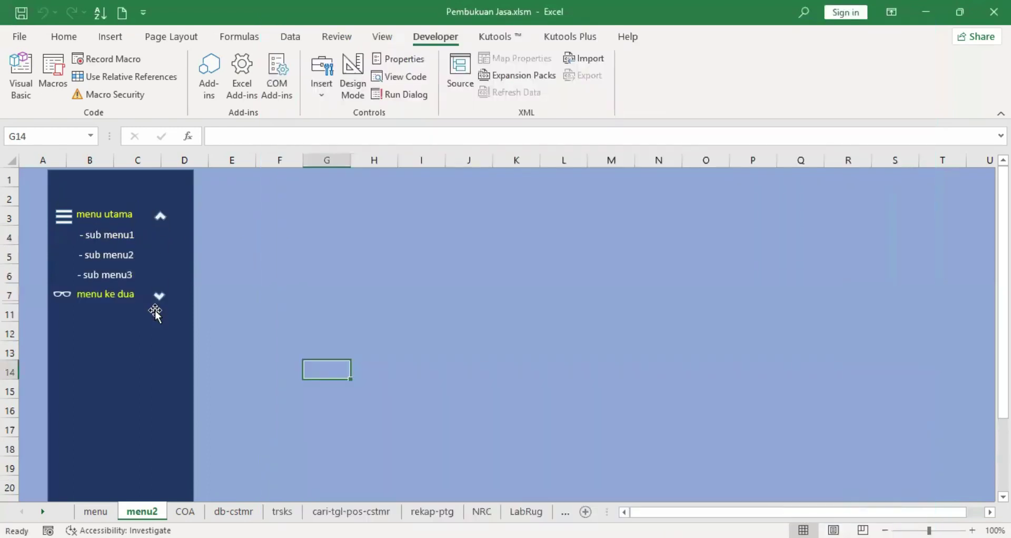
ctrl+click(158, 217)
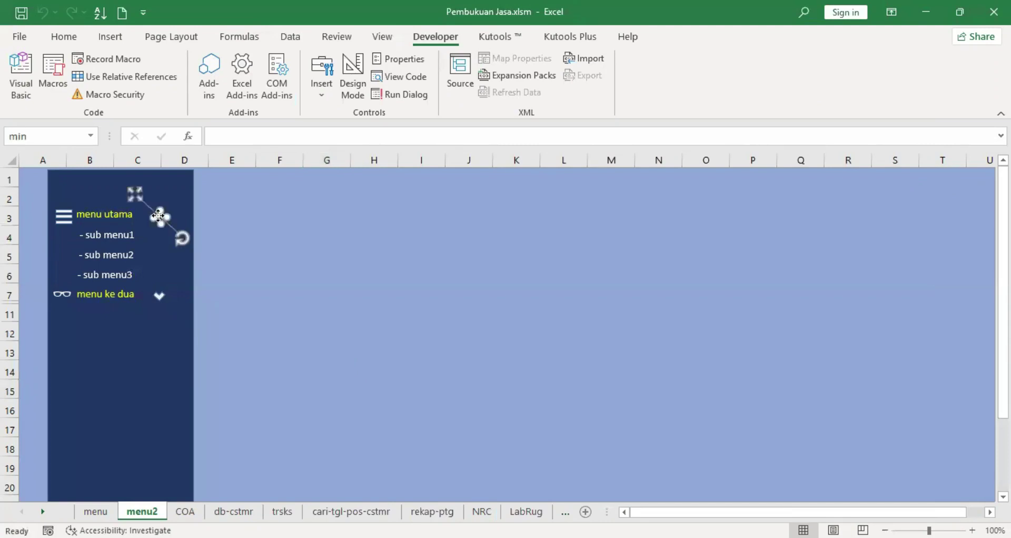
right_click(158, 216)
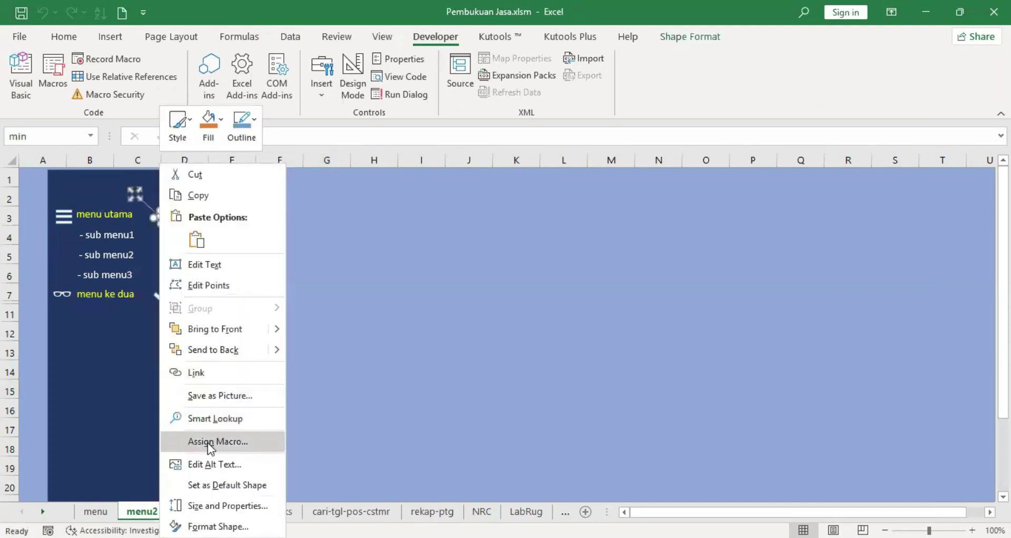
click(207, 441)
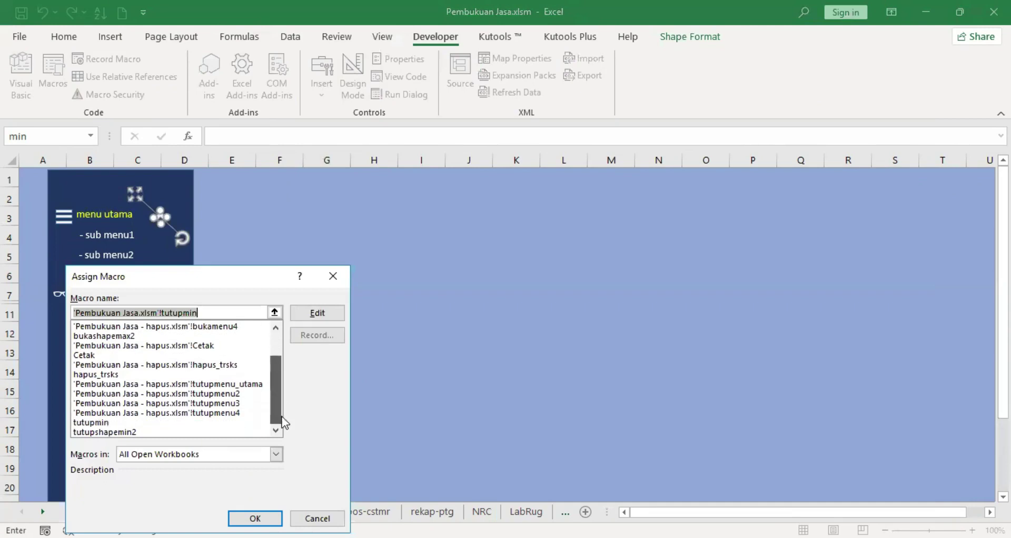
click(100, 423)
click(255, 518)
click(304, 254)
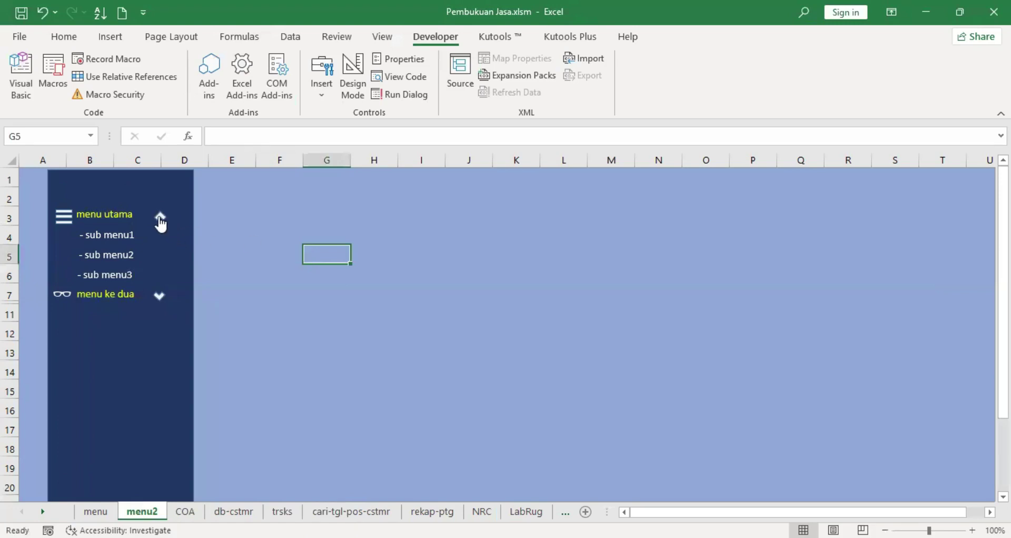
click(160, 219)
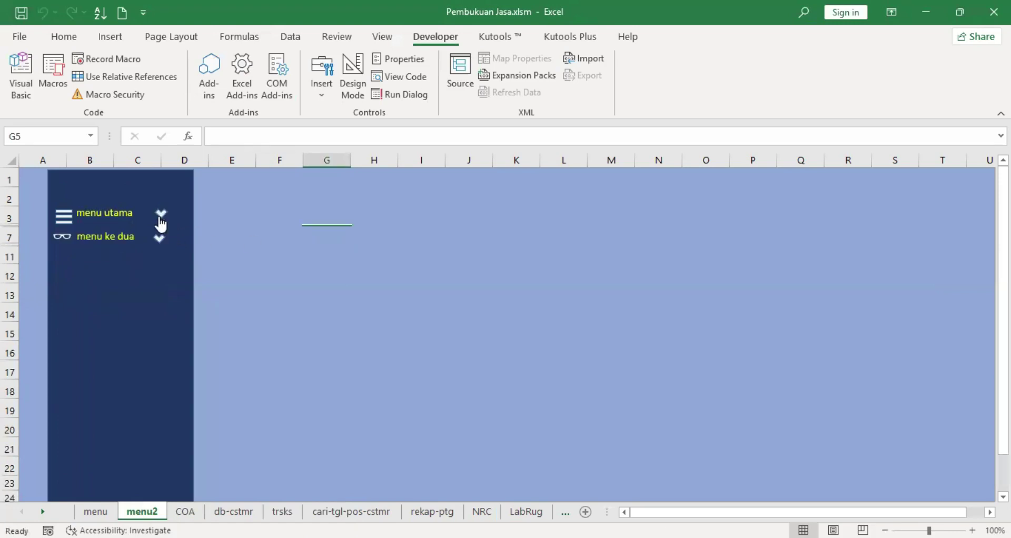
click(321, 274)
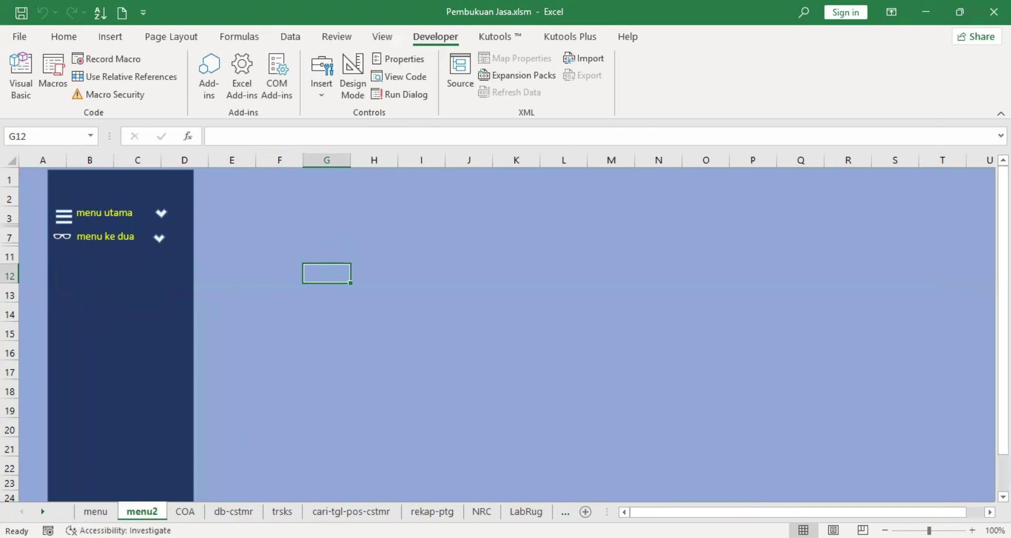
- Review the shapemax2 and shapemin2 visibility statements of the bukashapemax2 macro in Module14
key(alt+F11)
drag(288, 109, 380, 323)
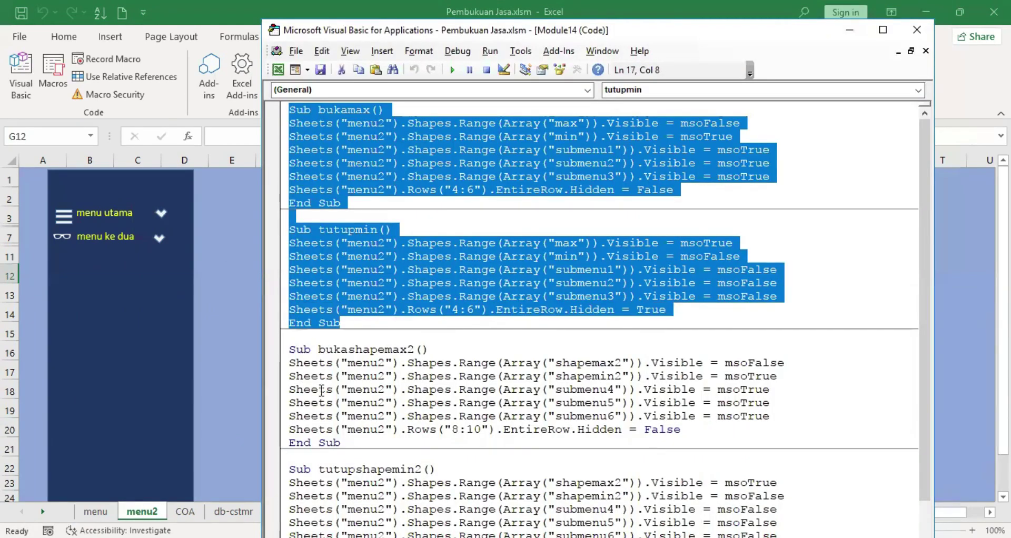
scroll(303, 388, down, 1)
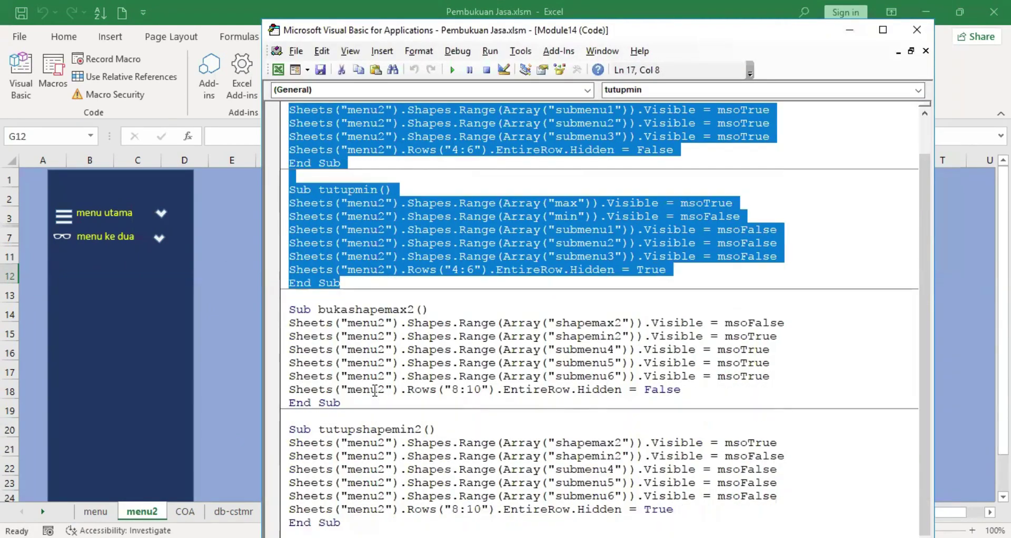
click(352, 309)
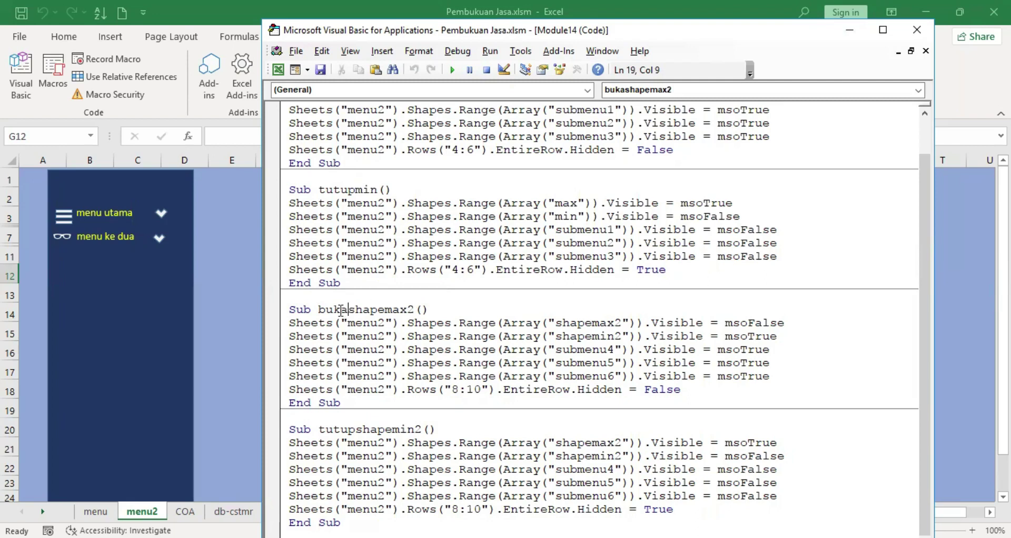
scroll(420, 174, up, 1)
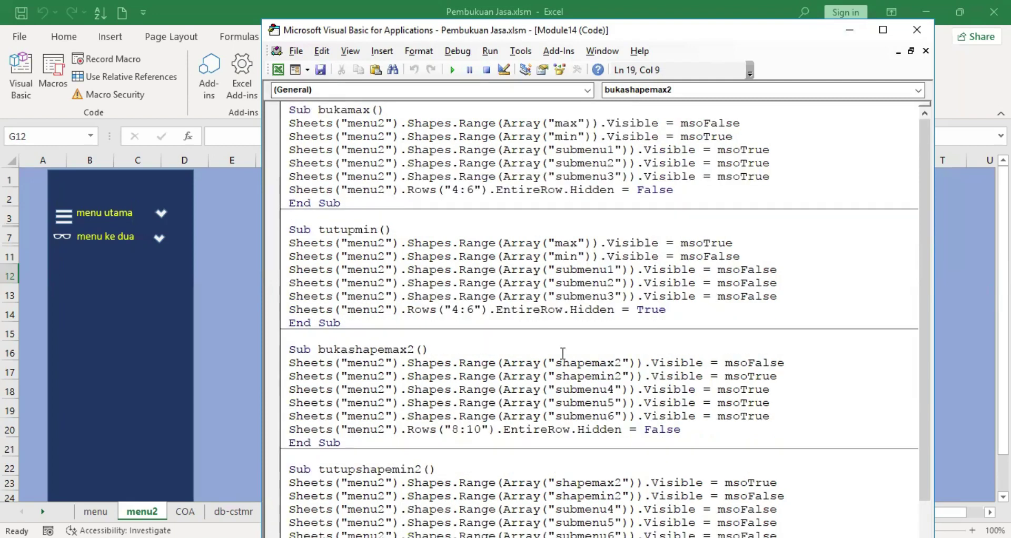
drag(557, 363, 620, 366)
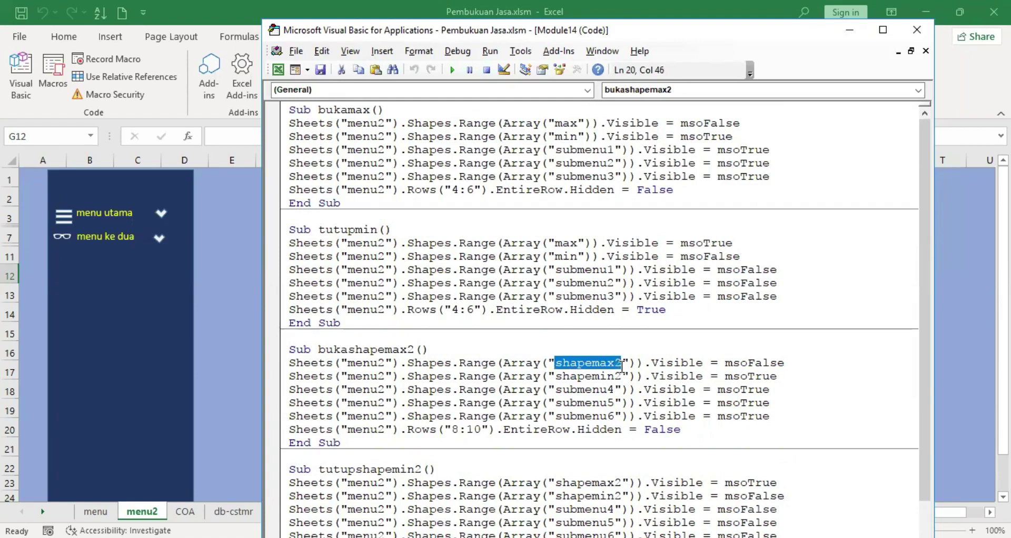
drag(556, 376, 621, 378)
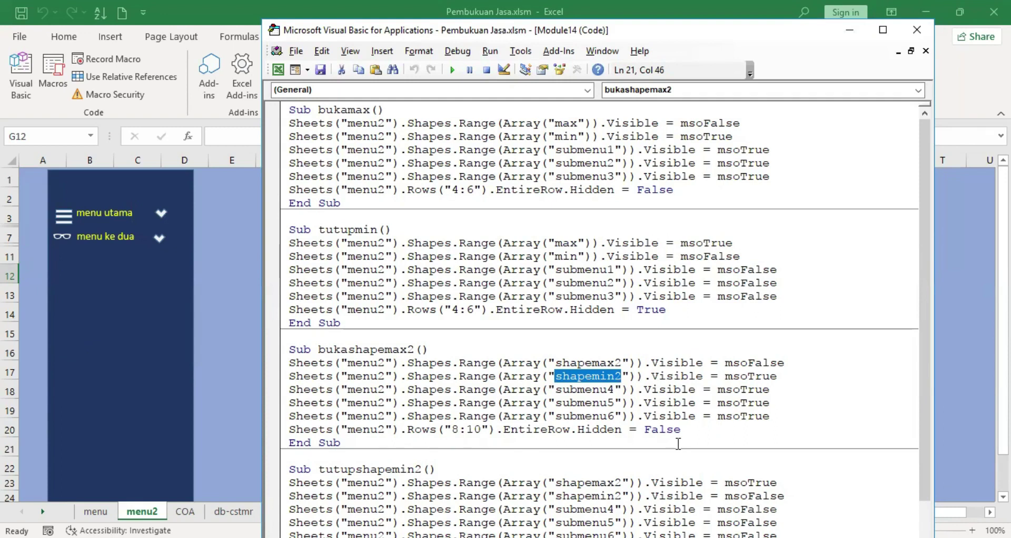
click(585, 363)
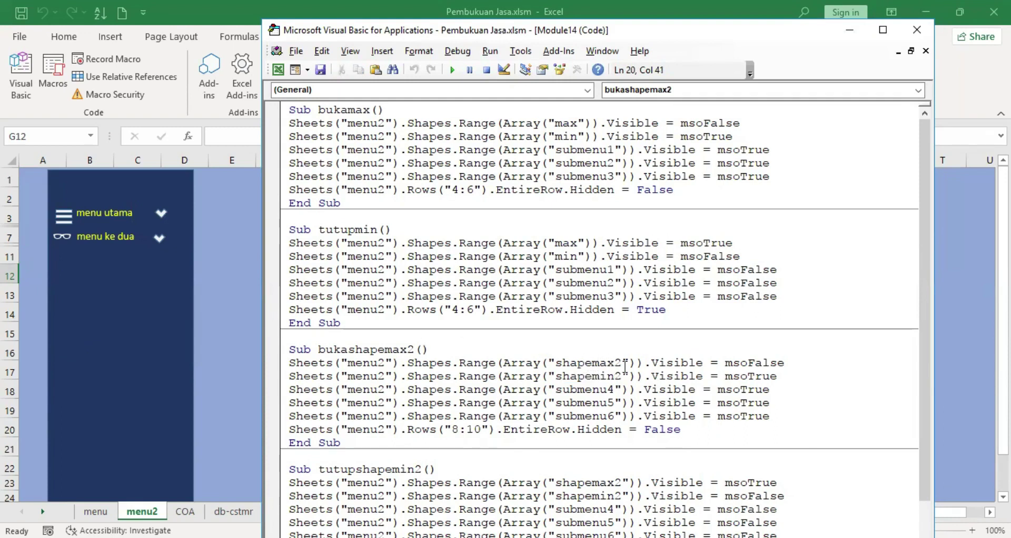
click(786, 363)
scroll(778, 385, down, 1)
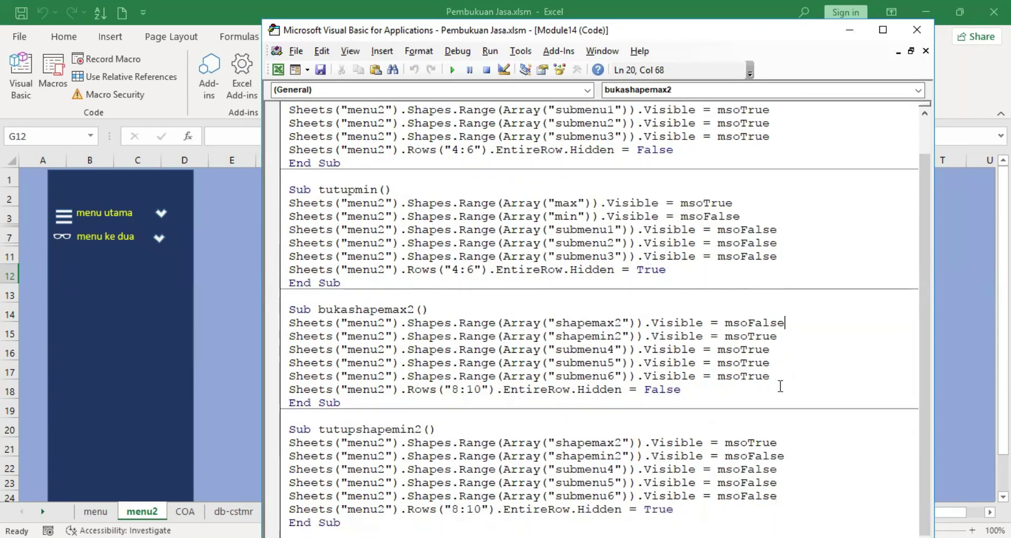
- Assign the bukashapemax2 macro to the "shapemax2" arrow shape beside "menu ke dua"
right_click(157, 241)
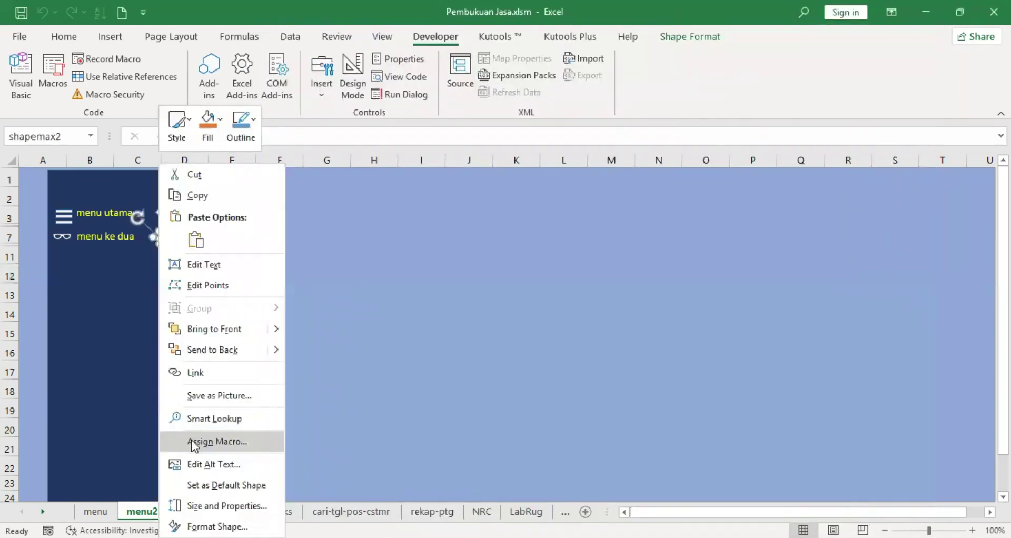
click(191, 440)
mouse_move(261, 357)
mouse_down()
mouse_move(258, 388)
mouse_move(262, 354)
mouse_up()
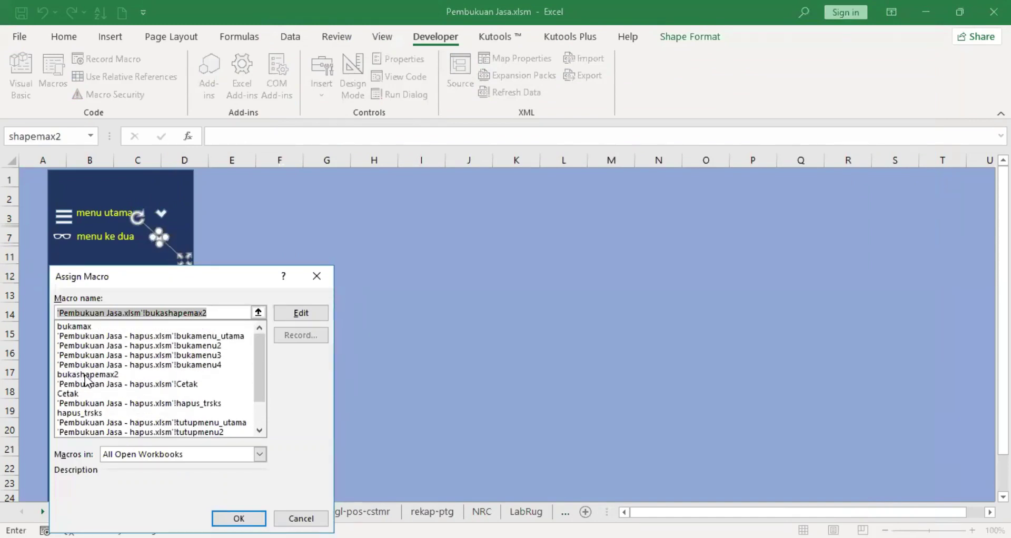
click(86, 375)
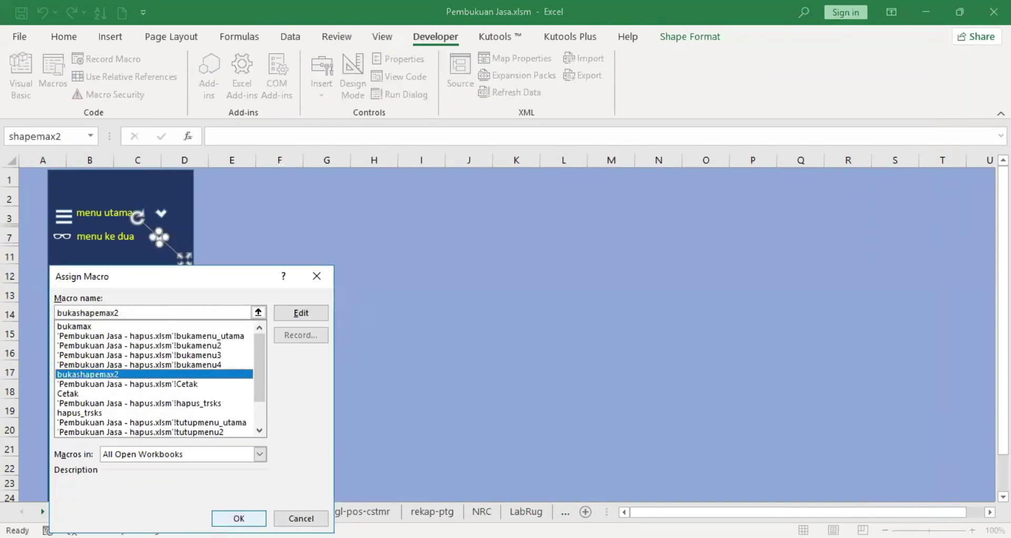
click(238, 518)
click(298, 310)
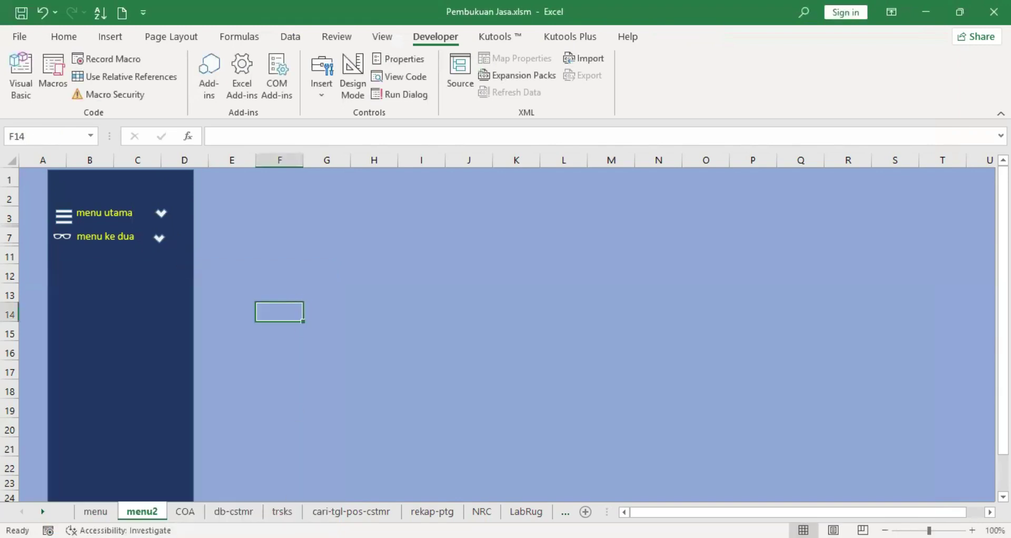
- Expand "menu ke dua", assign the tutupshapemin2 macro from Module14 to its "shapemin2" arrow shape, and test collapsing the menu
key(alt+F11)
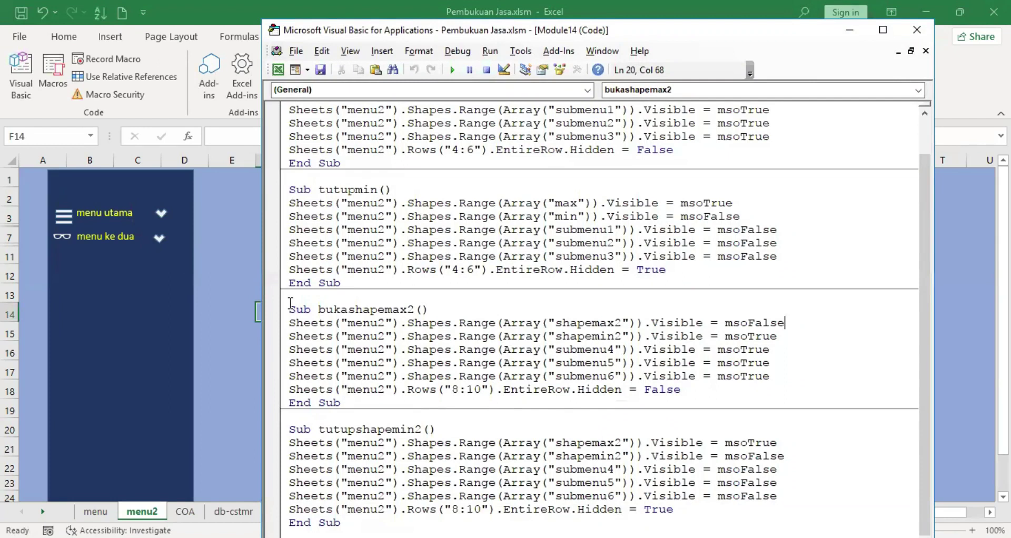
drag(290, 305, 365, 405)
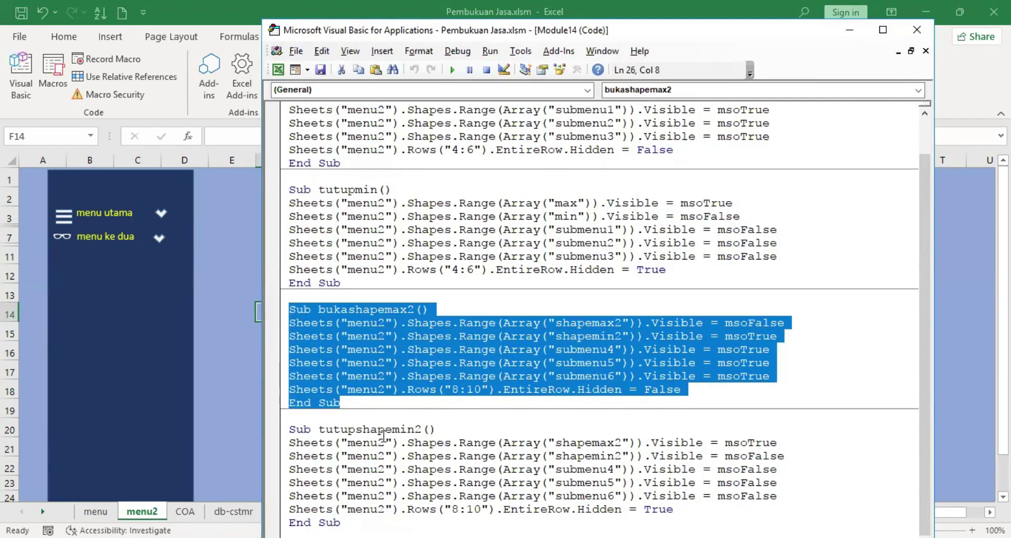
click(407, 444)
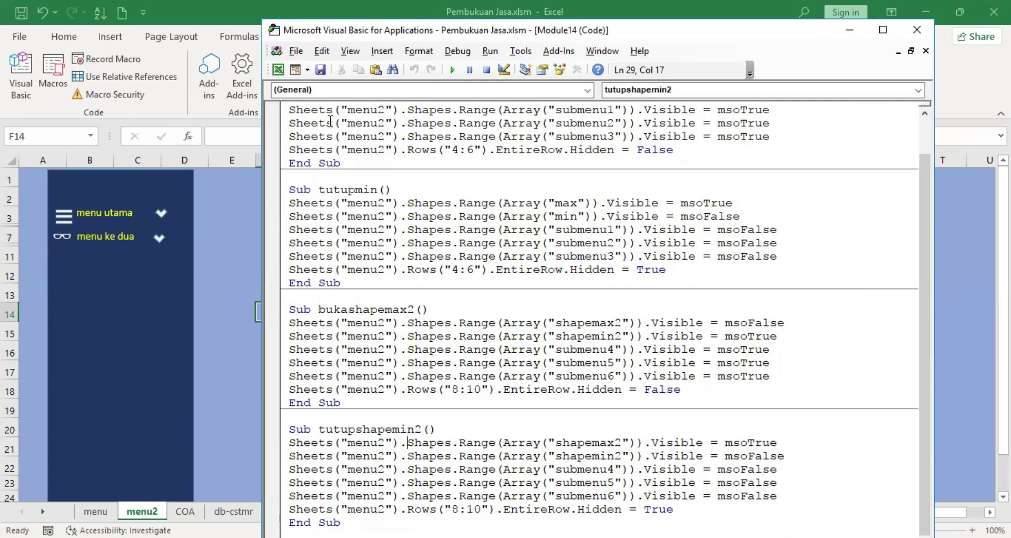
click(161, 243)
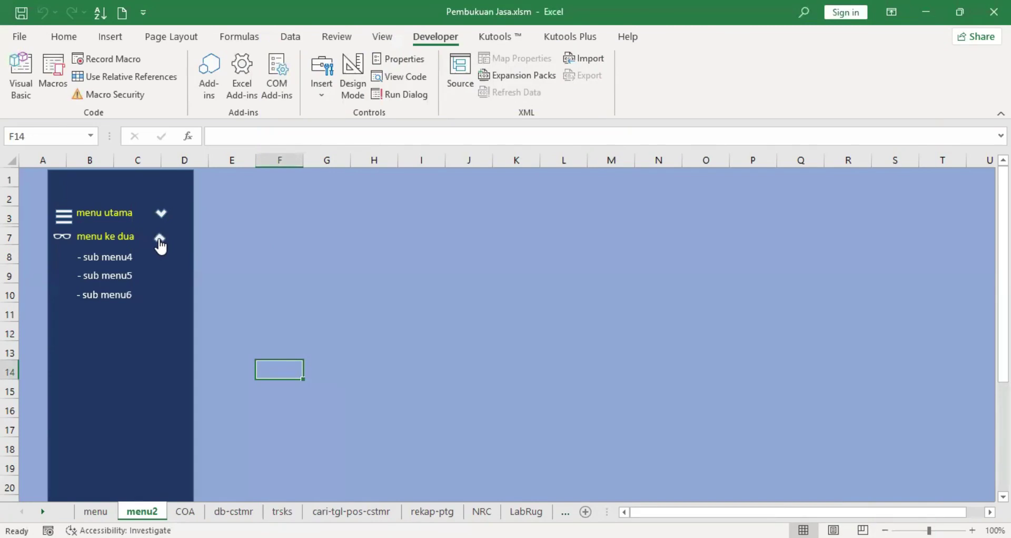
right_click(160, 239)
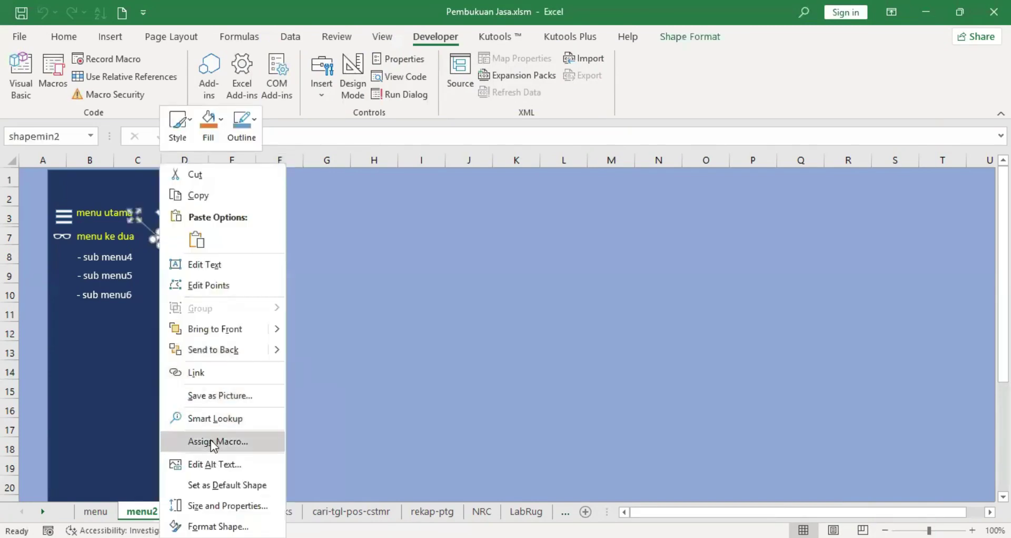
click(213, 442)
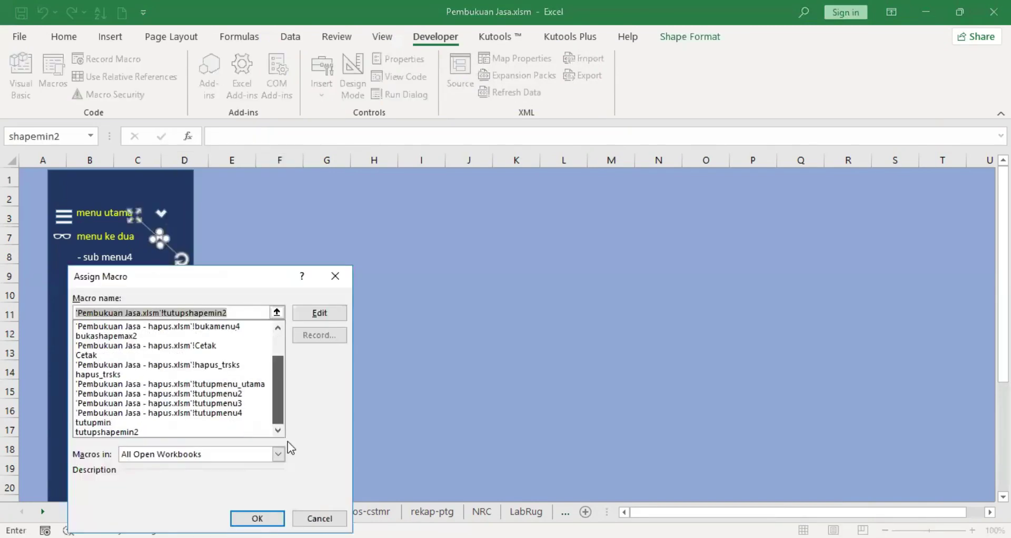
click(101, 432)
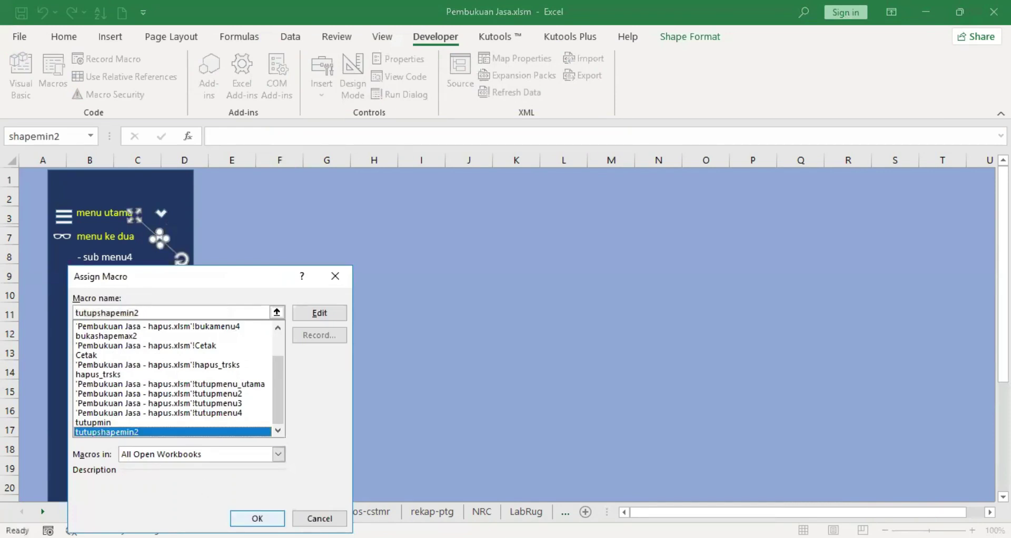
click(258, 519)
click(267, 307)
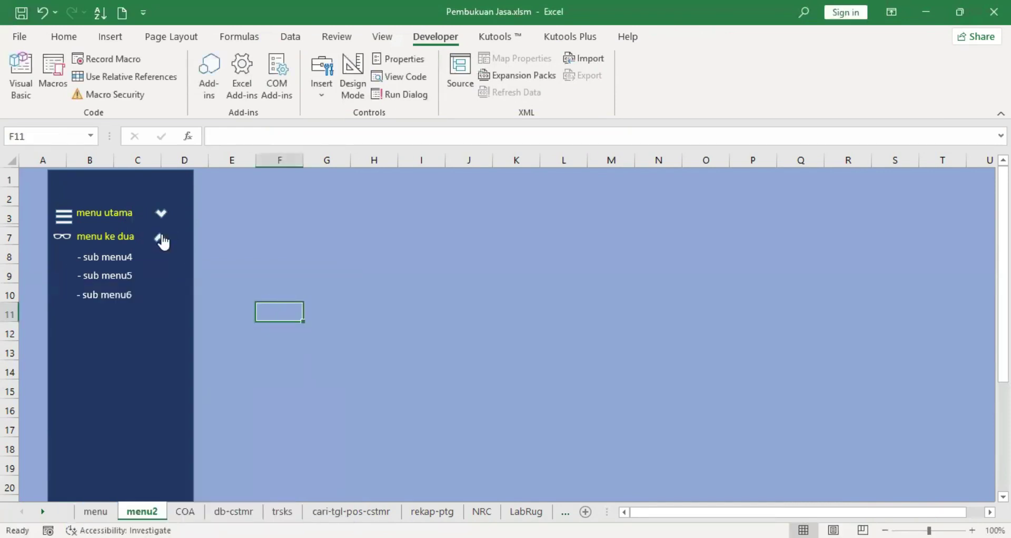
click(160, 240)
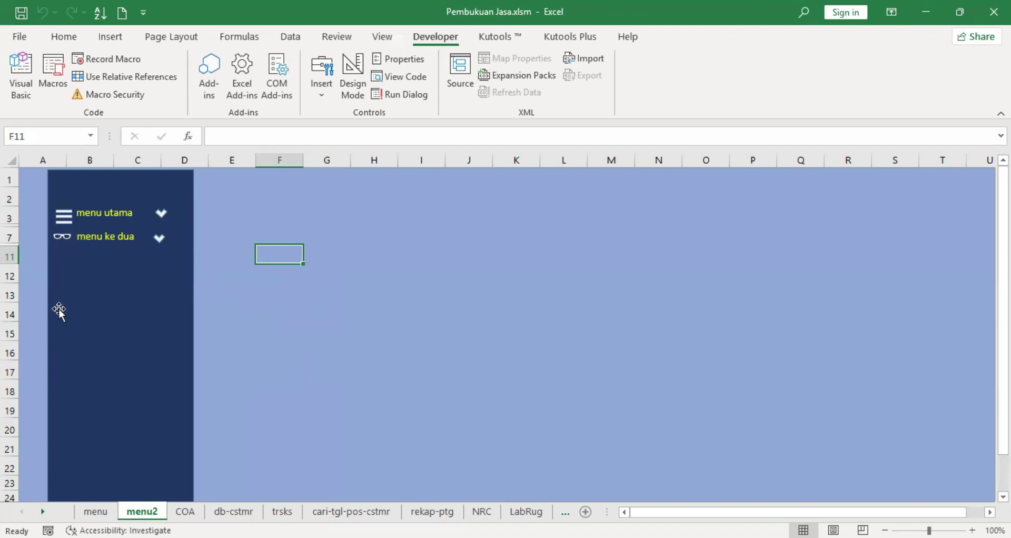
- Set the "menu ke dua" graphic with the glasses icon to "Don't move or size with cells"
ctrl+click(62, 241)
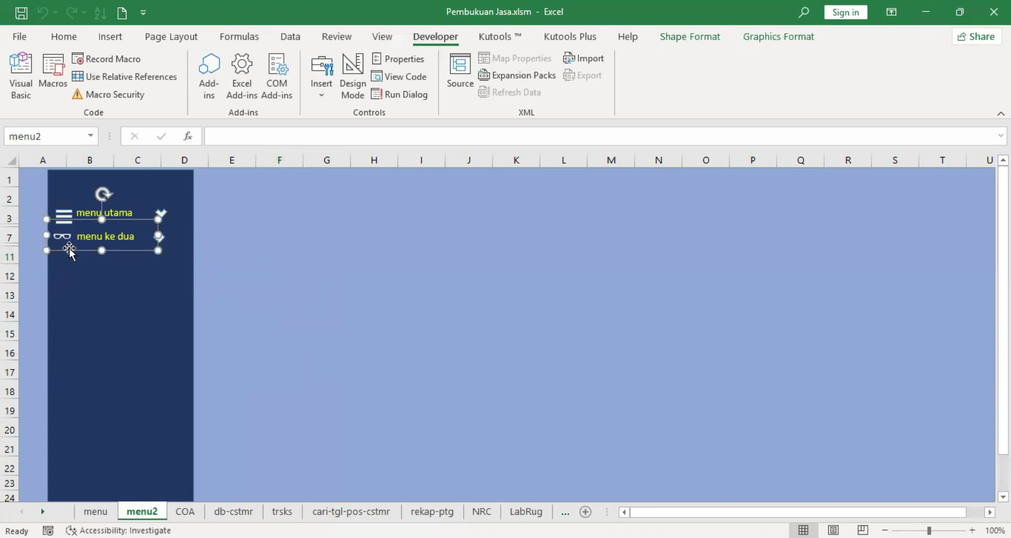
right_click(69, 251)
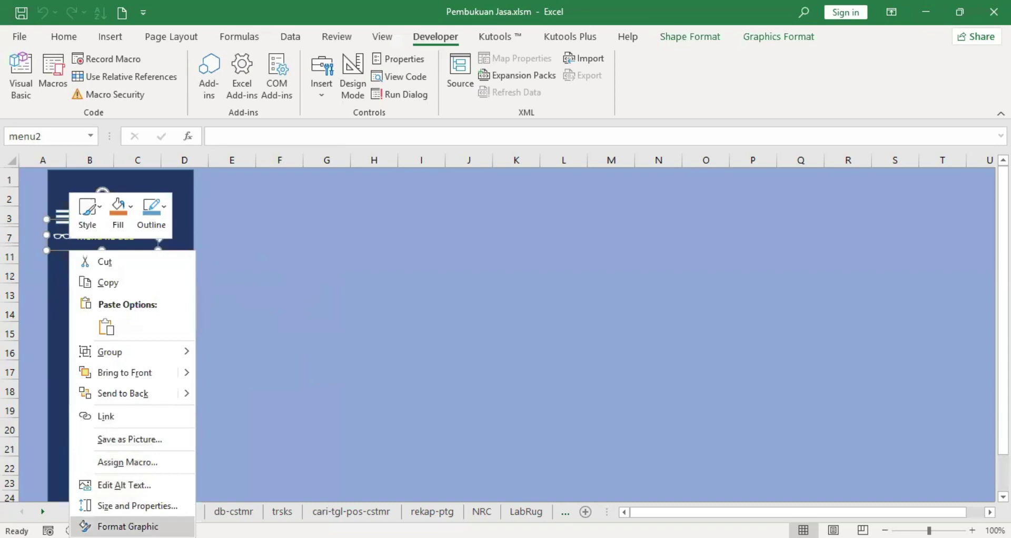
click(128, 526)
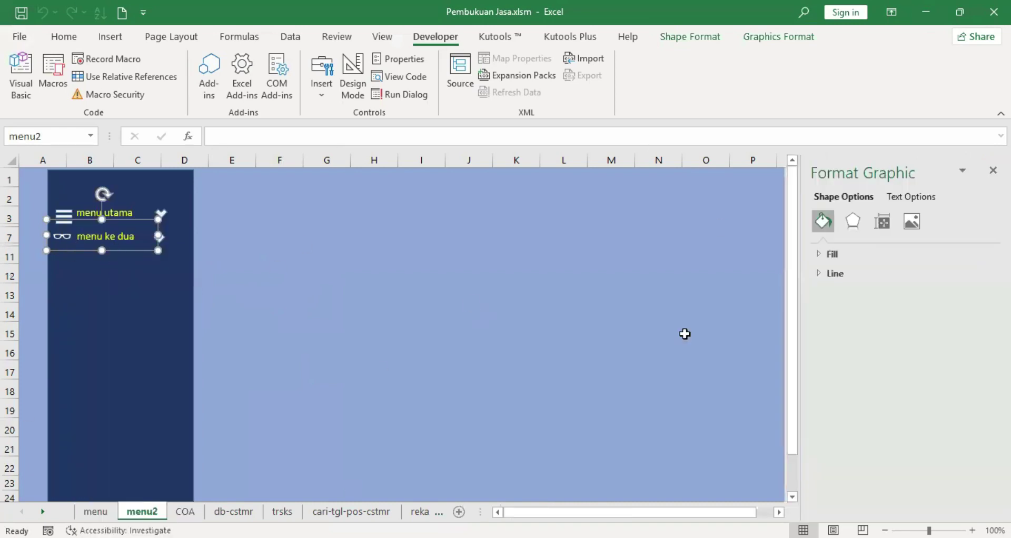
click(882, 222)
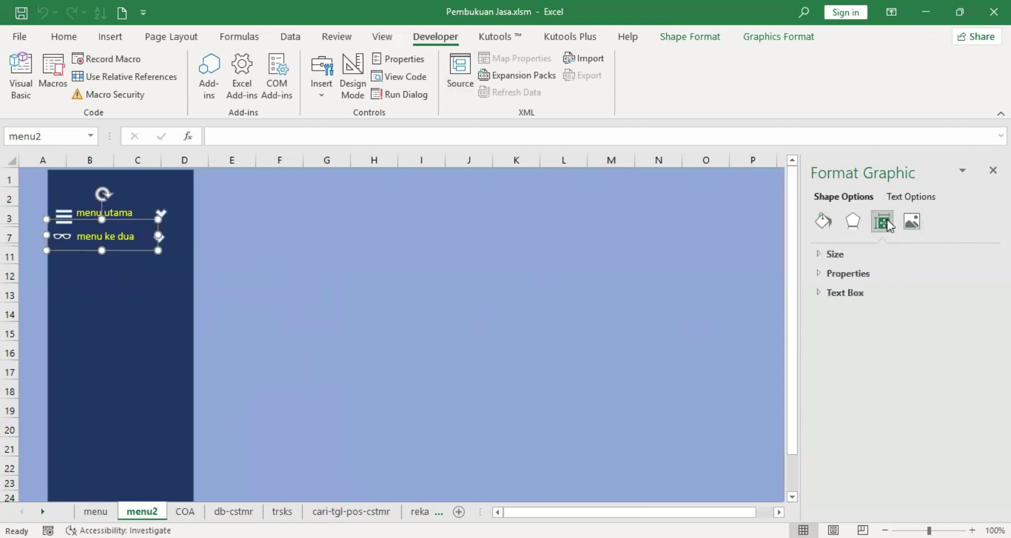
click(832, 275)
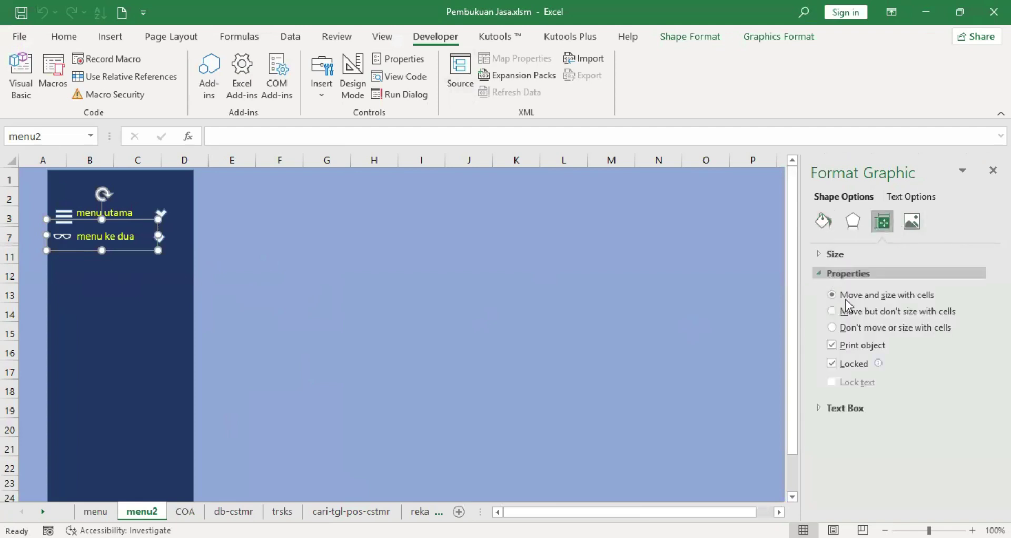
click(832, 327)
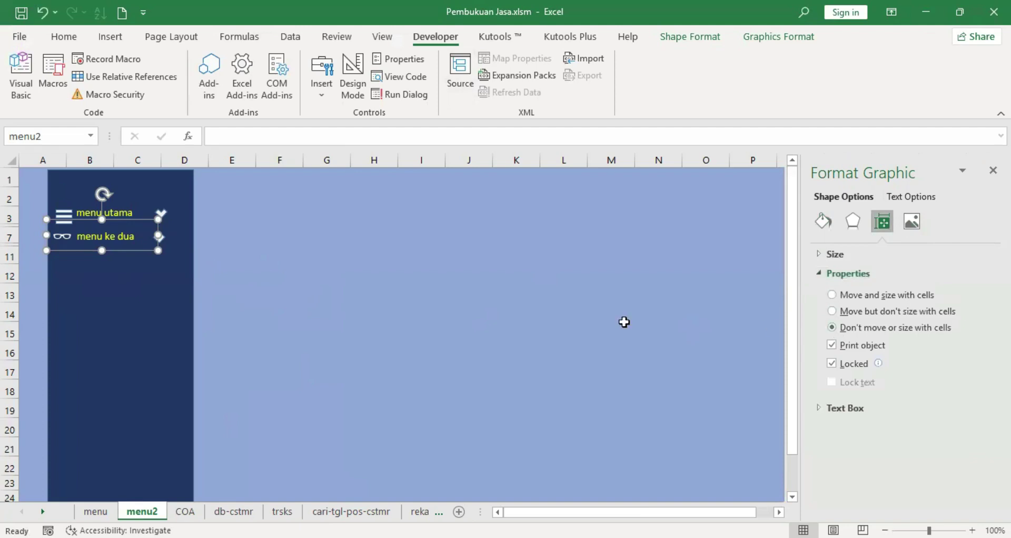
click(478, 298)
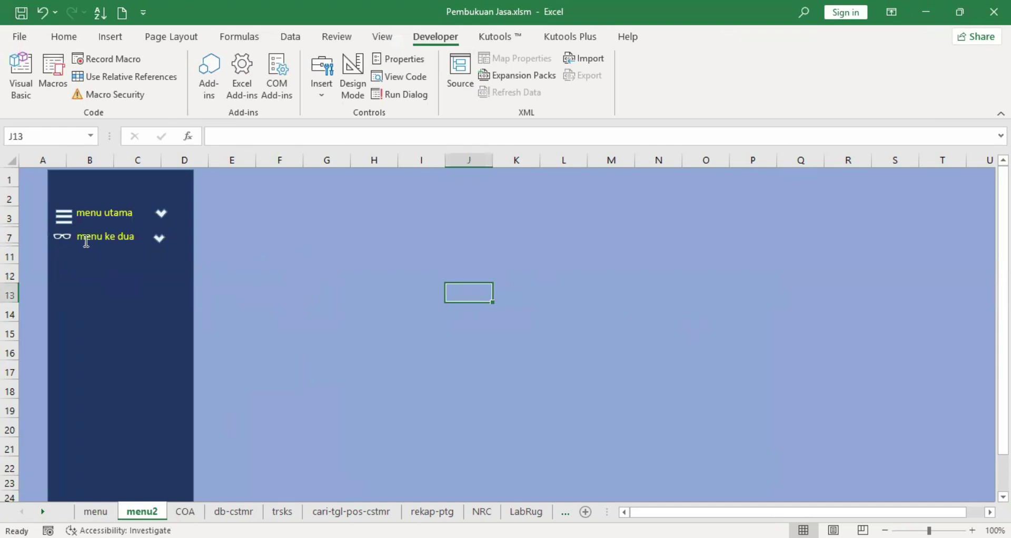
- Test expanding and collapsing "menu ke dua", and ungroup the "menu2" group holding its glasses icon and label
click(158, 241)
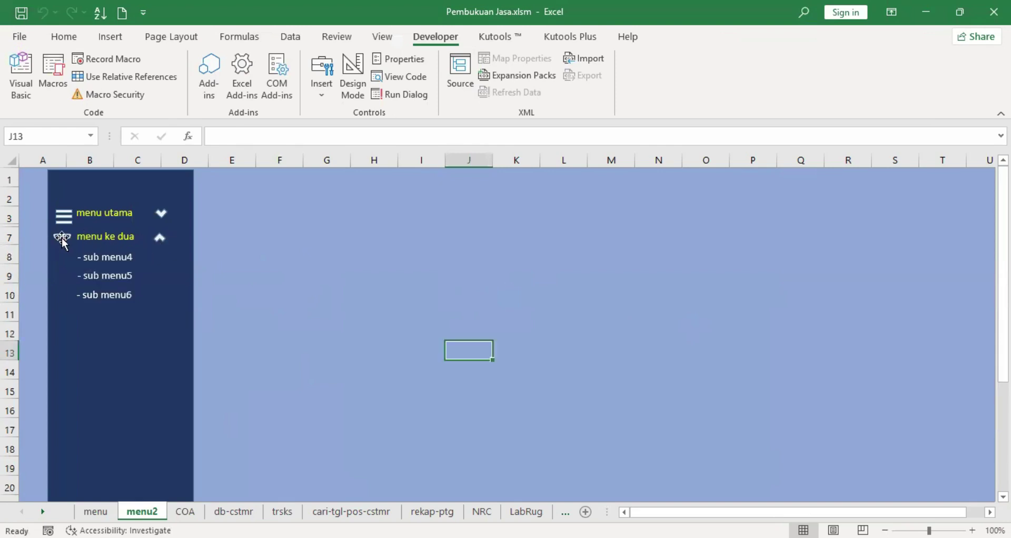
click(160, 244)
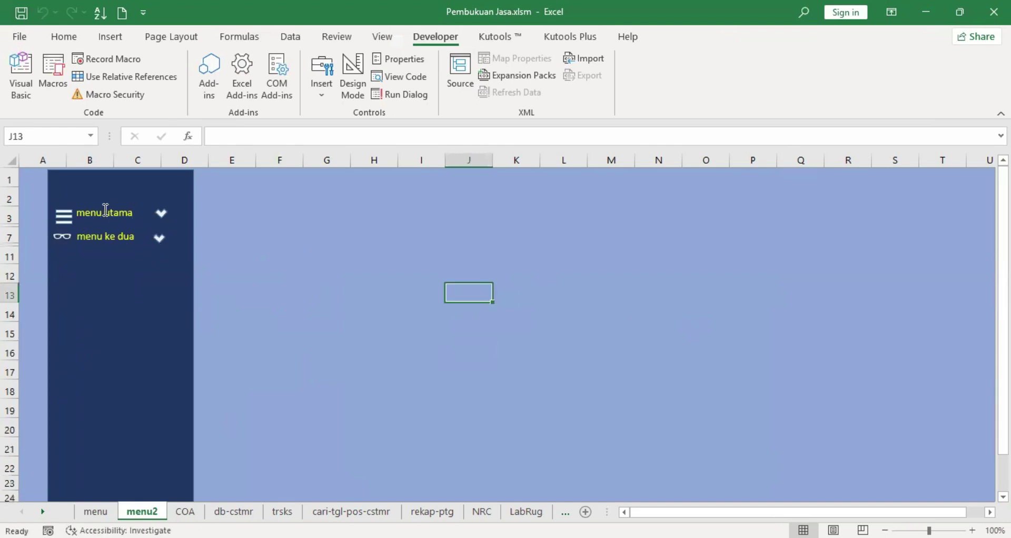
ctrl+click(86, 240)
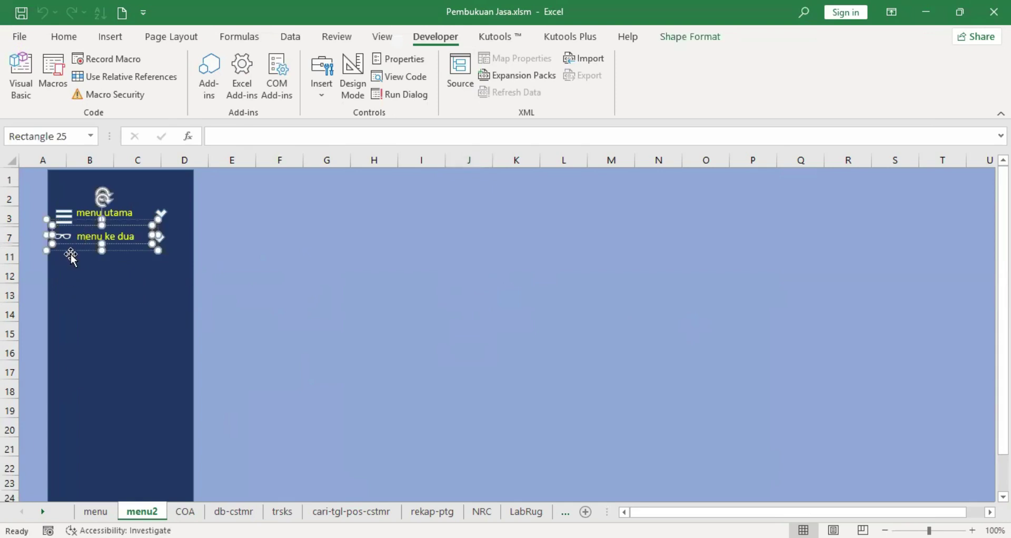
click(71, 250)
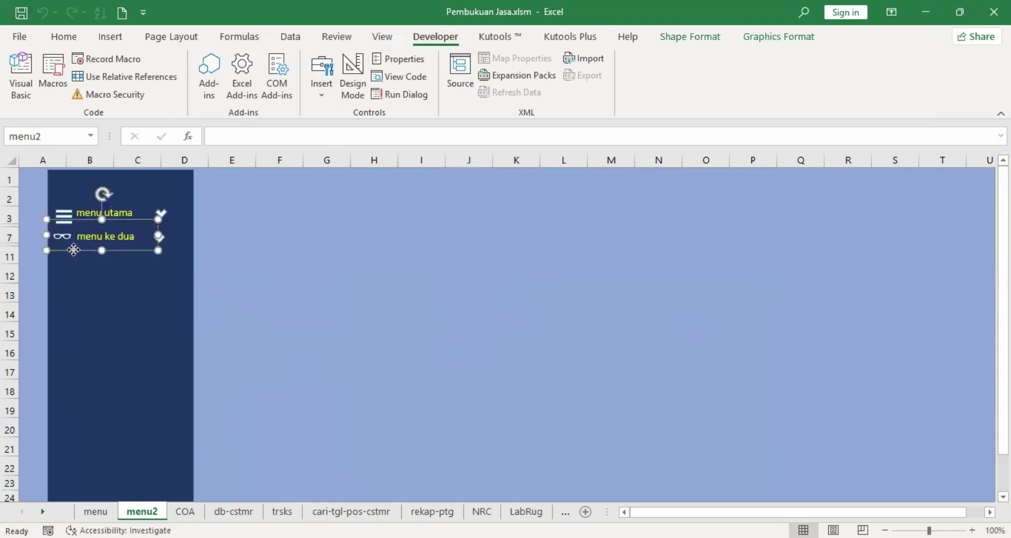
right_click(74, 250)
mouse_move(127, 353)
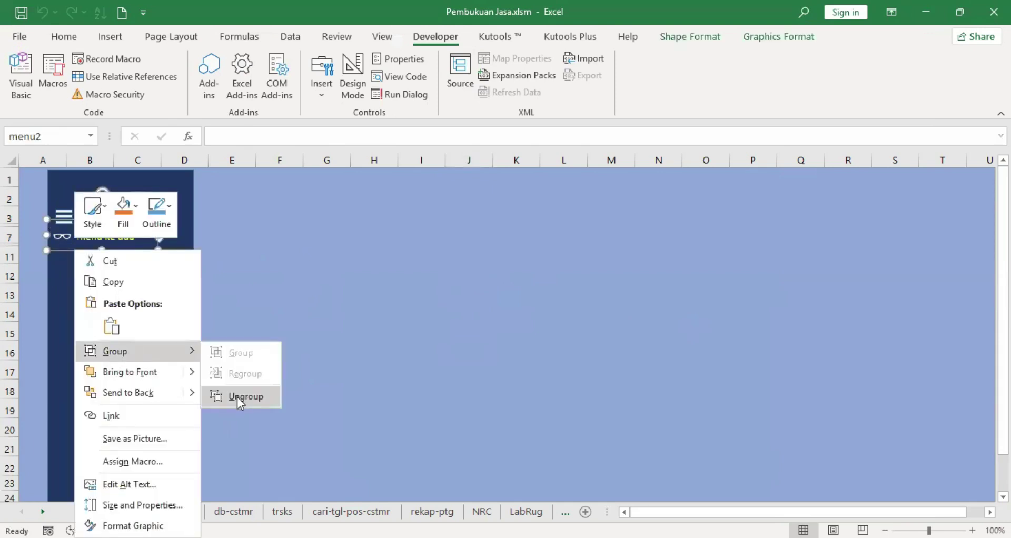
click(252, 288)
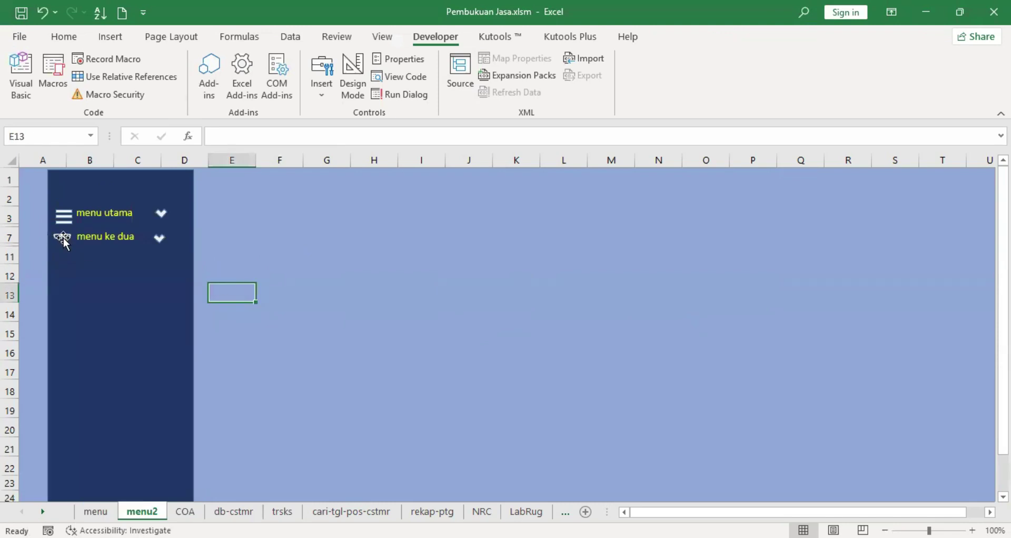
- Set the ungrouped glasses icon beside "menu ke dua" to "Don't move or size with cells"
click(63, 238)
right_click(61, 274)
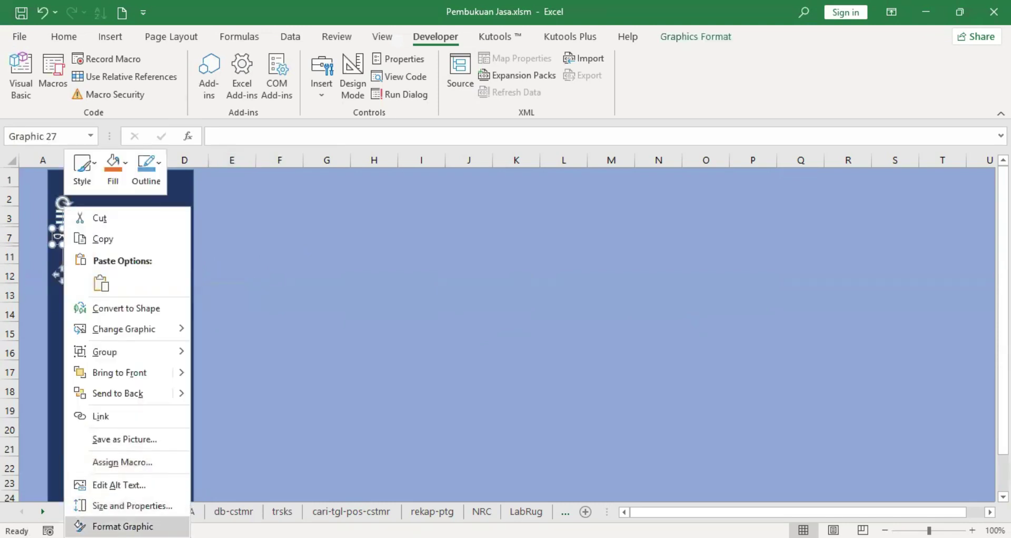
click(123, 526)
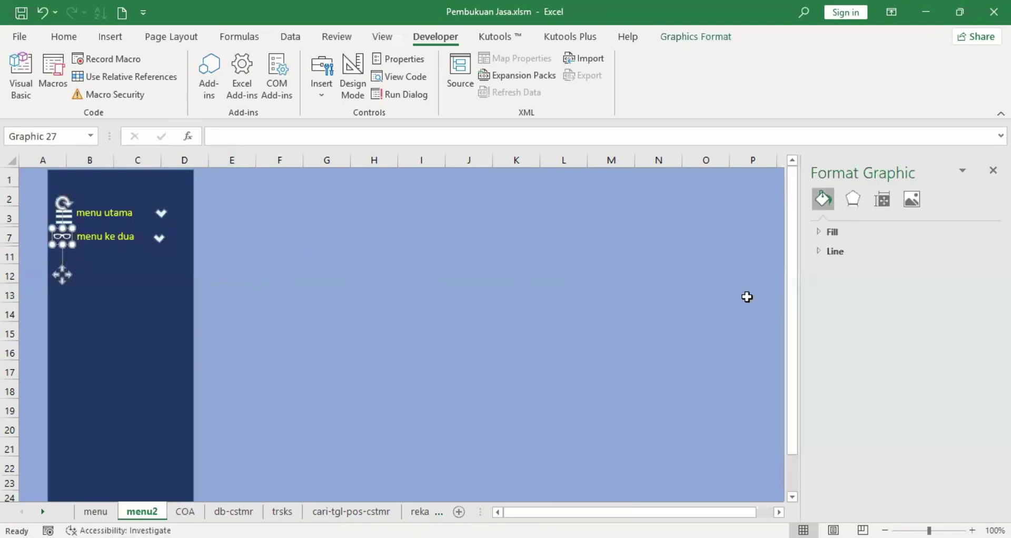
click(885, 201)
click(832, 306)
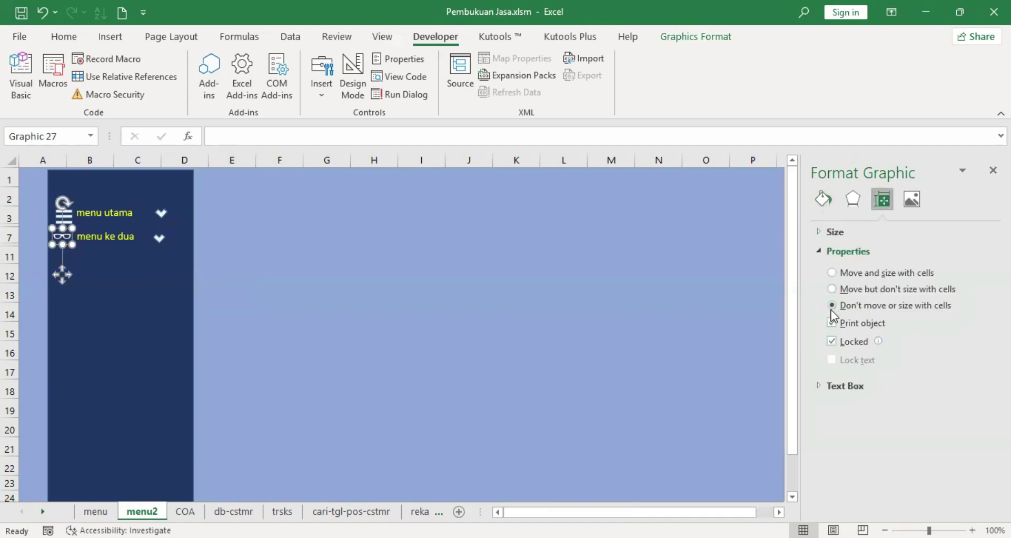
click(659, 295)
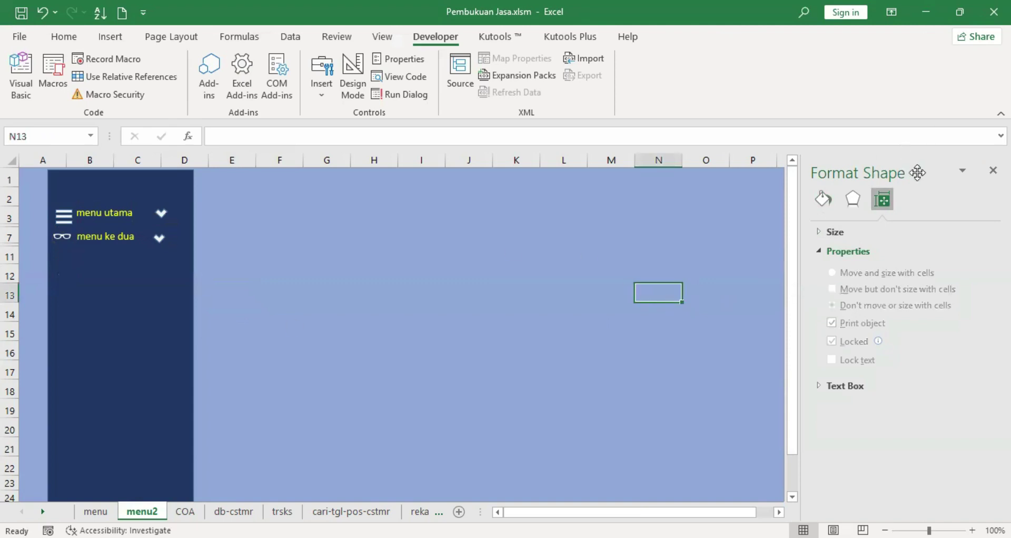
click(993, 170)
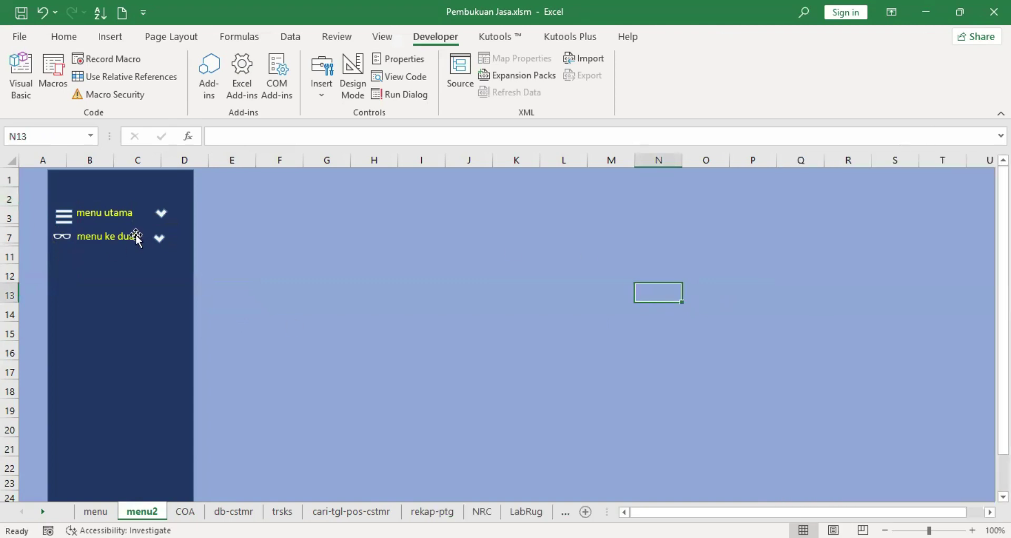
- Check the cell move and size property of the "menu ke dua" label rectangle
click(108, 236)
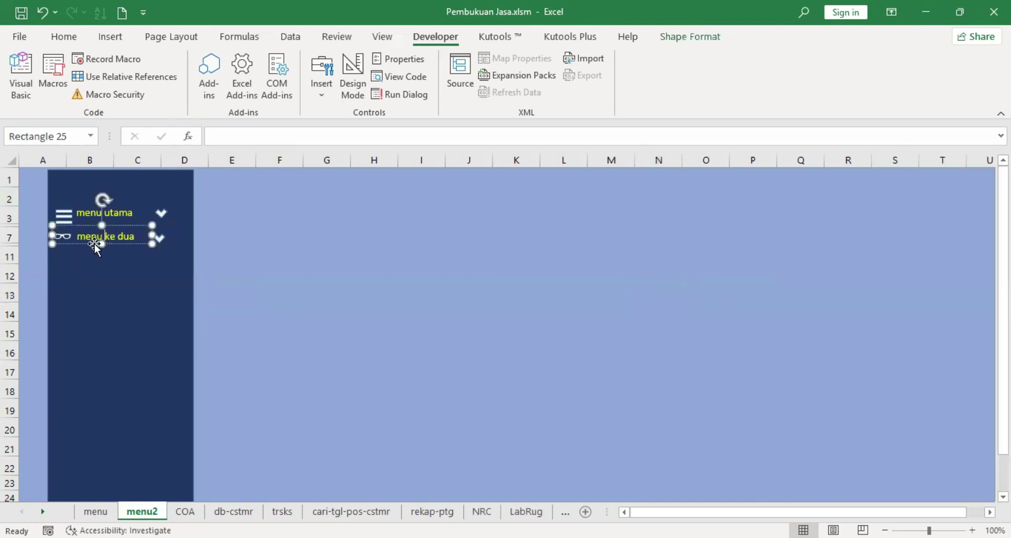
right_click(94, 243)
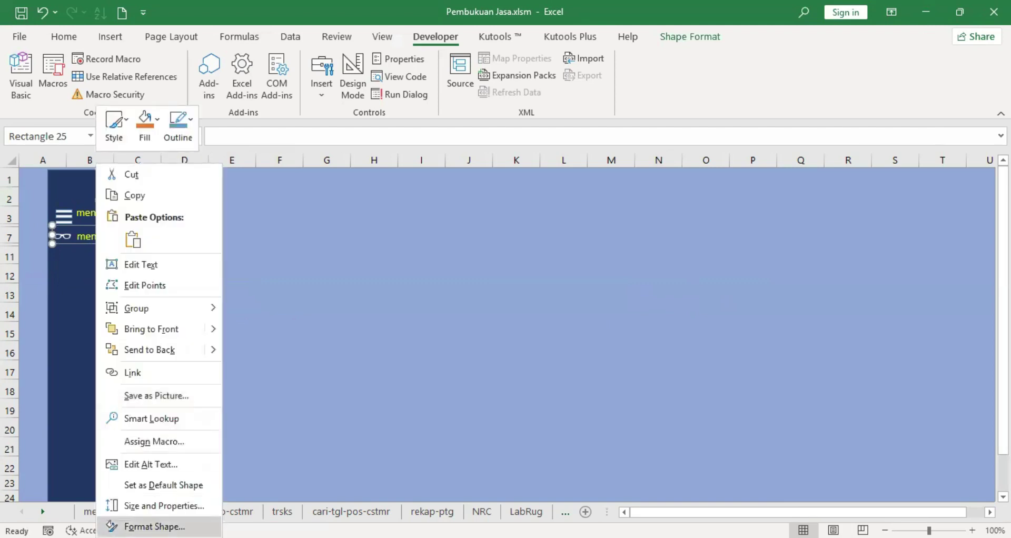
click(155, 527)
click(874, 229)
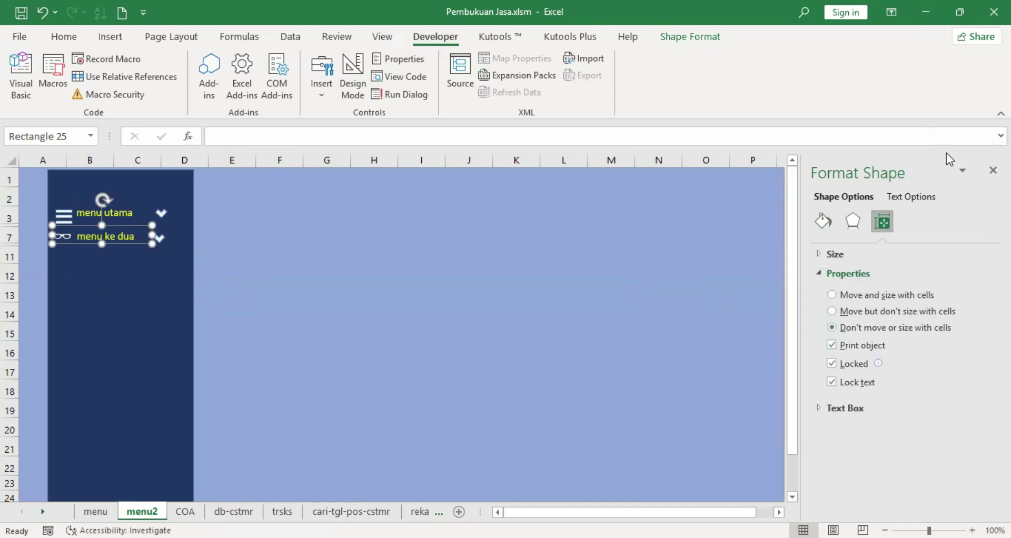
click(994, 170)
click(461, 269)
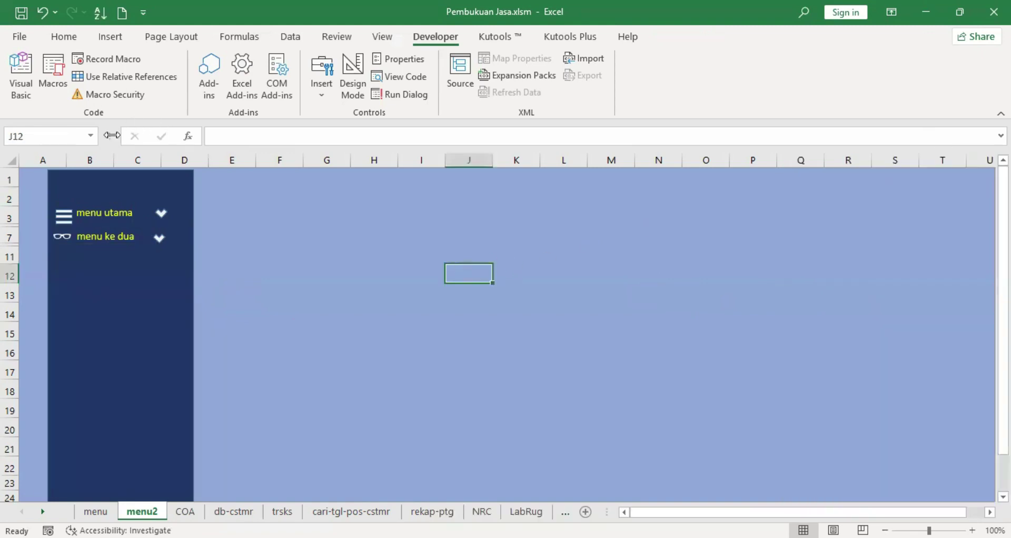
- Expand "menu utama" and test expanding and collapsing "menu ke dua" beneath it
click(100, 236)
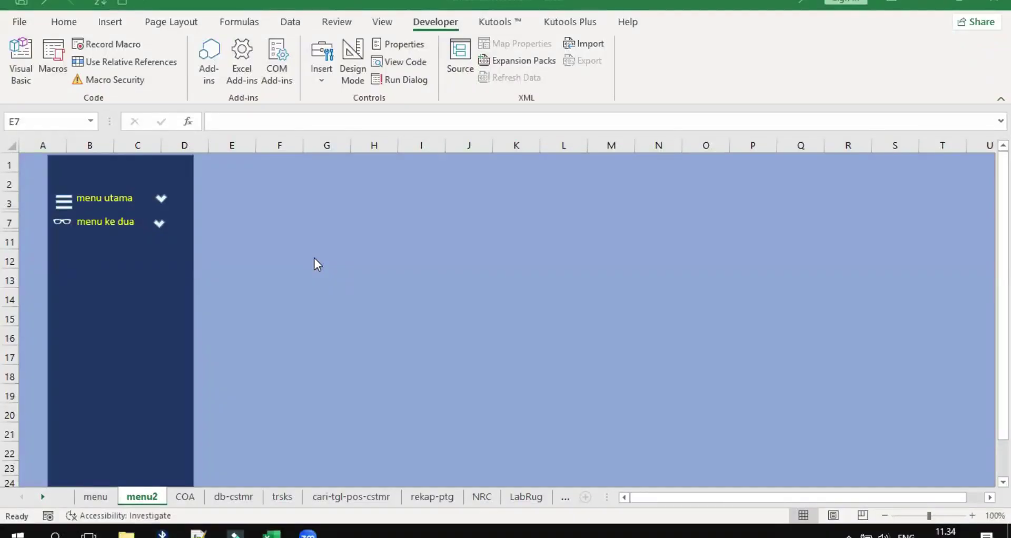
click(161, 203)
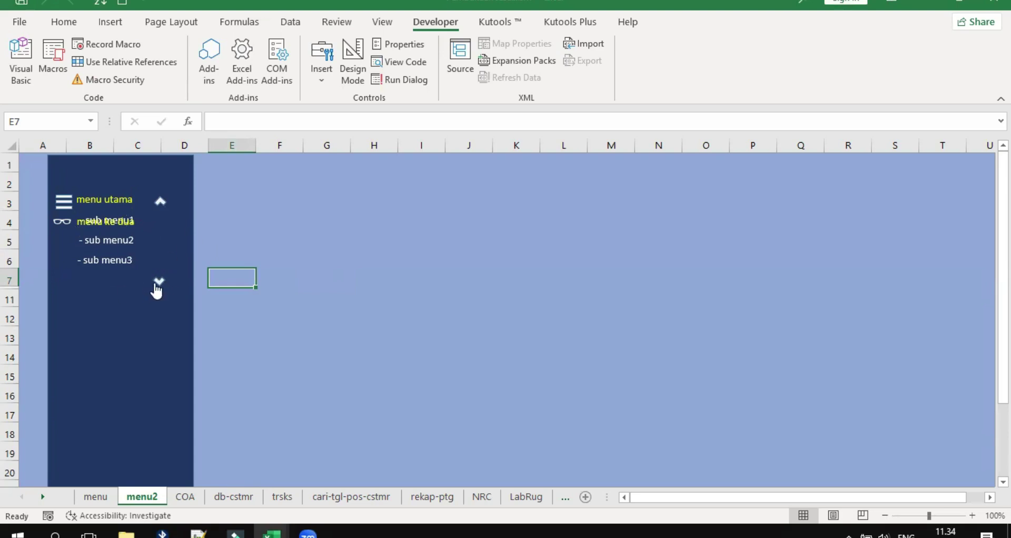
click(158, 283)
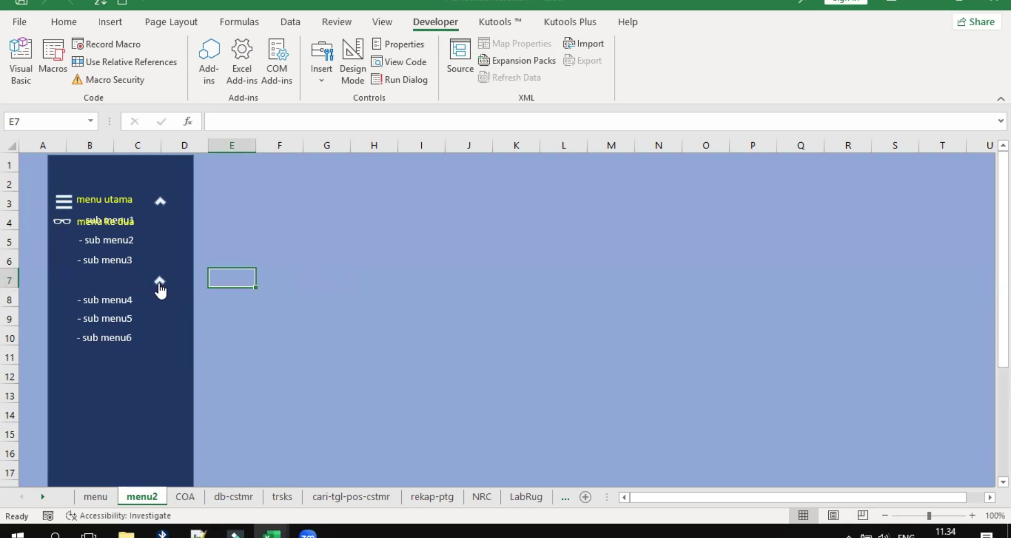
click(160, 283)
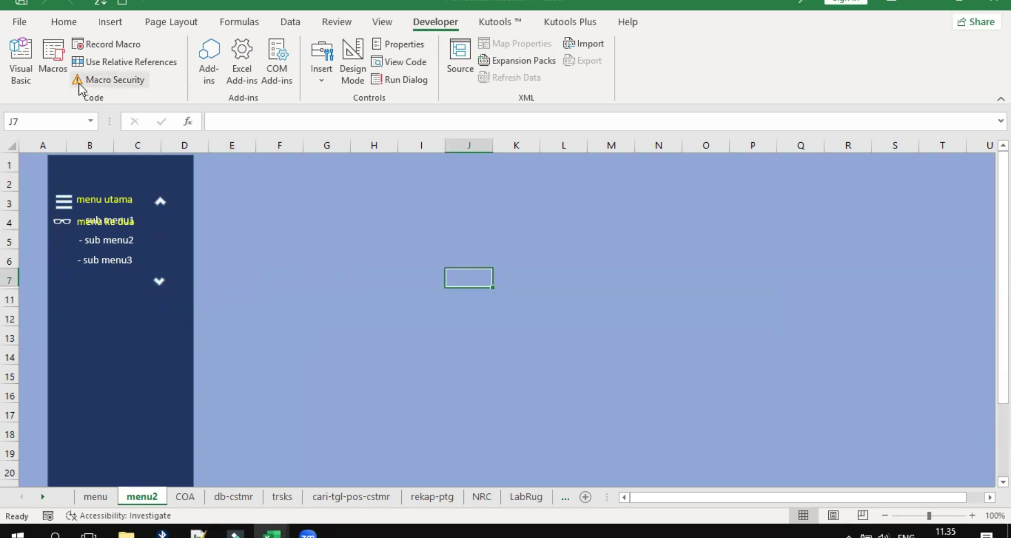
- Duplicate the "shapemax2" down arrow and place the copy in the empty area of the dark menu panel, near row 15
right_click(161, 291)
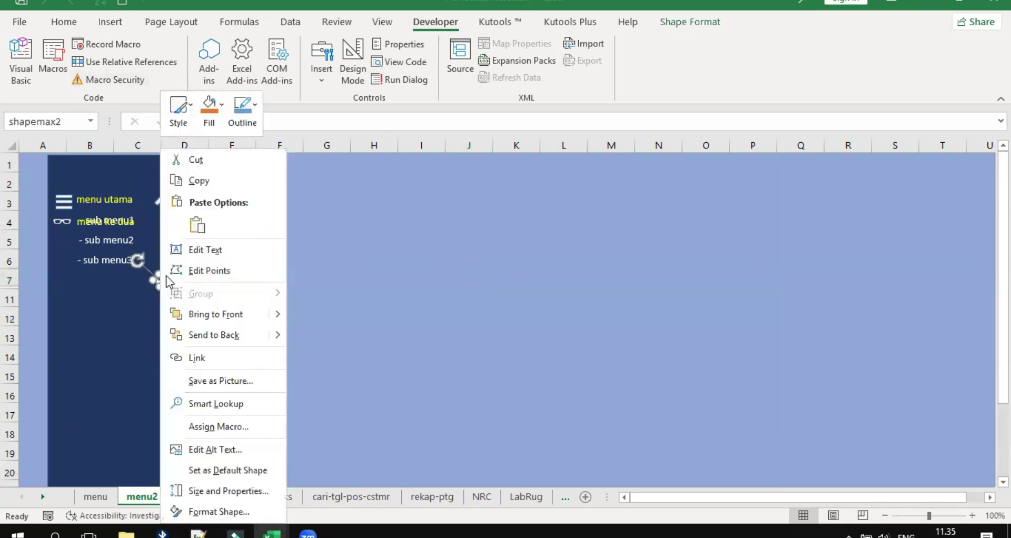
click(196, 179)
click(431, 283)
right_click(440, 283)
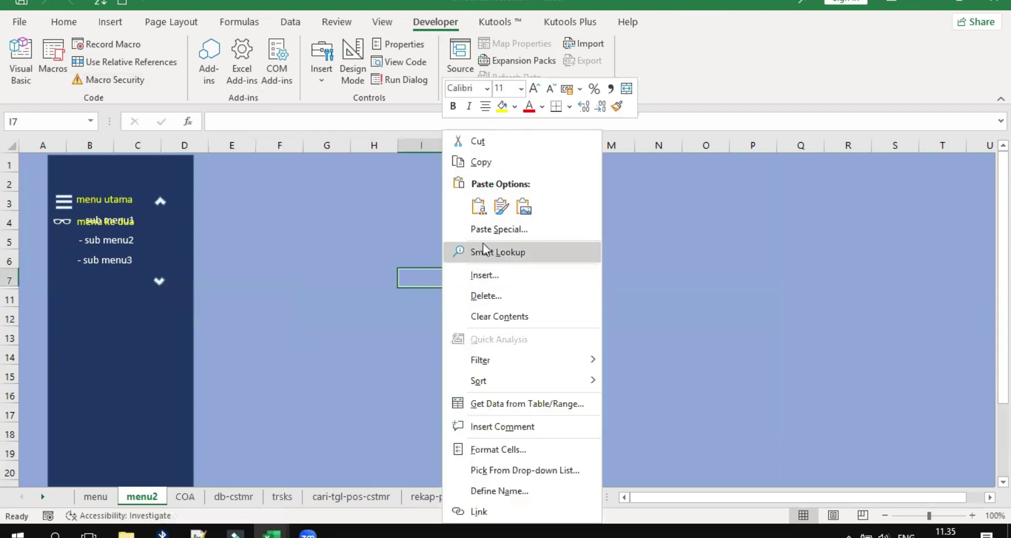
click(478, 213)
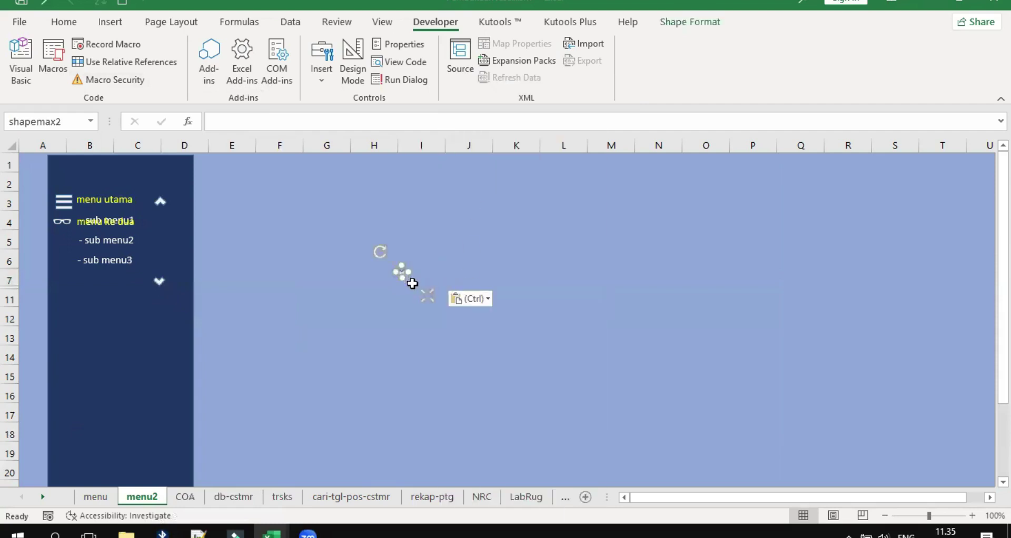
drag(427, 299, 133, 399)
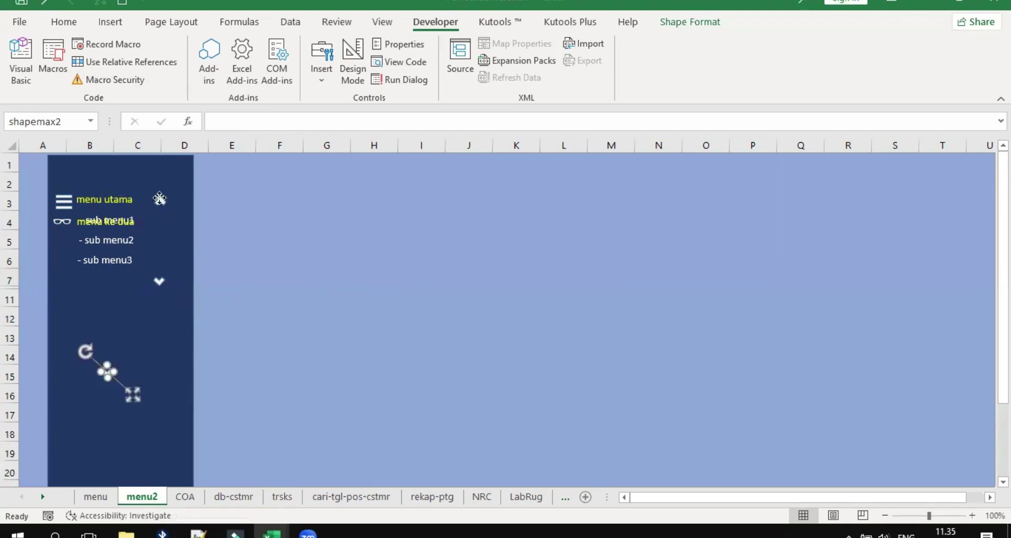
- Duplicate the "min" up arrow of "menu utama" and place the copy just above the duplicated down arrow
right_click(160, 201)
click(211, 180)
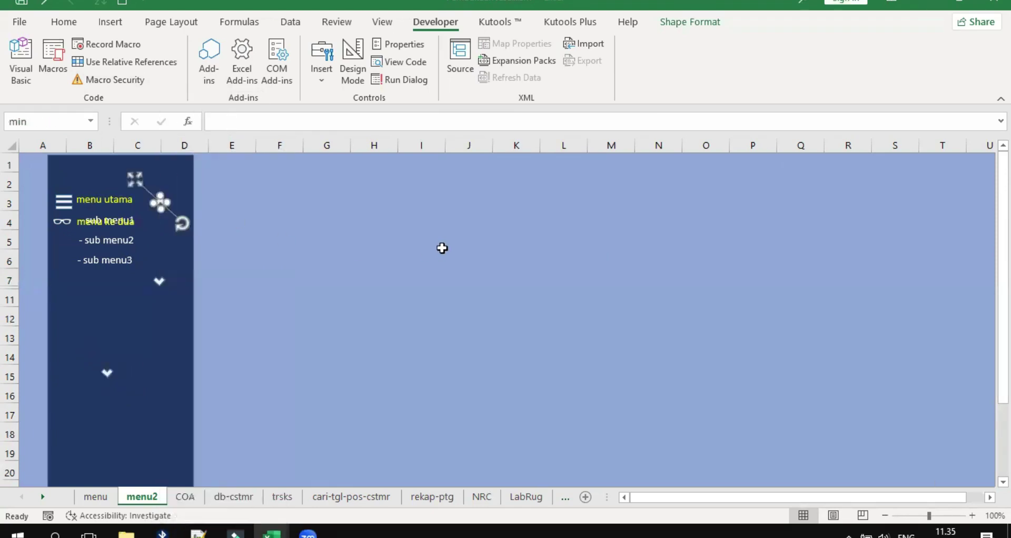
right_click(441, 246)
click(479, 207)
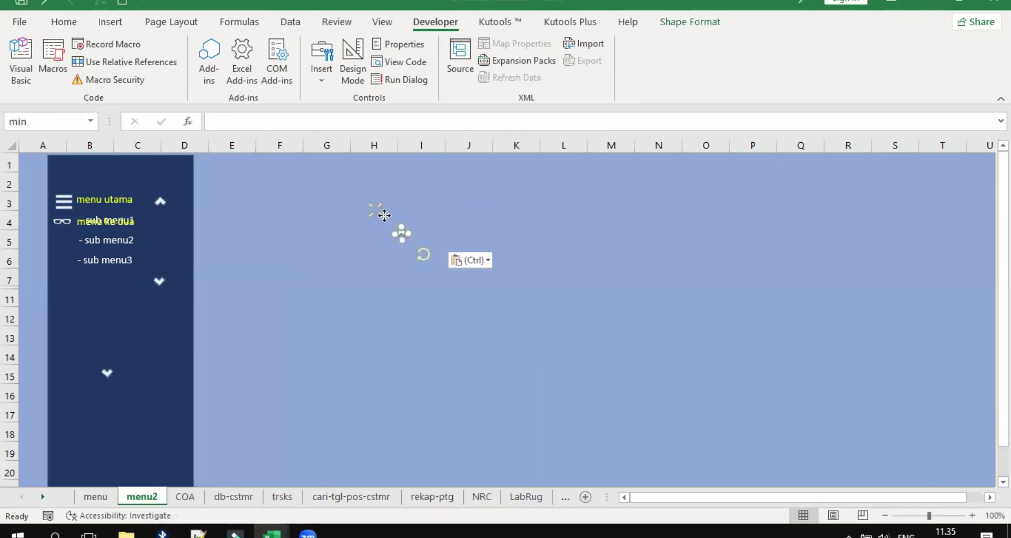
drag(374, 211, 79, 337)
click(132, 372)
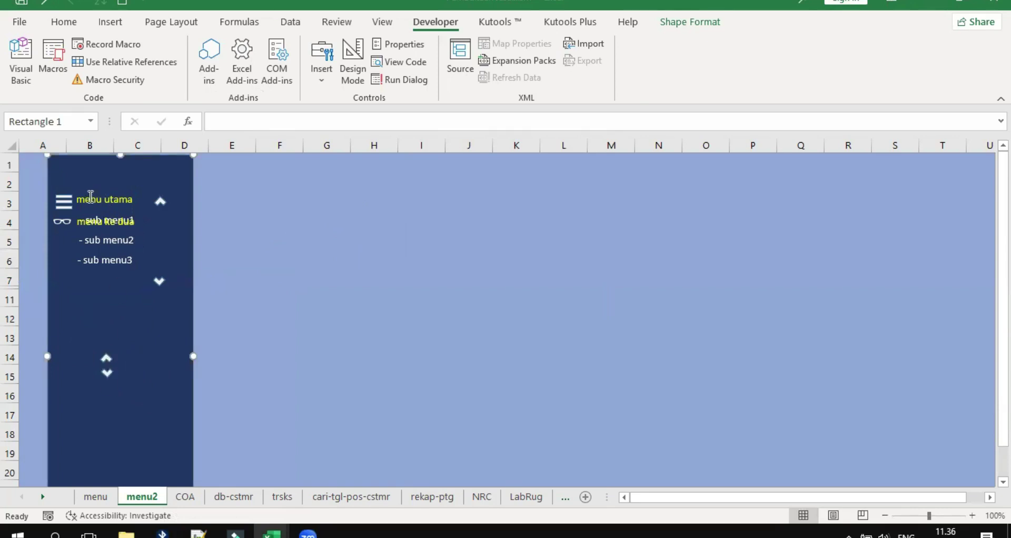
- Nudge the duplicated down arrow upward until it overlaps the duplicated up arrow at row 14
click(109, 379)
right_click(100, 399)
key(Escape)
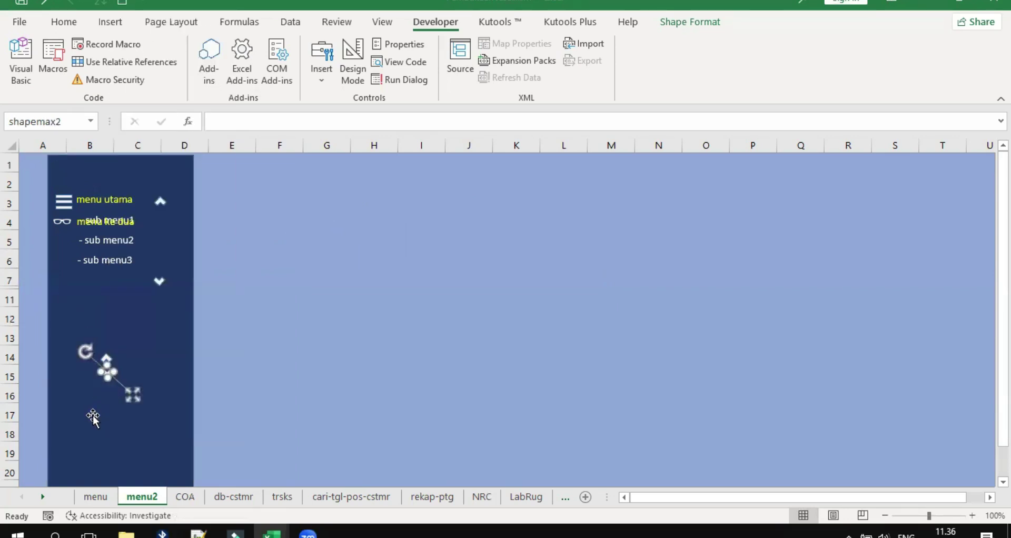
key(Up)
key(Up)
key(Up)
key(Up)
key(Up)
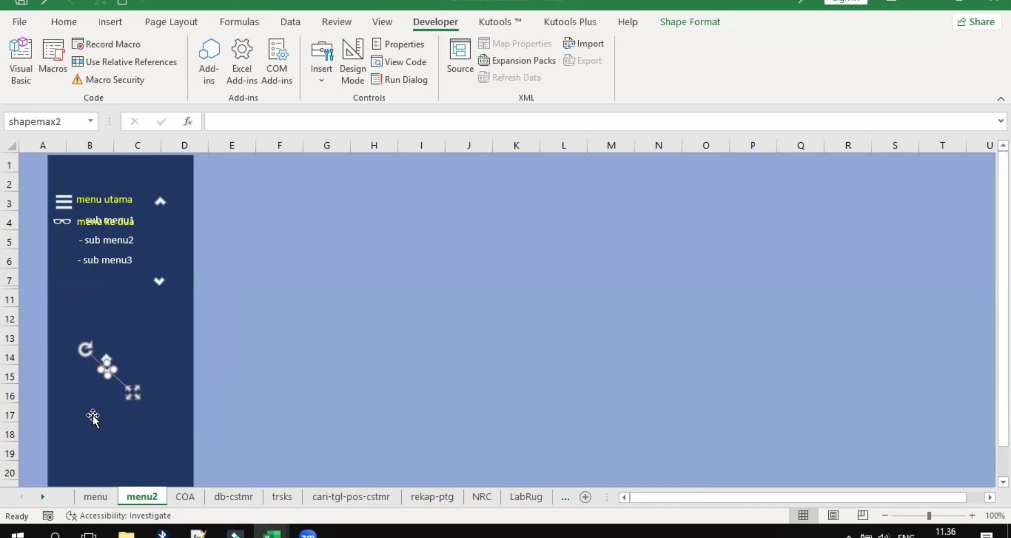
key(Up)
key(Up)
key(Up)
key(Up)
key(Up)
key(Up)
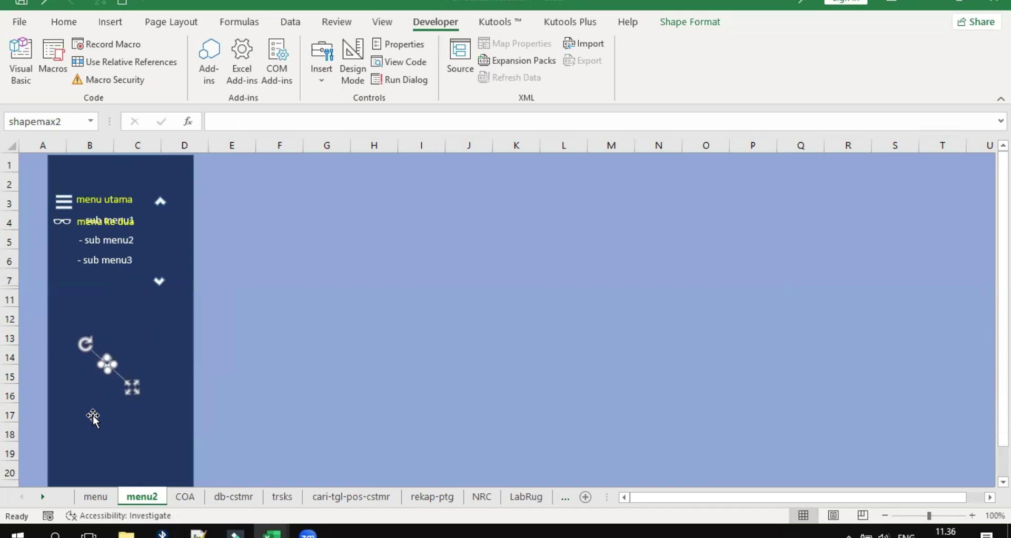
key(Up)
key(Up)
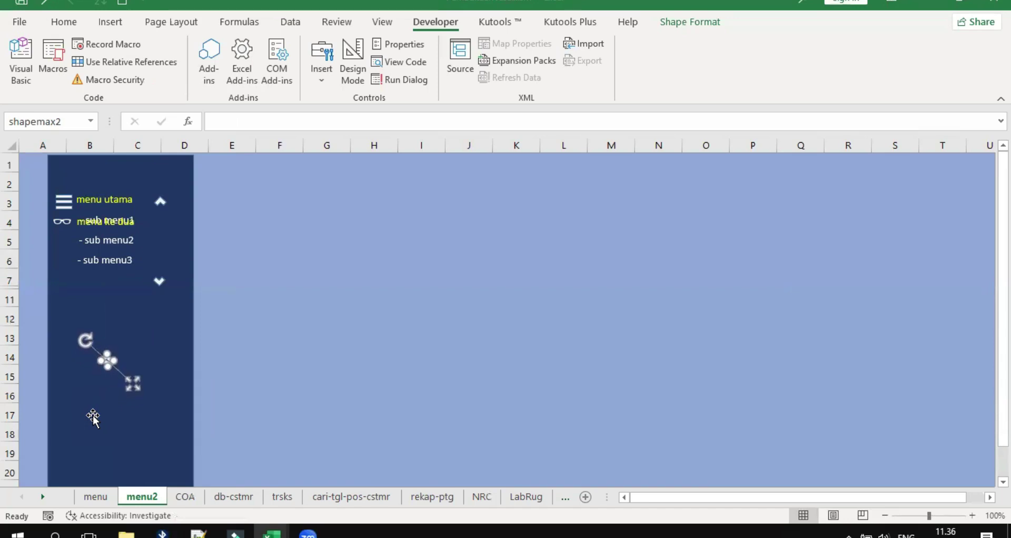
click(93, 411)
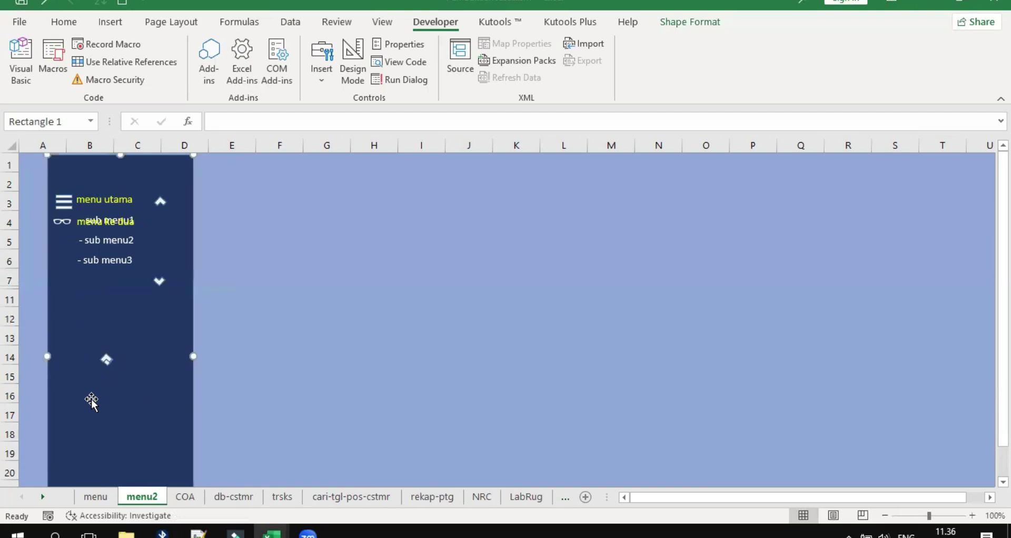
right_click(106, 363)
key(Up)
key(Up)
key(Escape)
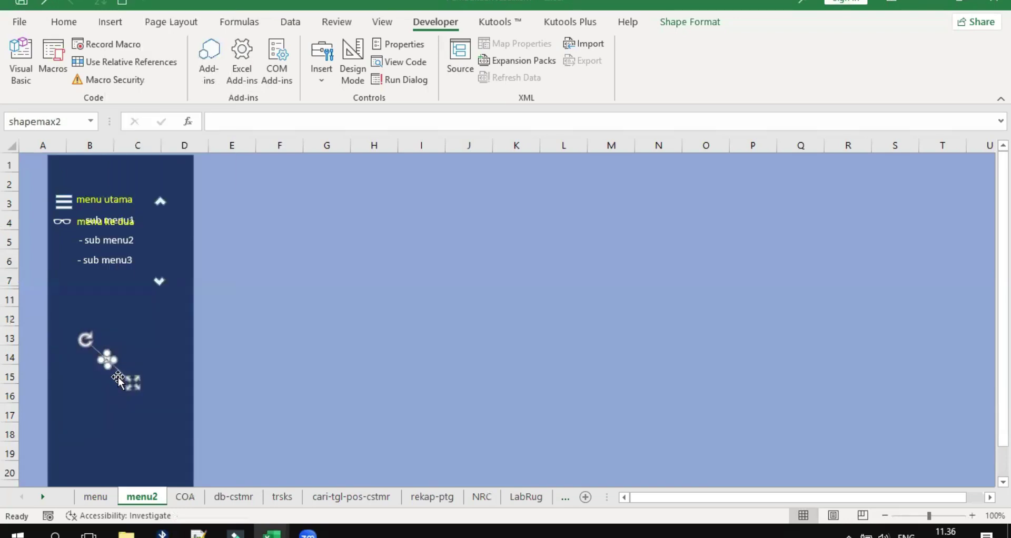
click(96, 399)
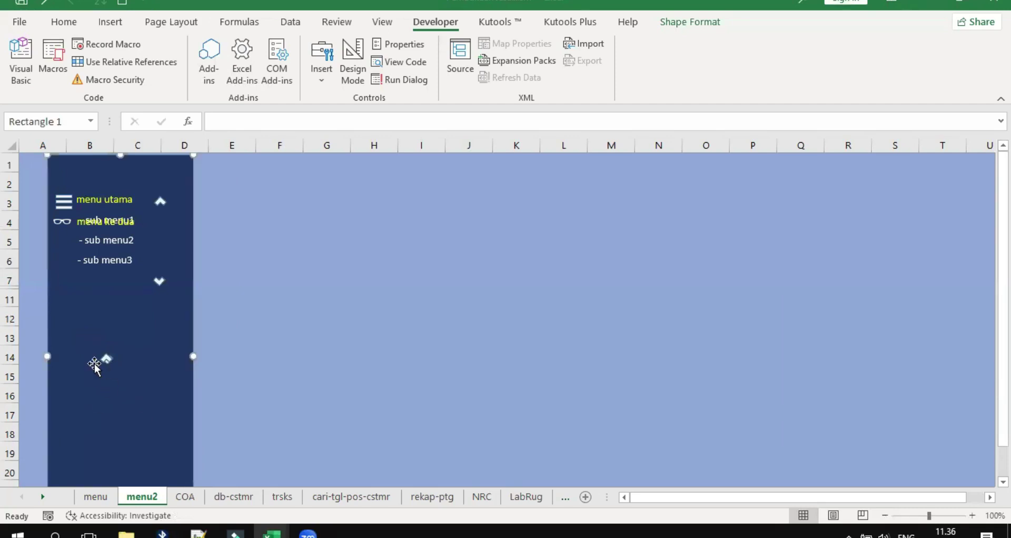
- Test collapsing "menu utama" with its up arrow shape
click(161, 205)
click(161, 205)
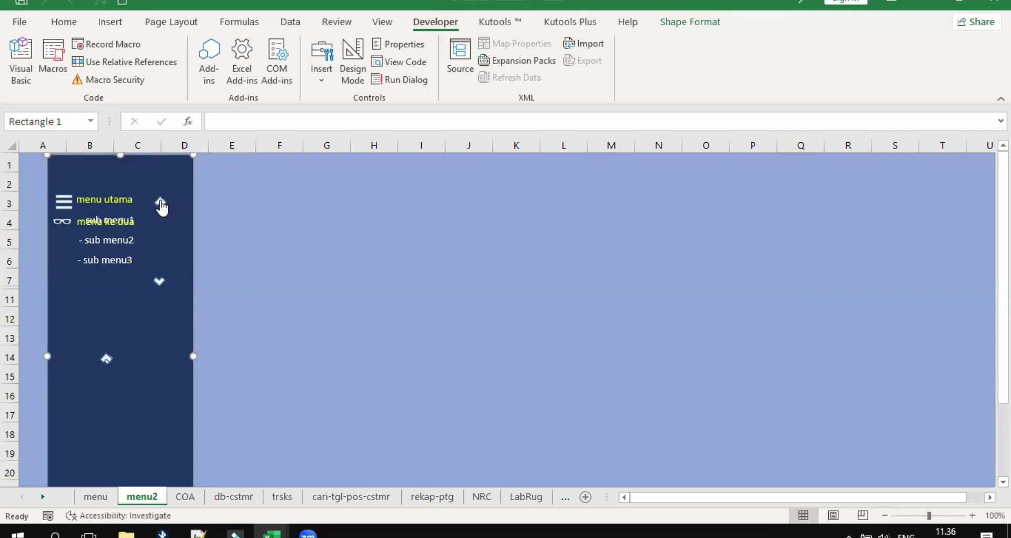